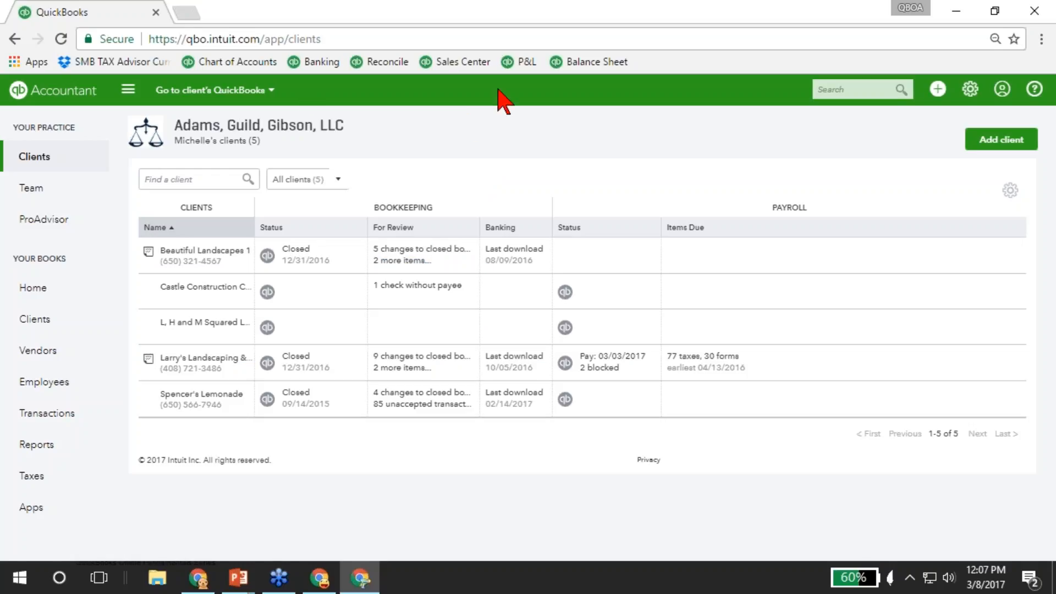
Return to the Craig's Design and Landscaping Services company dashboard in the other browser window.
{"action": "left_click", "coordinate": [970, 89]}
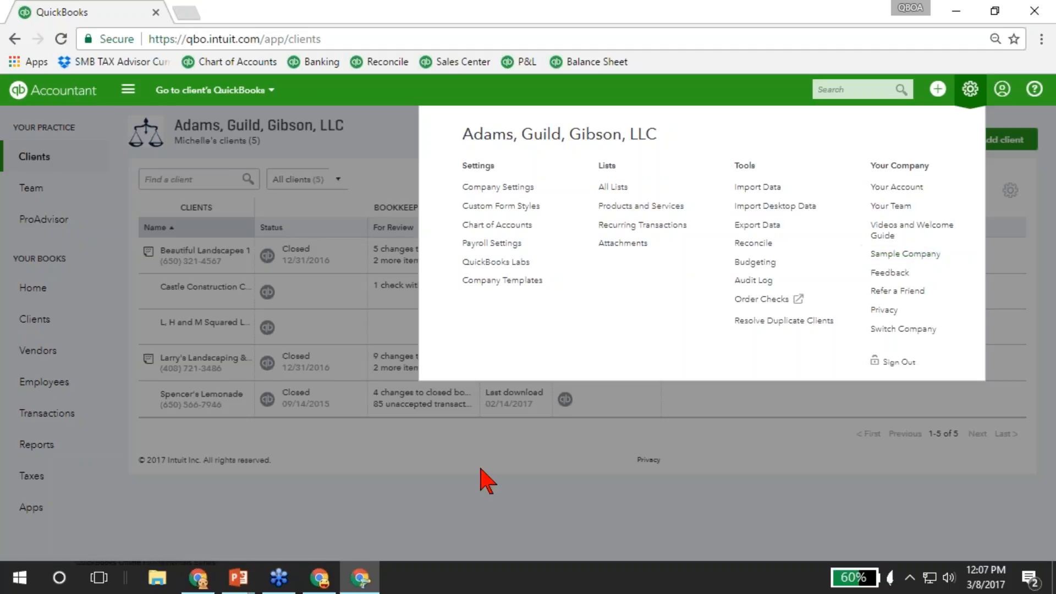
{"action": "left_click", "coordinate": [319, 578]}
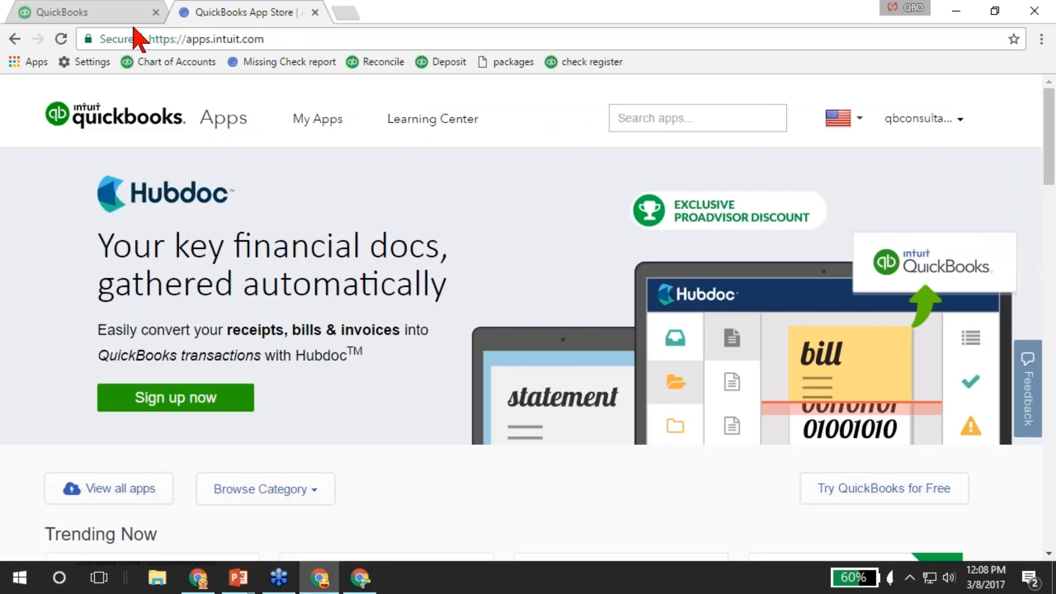
{"action": "left_click", "coordinate": [122, 12]}
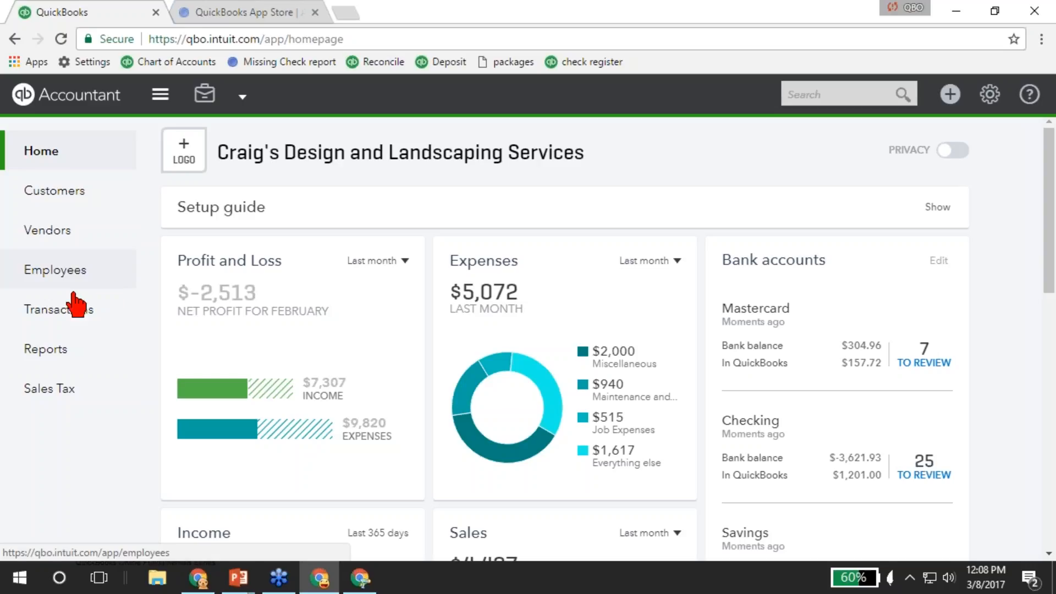
{"action": "left_click", "coordinate": [44, 311]}
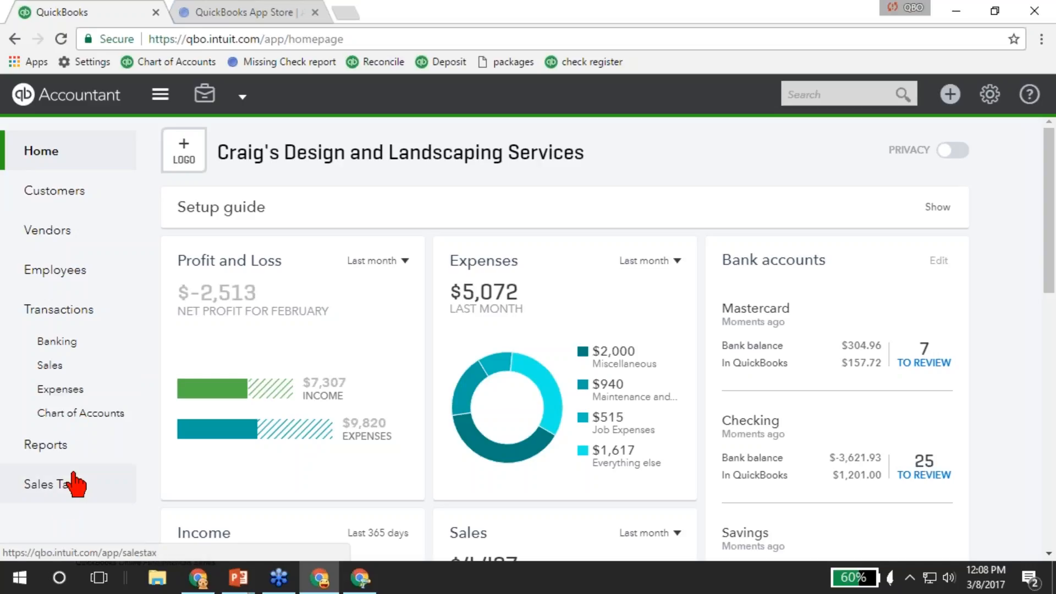
{"action": "left_click", "coordinate": [161, 109]}
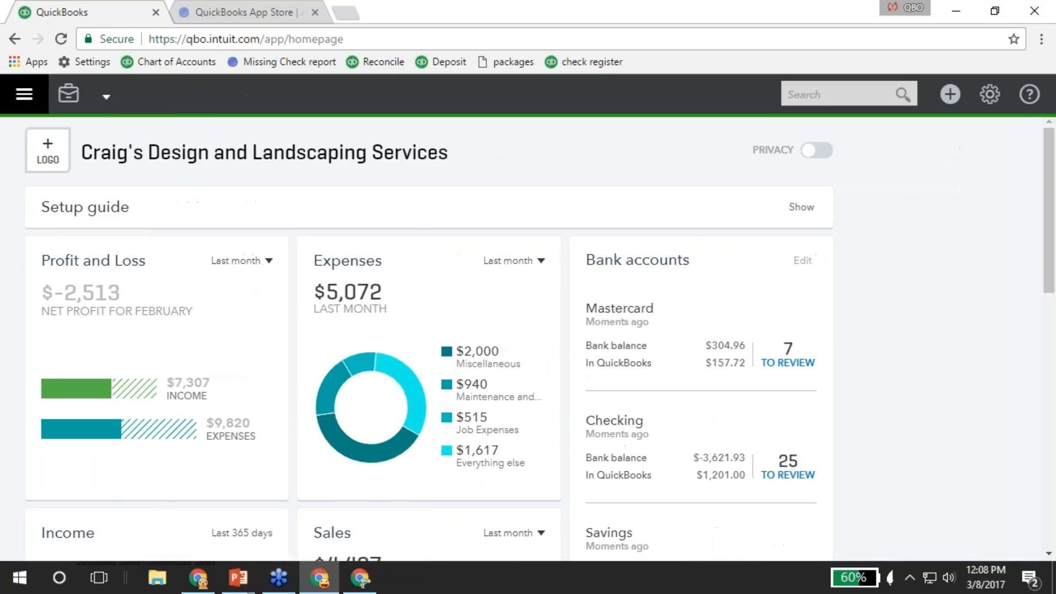
{"action": "left_click", "coordinate": [24, 94]}
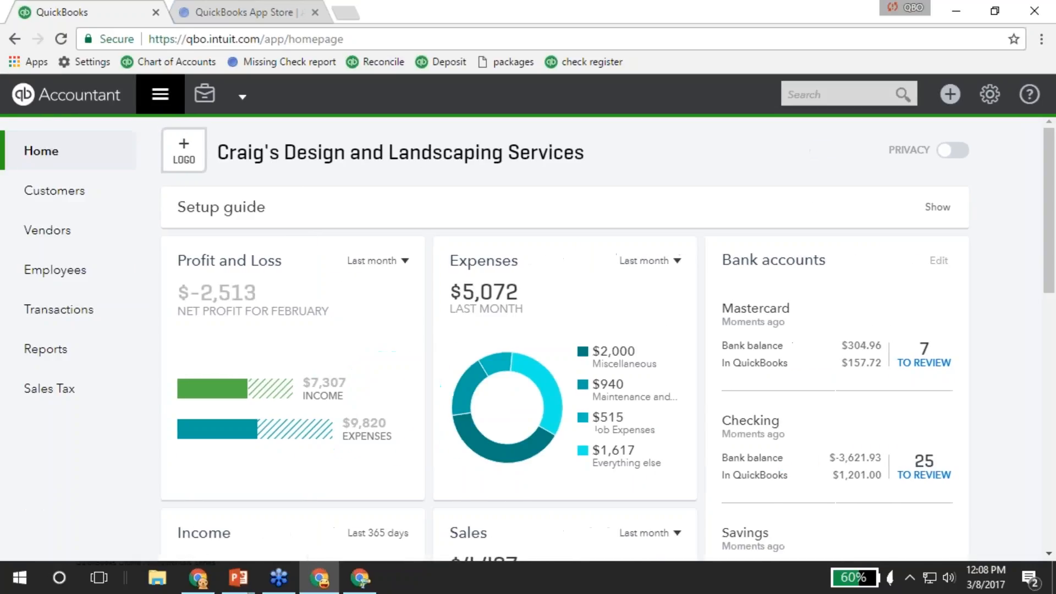
{"action": "left_click", "coordinate": [158, 98]}
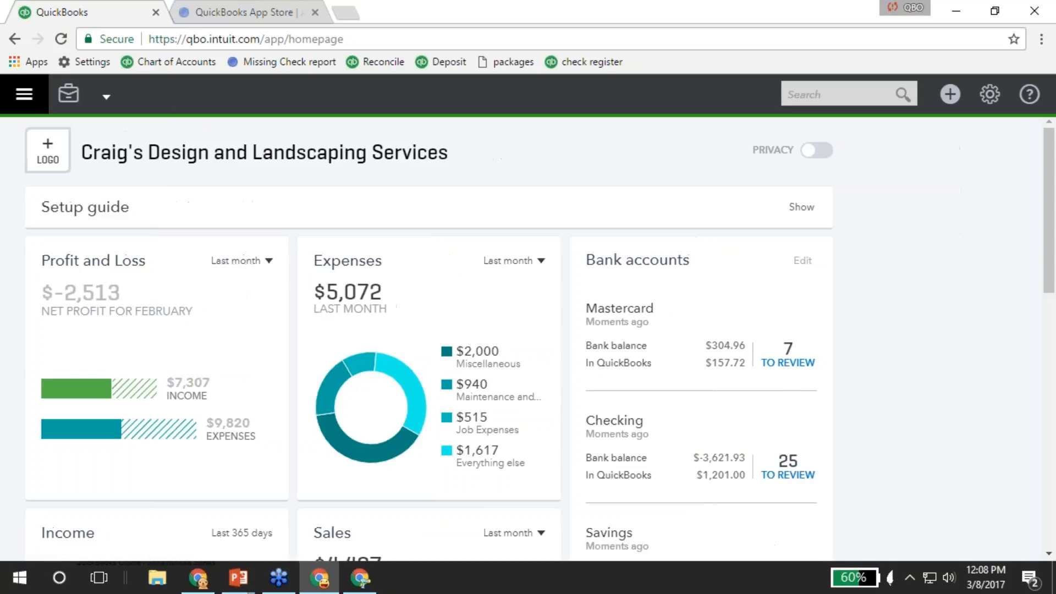
{"action": "left_click", "coordinate": [25, 94]}
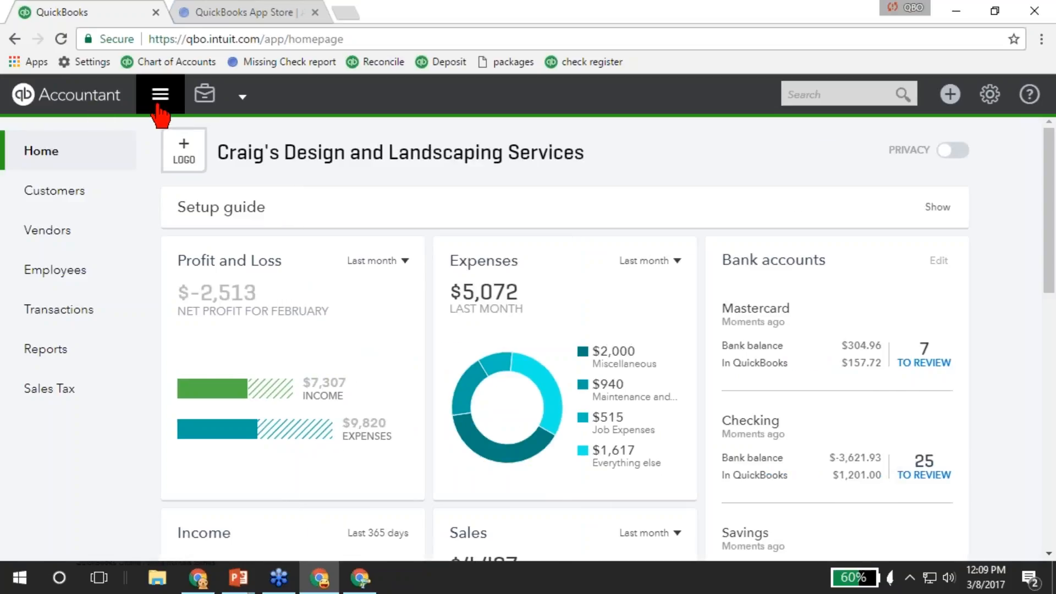
Leave the client company with Back to your practice to reach the Adams, Guild, Gibson, LLC client list.
{"action": "left_click", "coordinate": [205, 95]}
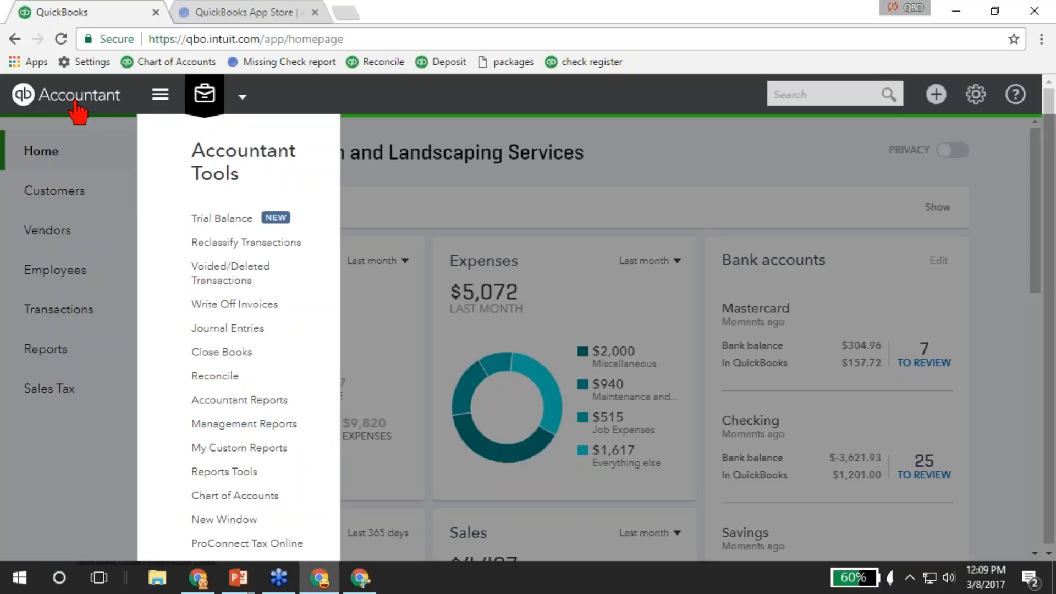
{"action": "left_click", "coordinate": [207, 100]}
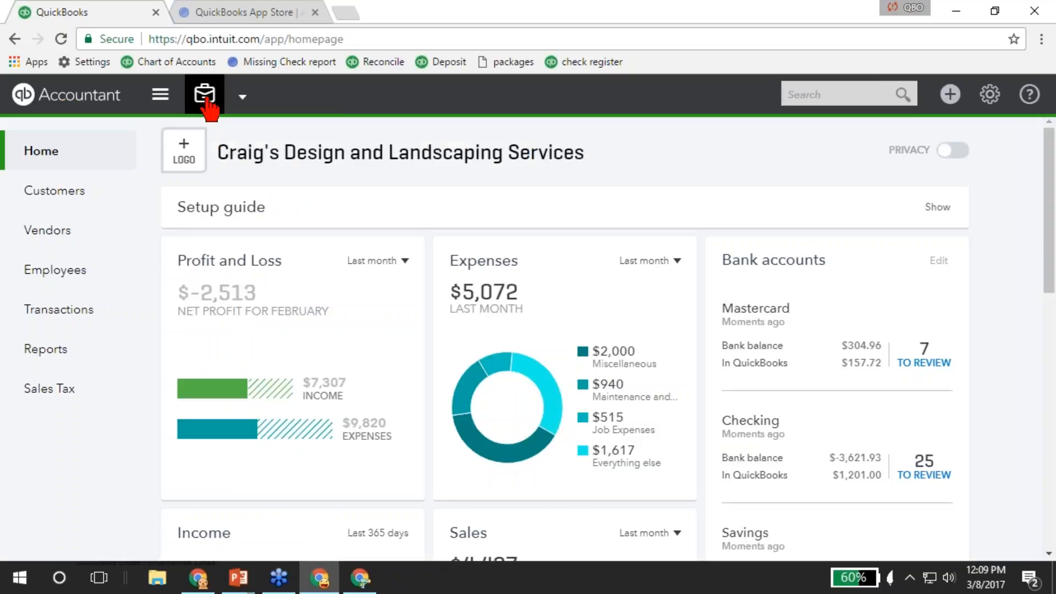
{"action": "left_click", "coordinate": [242, 98]}
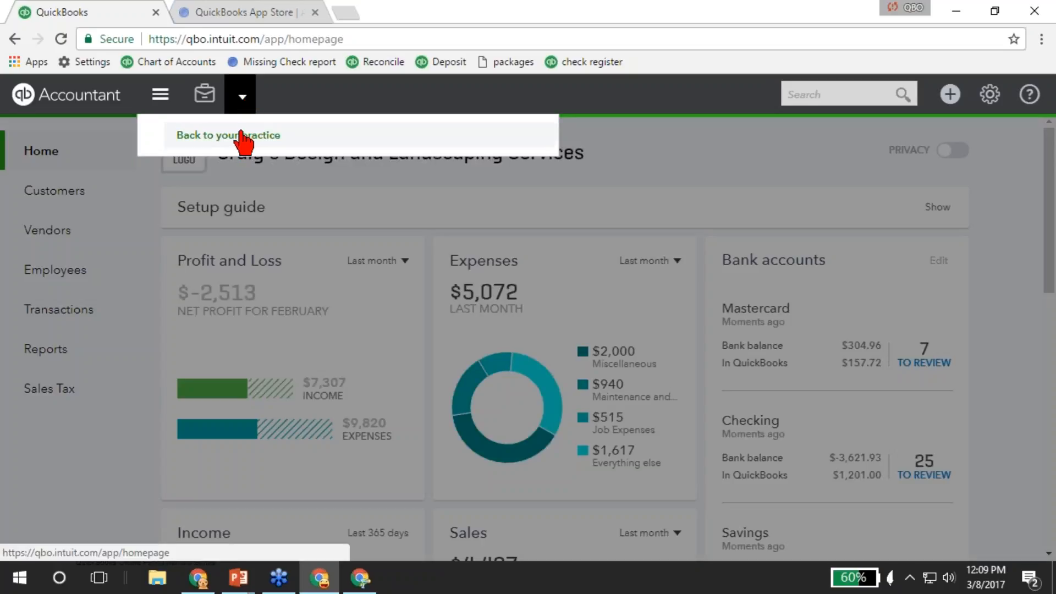
{"action": "left_click", "coordinate": [243, 99]}
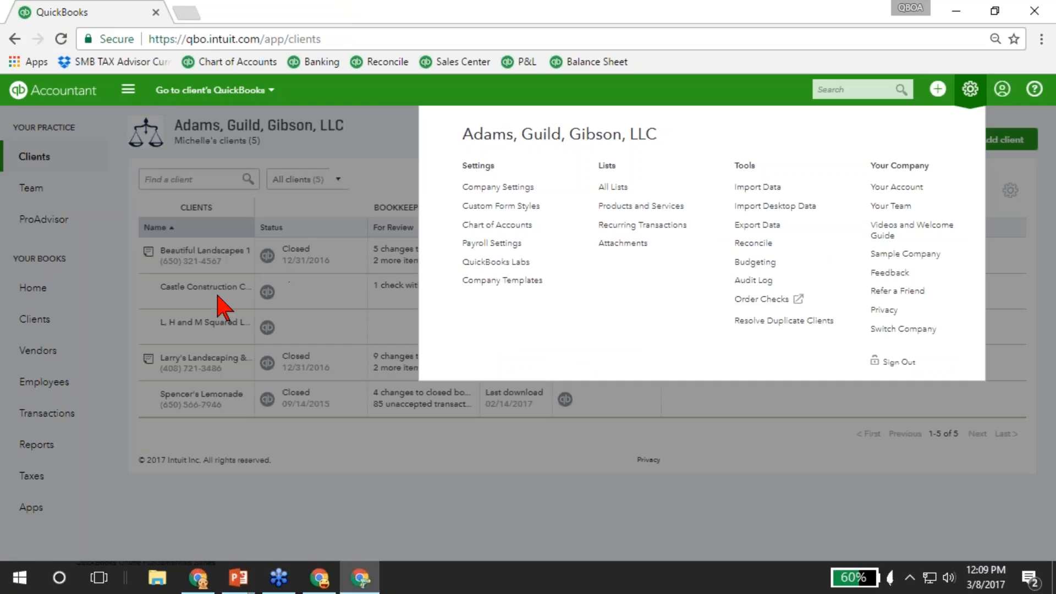
Open Castle Construction's books, then go back to the Craig's Design and Landscaping window.
{"action": "left_click", "coordinate": [245, 473]}
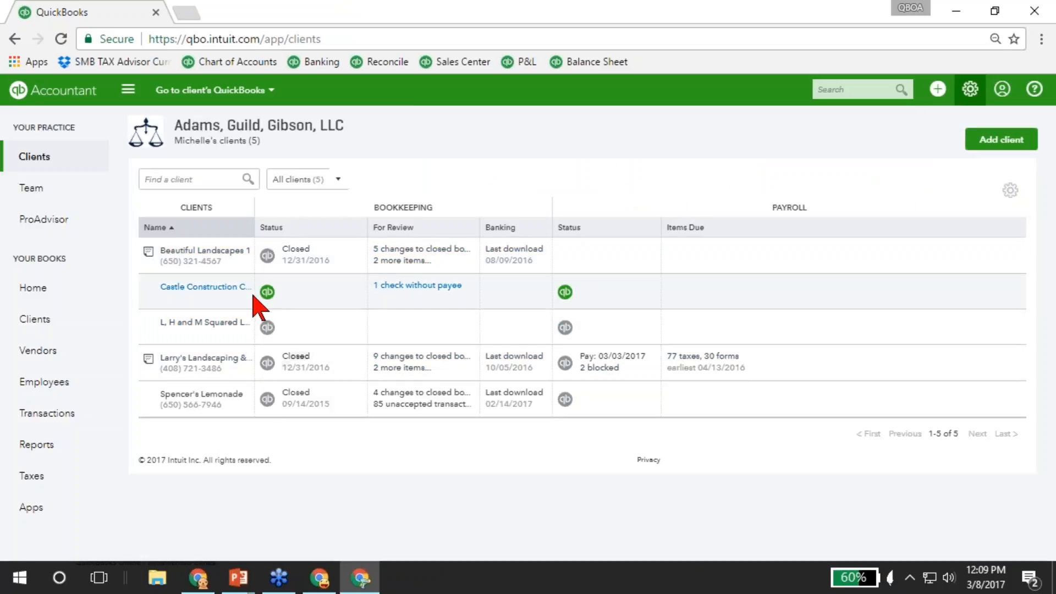
{"action": "left_click", "coordinate": [268, 292]}
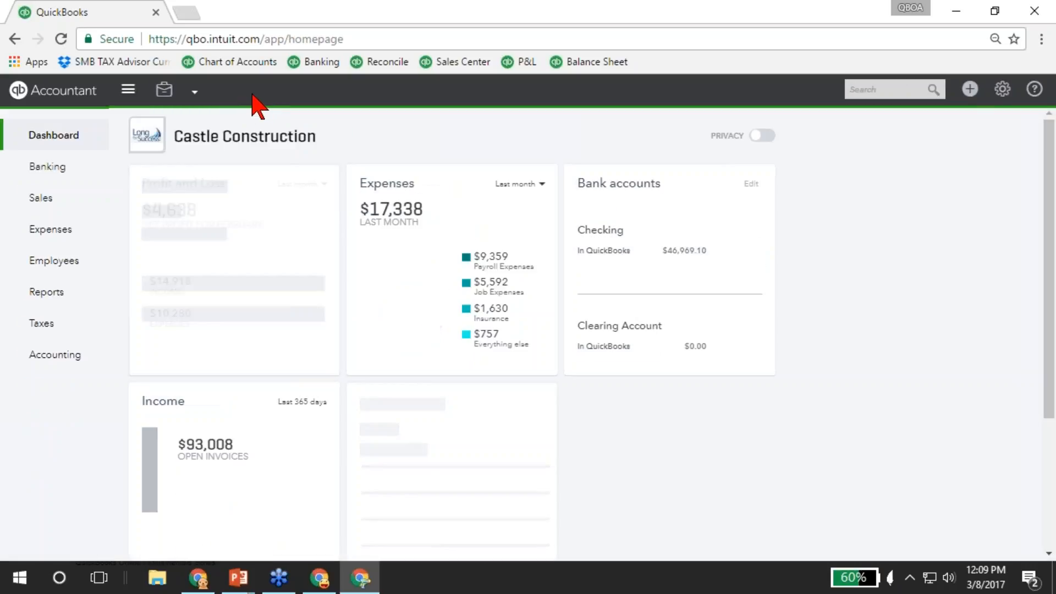
{"action": "left_click", "coordinate": [277, 92]}
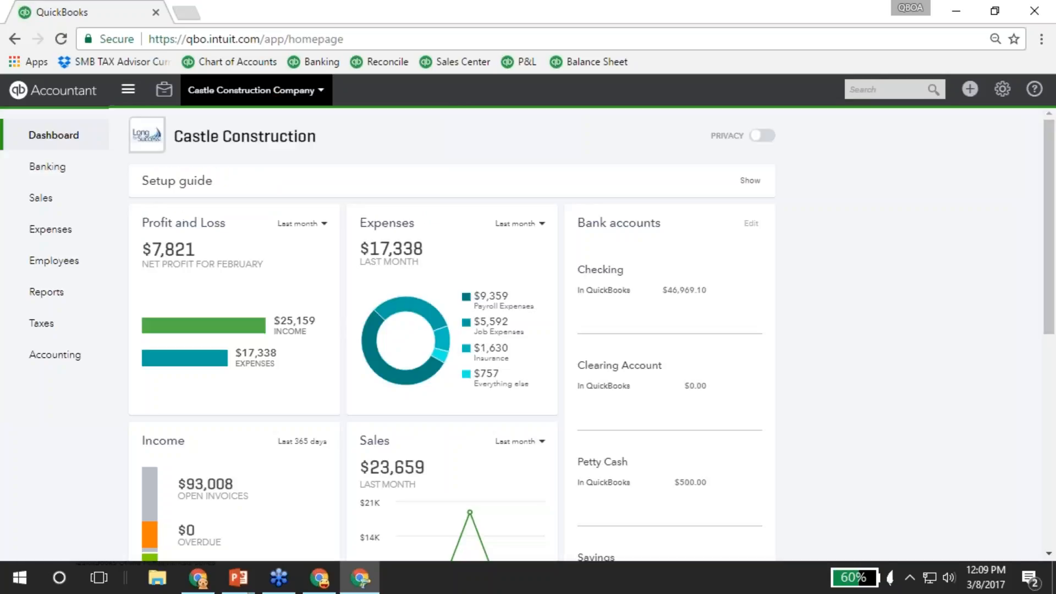
{"action": "left_click", "coordinate": [268, 99]}
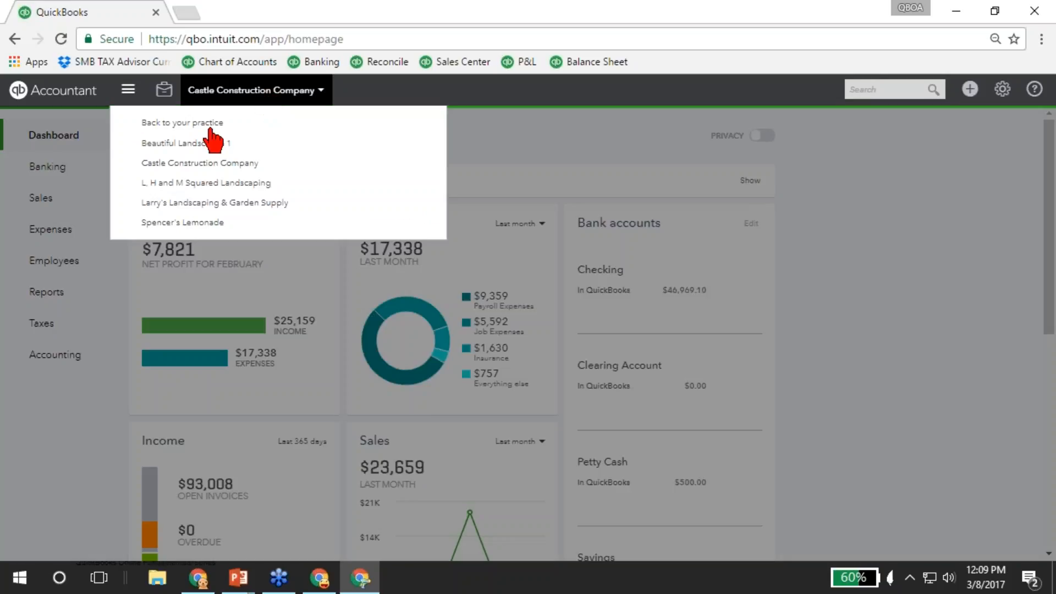
{"action": "left_click", "coordinate": [253, 102]}
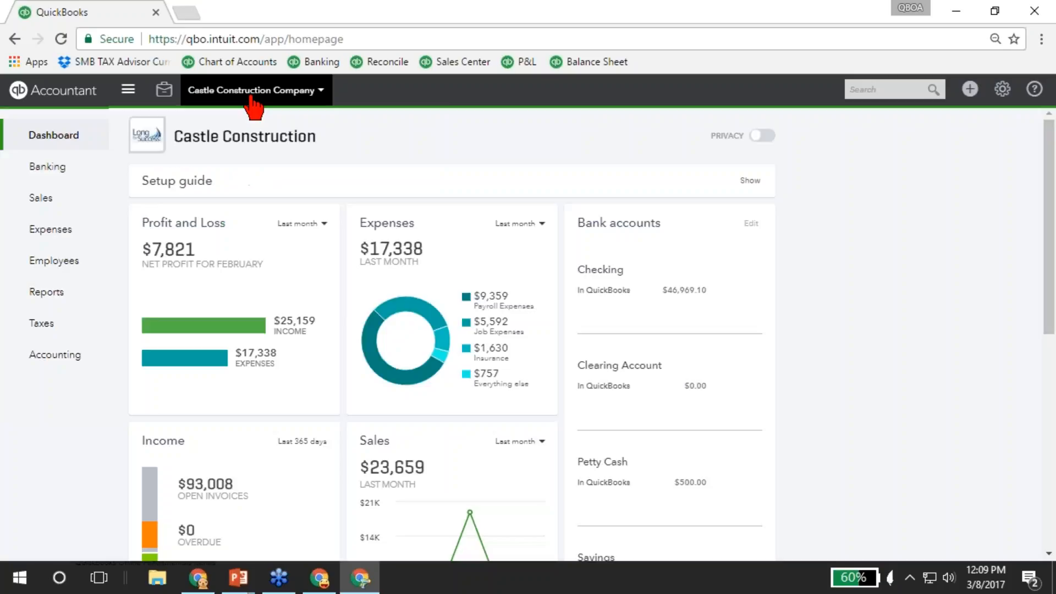
{"action": "left_click", "coordinate": [319, 577]}
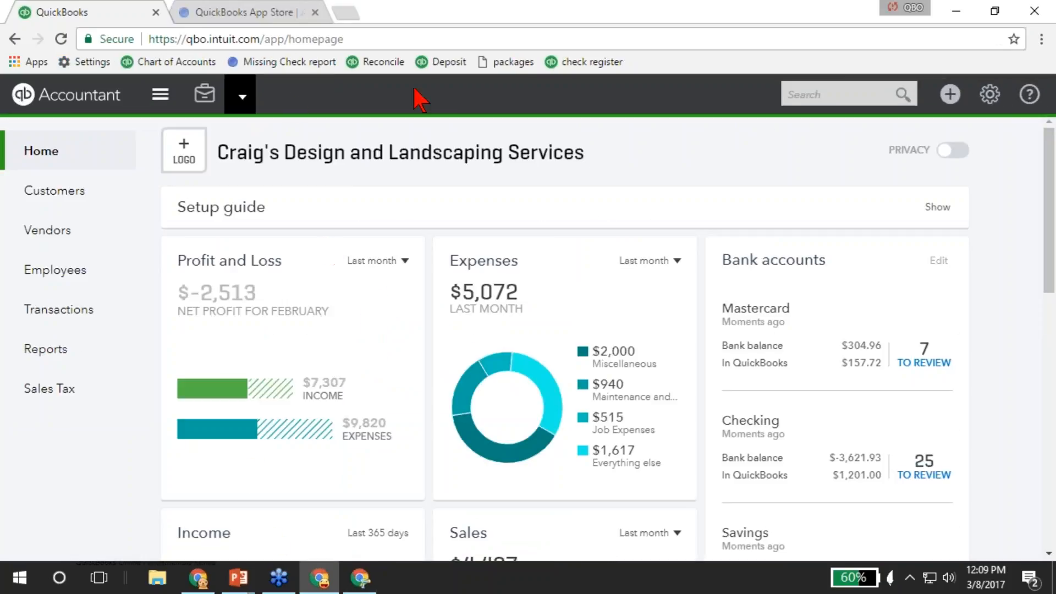
Show recent transactions, such as the $34.00 credit card expense, and A/P and A/R reports in search.
{"action": "left_click", "coordinate": [850, 94]}
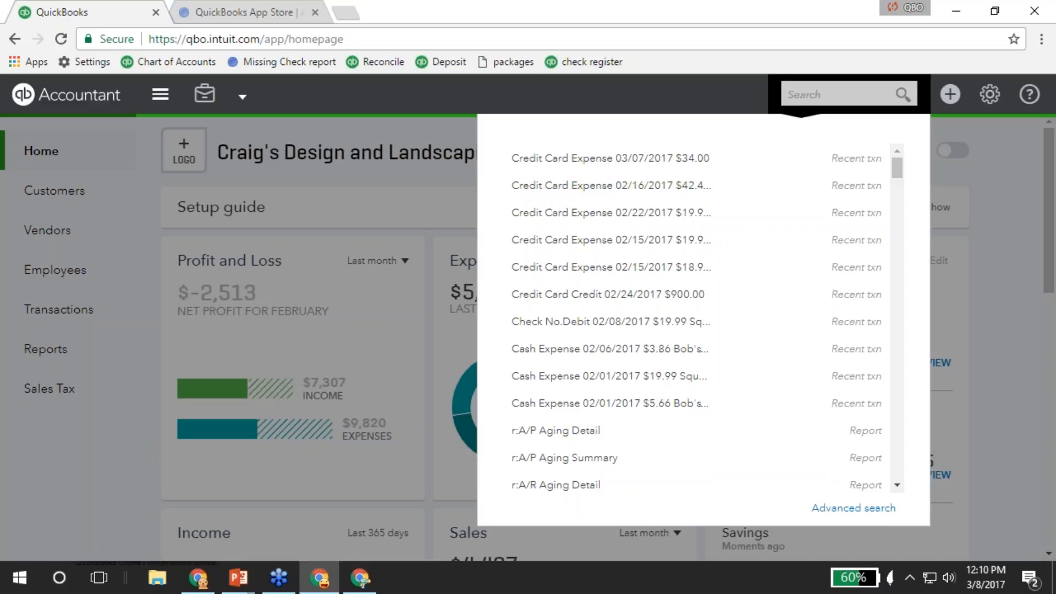
Show the Create (+) menu listing Invoice, Estimate, Sales Receipt and Bank Deposit.
{"action": "left_click", "coordinate": [951, 94]}
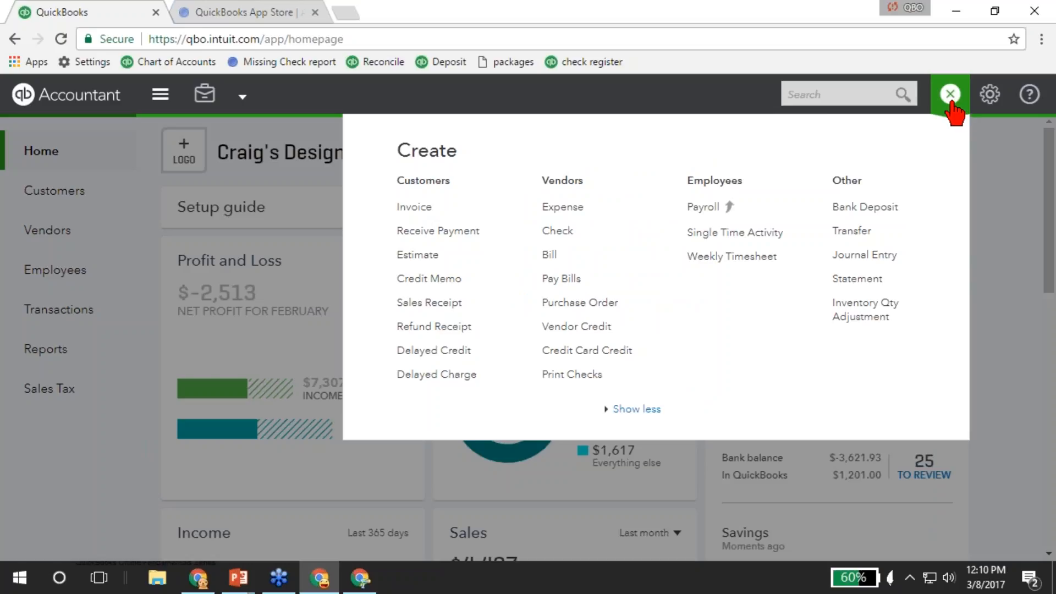
{"action": "left_click", "coordinate": [950, 98]}
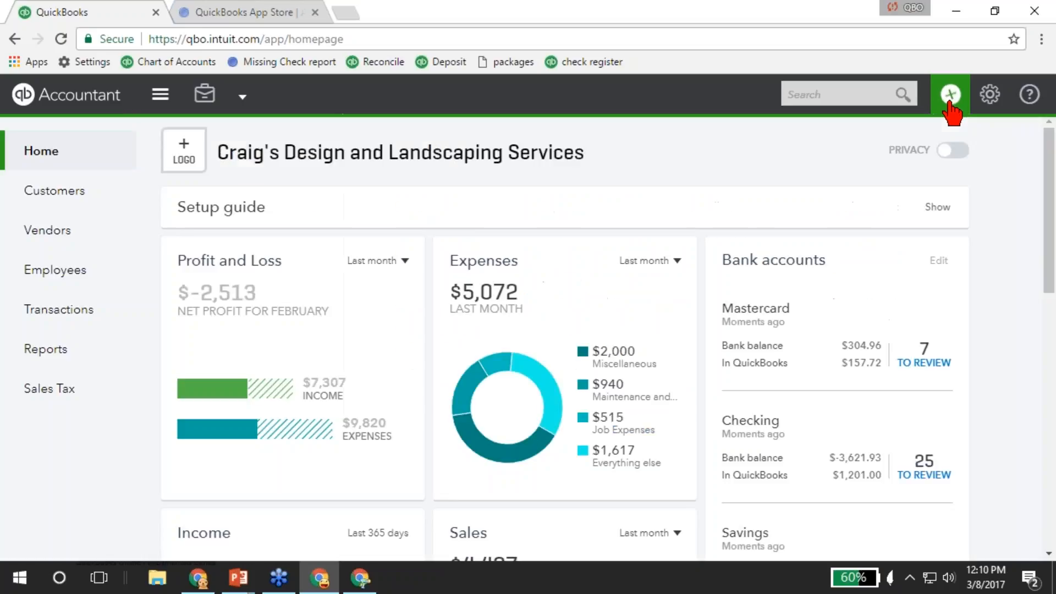
{"action": "left_click", "coordinate": [949, 98]}
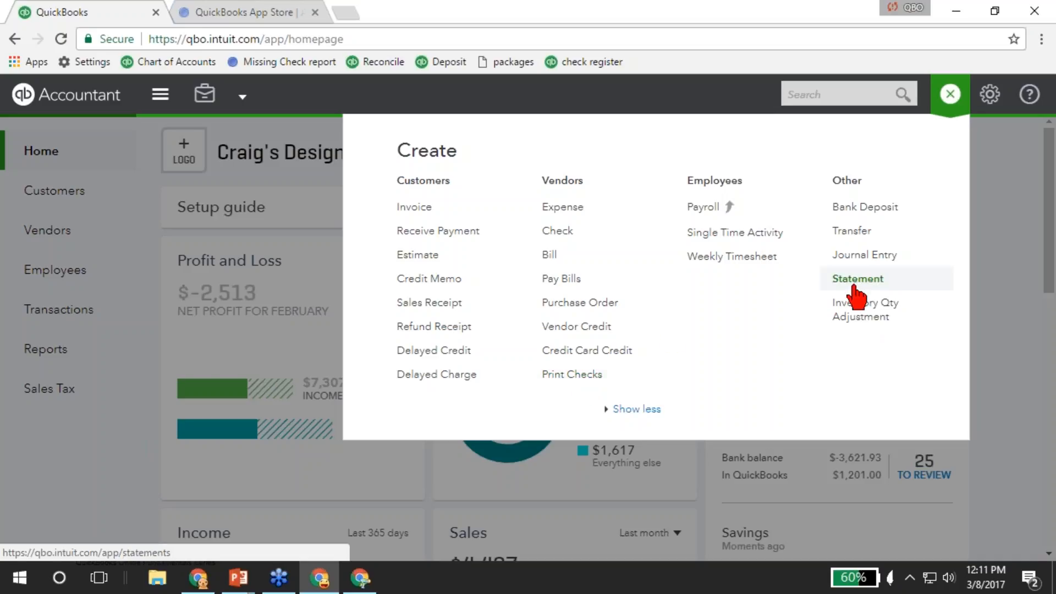
Show the gear menu with company, lists, tools and profile options.
{"action": "left_click", "coordinate": [990, 93]}
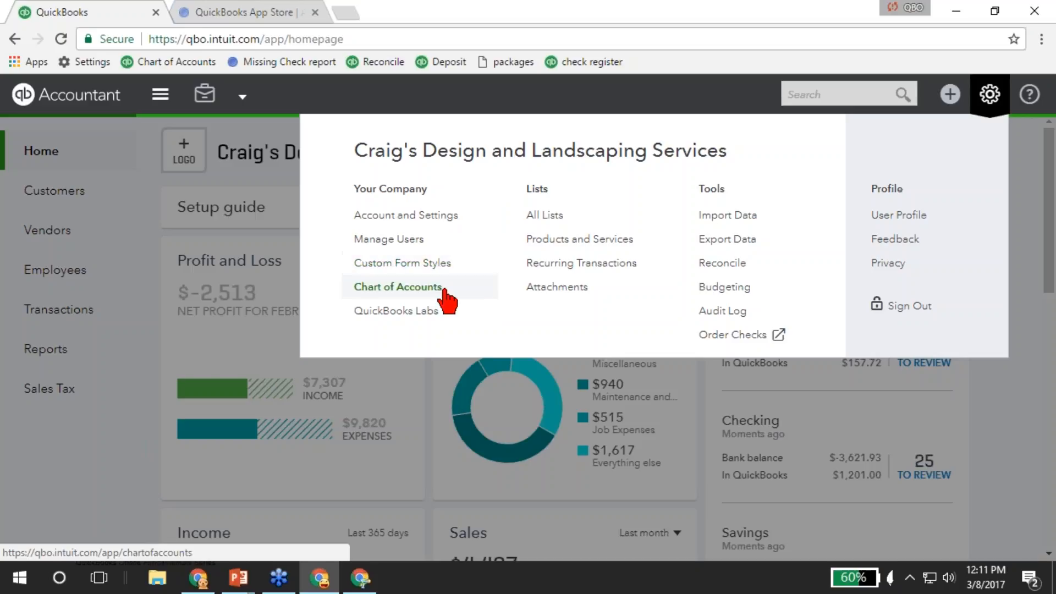
Browse the QuickBooks Labs experimental features without turning any on, then close the page.
{"action": "left_click", "coordinate": [421, 319]}
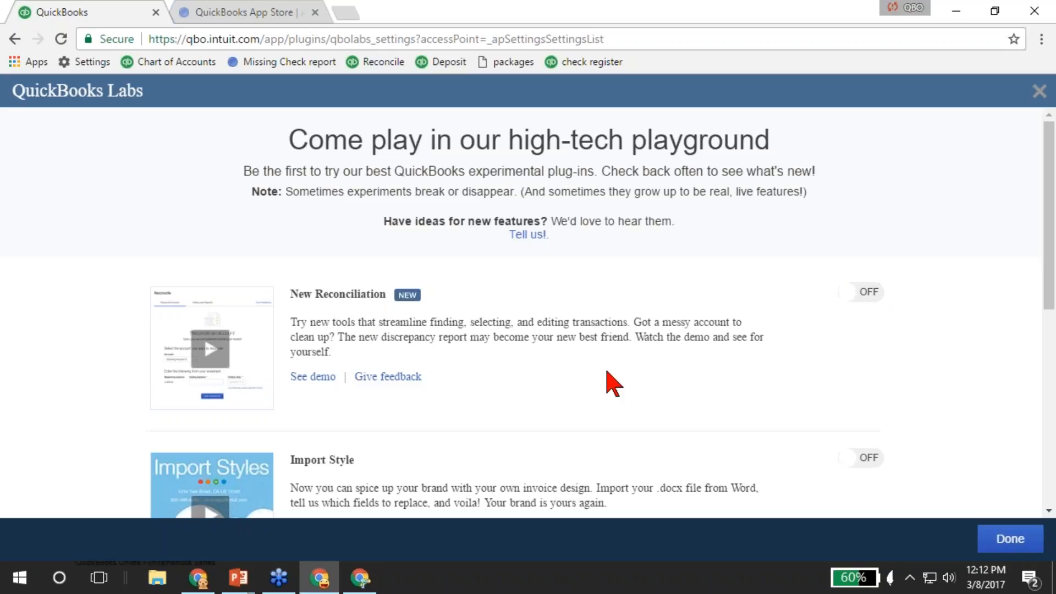
{"action": "scroll", "coordinate": [589, 396], "scroll_direction": "down", "scroll_amount": 3}
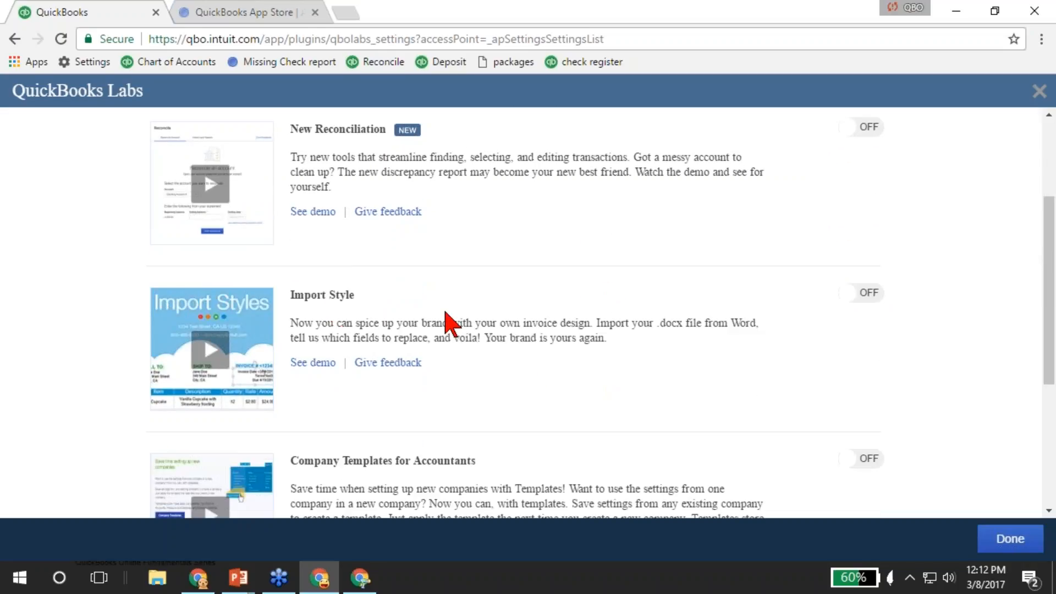
{"action": "scroll", "coordinate": [541, 373], "scroll_direction": "down", "scroll_amount": 4}
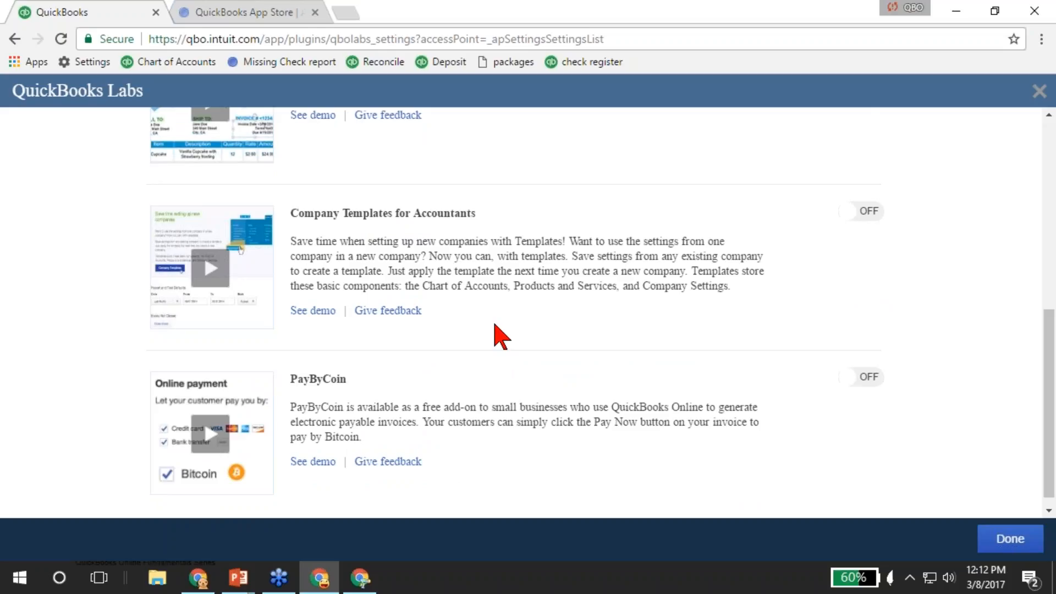
{"action": "scroll", "coordinate": [509, 308], "scroll_direction": "down", "scroll_amount": 1}
{"action": "scroll", "coordinate": [510, 308], "scroll_direction": "down", "scroll_amount": 1}
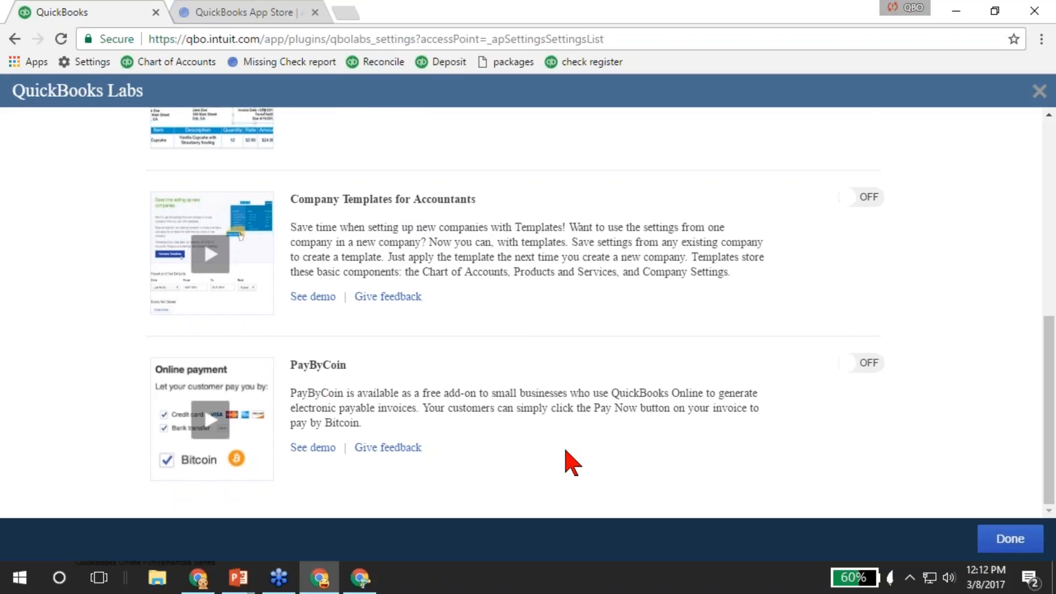
{"action": "scroll", "coordinate": [569, 461], "scroll_direction": "up", "scroll_amount": 8}
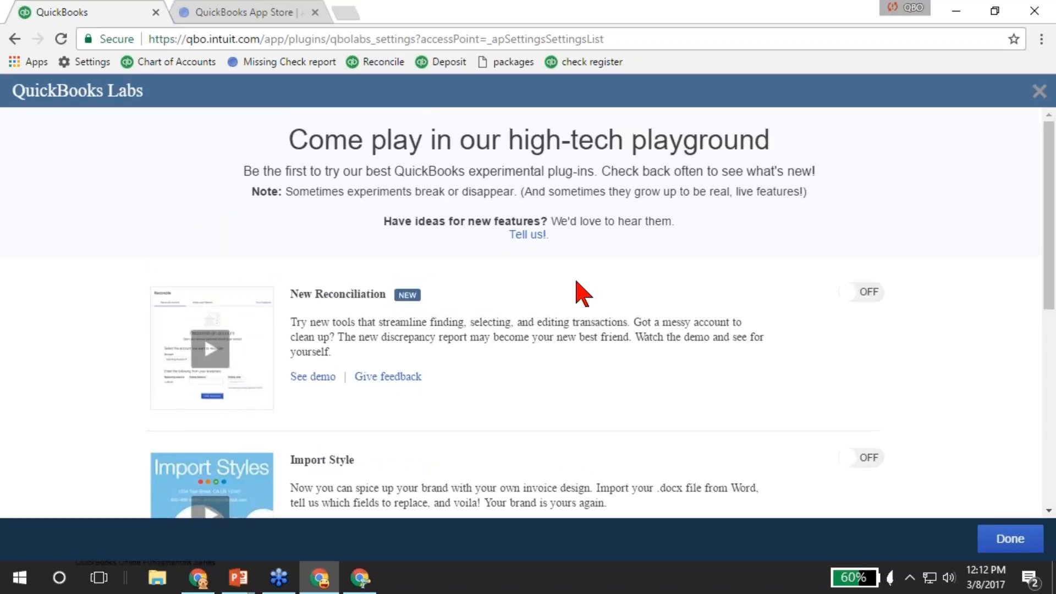
{"action": "left_click", "coordinate": [1039, 91]}
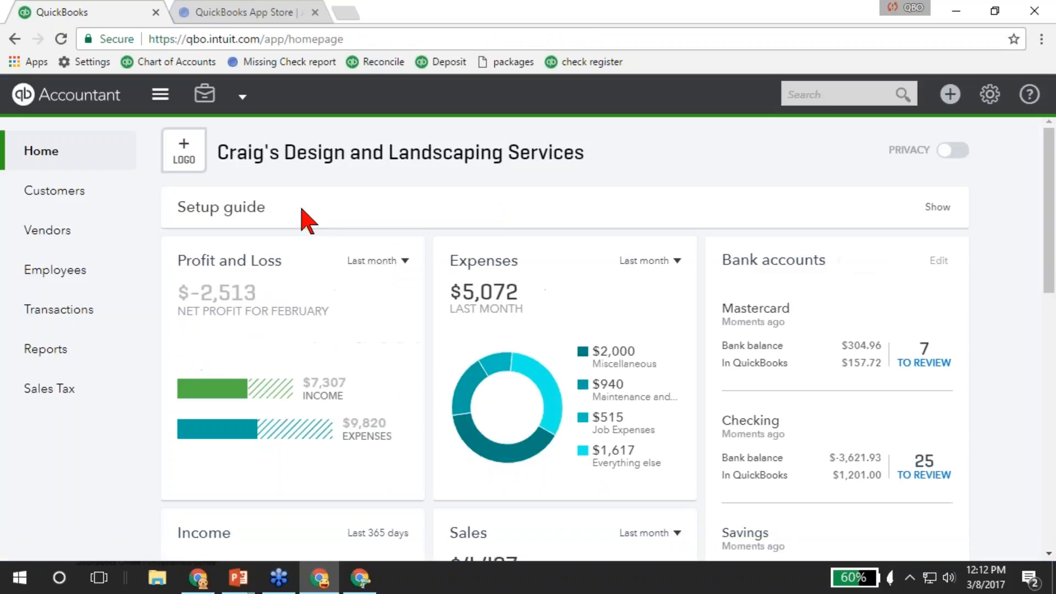
Go from the gear menu to the Create (+) menu showing Invoice, Estimate and Sales Receipt.
{"action": "left_click", "coordinate": [990, 94]}
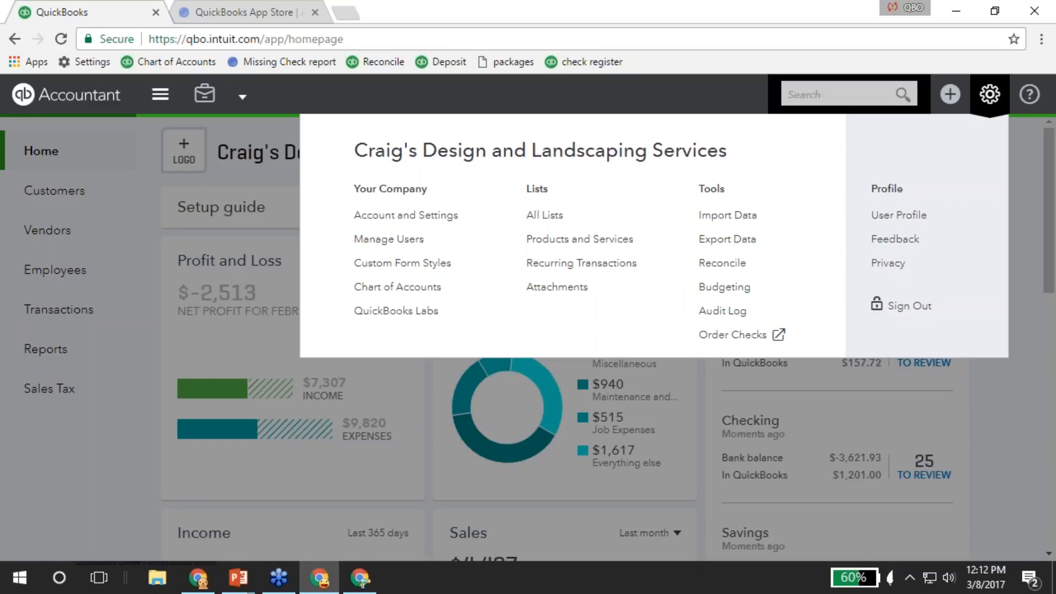
{"action": "left_click", "coordinate": [950, 97]}
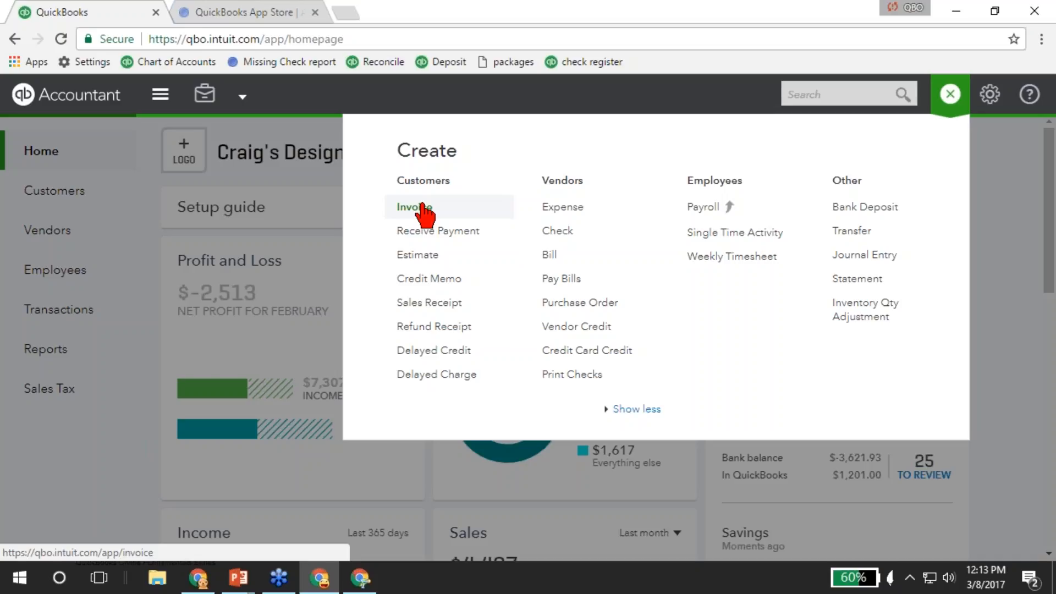
Start a 03/08/2017 estimate for Amy's Bird Sanctuary, keeping its status Pending.
{"action": "left_click", "coordinate": [431, 259]}
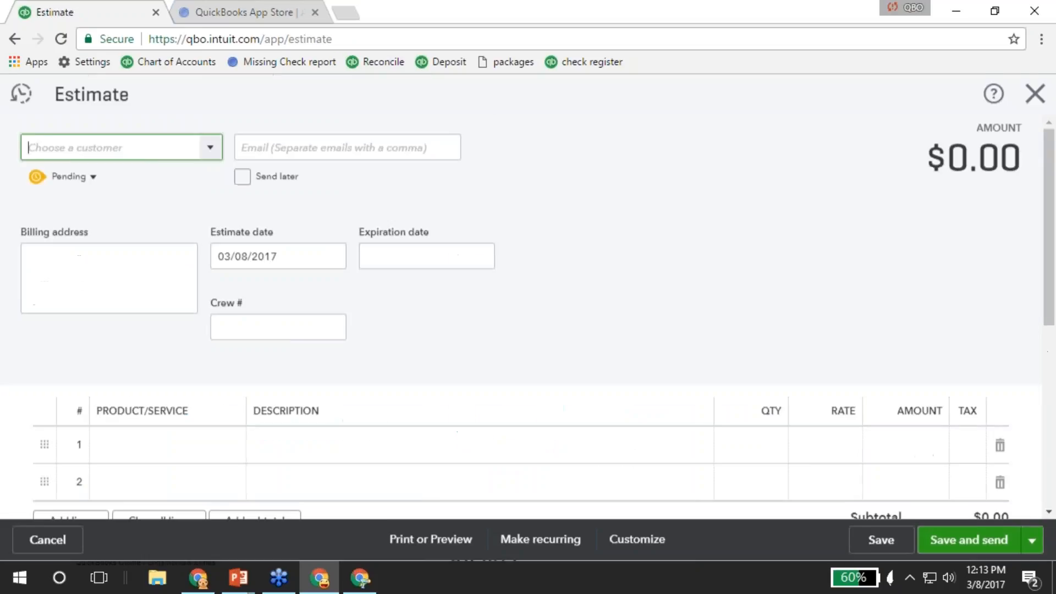
{"action": "left_click", "coordinate": [210, 149]}
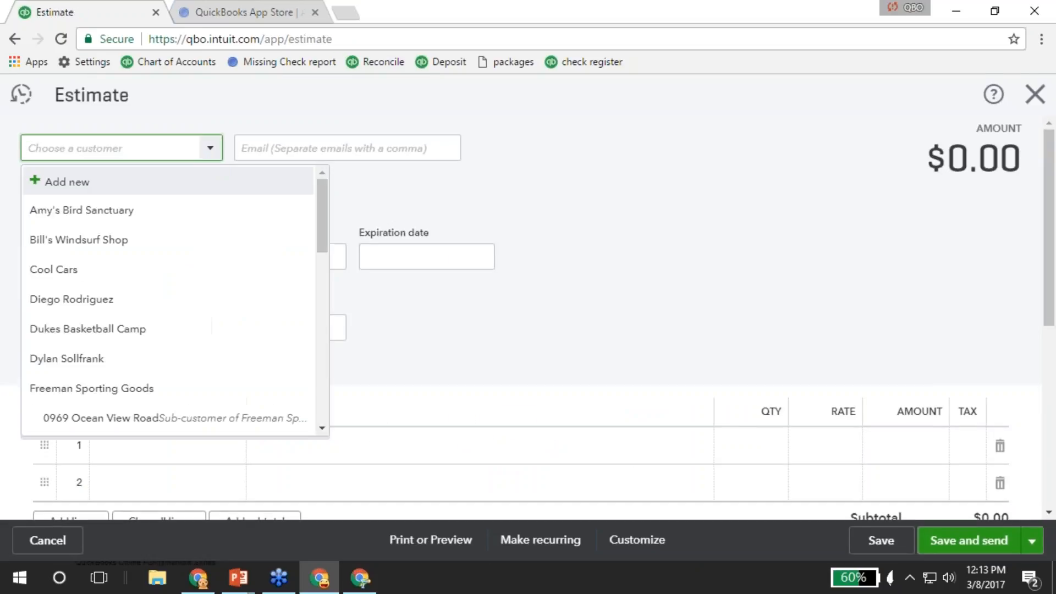
{"action": "left_click", "coordinate": [97, 212]}
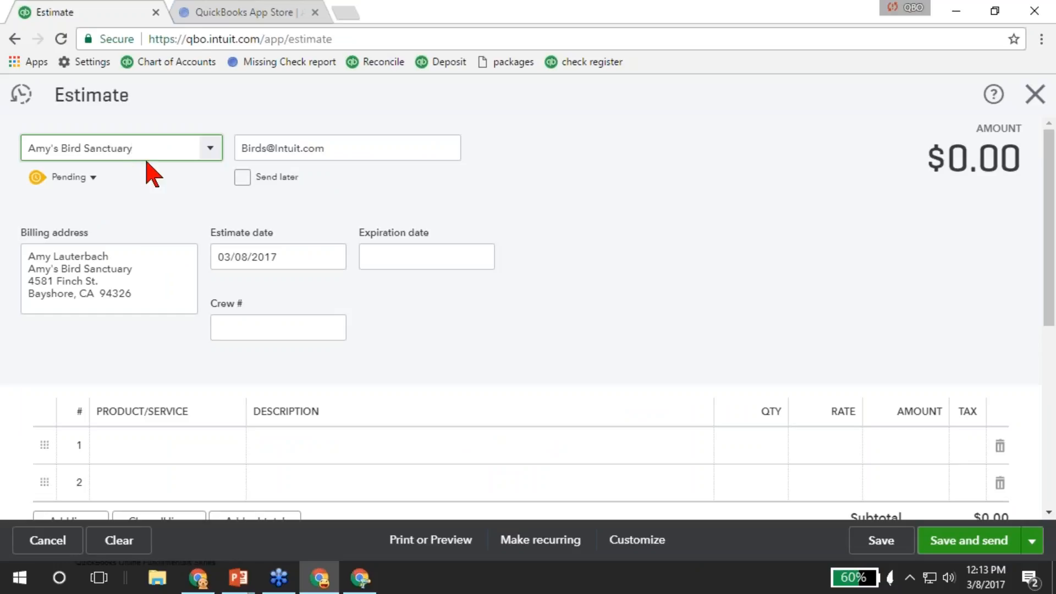
{"action": "left_click", "coordinate": [91, 178]}
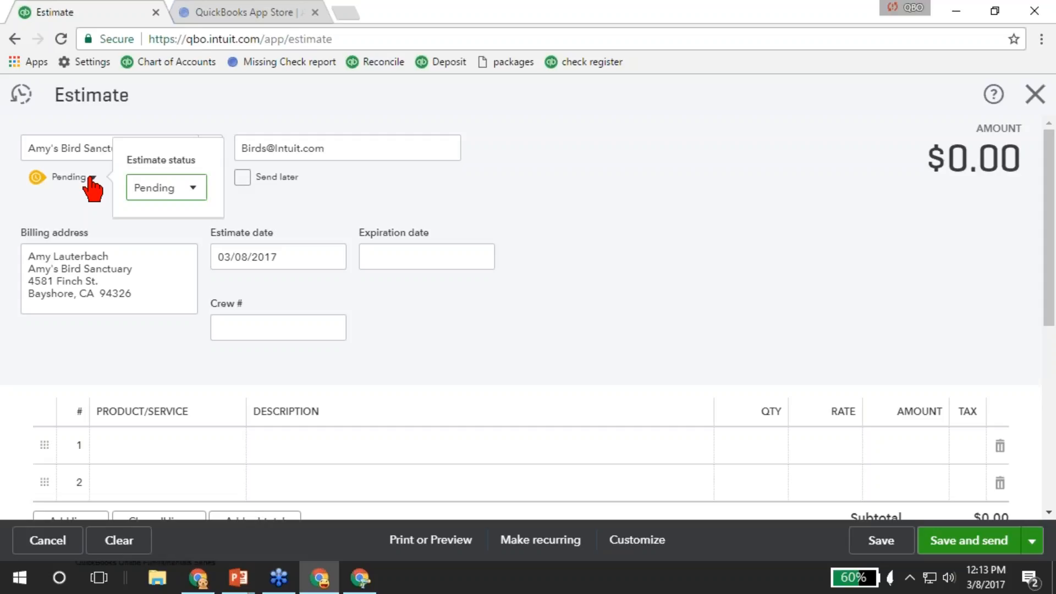
{"action": "left_click", "coordinate": [198, 187]}
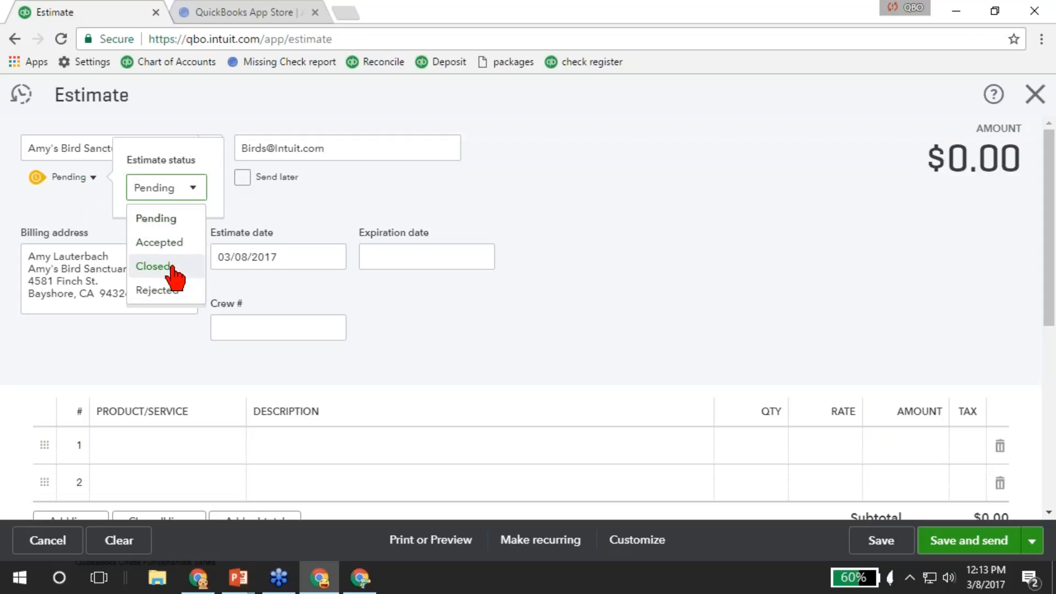
{"action": "left_click", "coordinate": [196, 448]}
{"action": "left_click", "coordinate": [196, 448]}
Add a Gardening line to the estimate with quantity 5 at rate 50.
{"action": "type", "text": "gard"}
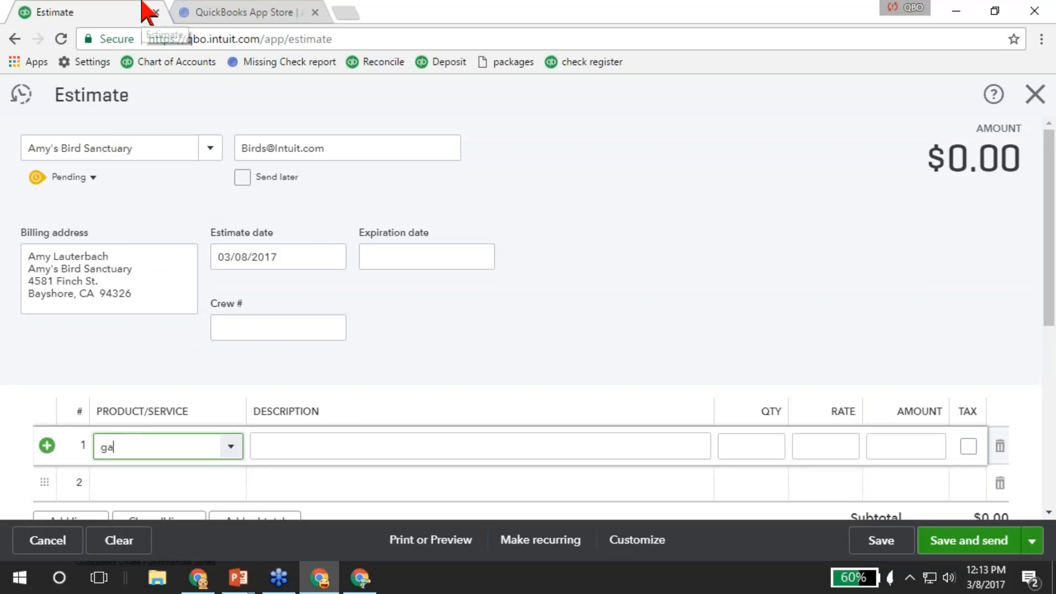
{"action": "left_click", "coordinate": [175, 321]}
{"action": "key", "text": "Tab"}
{"action": "type", "text": "5"}
{"action": "key", "text": "Tab"}
{"action": "type", "text": "50"}
{"action": "key", "text": "Tab"}
{"action": "key", "text": "Tab"}
{"action": "key", "text": "Tab"}
Add an Installation line with quantity 3 at rate 75, bringing the estimate to $475.00.
{"action": "type", "text": "install"}
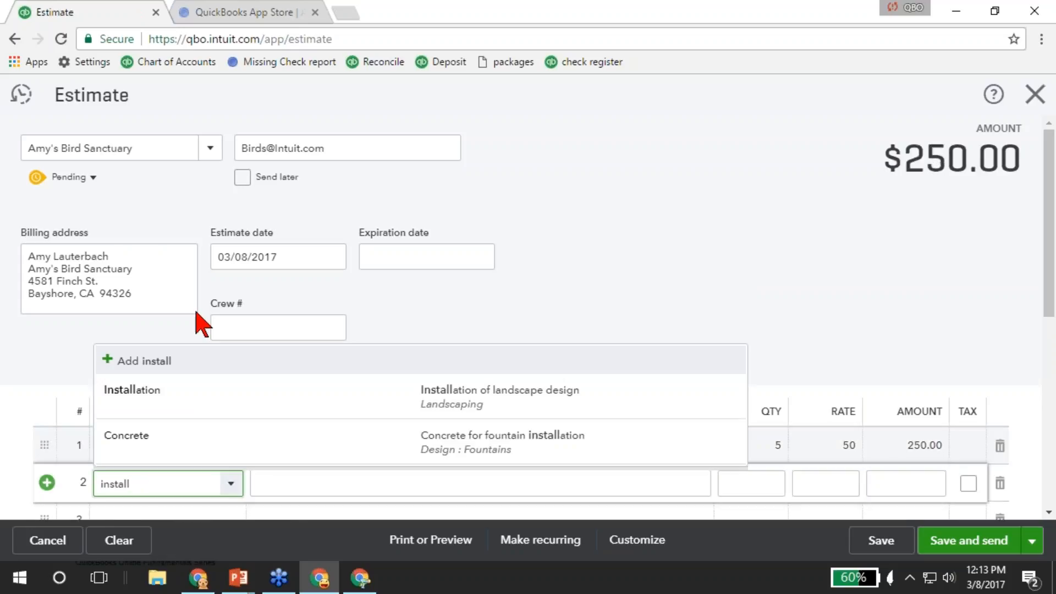
{"action": "key", "text": "Down"}
{"action": "key", "text": "Return"}
{"action": "key", "text": "Tab"}
{"action": "key", "text": "Tab"}
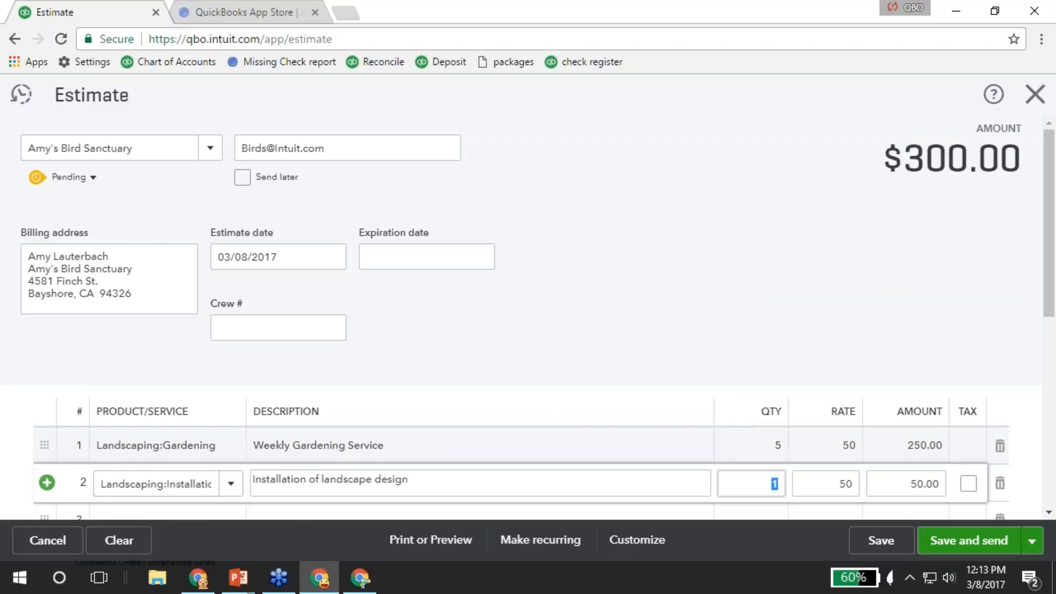
{"action": "type", "text": "3"}
{"action": "key", "text": "Tab"}
{"action": "type", "text": "75"}
{"action": "key", "text": "Tab"}
{"action": "scroll", "coordinate": [279, 389], "scroll_direction": "down", "scroll_amount": 4}
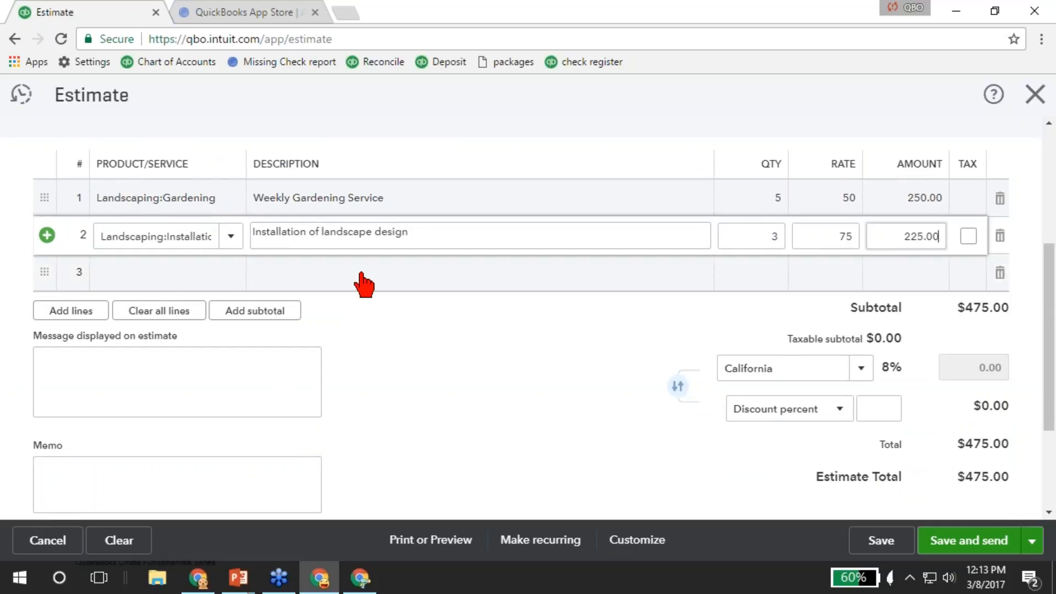
{"action": "left_click", "coordinate": [104, 361]}
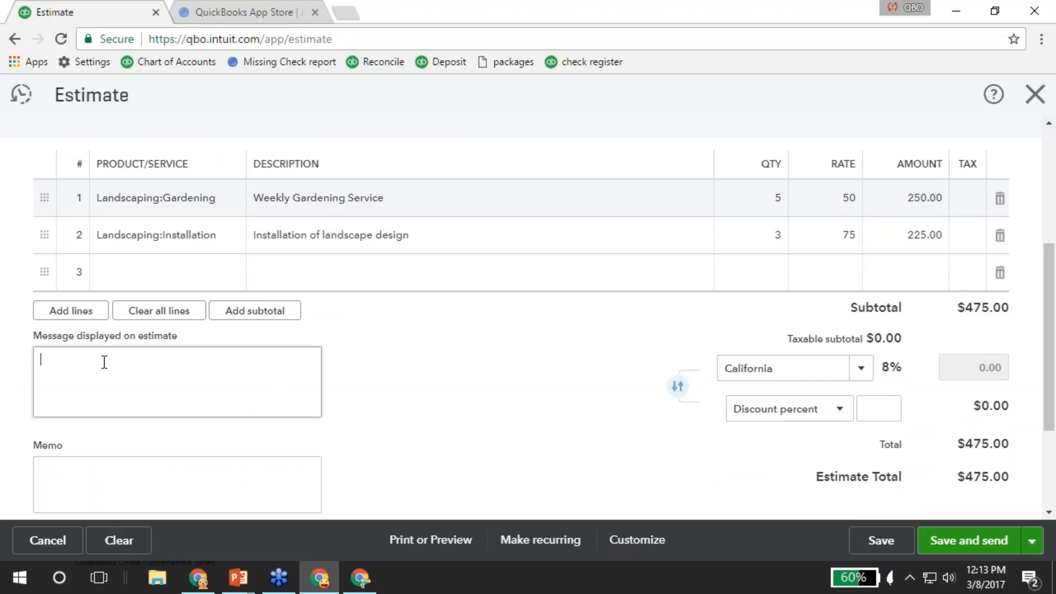
{"action": "scroll", "coordinate": [202, 438], "scroll_direction": "down", "scroll_amount": 3}
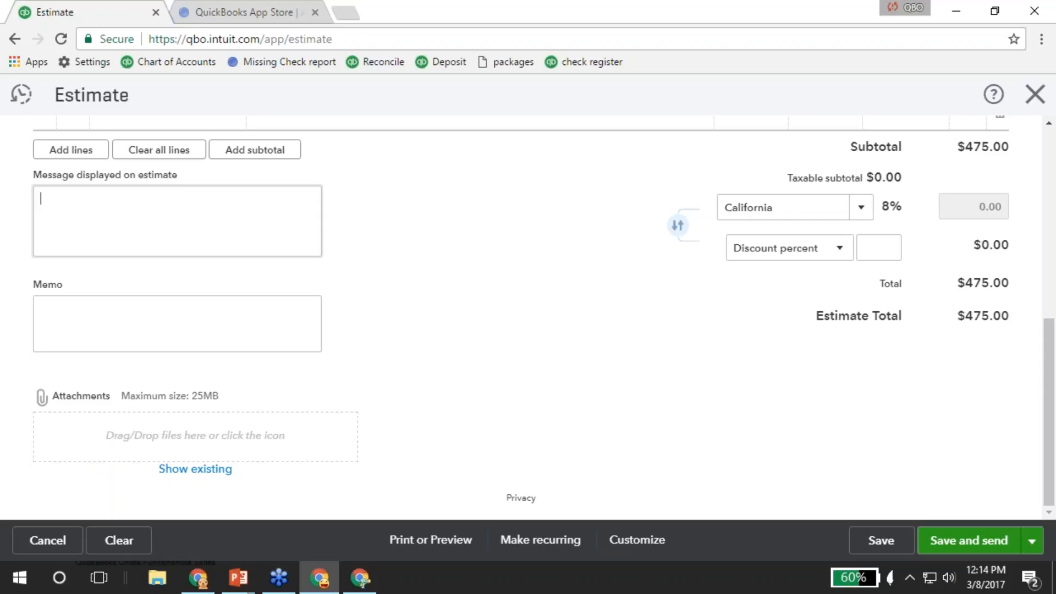
{"action": "left_click", "coordinate": [1031, 541]}
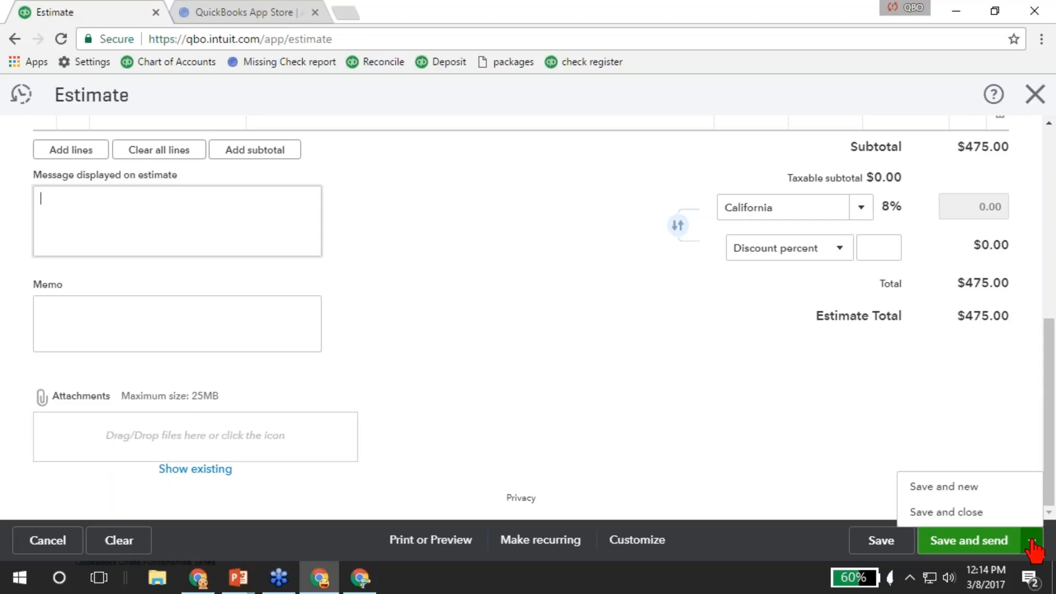
Save and close the $475 estimate, then start a new invoice for Amy's Bird Sanctuary.
{"action": "left_click", "coordinate": [946, 512]}
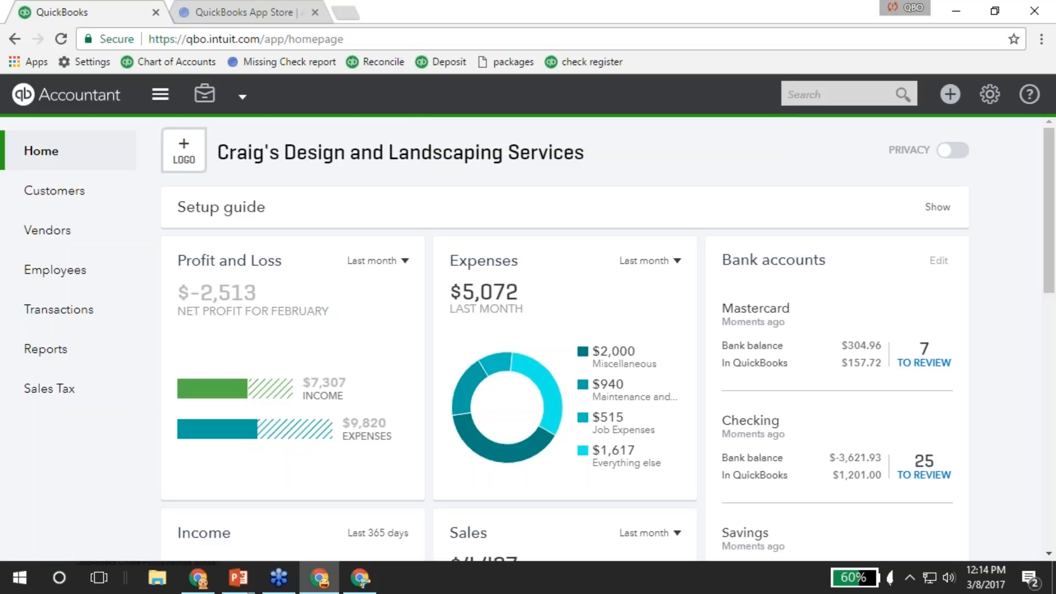
{"action": "left_click", "coordinate": [948, 96]}
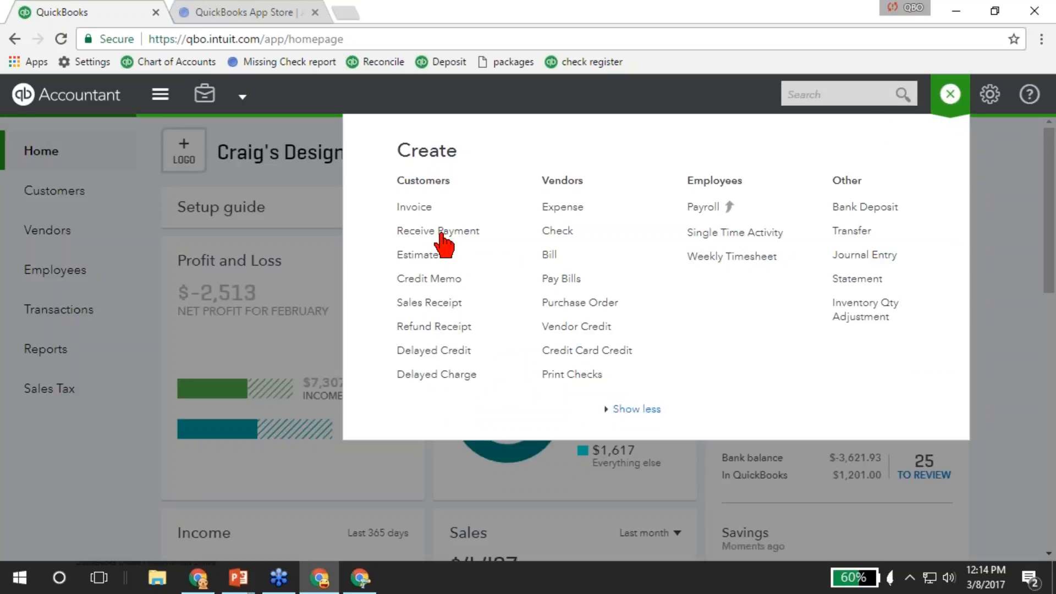
{"action": "left_click", "coordinate": [423, 216]}
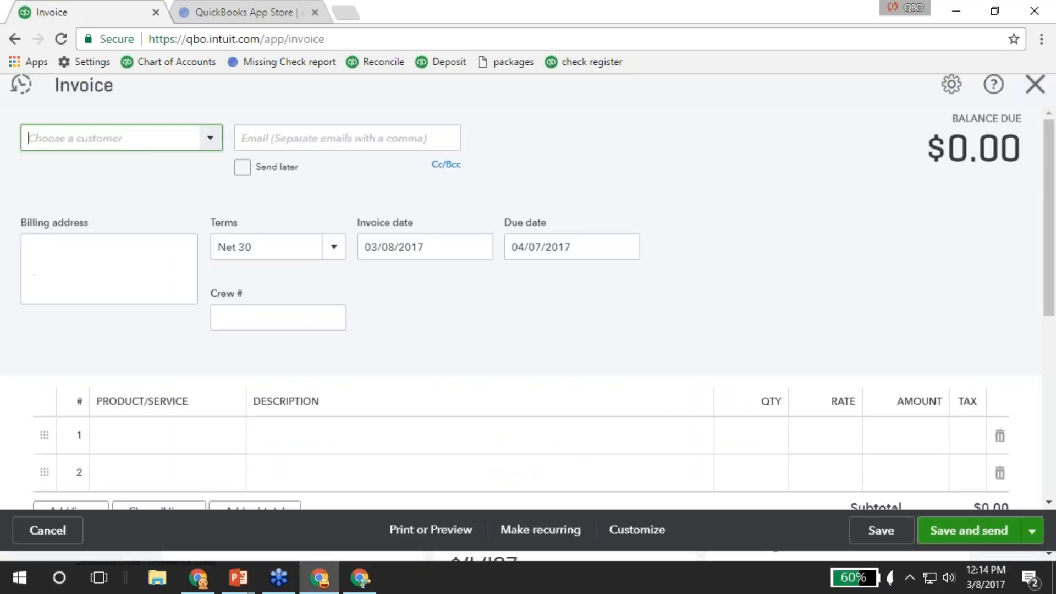
{"action": "left_click", "coordinate": [209, 147]}
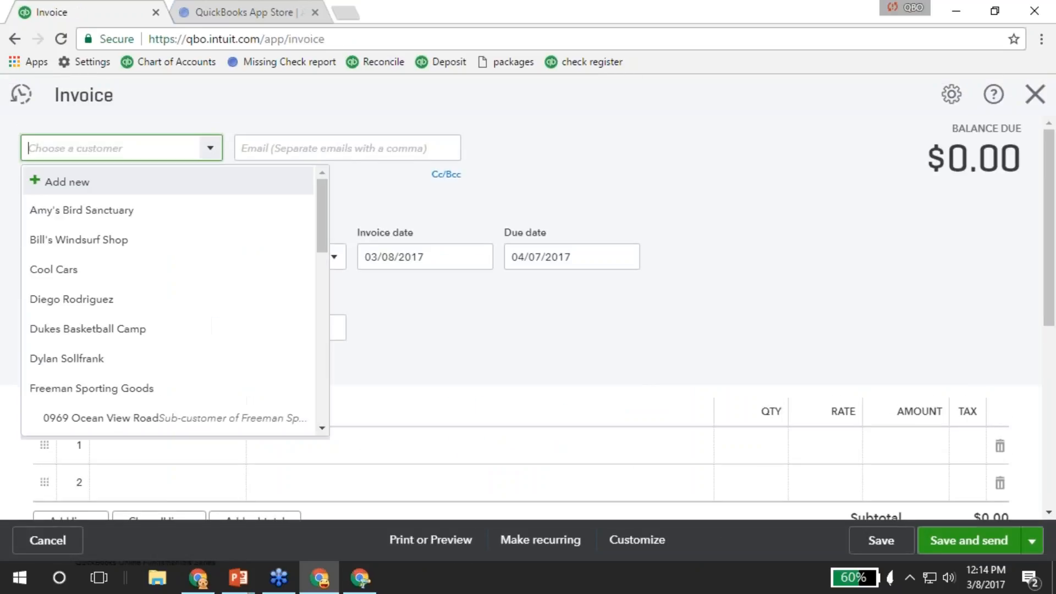
{"action": "left_click", "coordinate": [75, 218]}
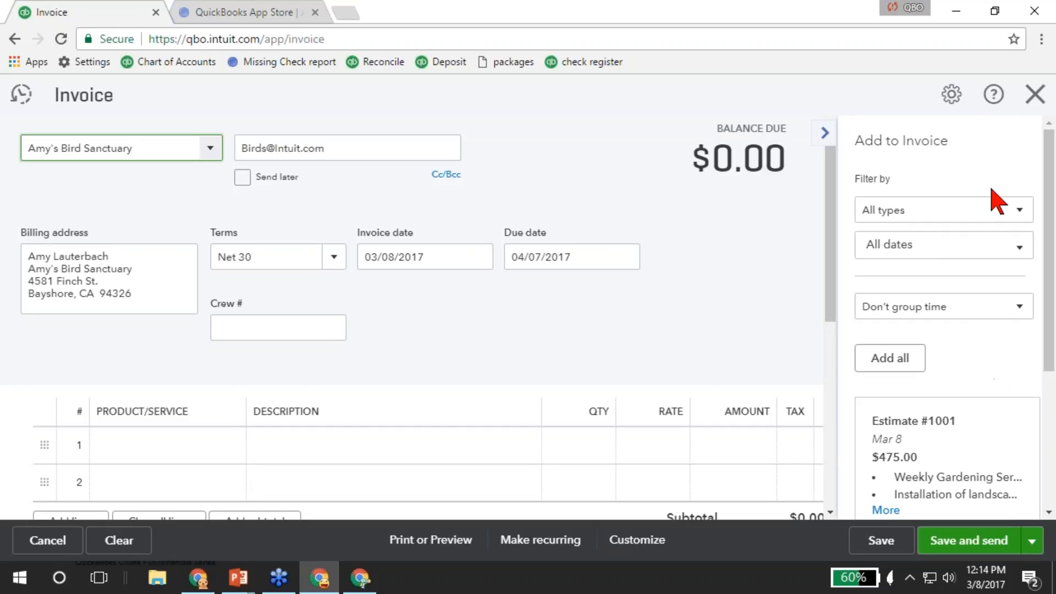
Keep all types in the filter and add Estimate #1001's Gardening and Installation lines ($475.00).
{"action": "left_click", "coordinate": [1019, 212]}
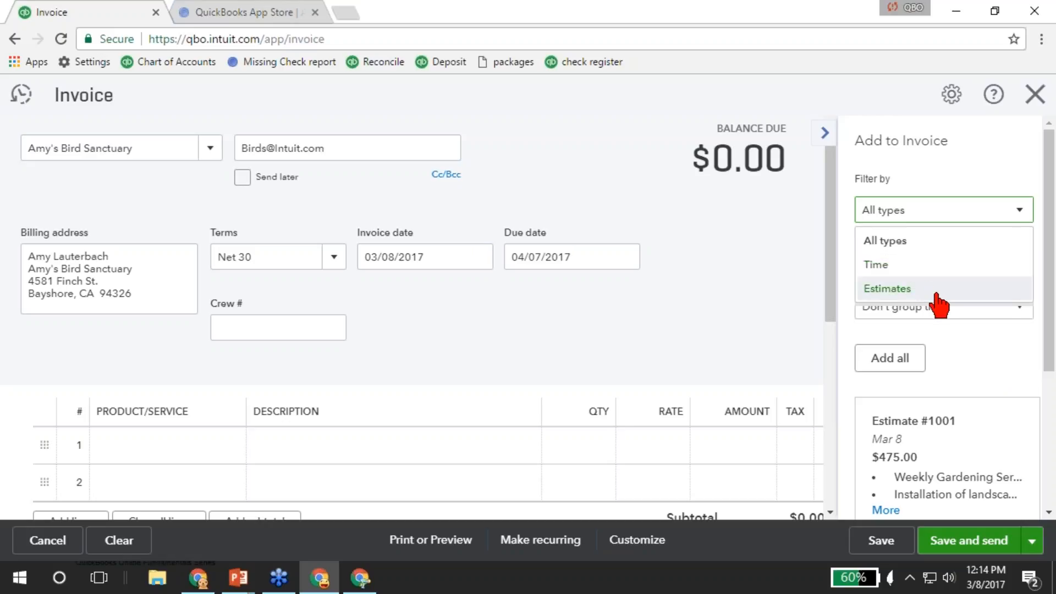
{"action": "left_click", "coordinate": [989, 345]}
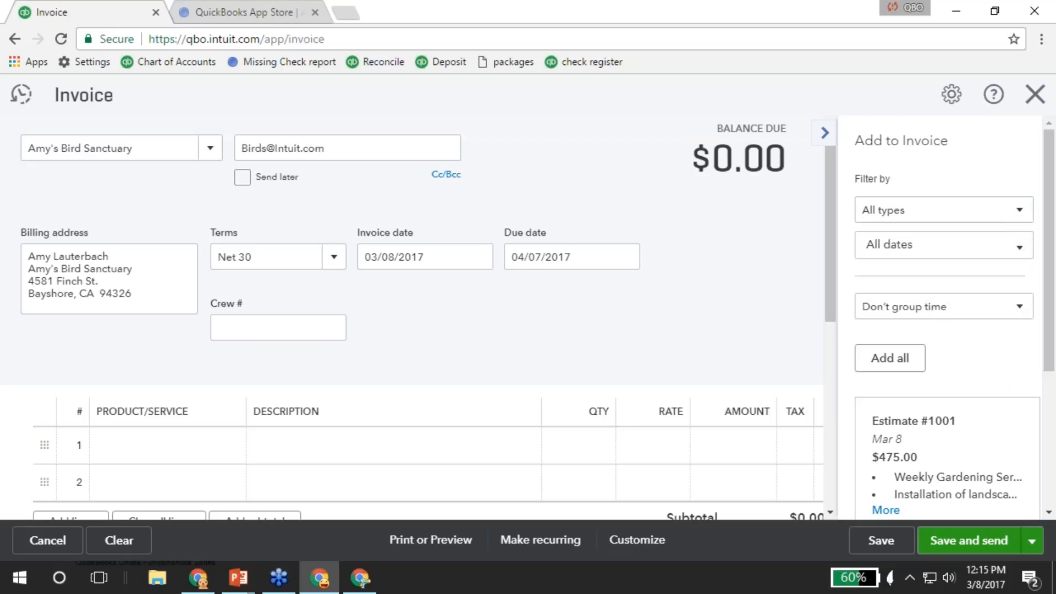
{"action": "scroll", "coordinate": [1030, 354], "scroll_direction": "down", "scroll_amount": 4}
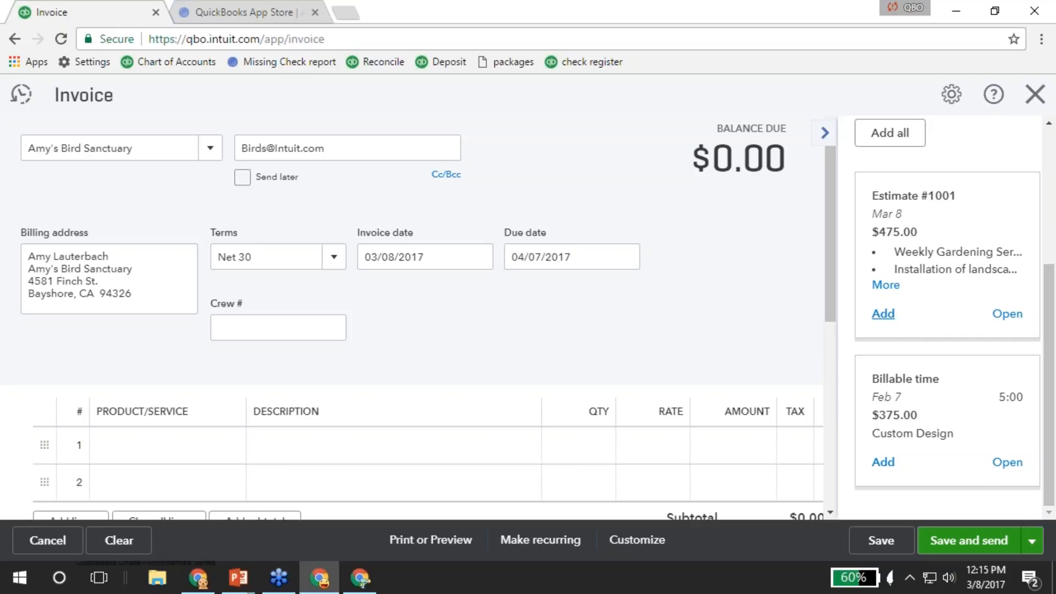
{"action": "left_click", "coordinate": [884, 313]}
{"action": "scroll", "coordinate": [259, 441], "scroll_direction": "down", "scroll_amount": 3}
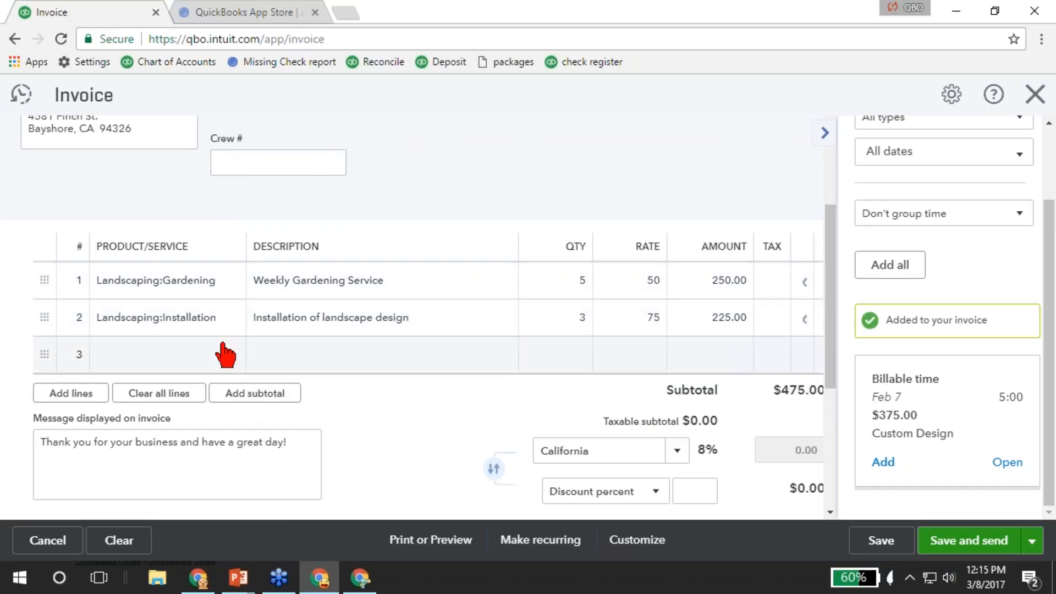
Change the Installation line's quantity from 3 to 5.
{"action": "left_click", "coordinate": [574, 319]}
{"action": "type", "text": "5"}
{"action": "key", "text": "Tab"}
{"action": "key", "text": "Tab"}
{"action": "key", "text": "Tab"}
{"action": "key", "text": "Tab"}
Add a Rock Fountain item on line 3, bringing the invoice total to $922.00.
{"action": "type", "text": "rock"}
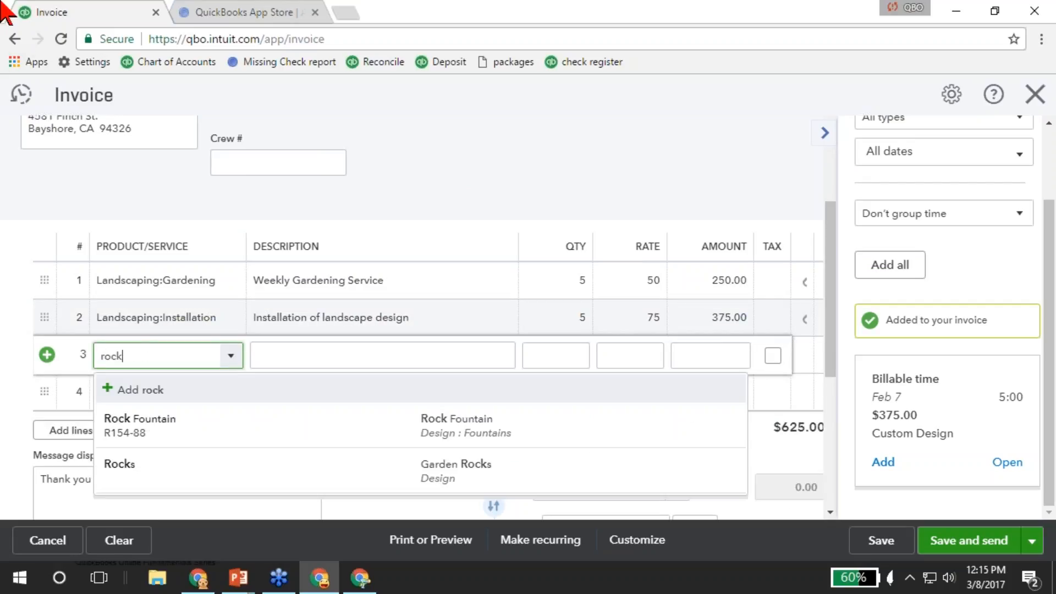
{"action": "left_click", "coordinate": [180, 429]}
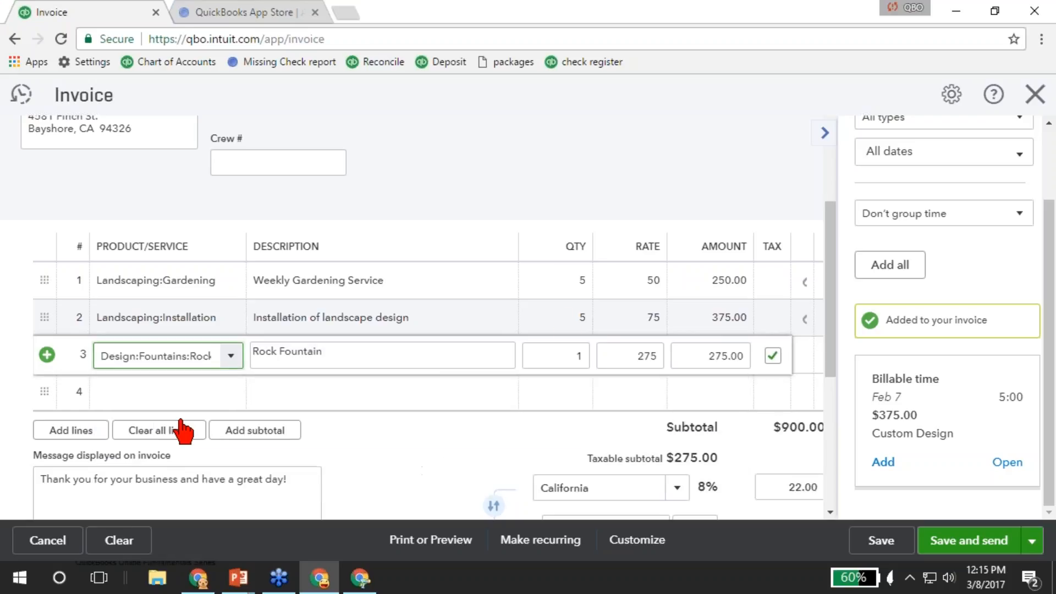
{"action": "key", "text": "Tab"}
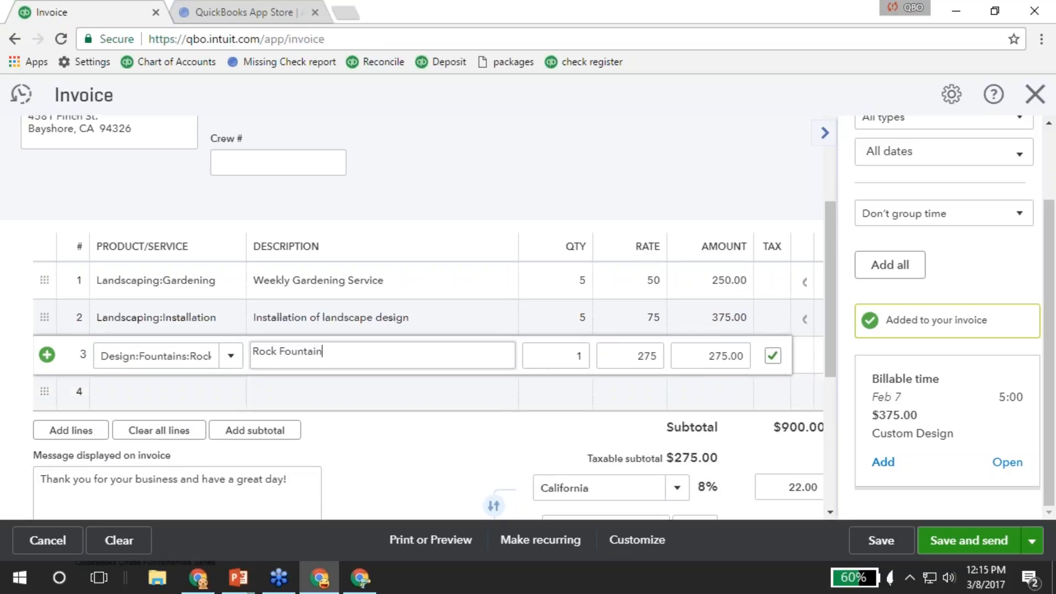
{"action": "scroll", "coordinate": [515, 410], "scroll_direction": "down", "scroll_amount": 2}
{"action": "scroll", "coordinate": [410, 344], "scroll_direction": "down", "scroll_amount": 3}
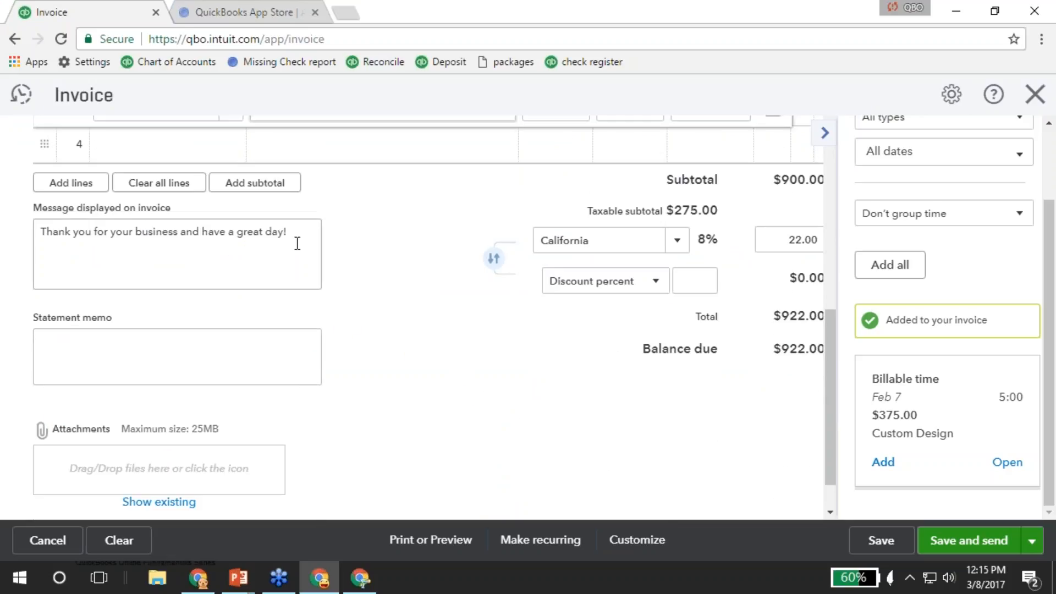
{"action": "scroll", "coordinate": [575, 416], "scroll_direction": "down", "scroll_amount": 1}
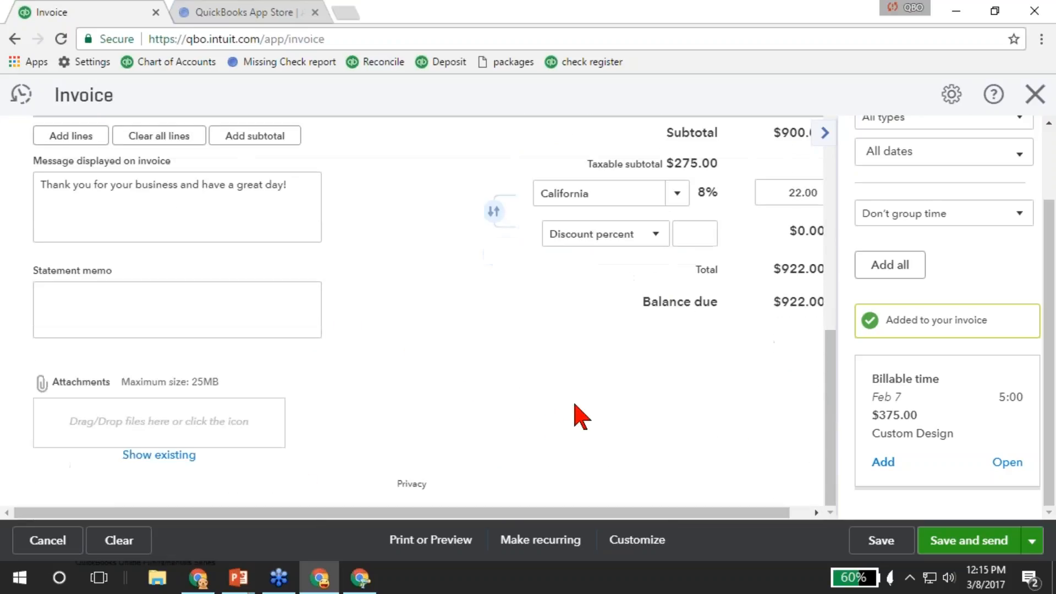
{"action": "left_click", "coordinate": [1033, 543]}
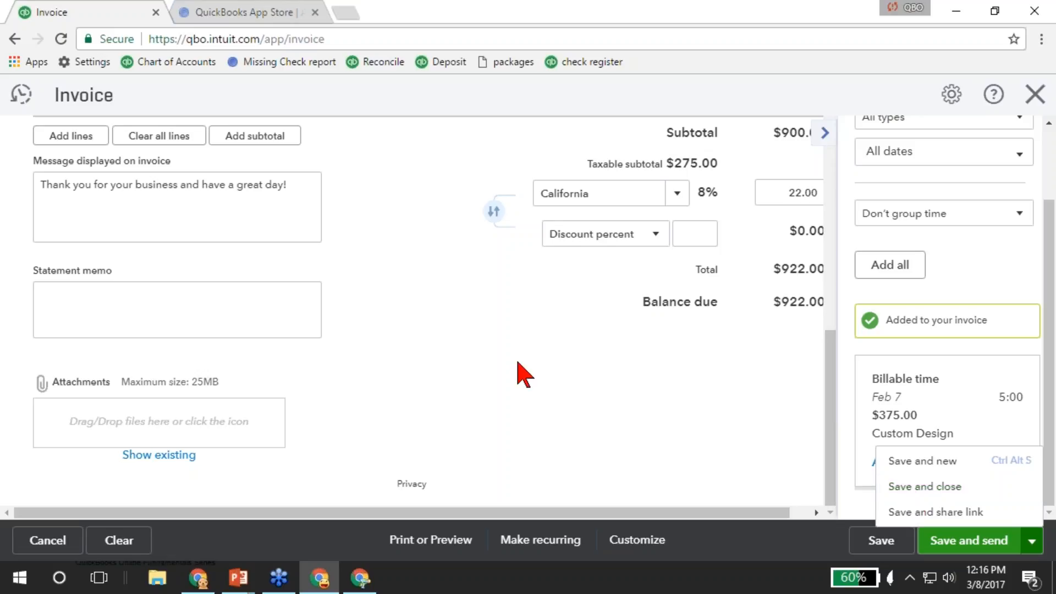
Show the Keyboard Shortcuts dialog with Ctrl+Alt+/.
{"action": "key", "text": "ctrl+alt+slash"}
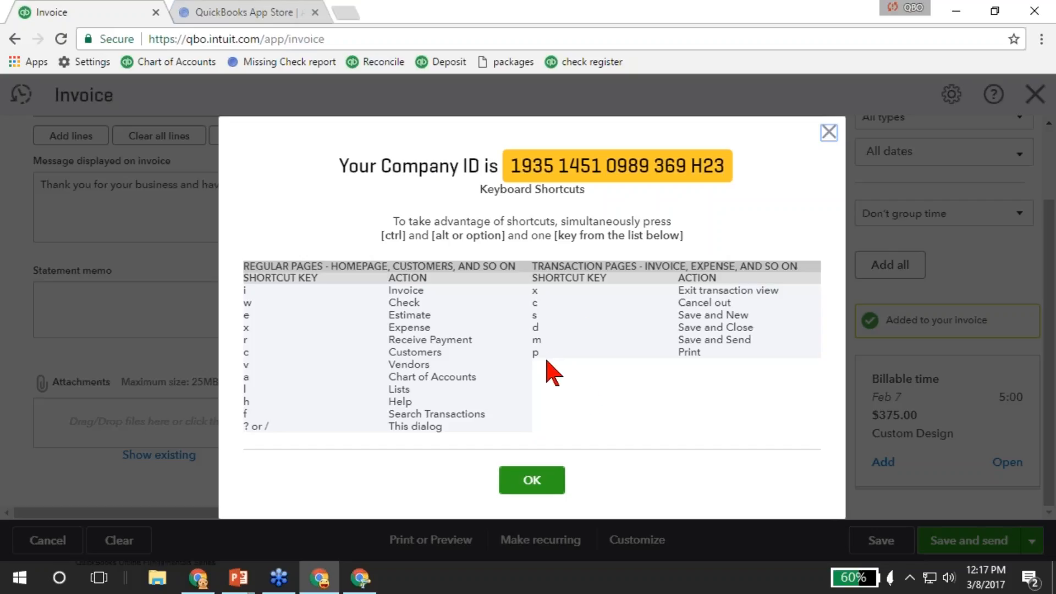
Dismiss the shortcuts list and save and close the invoice as Invoice 1038.
{"action": "left_click", "coordinate": [531, 484]}
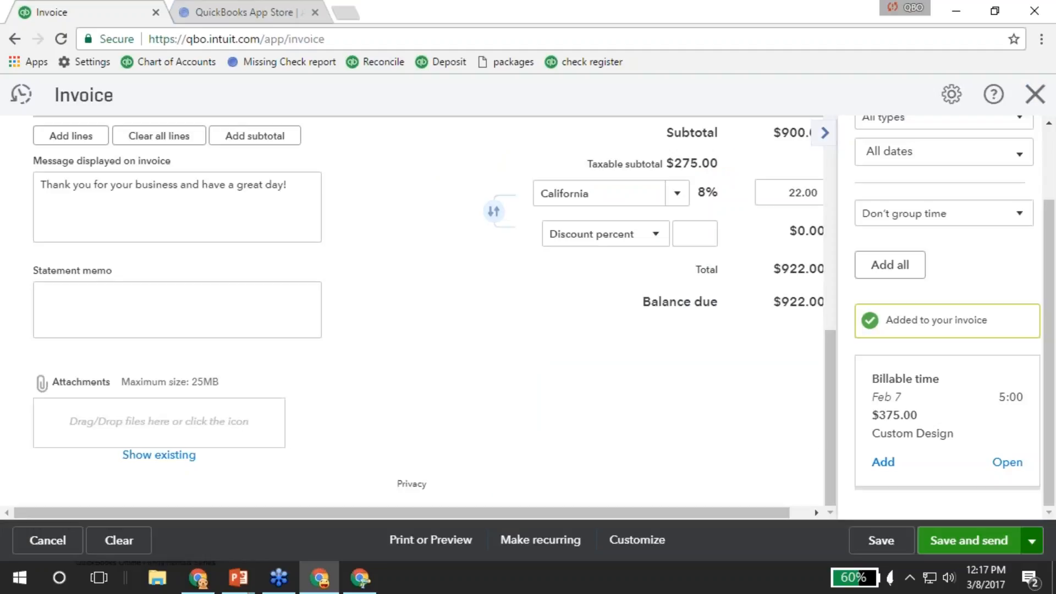
{"action": "left_click", "coordinate": [1032, 542]}
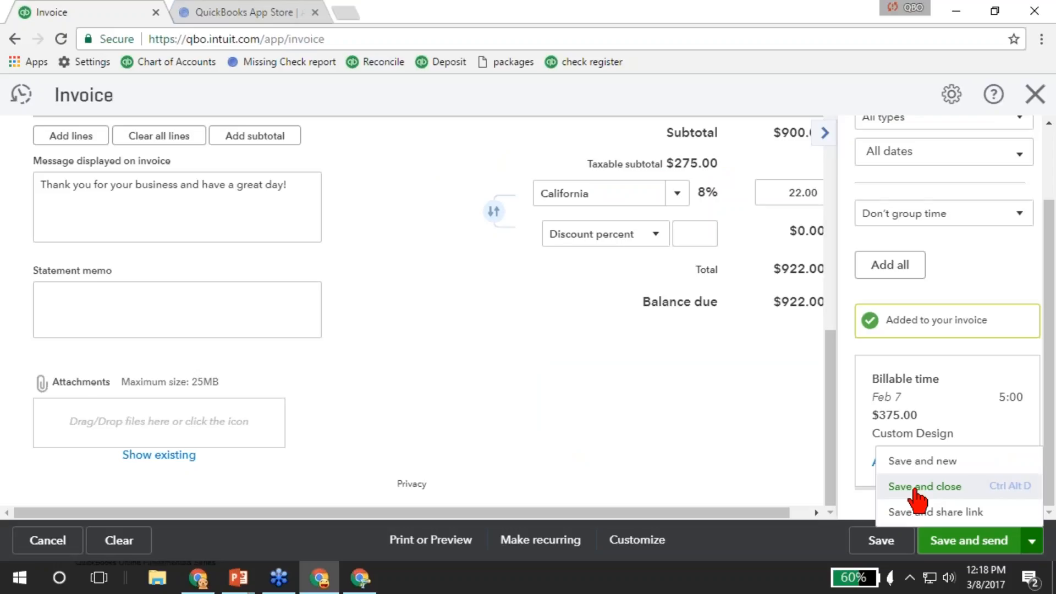
{"action": "left_click", "coordinate": [915, 487]}
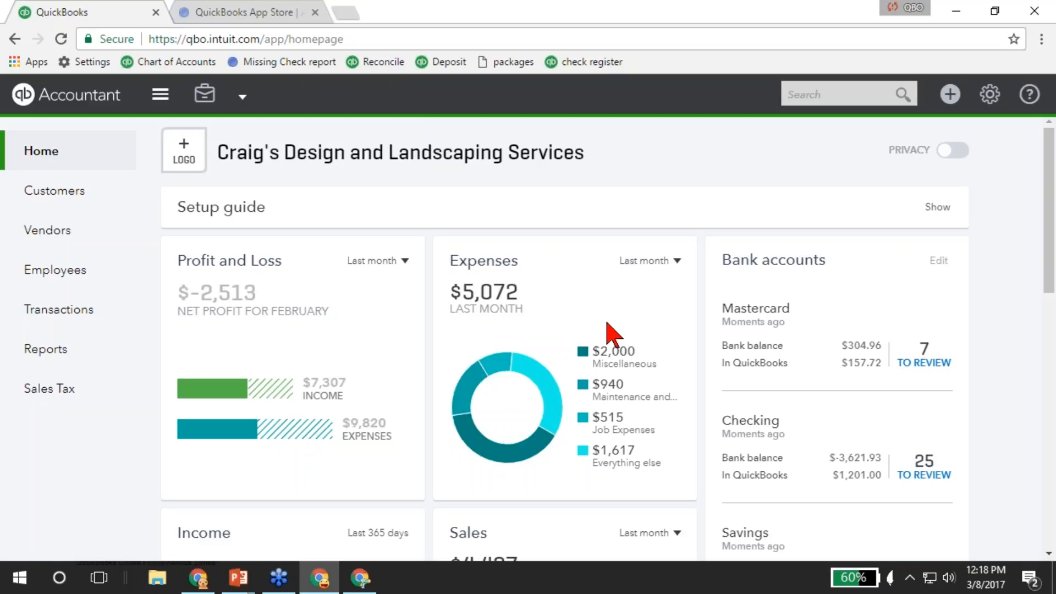
Open the + Create menu from the dashboard header.
{"action": "left_click", "coordinate": [951, 100]}
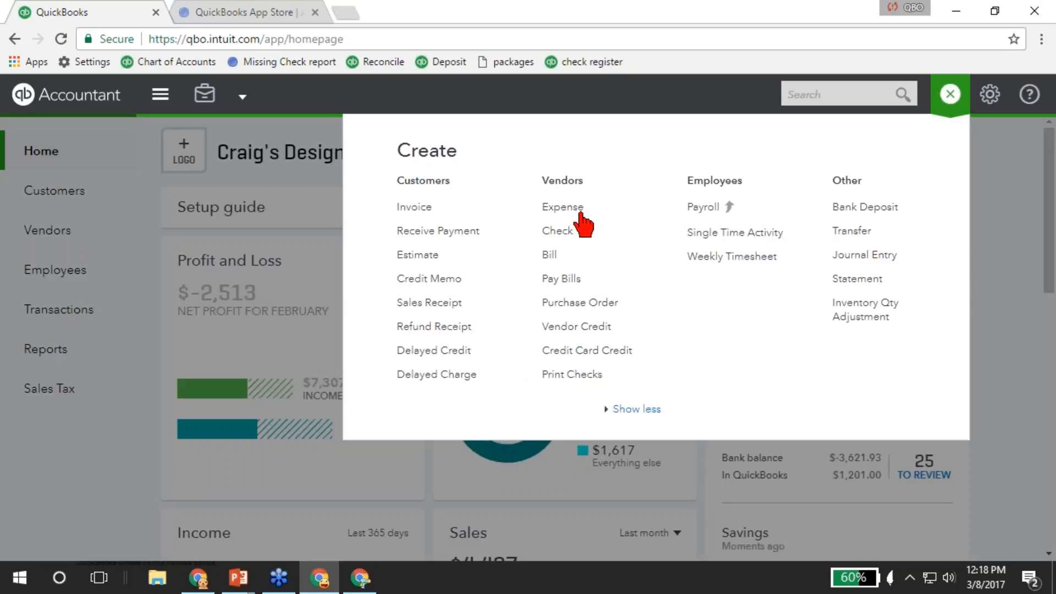
Start a Receive Payment form for Amy's Bird Sanctuary.
{"action": "left_click", "coordinate": [439, 231]}
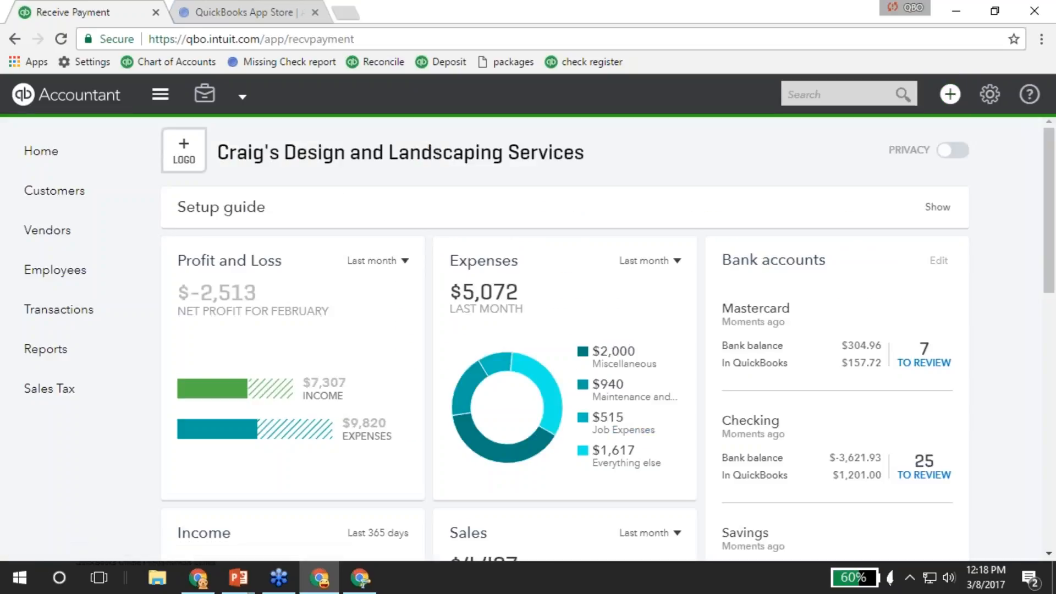
{"action": "left_click", "coordinate": [210, 158]}
{"action": "left_click", "coordinate": [82, 220]}
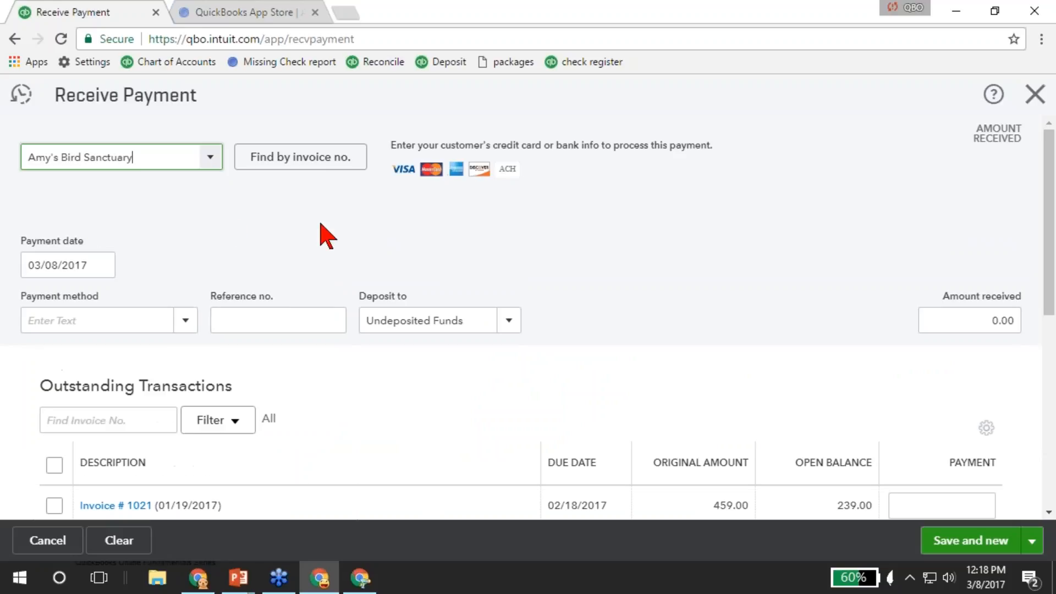
Apply a $500 partial payment to Invoice #1038.
{"action": "scroll", "coordinate": [74, 352], "scroll_direction": "down", "scroll_amount": 3}
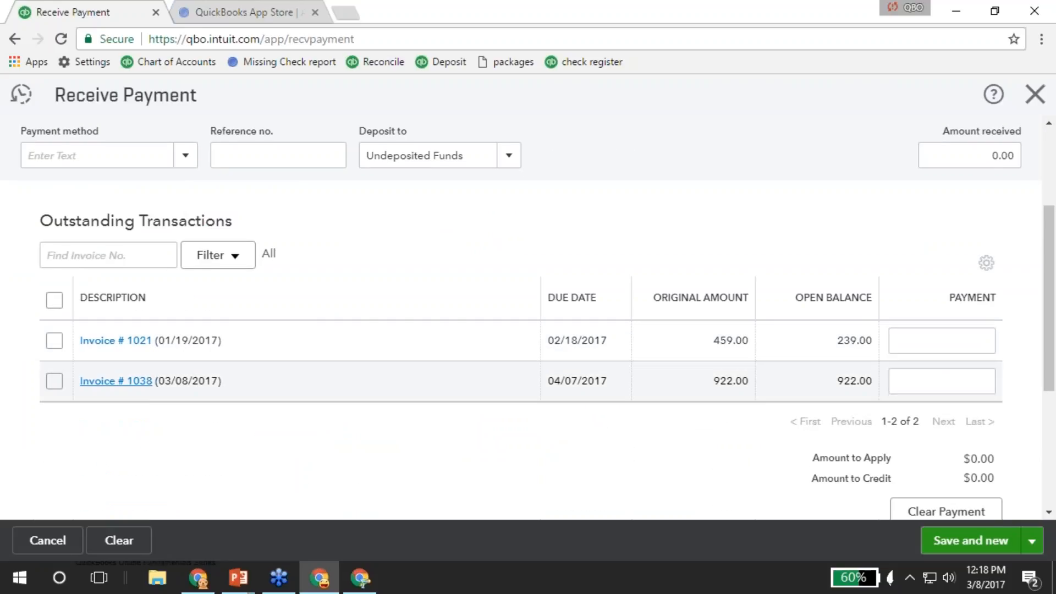
{"action": "left_click", "coordinate": [51, 381]}
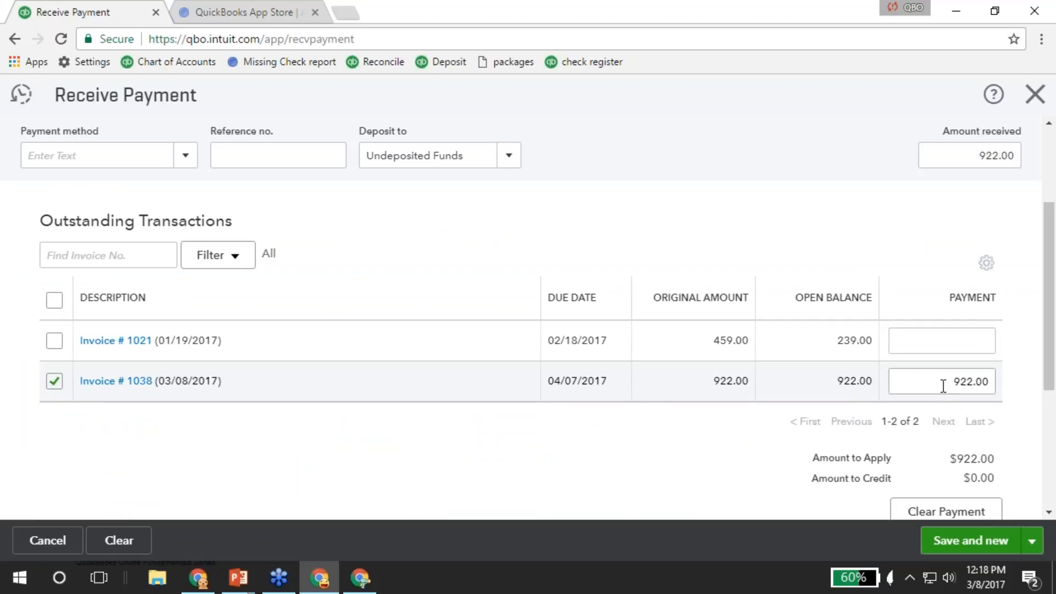
{"action": "left_click", "coordinate": [966, 381]}
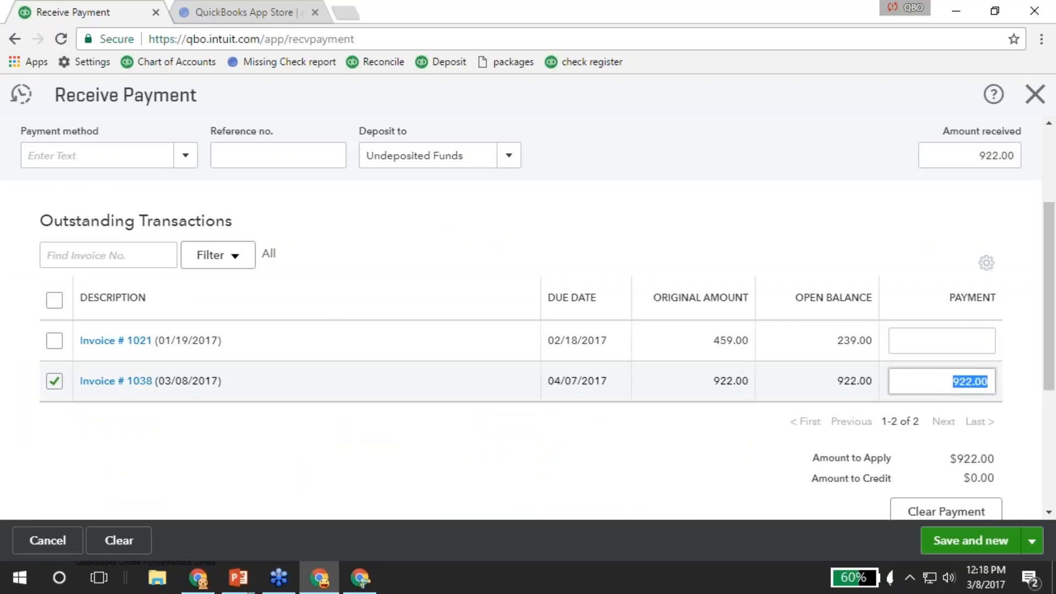
{"action": "type", "text": "500"}
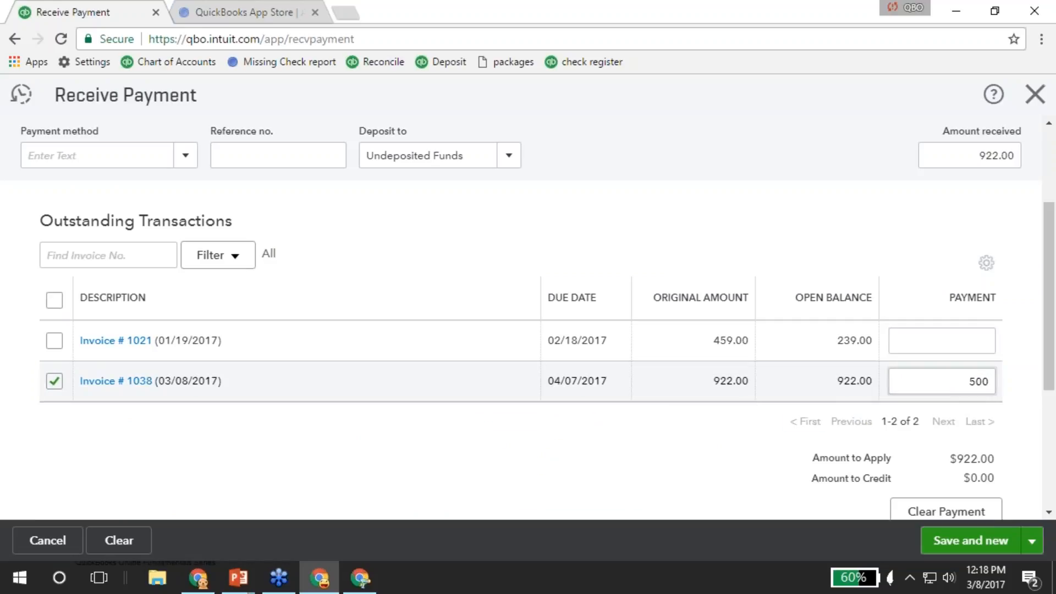
{"action": "key", "text": "Tab"}
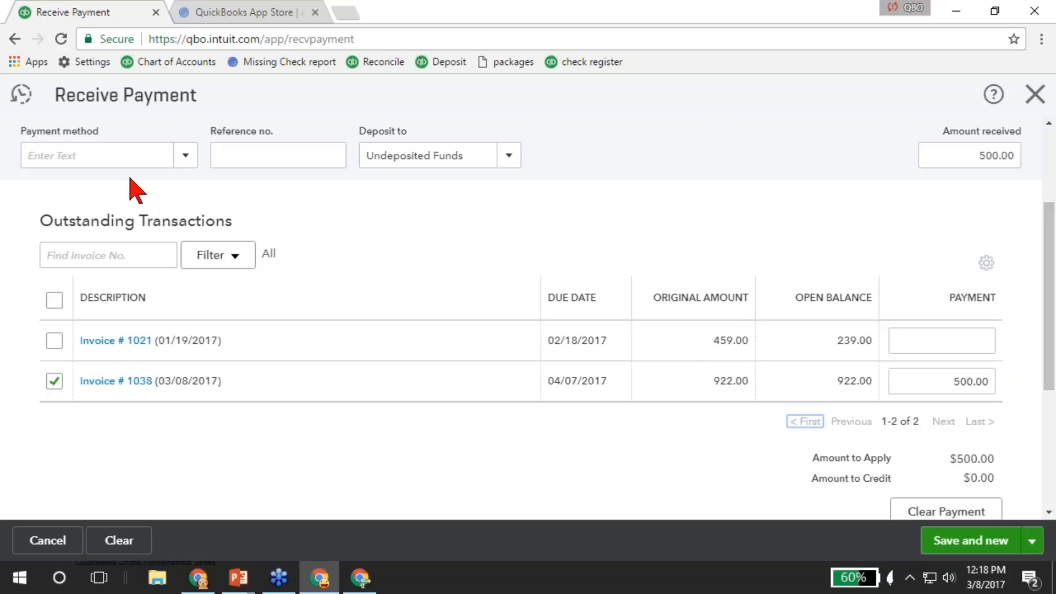
{"action": "scroll", "coordinate": [132, 190], "scroll_direction": "up", "scroll_amount": 2}
{"action": "left_click", "coordinate": [187, 239]}
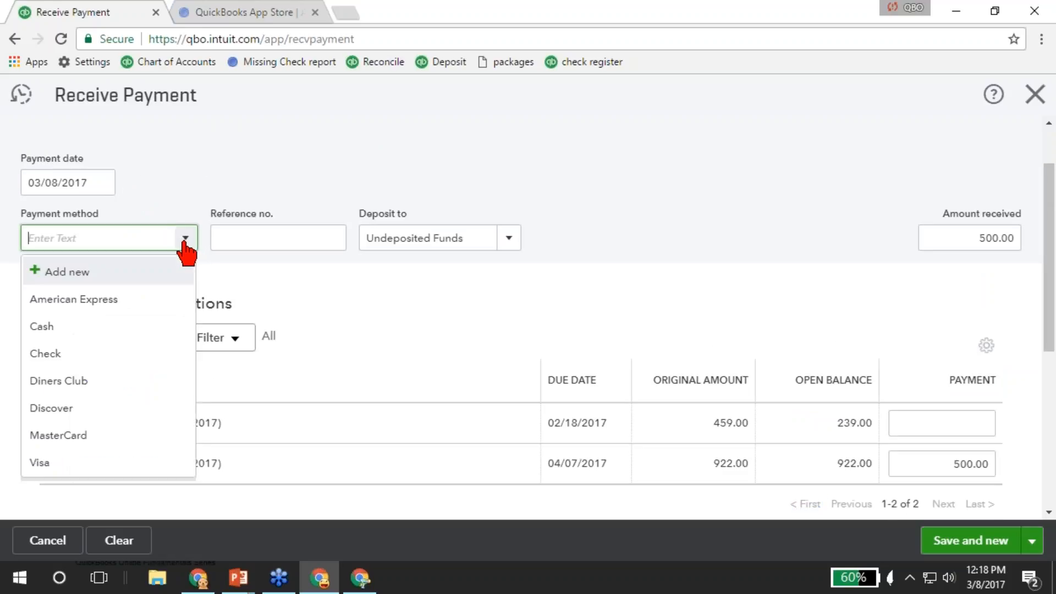
Record the payment as Check, reference 456, into Undeposited Funds, then save and close.
{"action": "left_click", "coordinate": [51, 357]}
{"action": "left_click", "coordinate": [248, 240]}
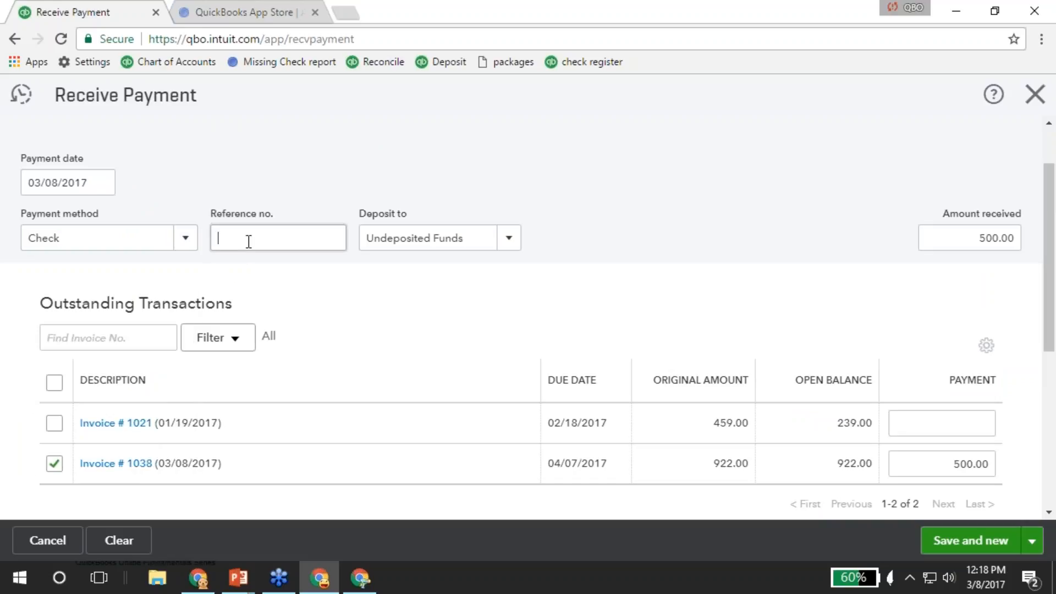
{"action": "type", "text": "456"}
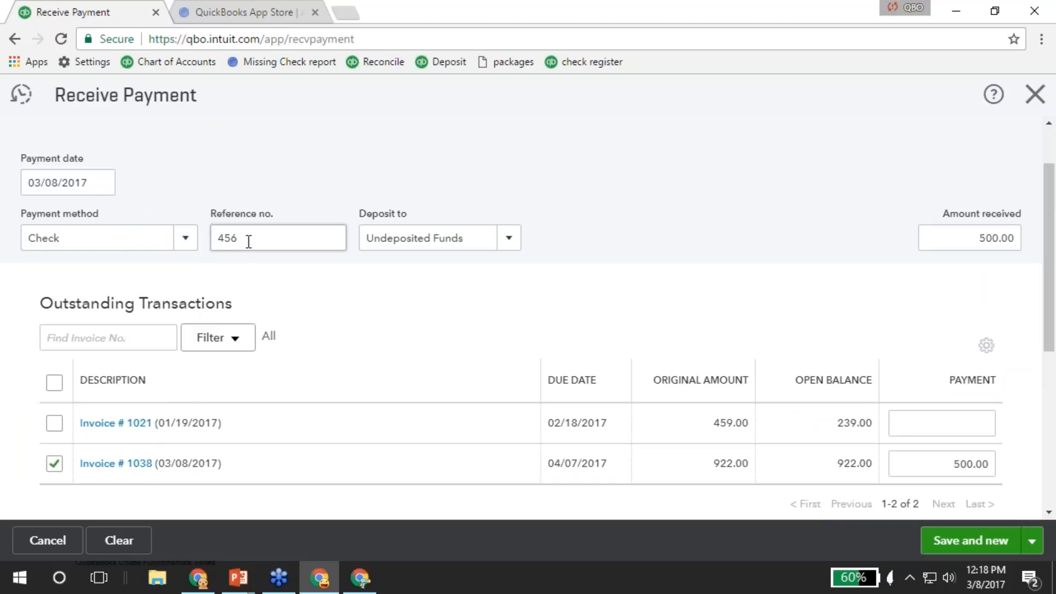
{"action": "left_click", "coordinate": [510, 241]}
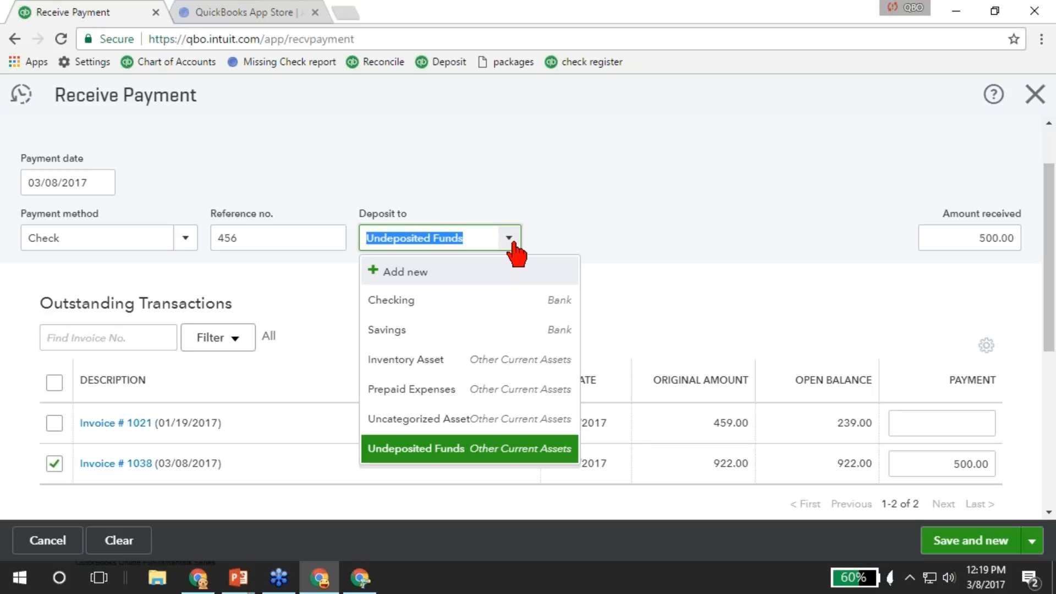
{"action": "left_click", "coordinate": [510, 242]}
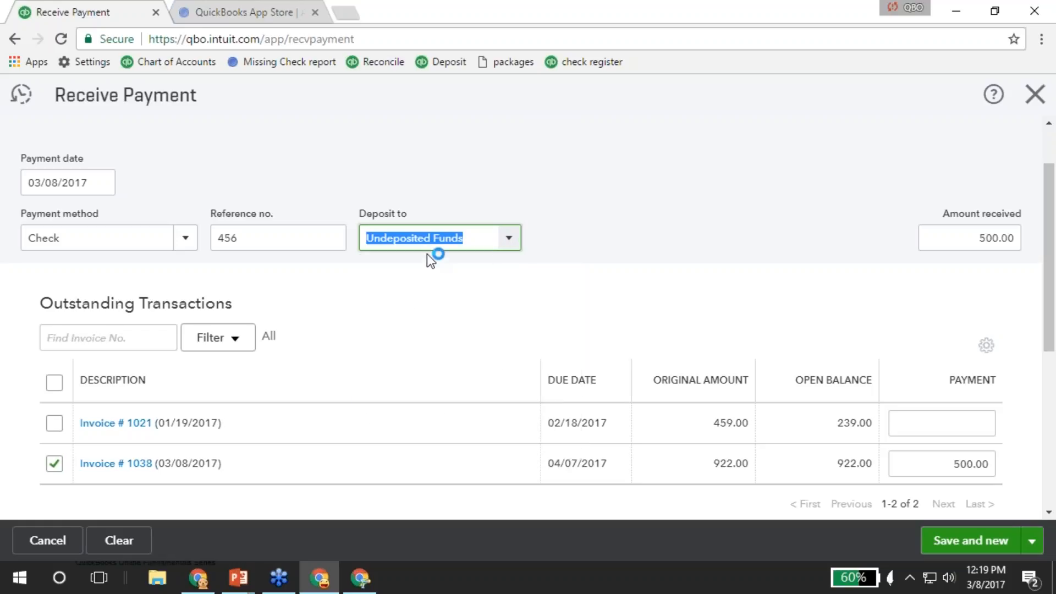
{"action": "scroll", "coordinate": [622, 346], "scroll_direction": "down", "scroll_amount": 3}
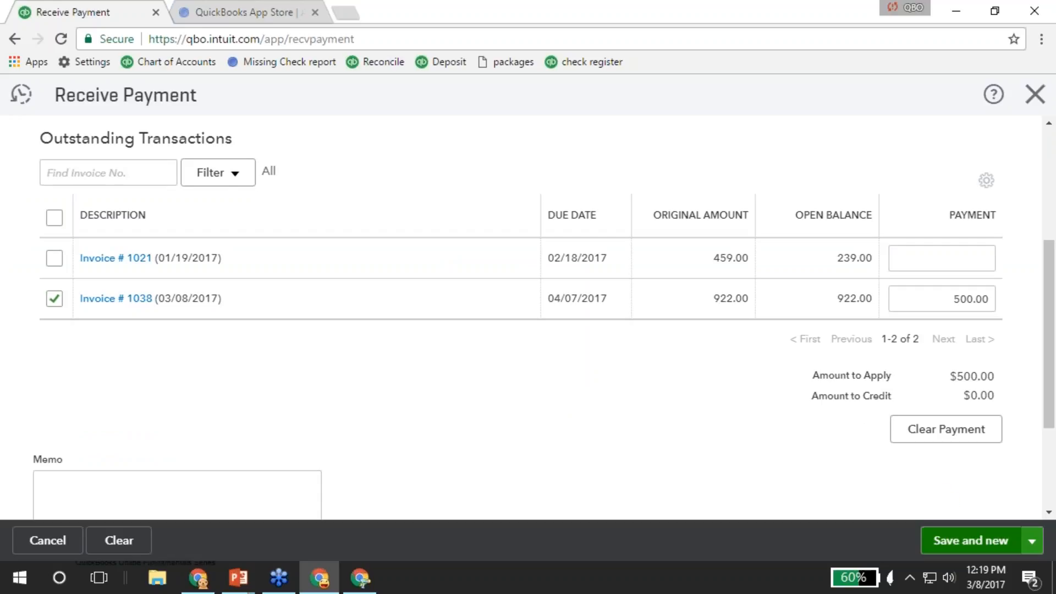
{"action": "left_click", "coordinate": [1031, 542]}
{"action": "left_click", "coordinate": [948, 513]}
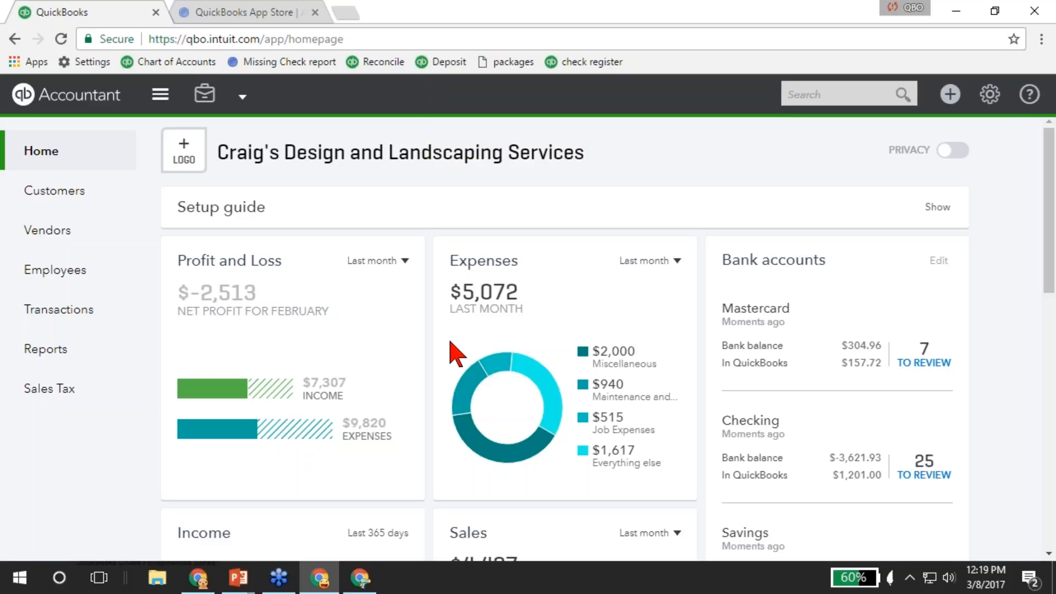
Start a new Bank Deposit into Checking from the + menu.
{"action": "left_click", "coordinate": [950, 94]}
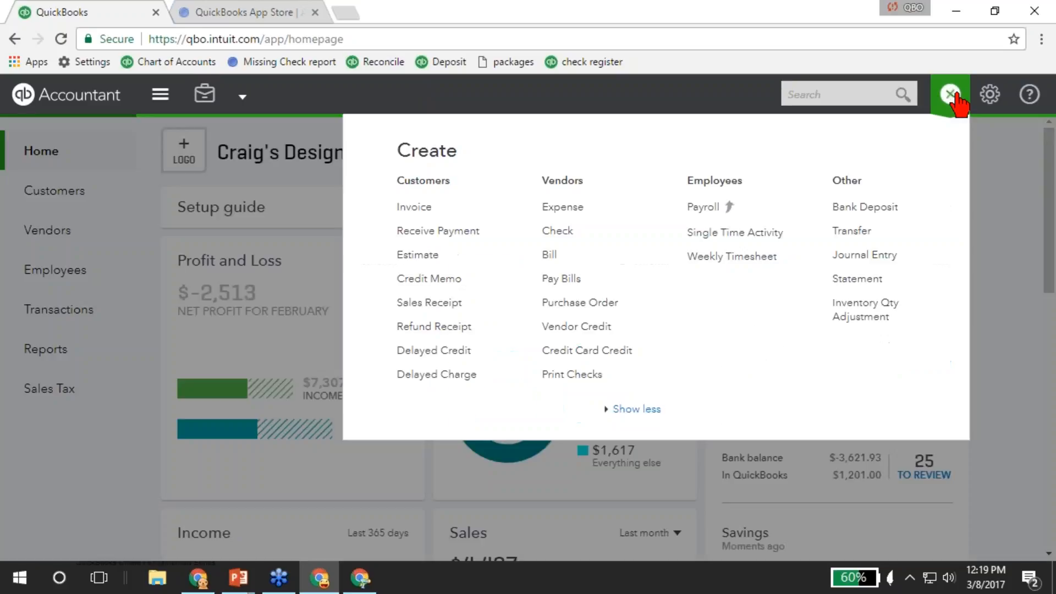
{"action": "left_click", "coordinate": [881, 210]}
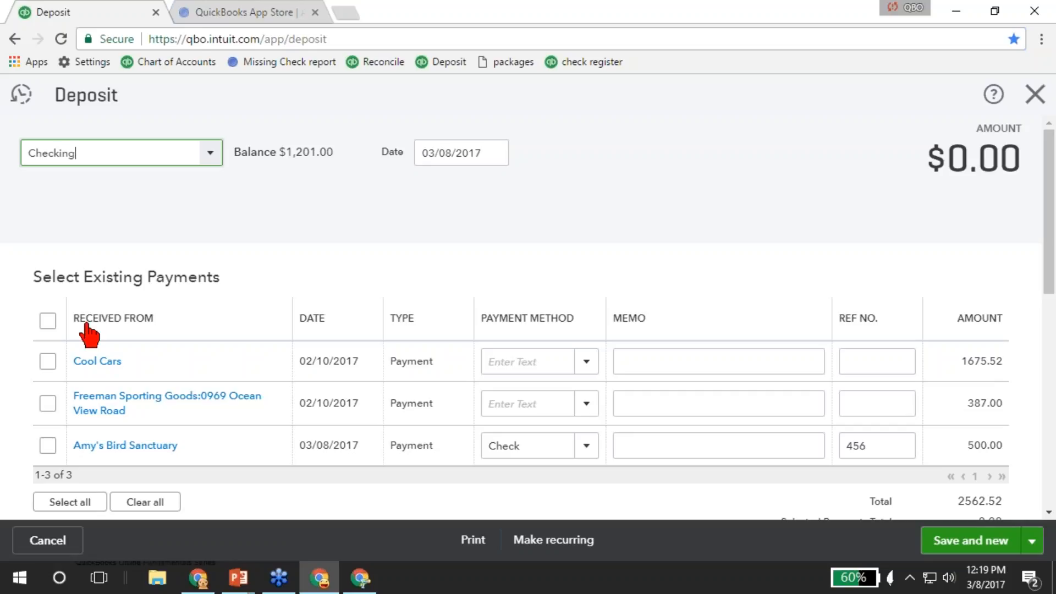
Select all three undeposited payments for the deposit, totalling 2562.52.
{"action": "left_click", "coordinate": [48, 320]}
{"action": "scroll", "coordinate": [113, 379], "scroll_direction": "down", "scroll_amount": 2}
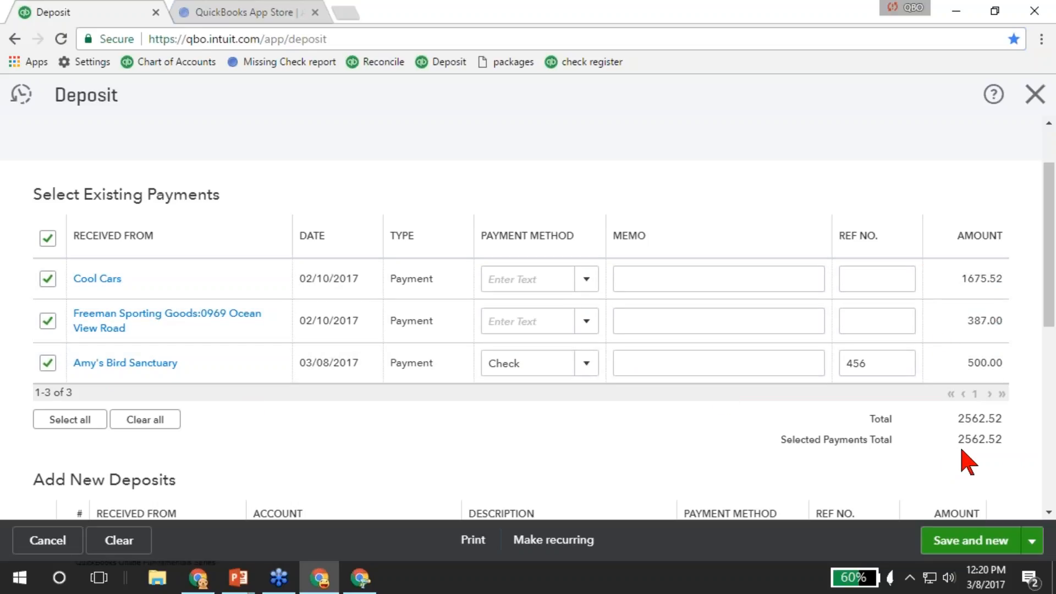
{"action": "scroll", "coordinate": [968, 462], "scroll_direction": "down", "scroll_amount": 3}
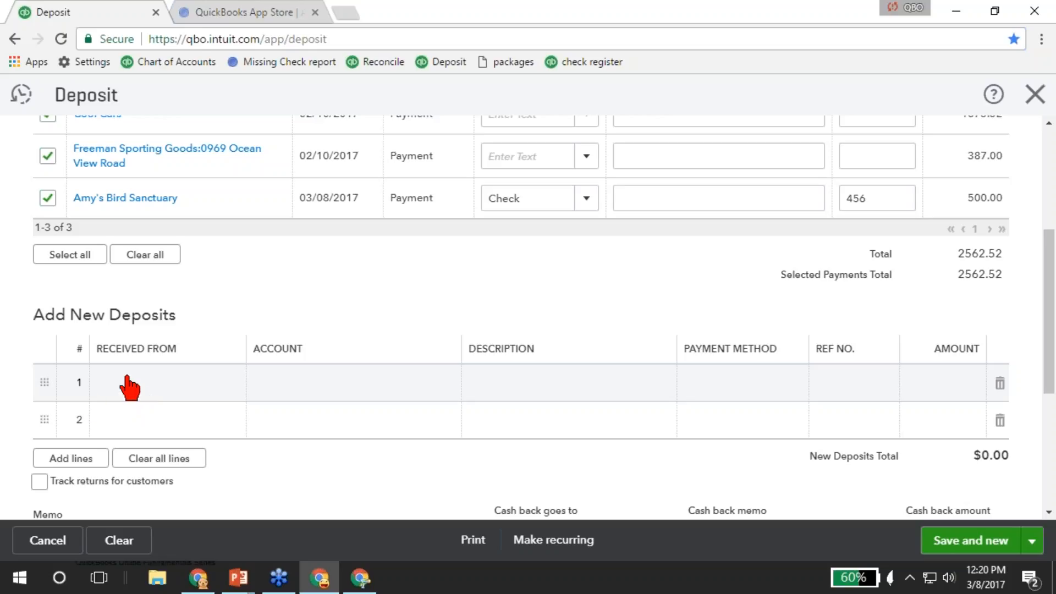
Add a $200 Ellis Equipment Rental line under the Equipment Rental account and save the $2,762.52 deposit.
{"action": "left_click", "coordinate": [119, 381]}
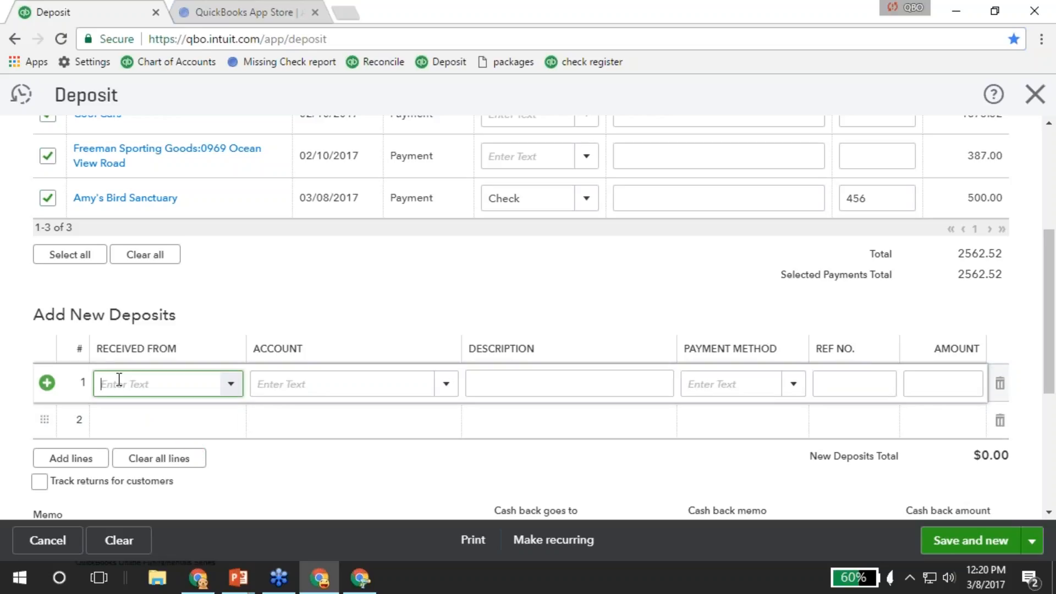
{"action": "type", "text": "lis"}
{"action": "key", "text": "Tab"}
{"action": "type", "text": "equi"}
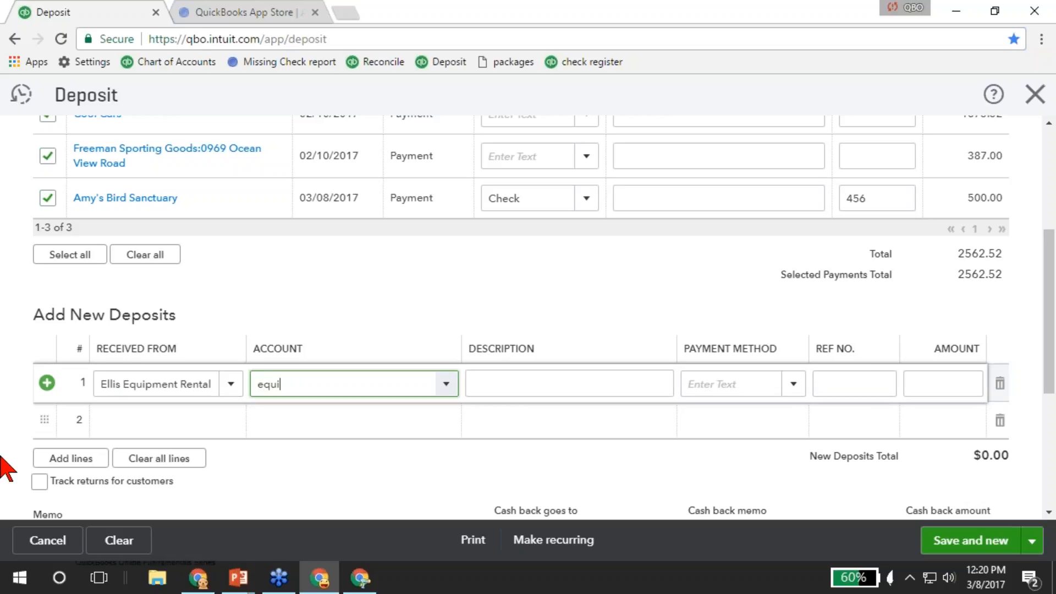
{"action": "key", "text": "Down"}
{"action": "key", "text": "Down"}
{"action": "key", "text": "Down"}
{"action": "key", "text": "Up"}
{"action": "key", "text": "Tab"}
{"action": "key", "text": "Tab"}
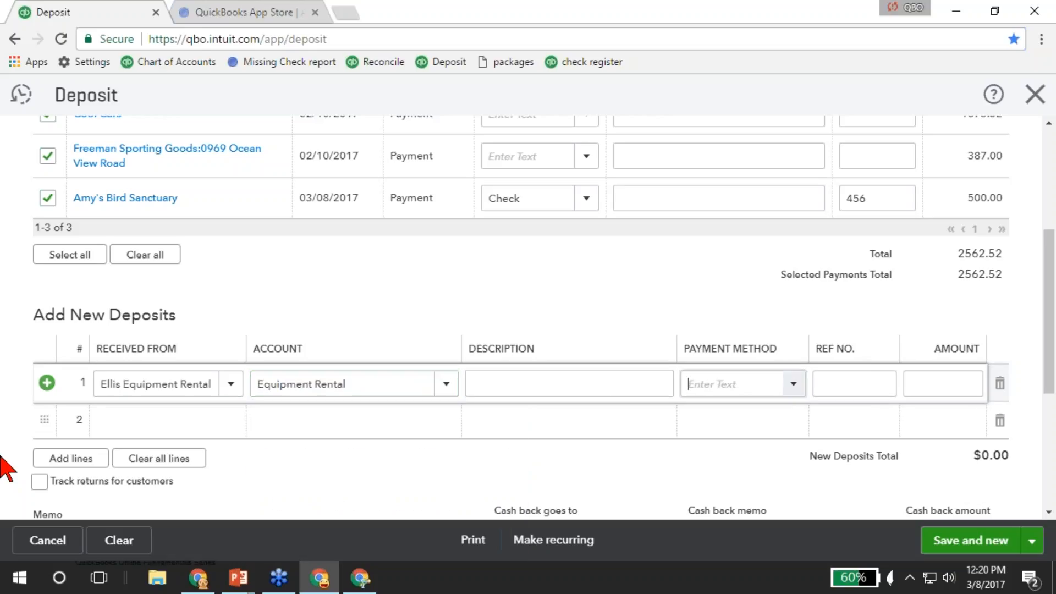
{"action": "key", "text": "Tab"}
{"action": "key", "text": "Tab"}
{"action": "type", "text": "200"}
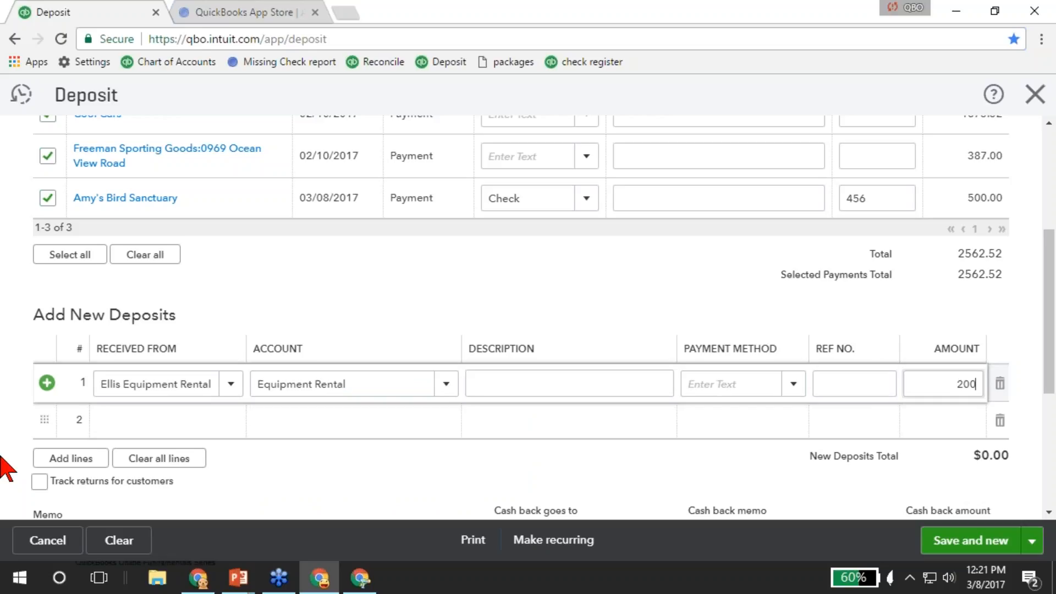
{"action": "key", "text": "Tab"}
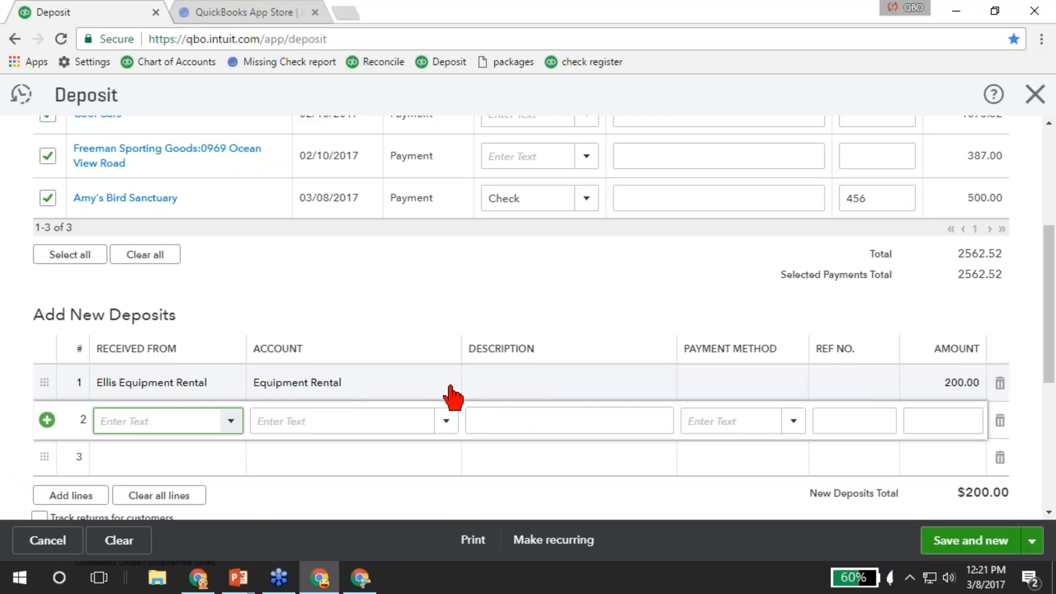
{"action": "left_click", "coordinate": [1024, 544]}
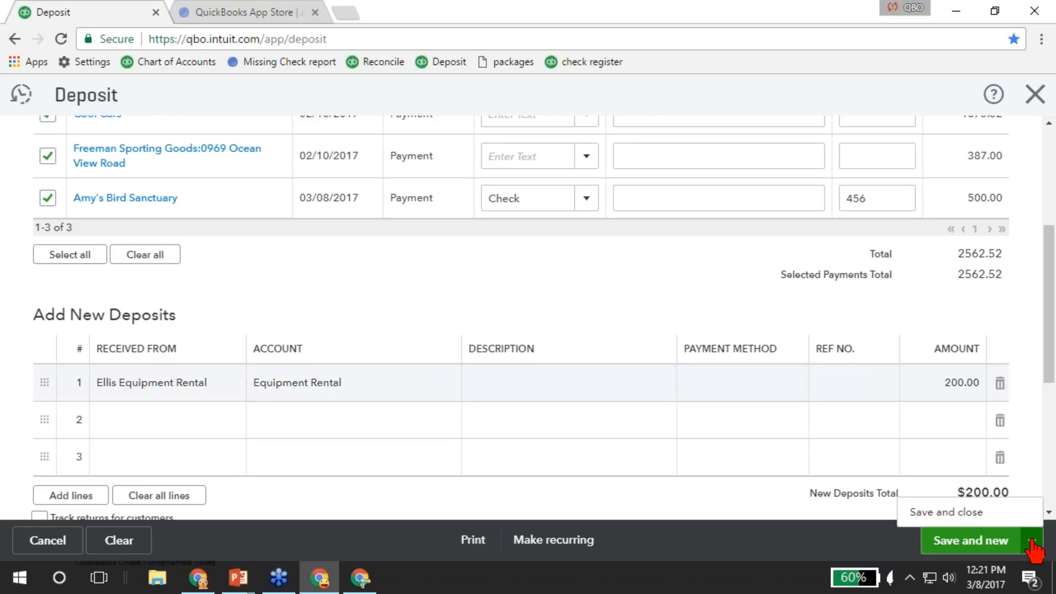
{"action": "left_click", "coordinate": [941, 514]}
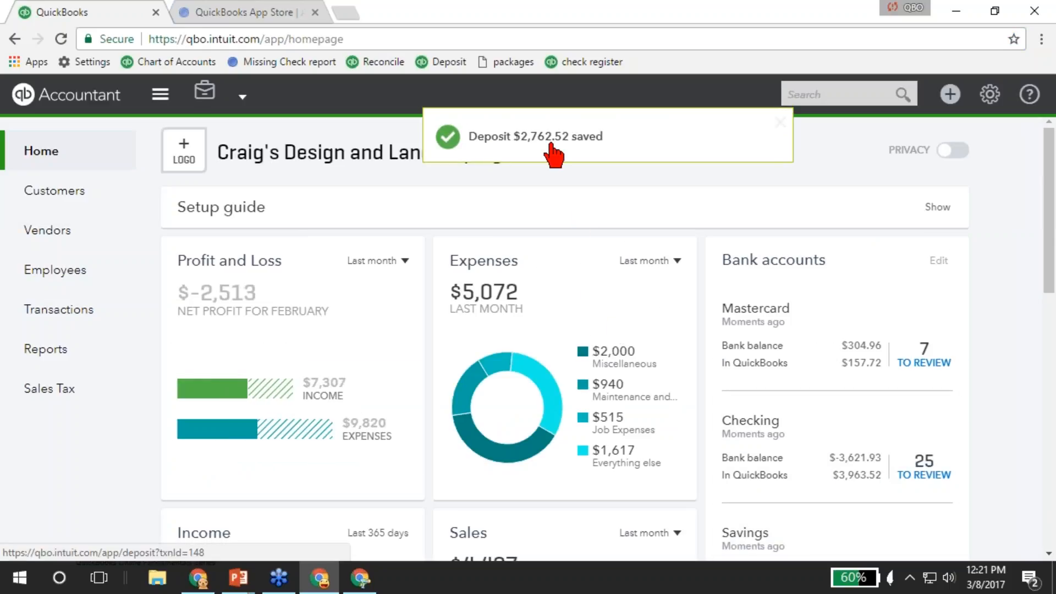
Start a new blank Sales Receipt from the + create menu under Customers.
{"action": "left_click", "coordinate": [950, 94]}
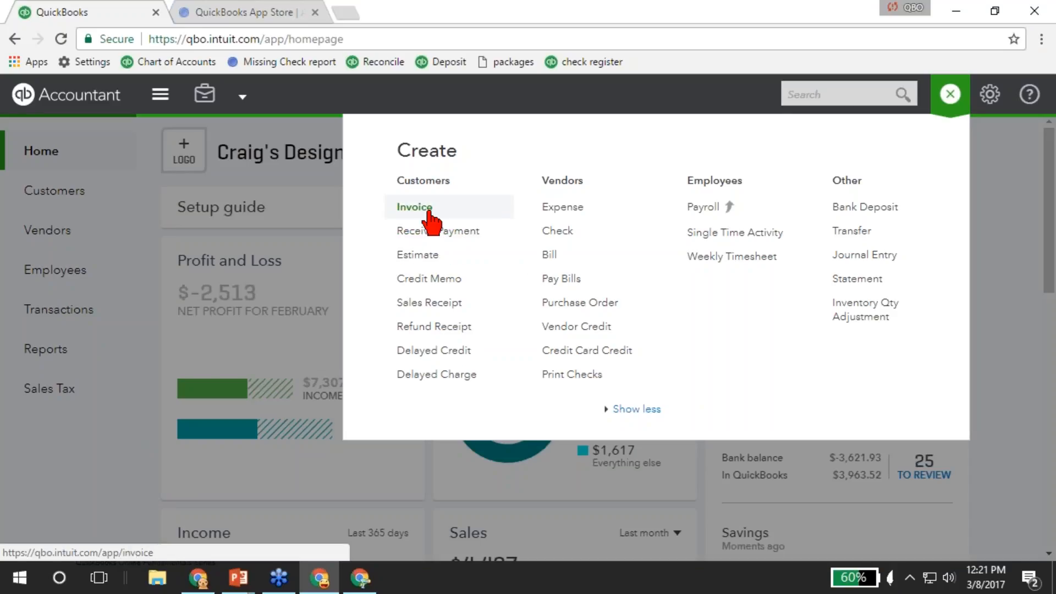
{"action": "left_click", "coordinate": [449, 304]}
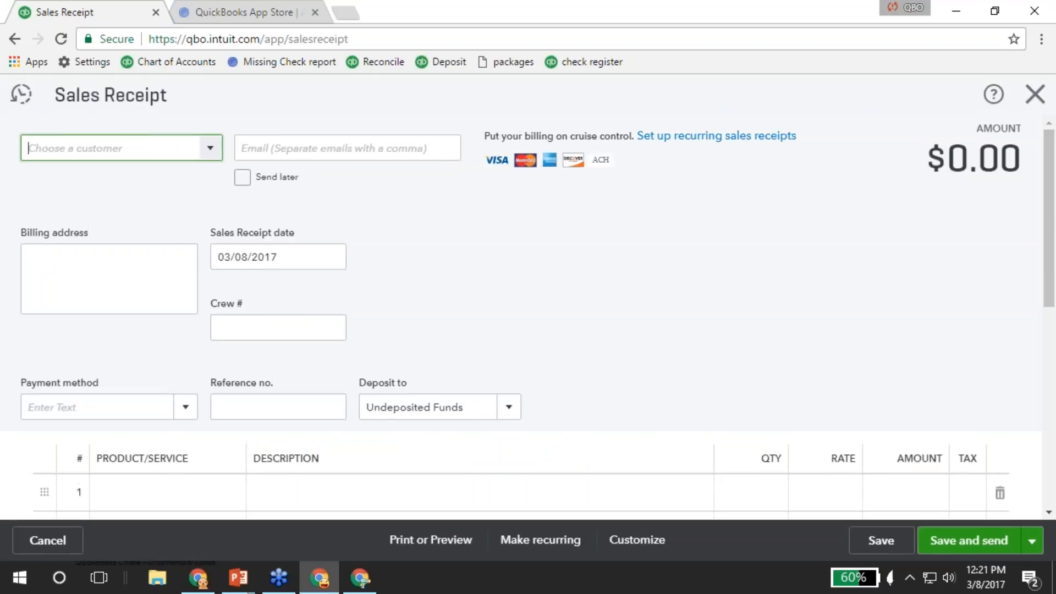
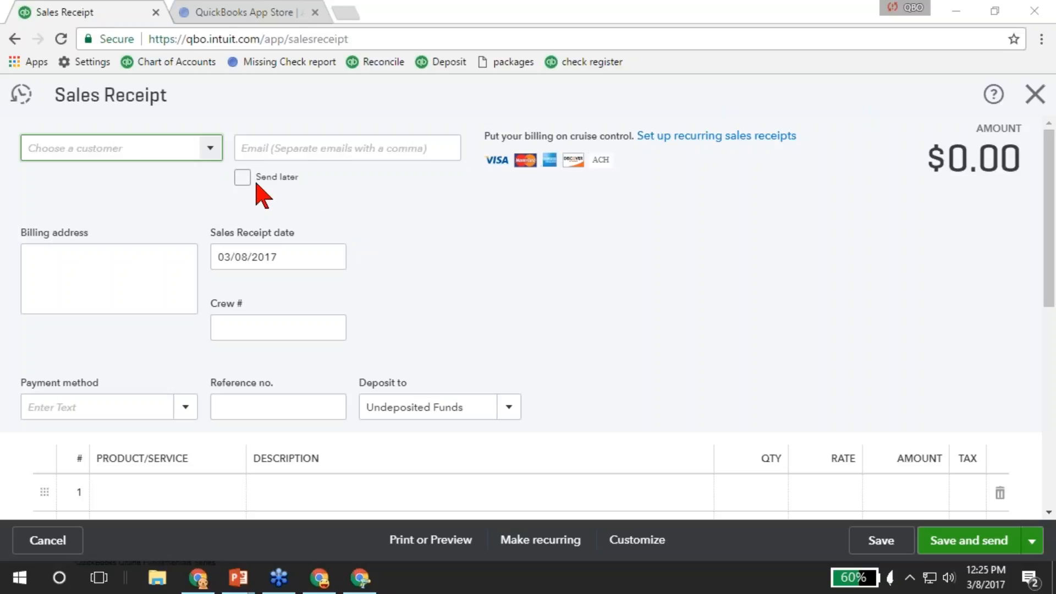
Cancel the blank 03/08/2017 sales receipt without saving to return to the dashboard.
{"action": "scroll", "coordinate": [142, 240], "scroll_direction": "down", "scroll_amount": 2}
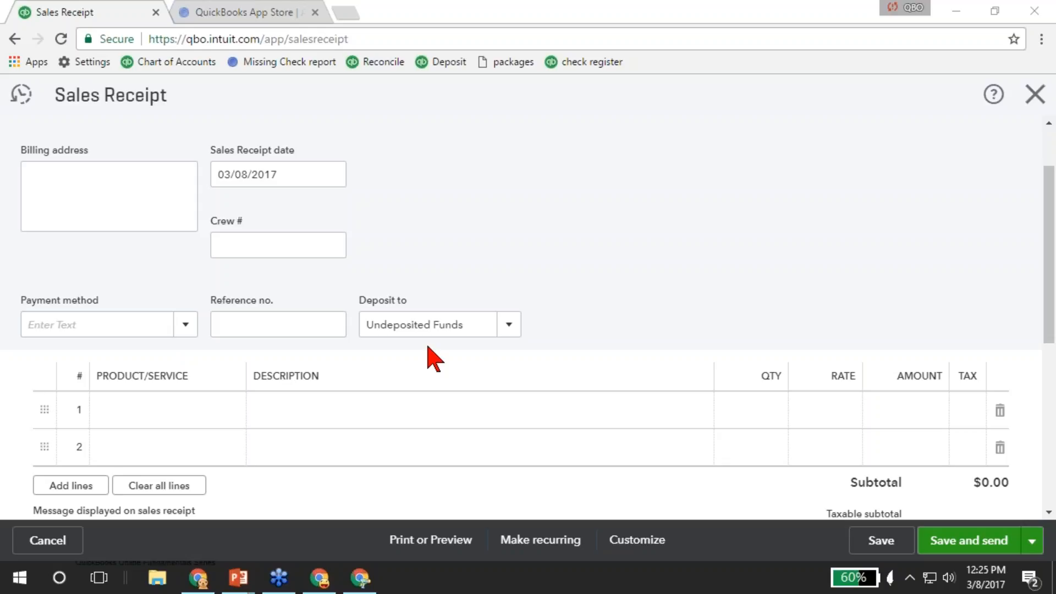
{"action": "scroll", "coordinate": [430, 358], "scroll_direction": "down", "scroll_amount": 5}
{"action": "scroll", "coordinate": [342, 384], "scroll_direction": "up", "scroll_amount": 3}
{"action": "scroll", "coordinate": [378, 371], "scroll_direction": "up", "scroll_amount": 3}
{"action": "left_click", "coordinate": [1035, 94]}
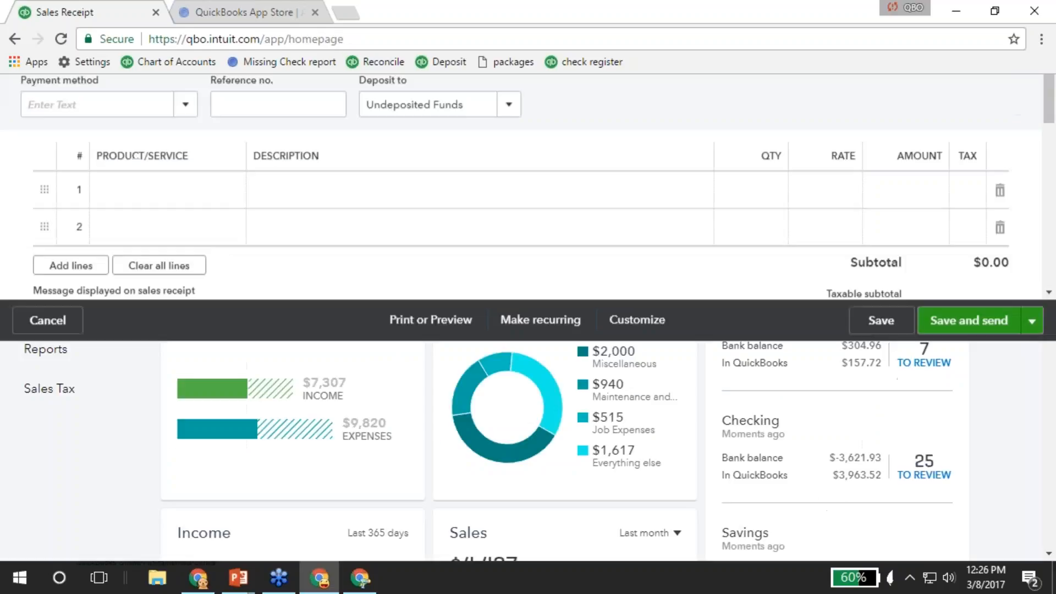
{"action": "left_click", "coordinate": [950, 95]}
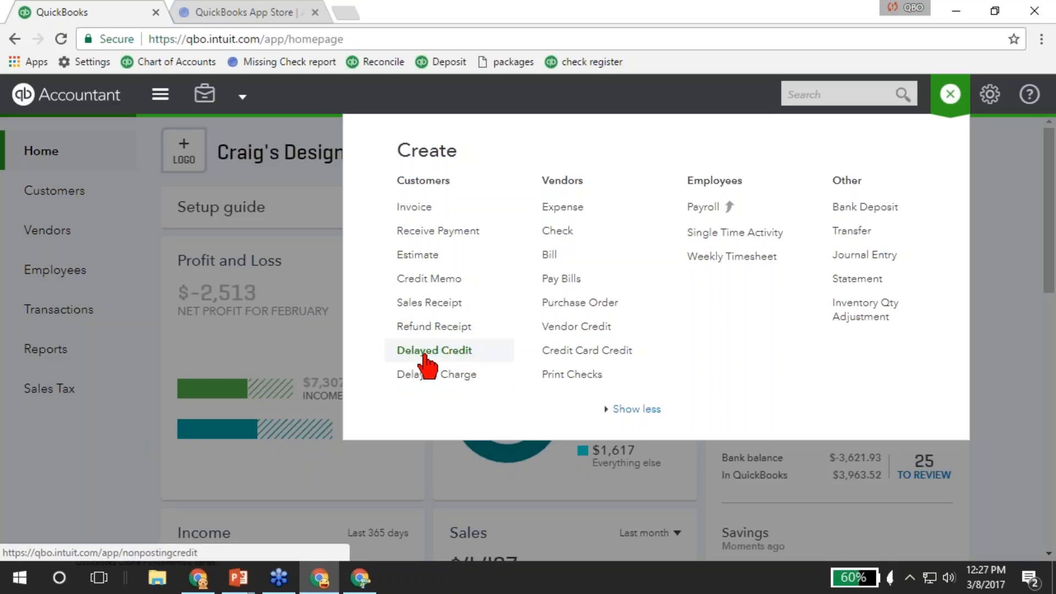
{"action": "left_click", "coordinate": [950, 95]}
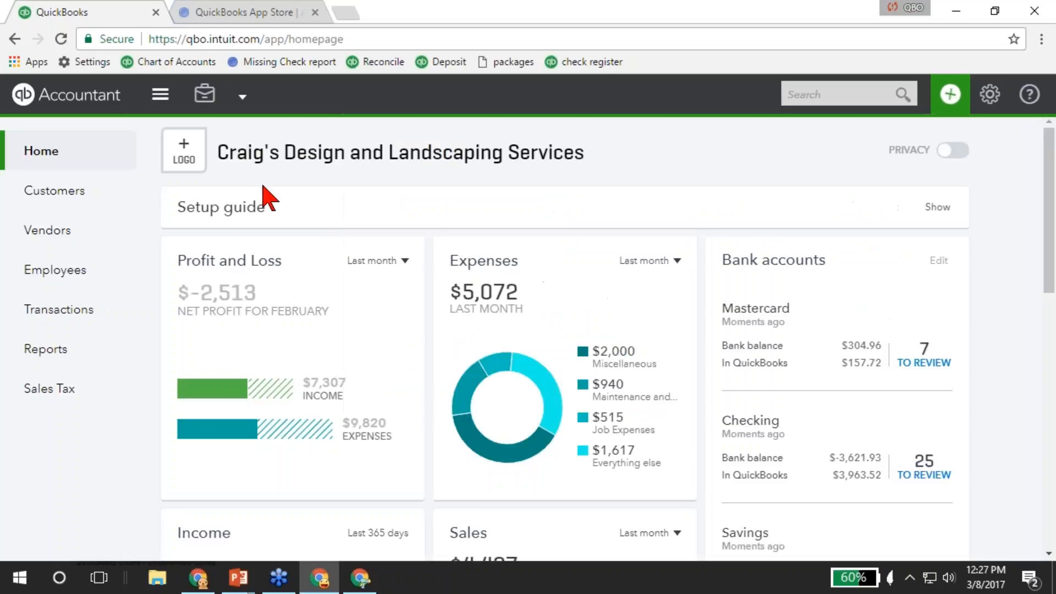
{"action": "left_click", "coordinate": [57, 195]}
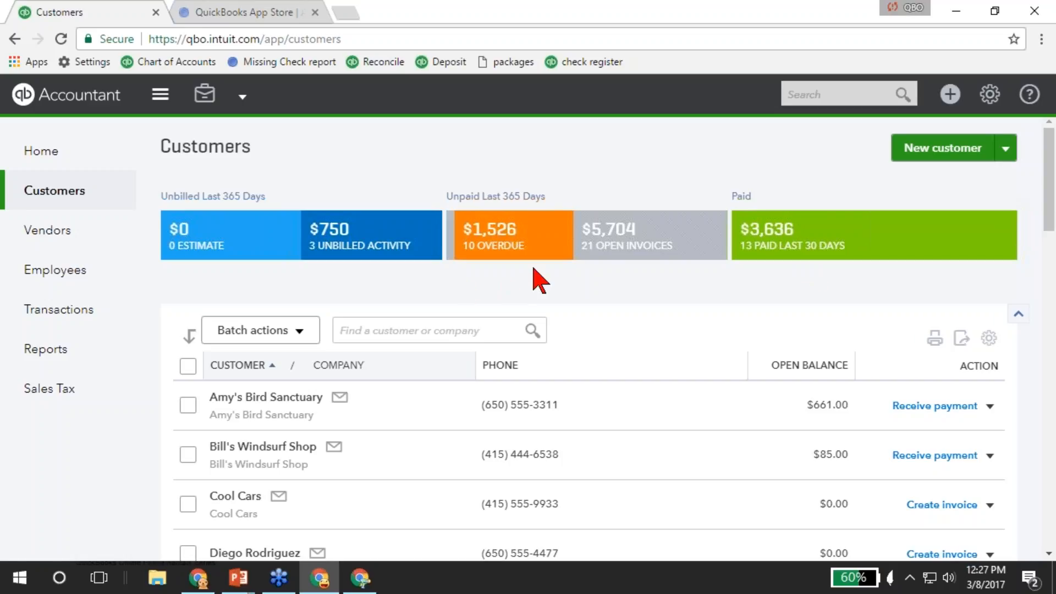
Filter the Customers list to only customers with overdue invoices.
{"action": "left_click", "coordinate": [512, 246]}
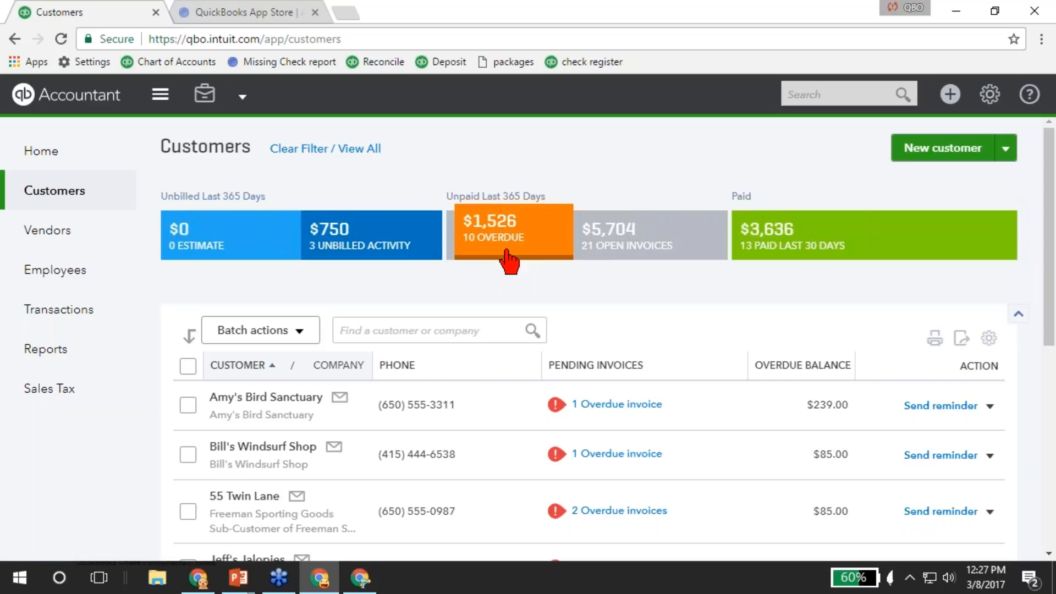
{"action": "scroll", "coordinate": [484, 308], "scroll_direction": "down", "scroll_amount": 8}
{"action": "scroll", "coordinate": [488, 422], "scroll_direction": "up", "scroll_amount": 8}
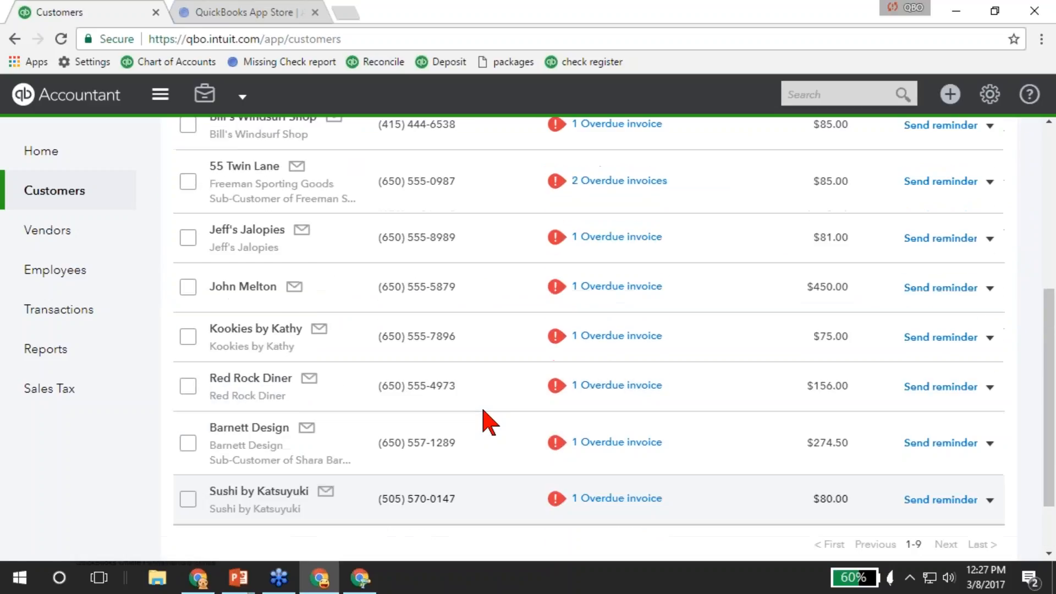
{"action": "scroll", "coordinate": [517, 413], "scroll_direction": "up", "scroll_amount": 2}
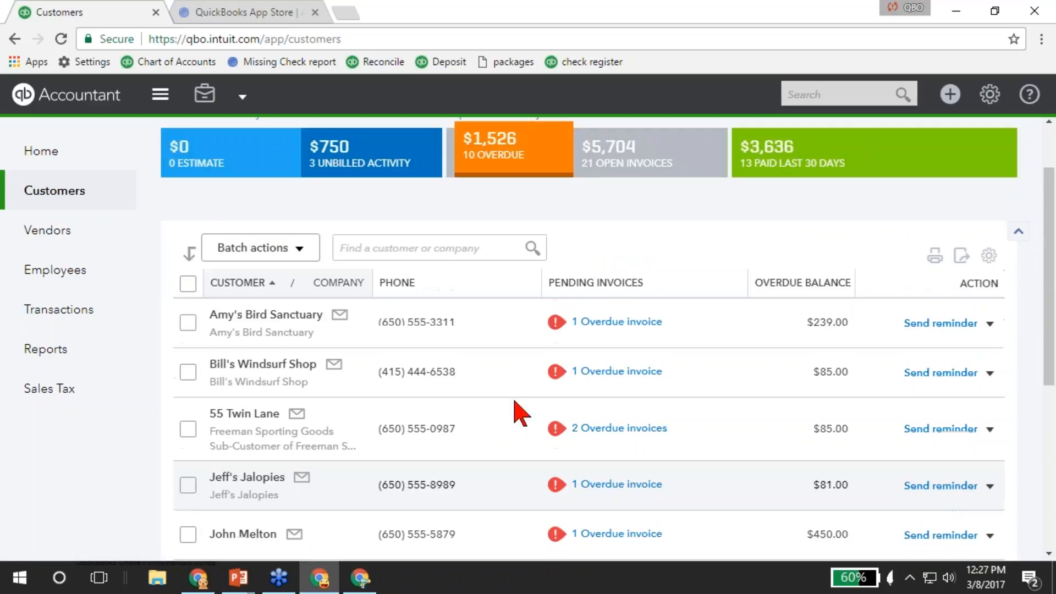
Select every overdue customer and choose Create statements from Batch actions.
{"action": "left_click", "coordinate": [188, 283]}
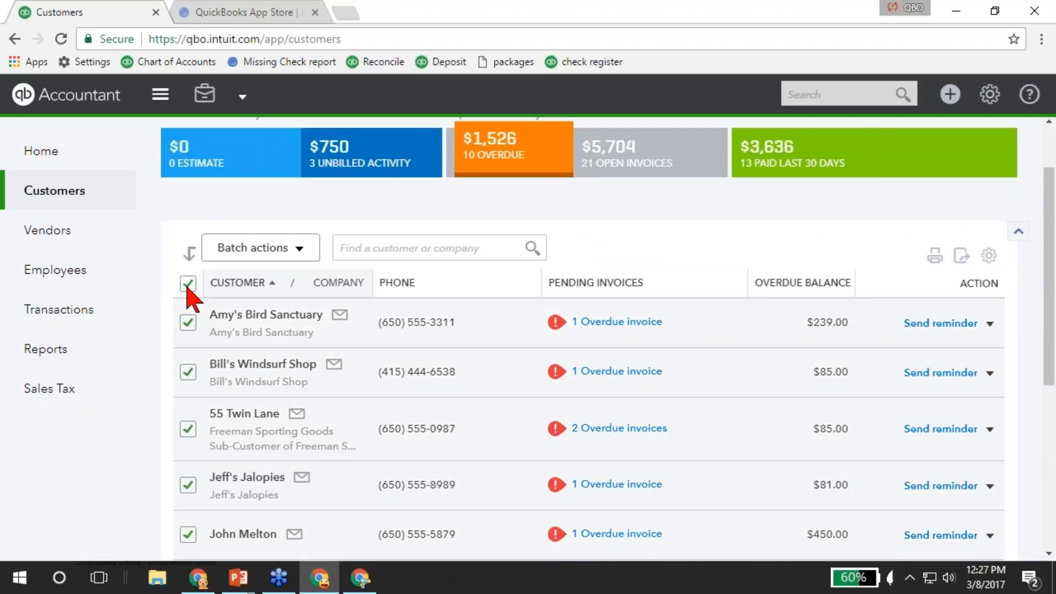
{"action": "left_click", "coordinate": [258, 251]}
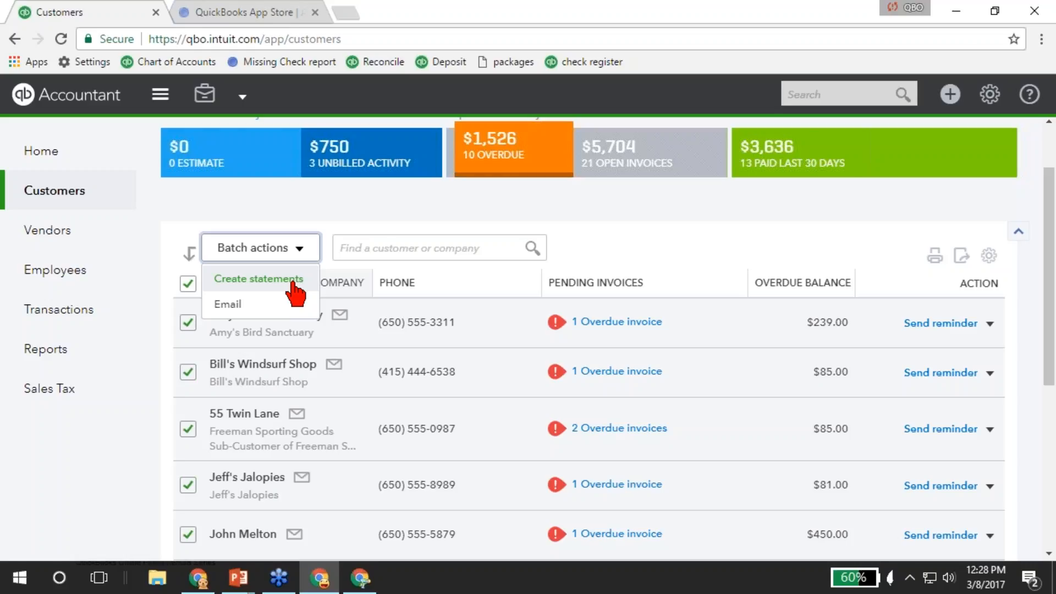
{"action": "left_click", "coordinate": [208, 281]}
{"action": "scroll", "coordinate": [198, 303], "scroll_direction": "up", "scroll_amount": 1}
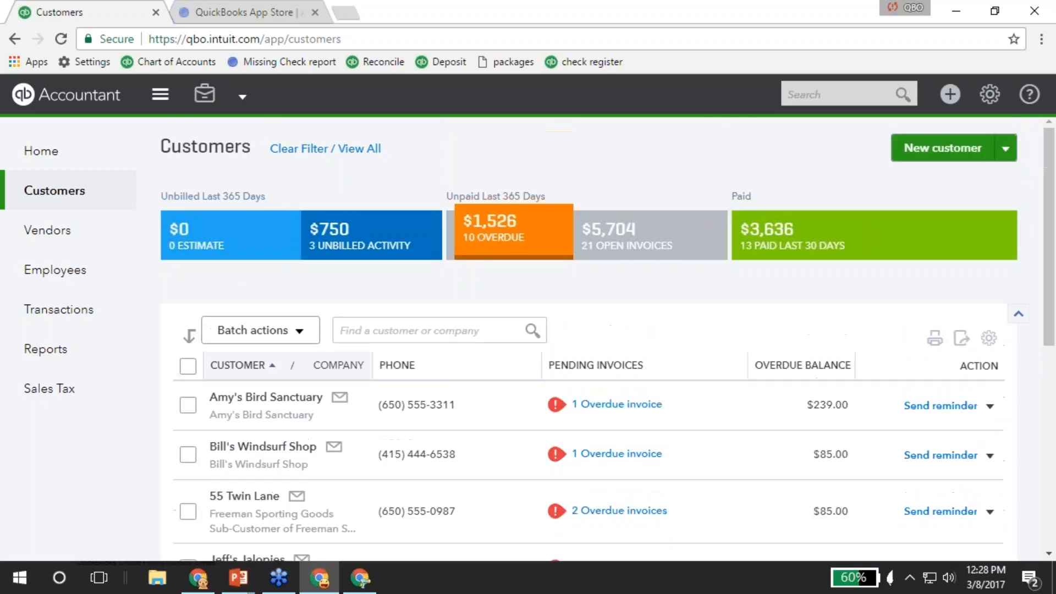
Clear the overdue filter, toggle a customer table column, and keep 150 rows per page.
{"action": "left_click", "coordinate": [307, 149]}
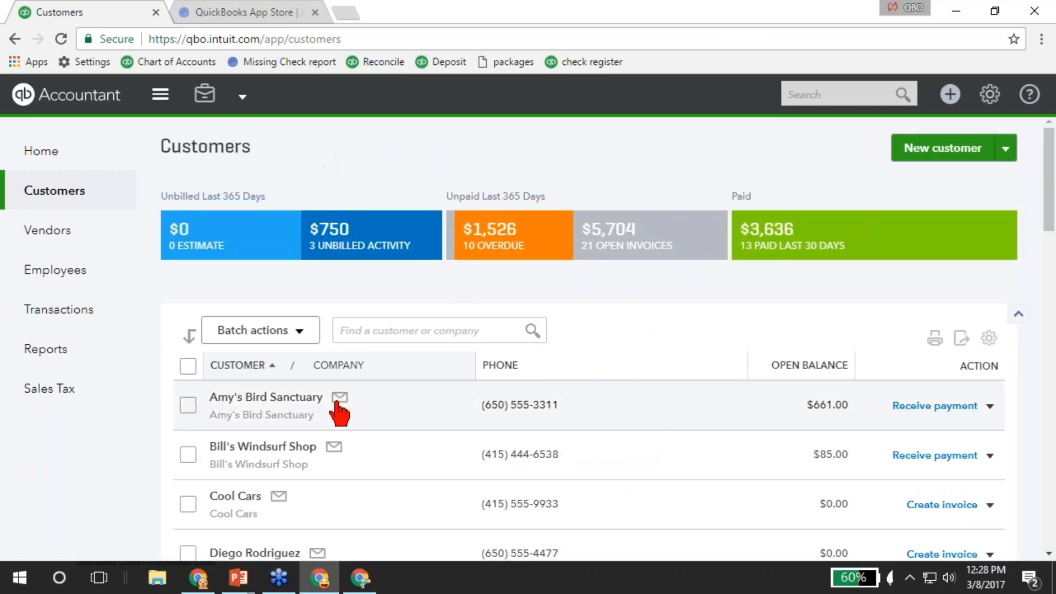
{"action": "scroll", "coordinate": [334, 431], "scroll_direction": "down", "scroll_amount": 1}
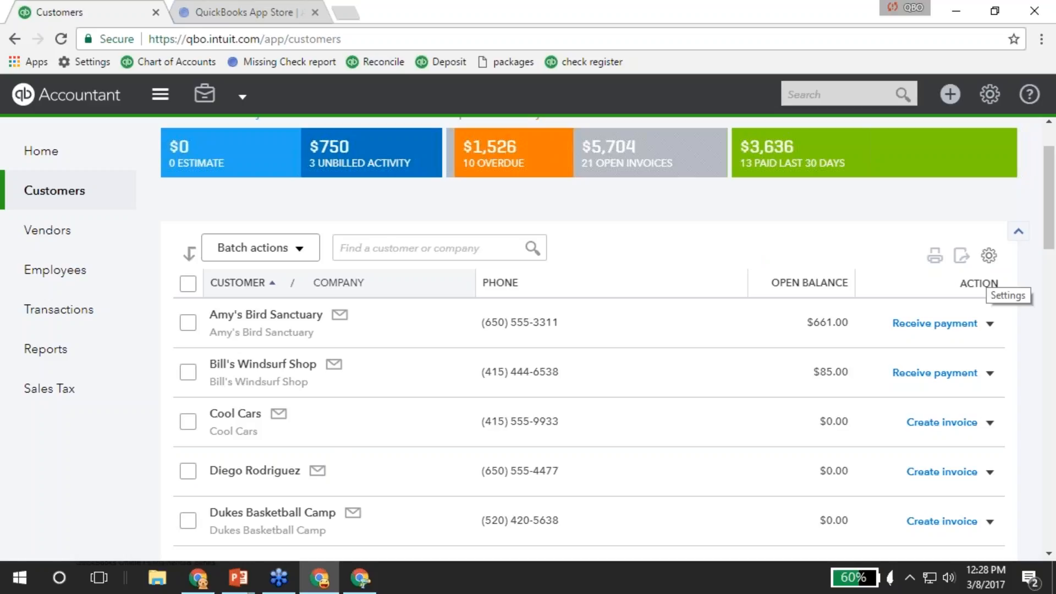
{"action": "left_click", "coordinate": [988, 256]}
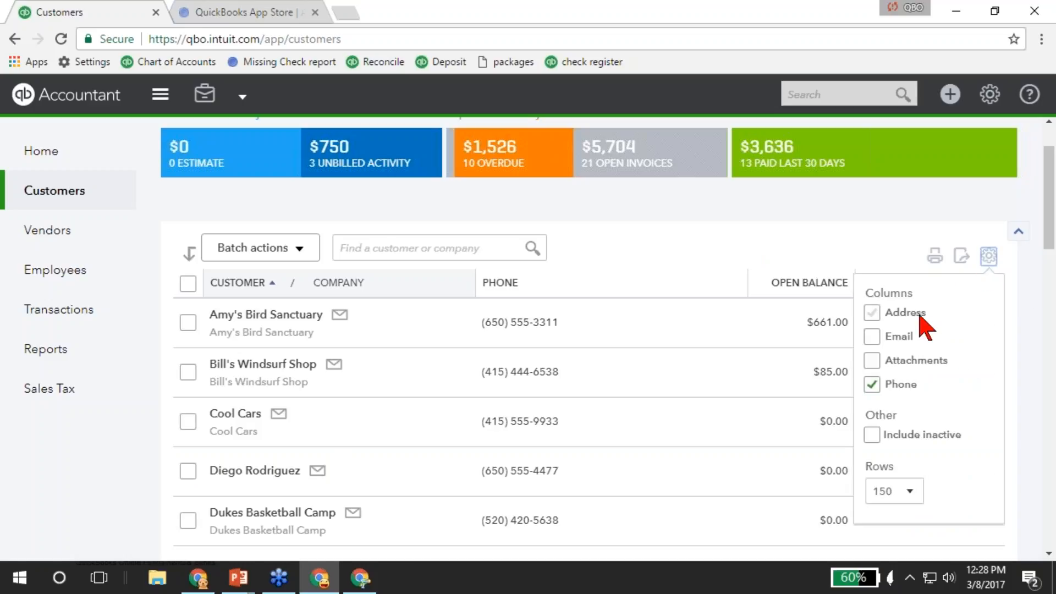
{"action": "left_click", "coordinate": [914, 340]}
{"action": "left_click", "coordinate": [897, 498]}
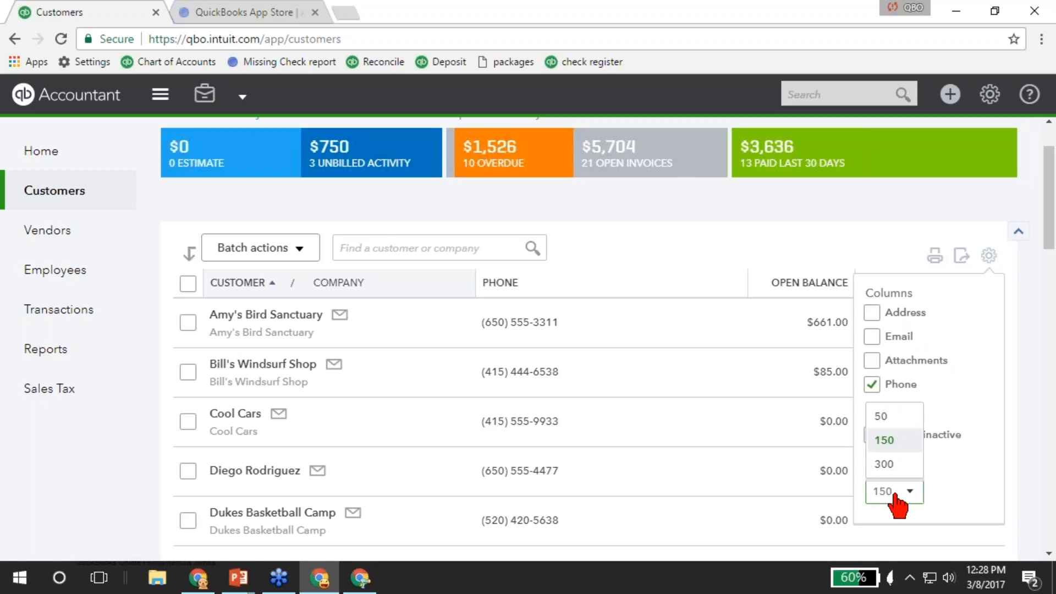
{"action": "left_click", "coordinate": [896, 498]}
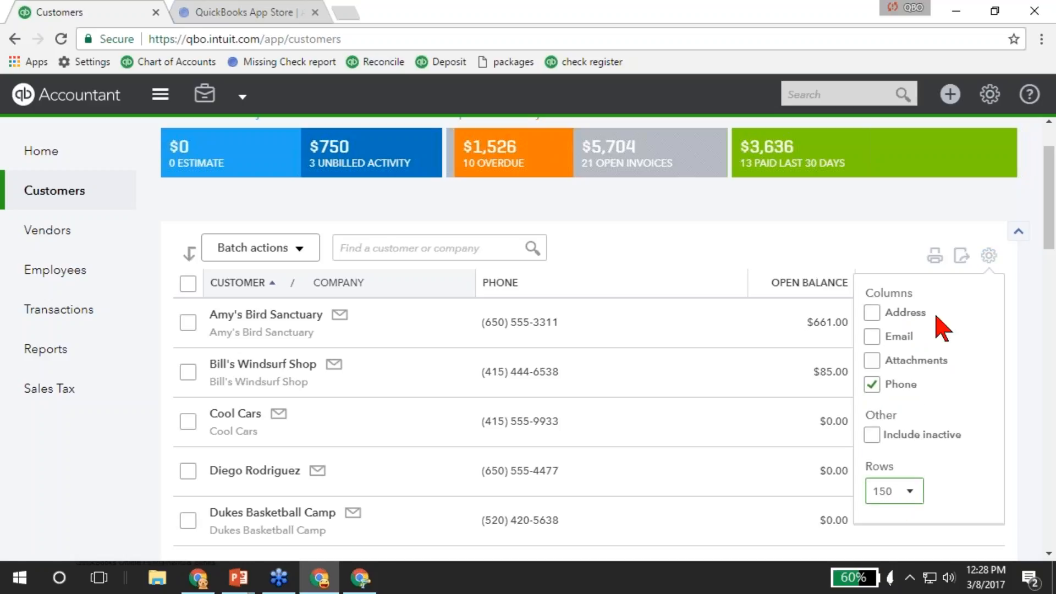
{"action": "left_click", "coordinate": [989, 256]}
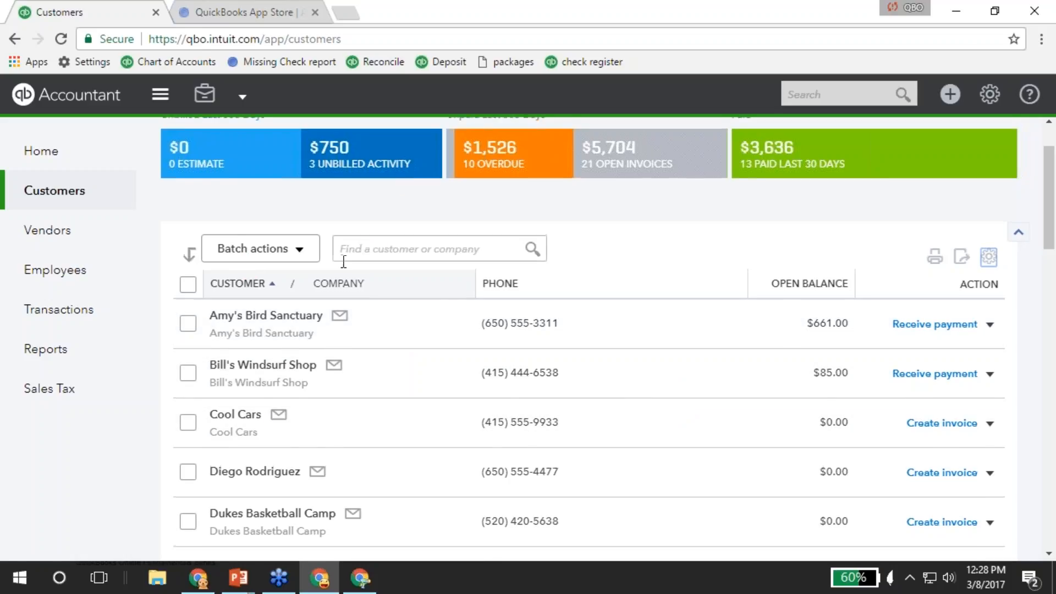
{"action": "scroll", "coordinate": [344, 261], "scroll_direction": "up", "scroll_amount": 2}
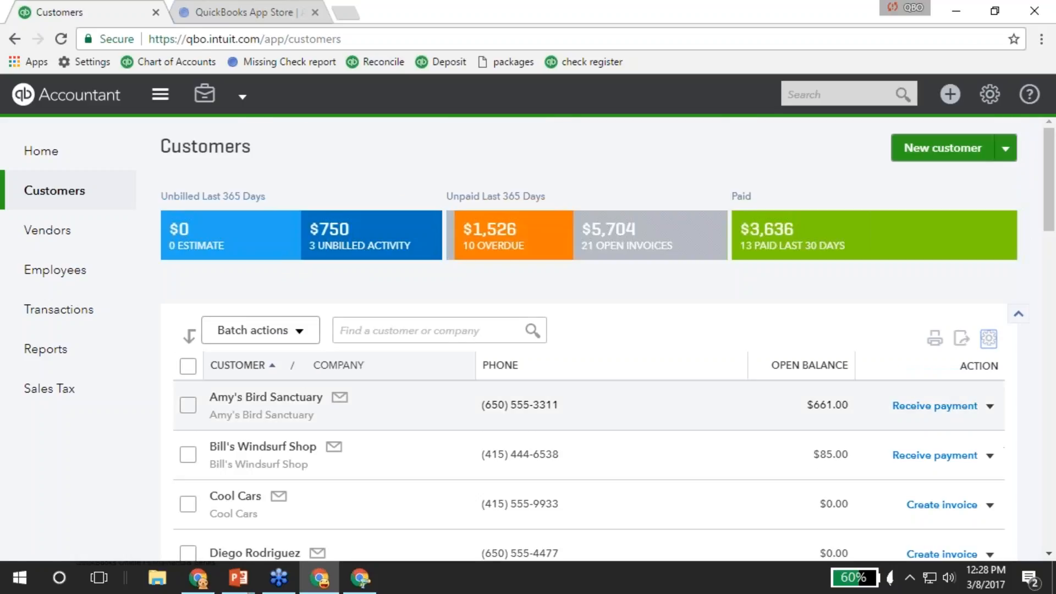
Open Amy's Bird Sanctuary and try sorting its transactions by type, total, due date and date.
{"action": "left_click", "coordinate": [259, 403]}
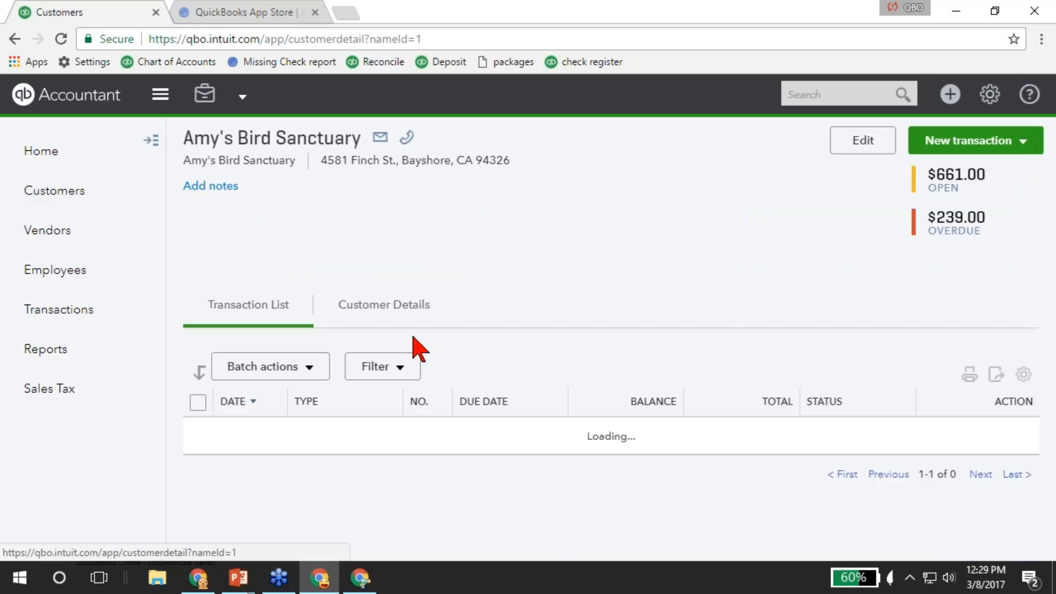
{"action": "scroll", "coordinate": [523, 361], "scroll_direction": "down", "scroll_amount": 3}
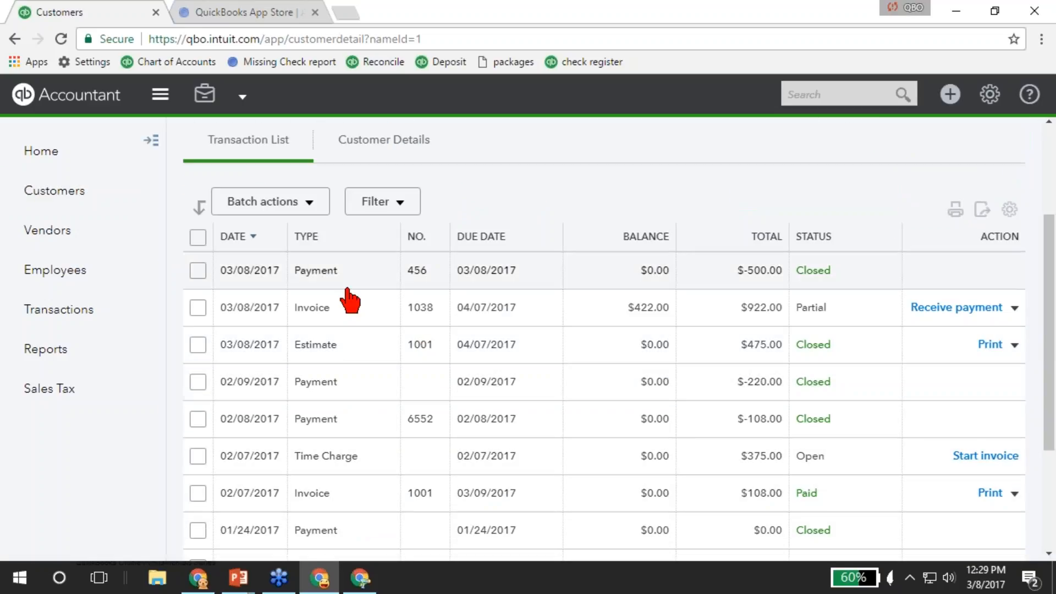
{"action": "left_click", "coordinate": [330, 236]}
{"action": "left_click", "coordinate": [768, 402]}
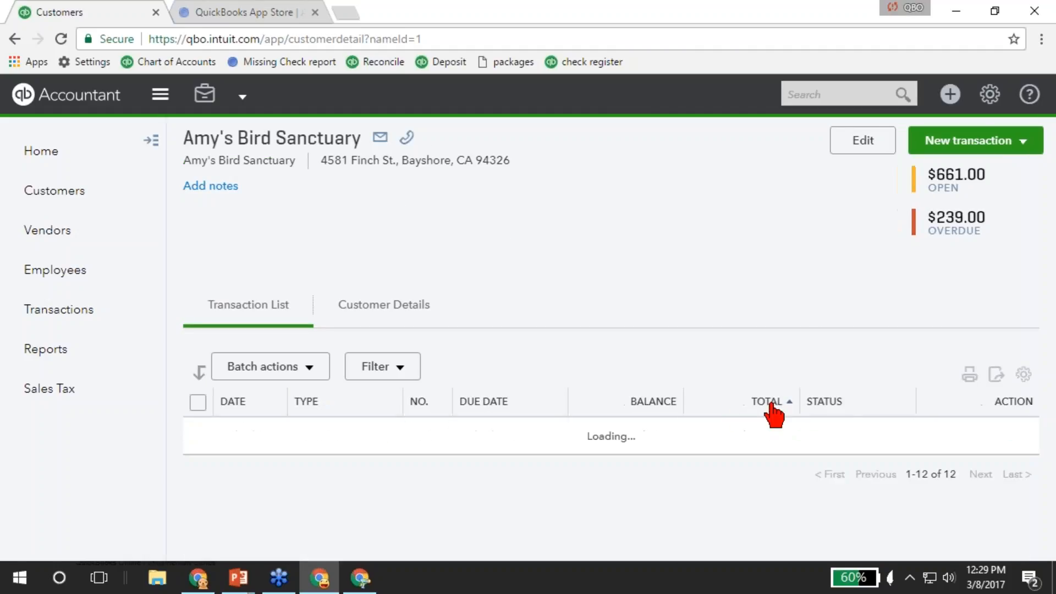
{"action": "left_click", "coordinate": [491, 418]}
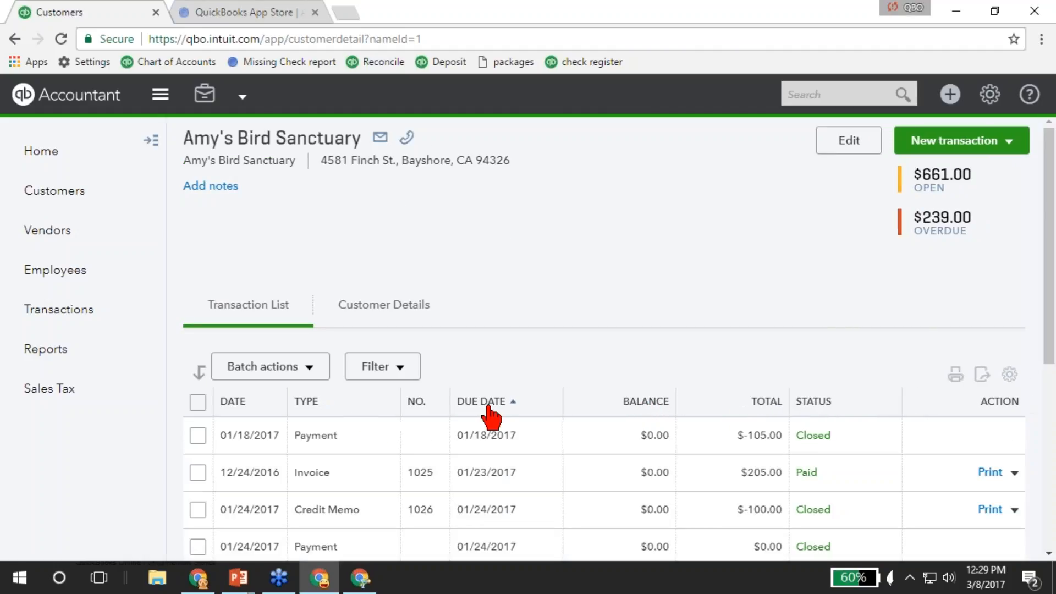
{"action": "left_click", "coordinate": [311, 415]}
{"action": "left_click", "coordinate": [239, 407]}
{"action": "scroll", "coordinate": [706, 429], "scroll_direction": "down", "scroll_amount": 2}
Sort the transactions by date, newest first, starting with 03/08/2017.
{"action": "left_click", "coordinate": [817, 320]}
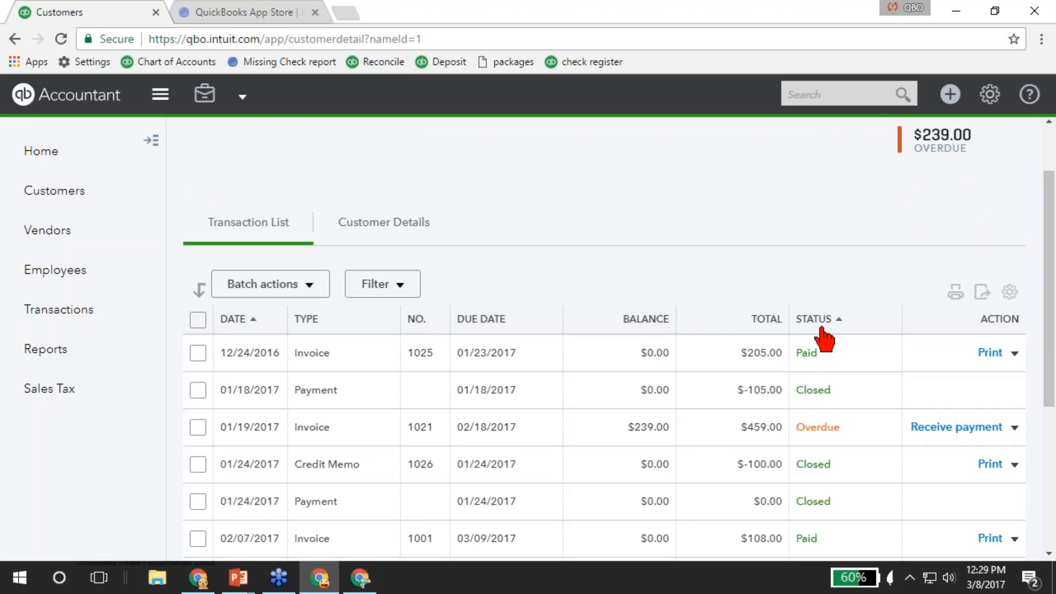
{"action": "left_click", "coordinate": [231, 404]}
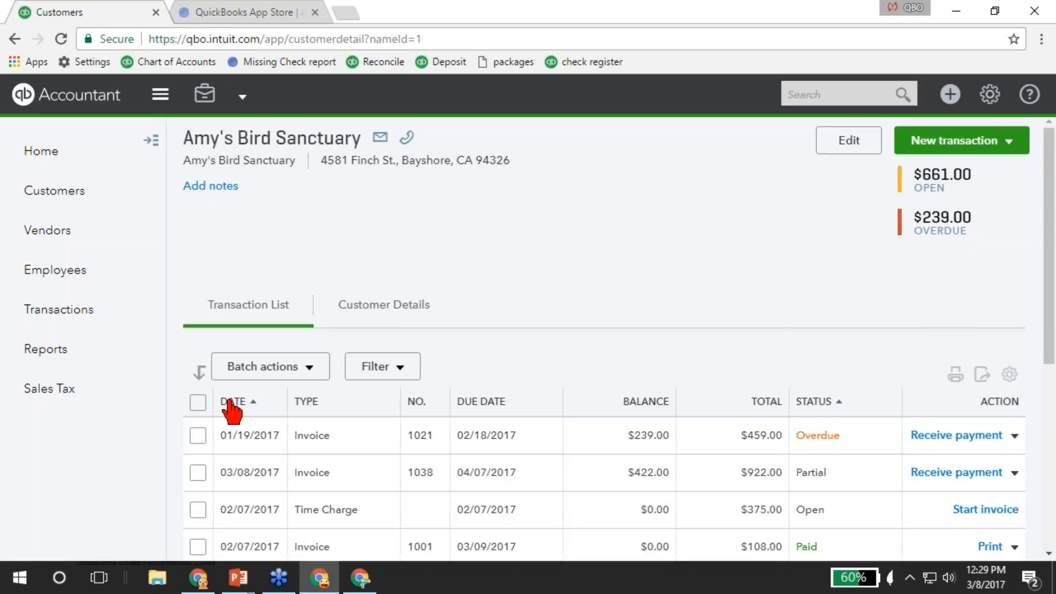
{"action": "left_click", "coordinate": [245, 404]}
{"action": "scroll", "coordinate": [418, 440], "scroll_direction": "down", "scroll_amount": 3}
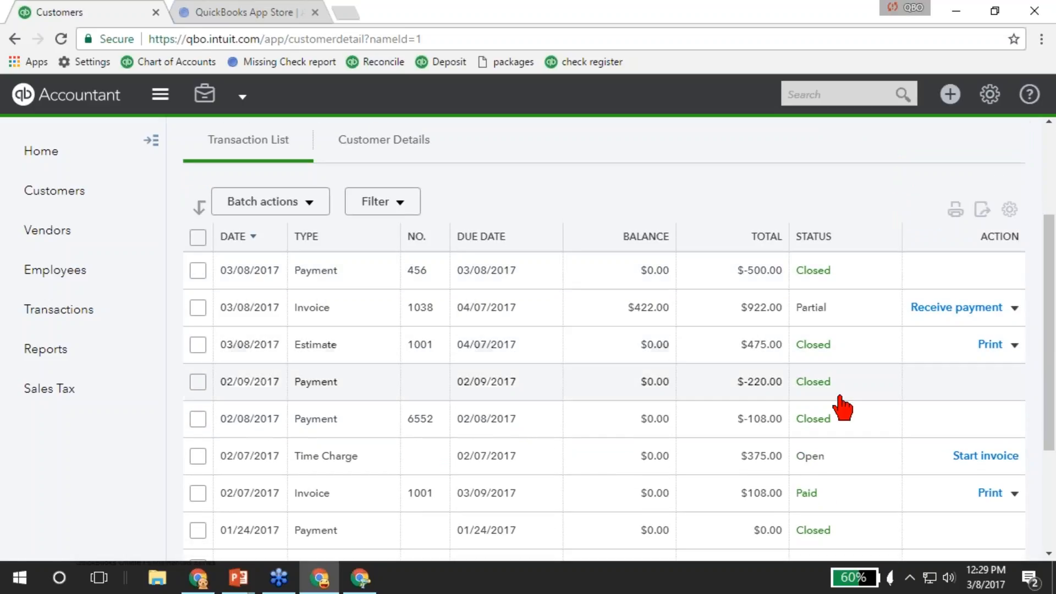
{"action": "scroll", "coordinate": [369, 397], "scroll_direction": "up", "scroll_amount": 1}
{"action": "scroll", "coordinate": [370, 397], "scroll_direction": "up", "scroll_amount": 3}
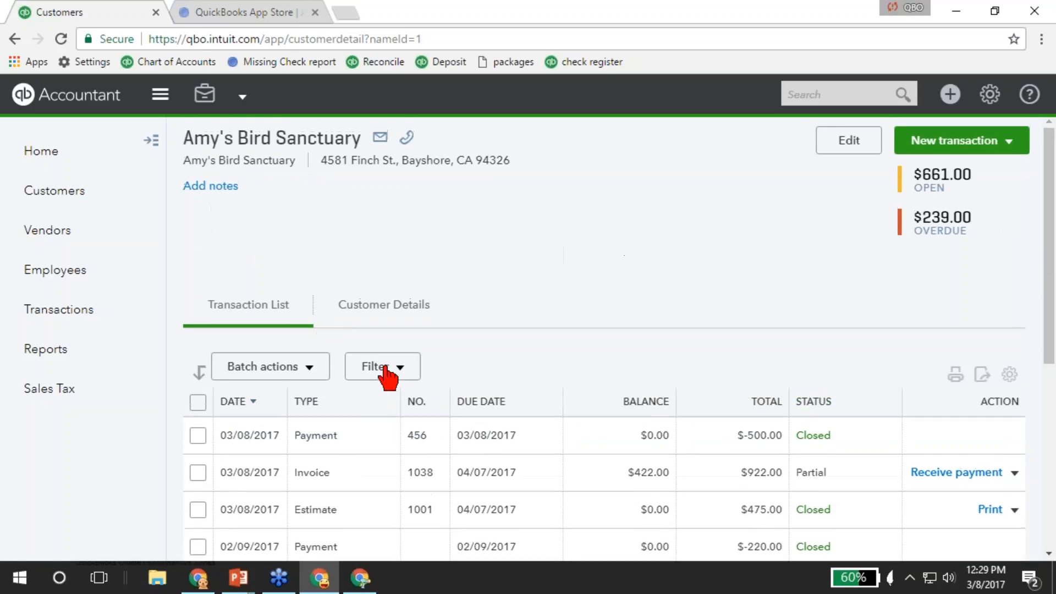
Open and close the Batch actions and Filter menus without changes.
{"action": "left_click", "coordinate": [255, 372]}
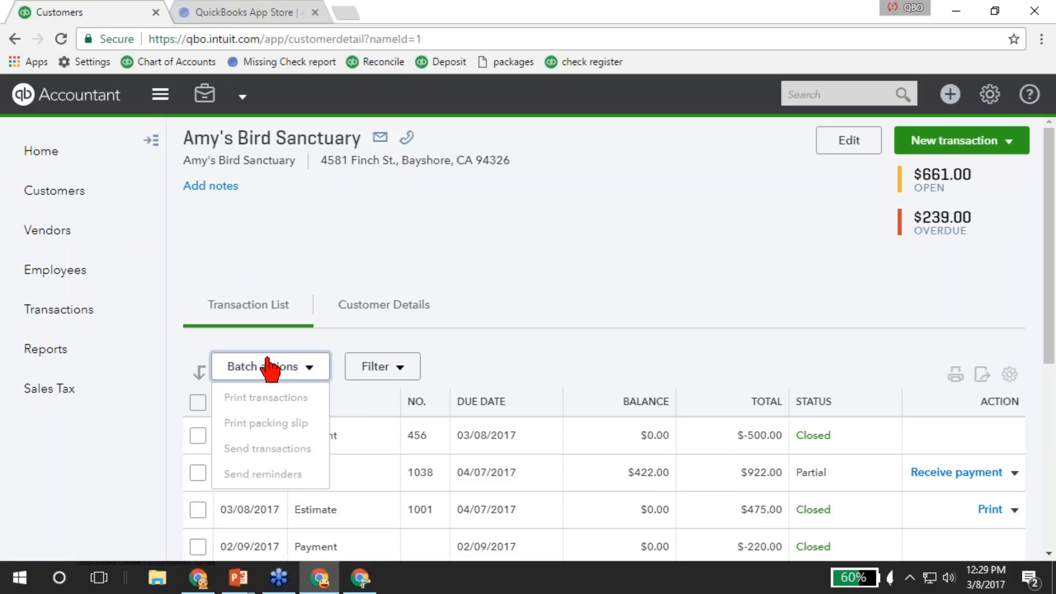
{"action": "left_click", "coordinate": [397, 370]}
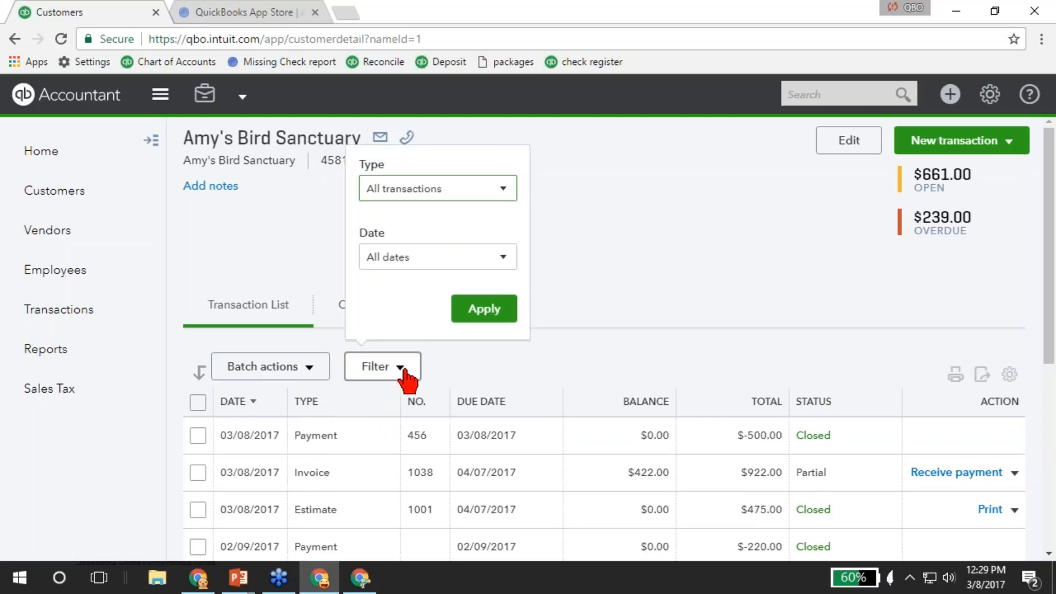
{"action": "left_click", "coordinate": [404, 372]}
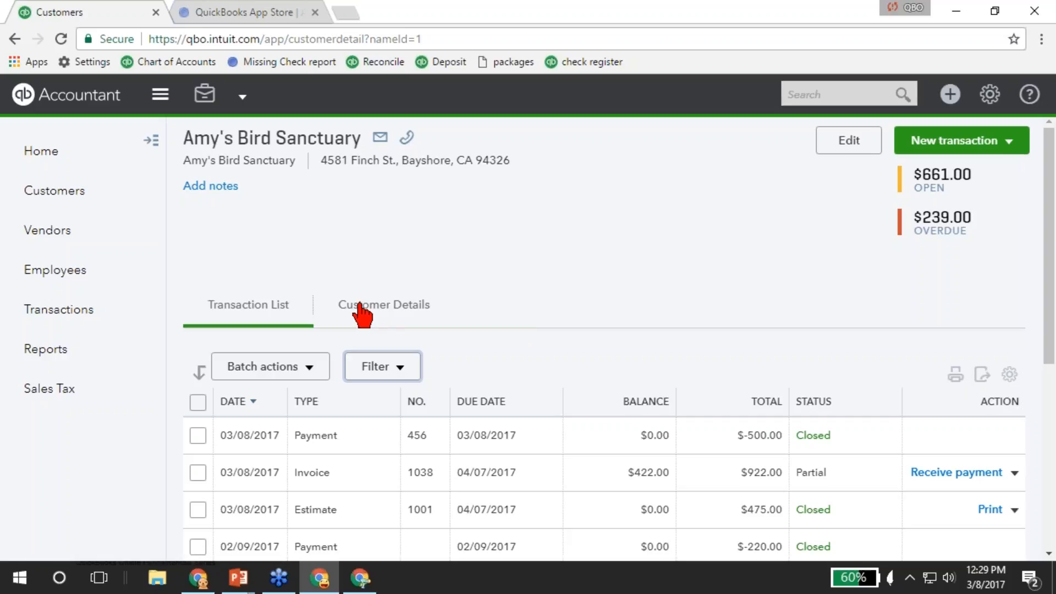
View Amy's Bird Sanctuary's customer details, then return to its Transaction List.
{"action": "left_click", "coordinate": [389, 306]}
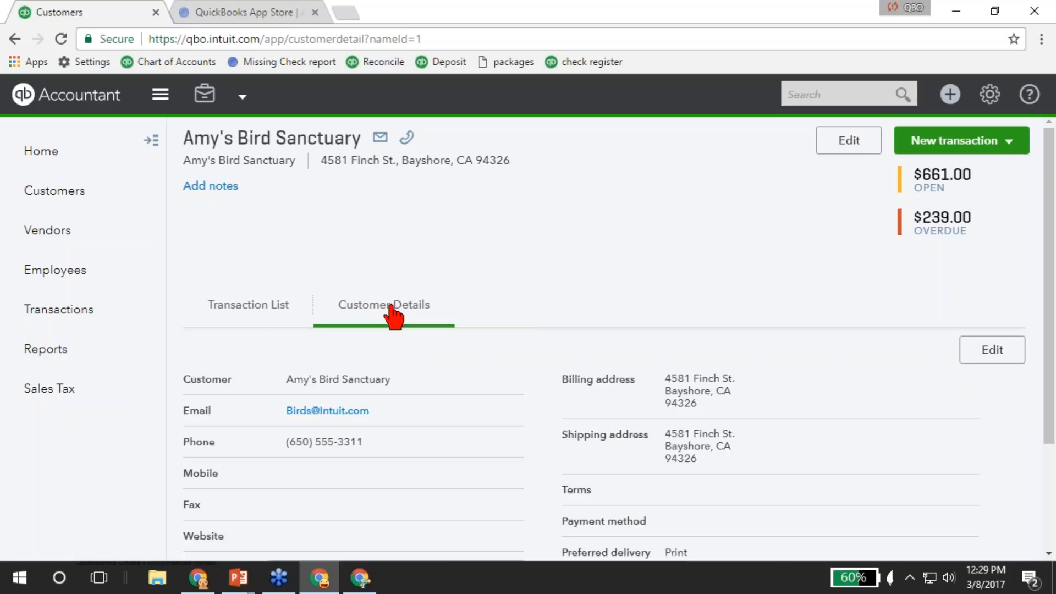
{"action": "scroll", "coordinate": [394, 314], "scroll_direction": "down", "scroll_amount": 3}
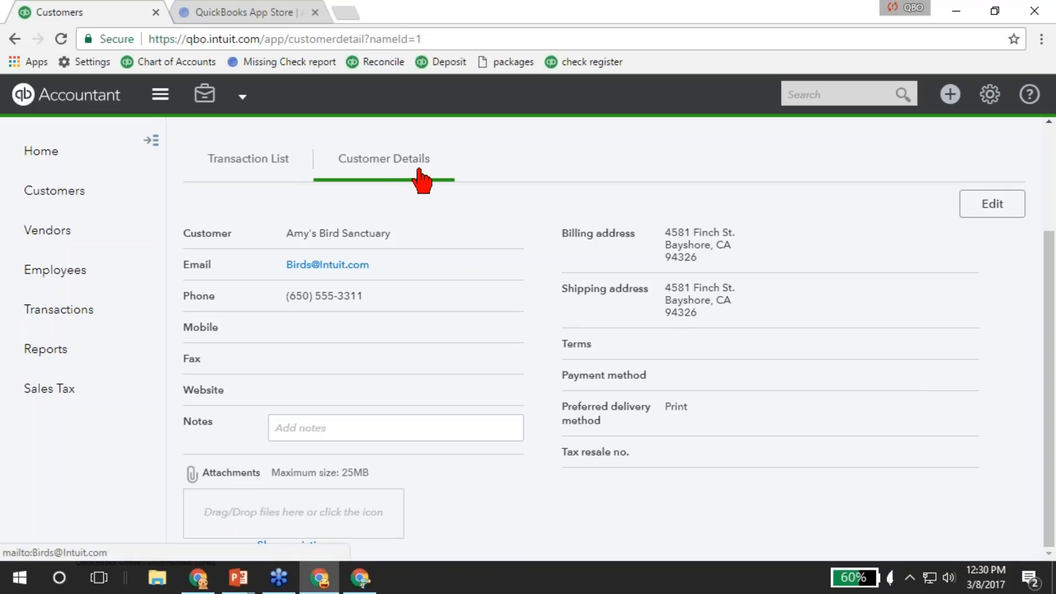
{"action": "left_click", "coordinate": [268, 161]}
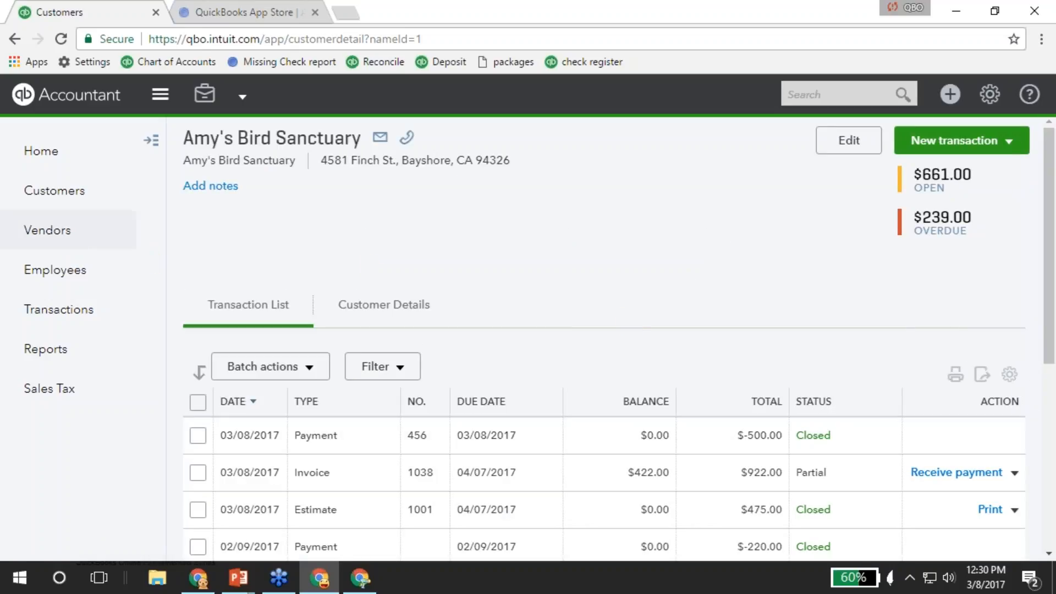
Open Transactions > Sales to see the last 365 days of estimates, invoices and payments.
{"action": "left_click", "coordinate": [36, 316]}
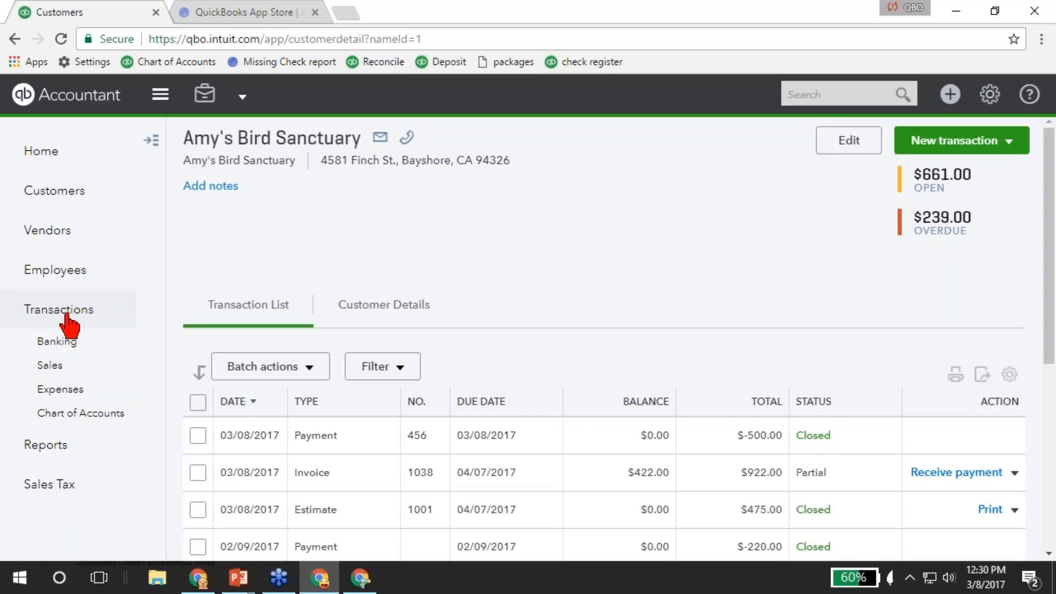
{"action": "left_click", "coordinate": [42, 368]}
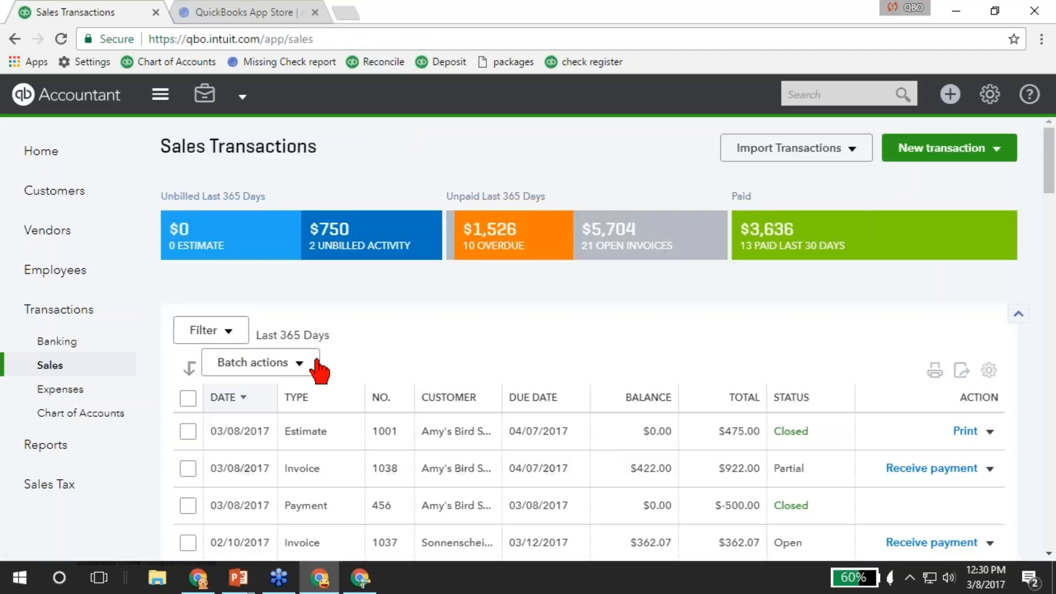
{"action": "scroll", "coordinate": [385, 413], "scroll_direction": "down", "scroll_amount": 1}
{"action": "scroll", "coordinate": [387, 415], "scroll_direction": "down", "scroll_amount": 1}
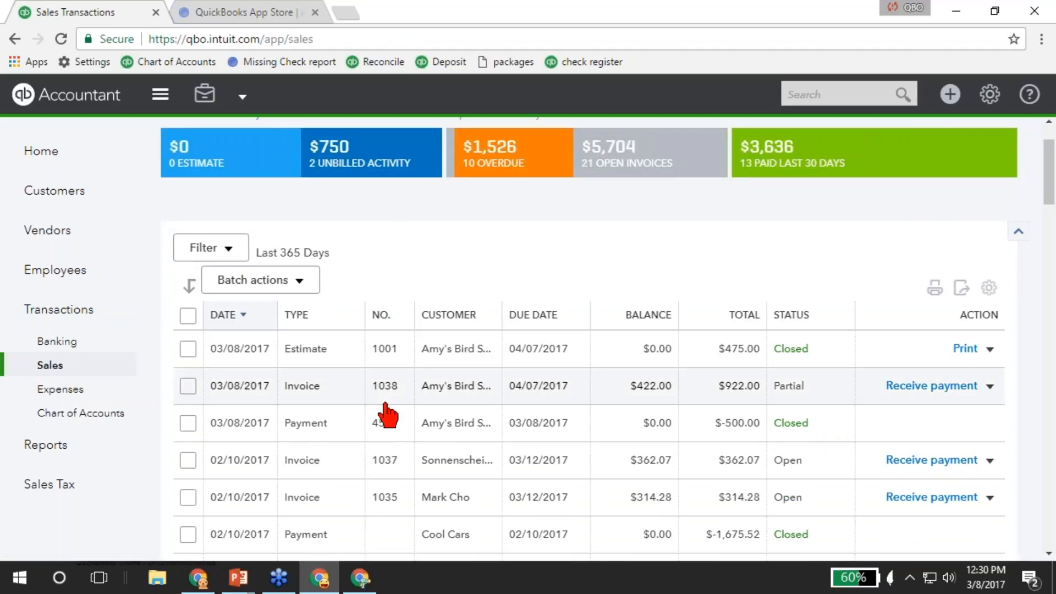
{"action": "left_click", "coordinate": [204, 249]}
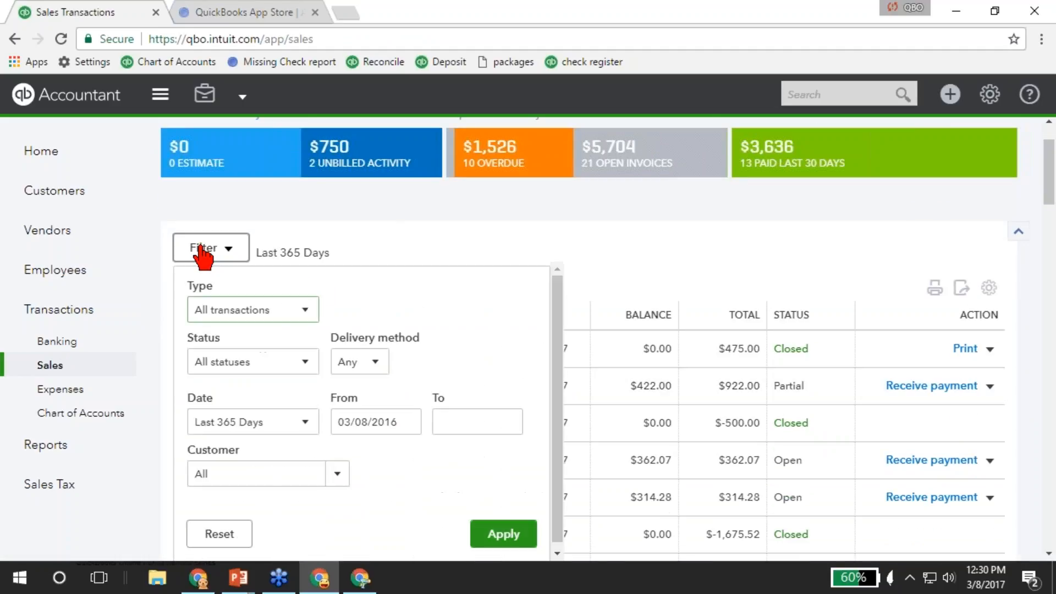
{"action": "left_click", "coordinate": [268, 319]}
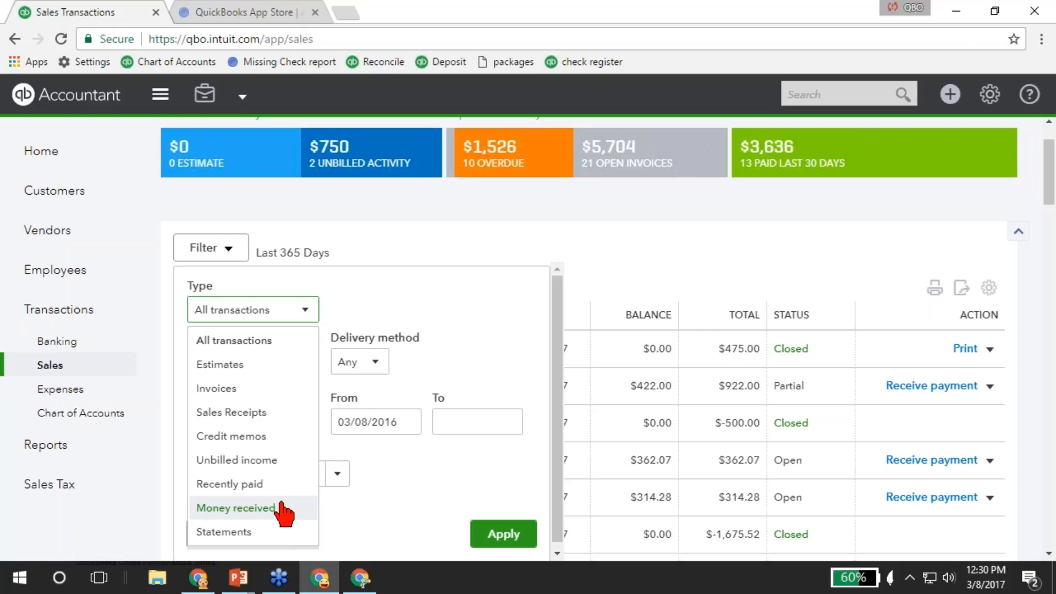
{"action": "left_click", "coordinate": [434, 367]}
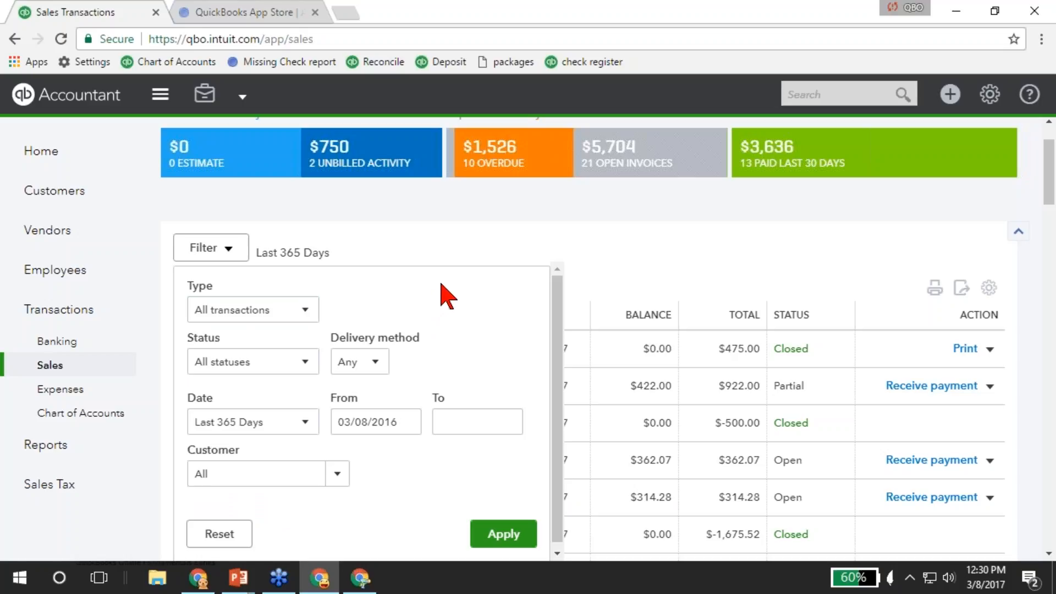
{"action": "left_click", "coordinate": [608, 283]}
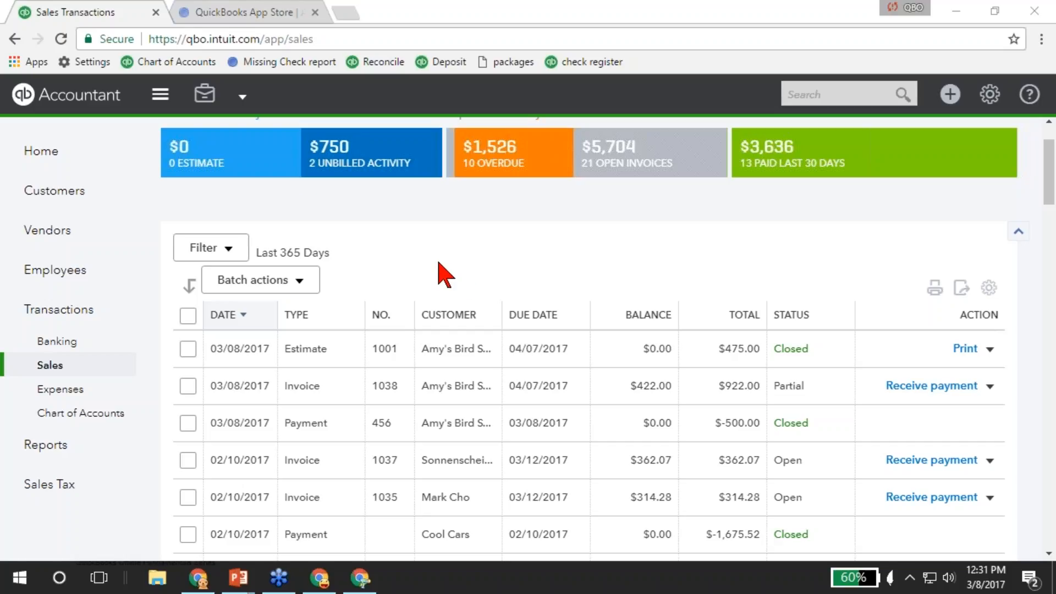
{"action": "scroll", "coordinate": [393, 305], "scroll_direction": "up", "scroll_amount": 2}
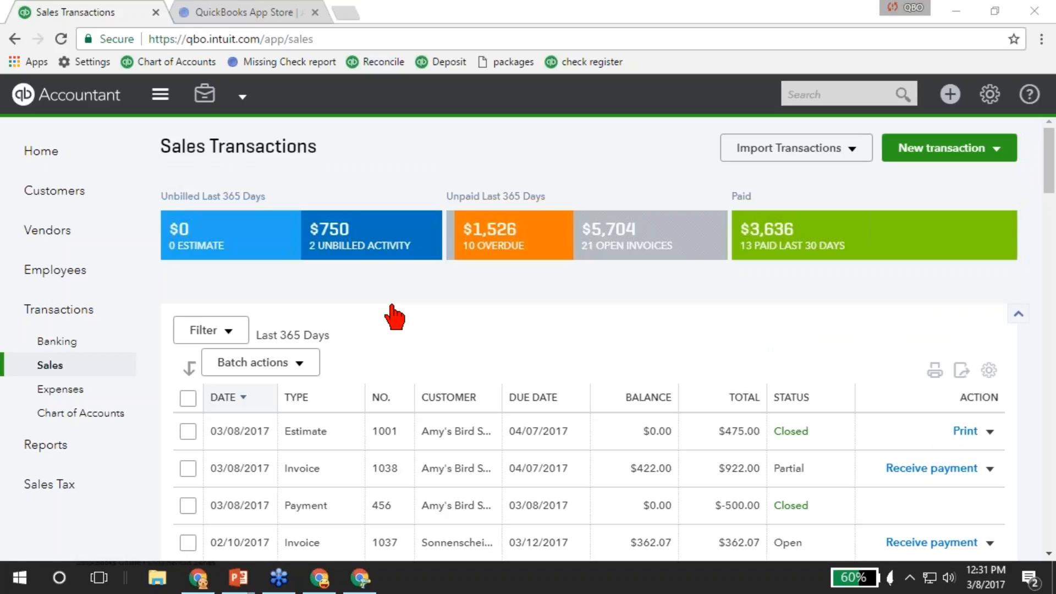
Browse the + Create menu, then return to the Customers list.
{"action": "left_click", "coordinate": [957, 99]}
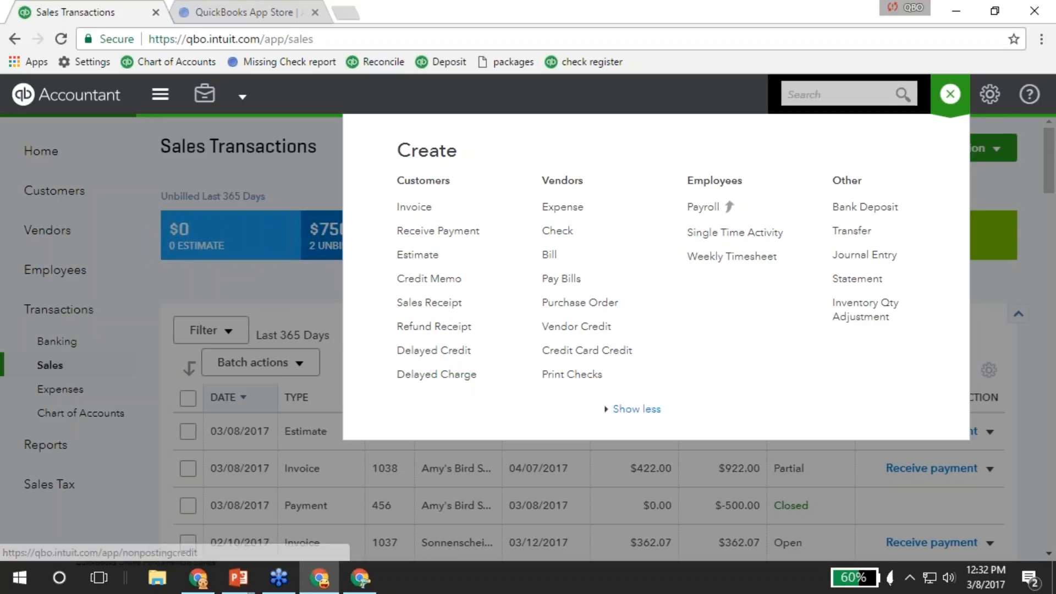
{"action": "left_click", "coordinate": [952, 96]}
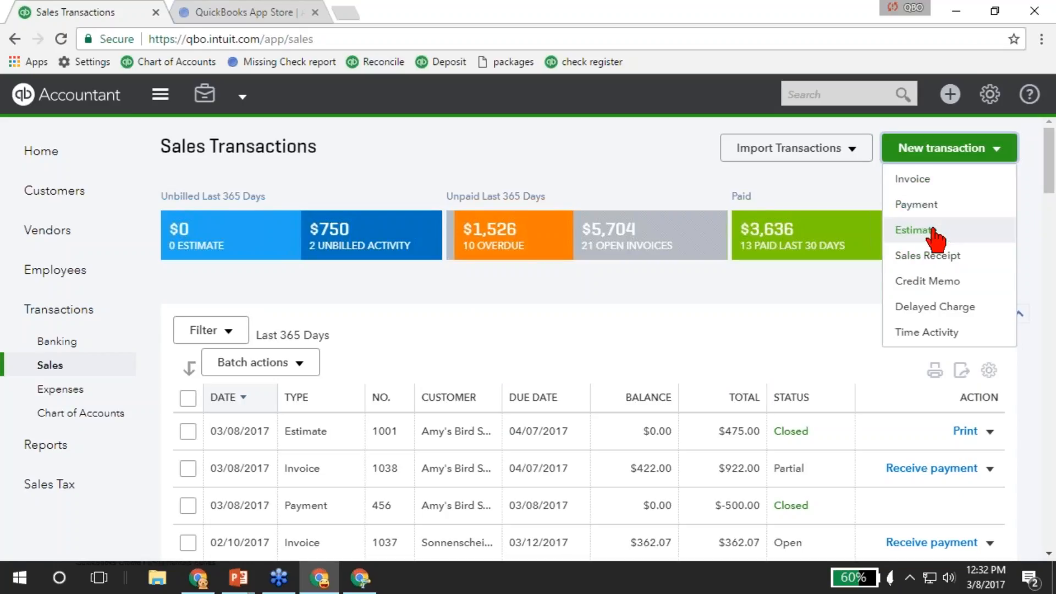
{"action": "left_click", "coordinate": [50, 194]}
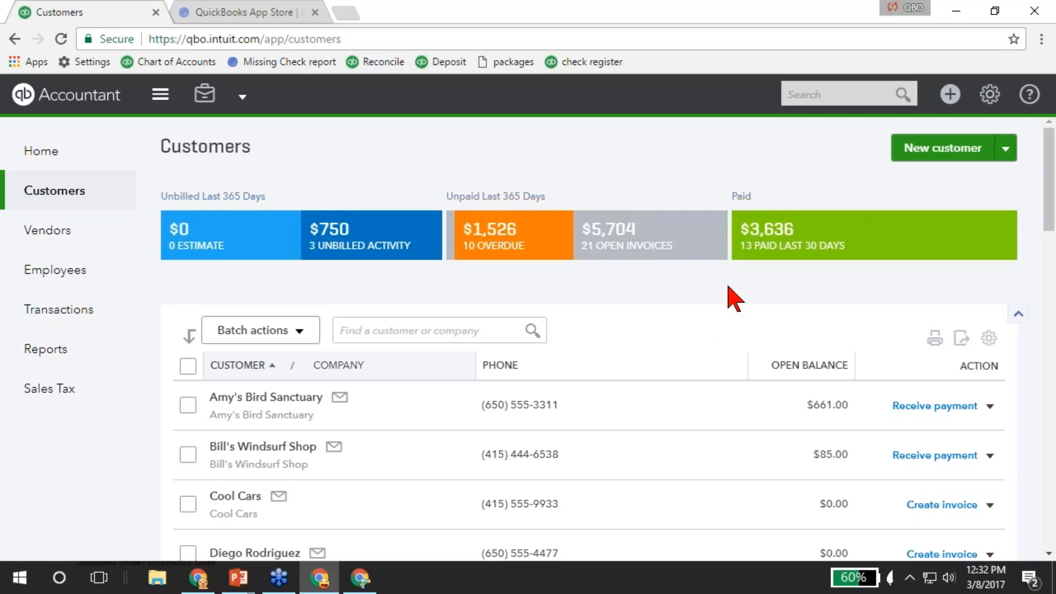
Open Amy's Bird Sanctuary invoice No.1038 from the search box's recent transactions.
{"action": "left_click", "coordinate": [843, 94]}
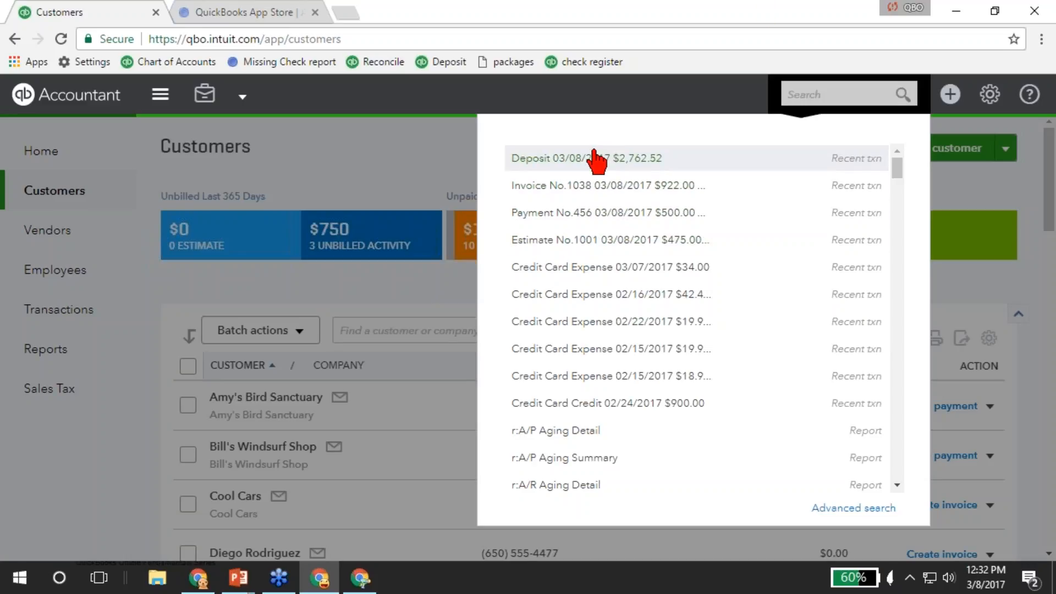
{"action": "left_click", "coordinate": [623, 192]}
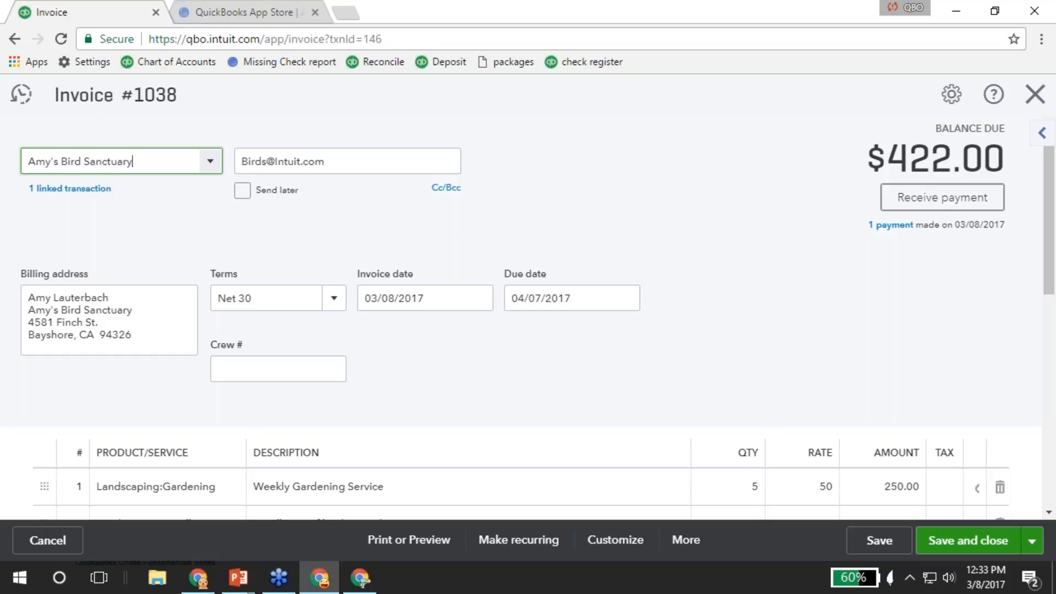
Open the estimate linked to invoice #1038 in a new browser tab.
{"action": "left_click", "coordinate": [69, 188]}
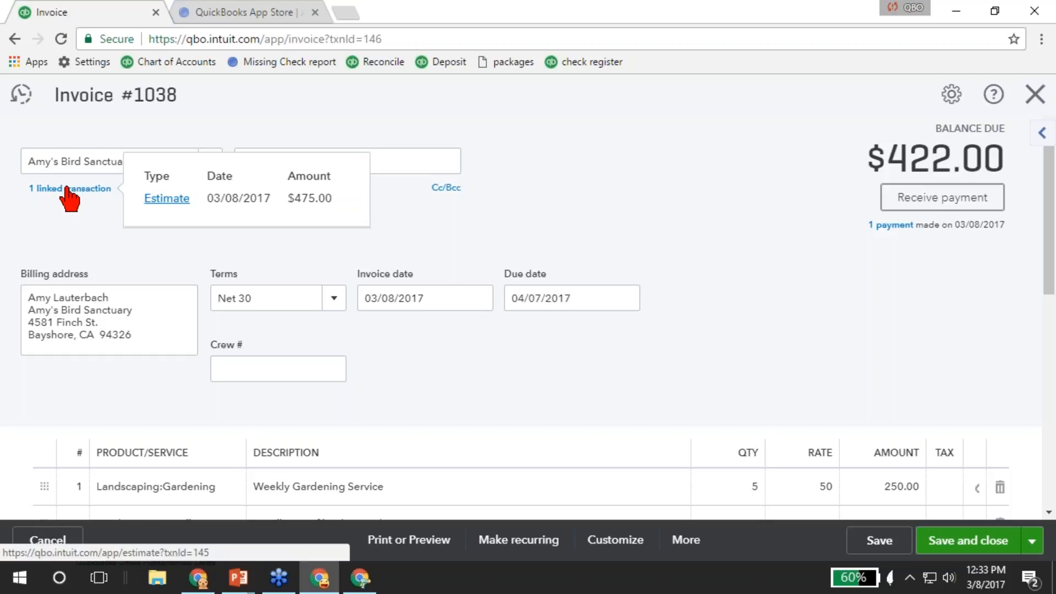
{"action": "right_click", "coordinate": [181, 211]}
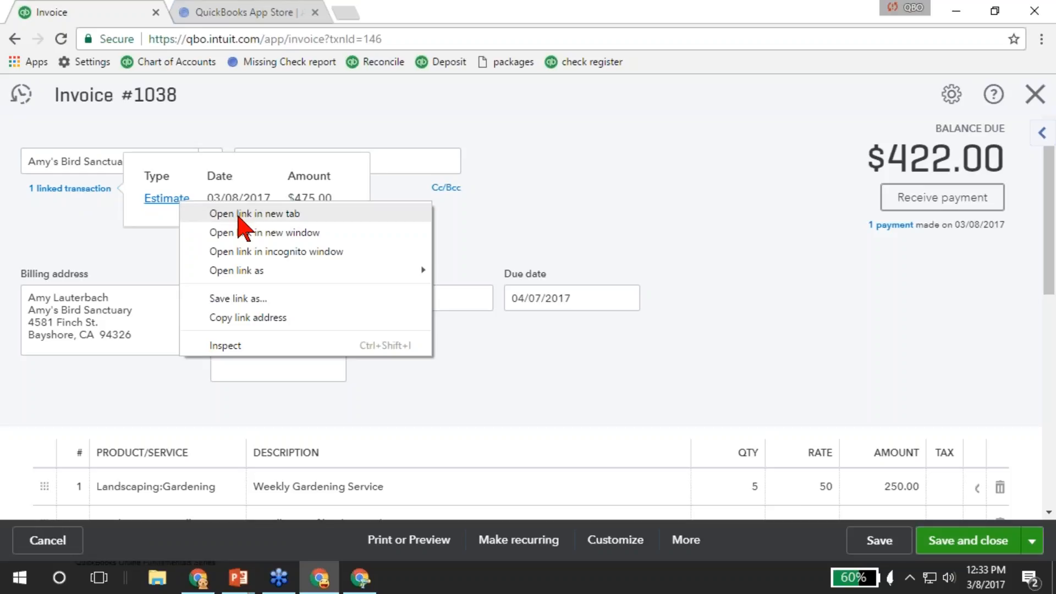
{"action": "left_click", "coordinate": [240, 215]}
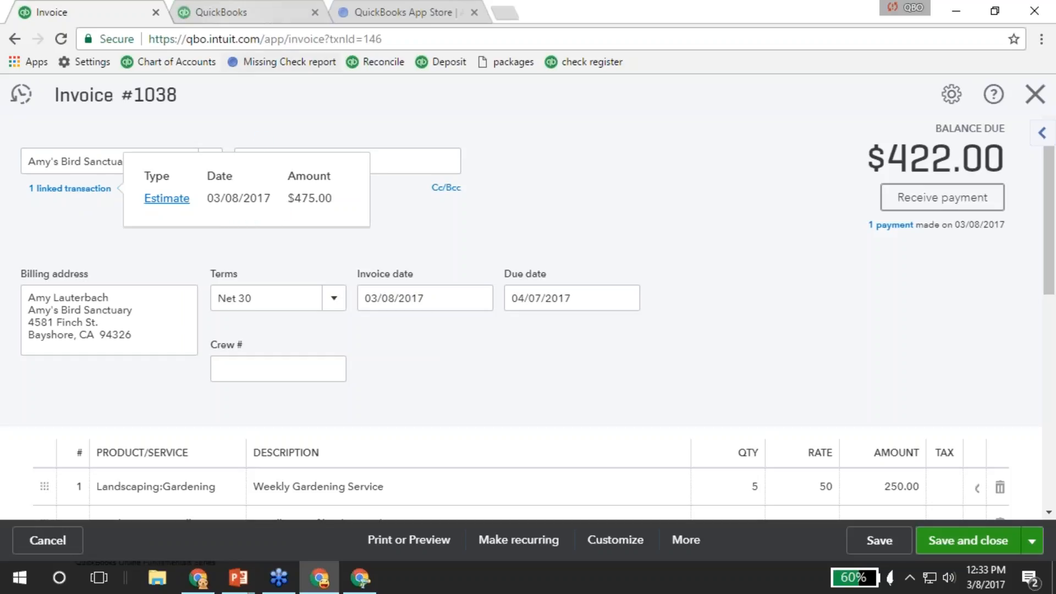
Open payment #456 applied to the invoice in another new tab.
{"action": "left_click", "coordinate": [909, 227]}
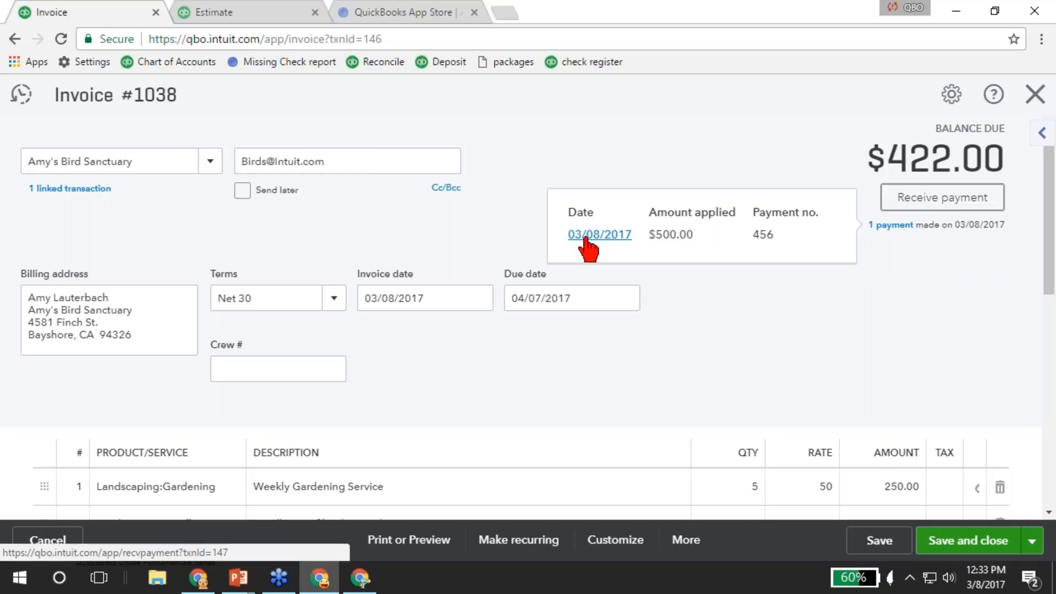
{"action": "right_click", "coordinate": [605, 244]}
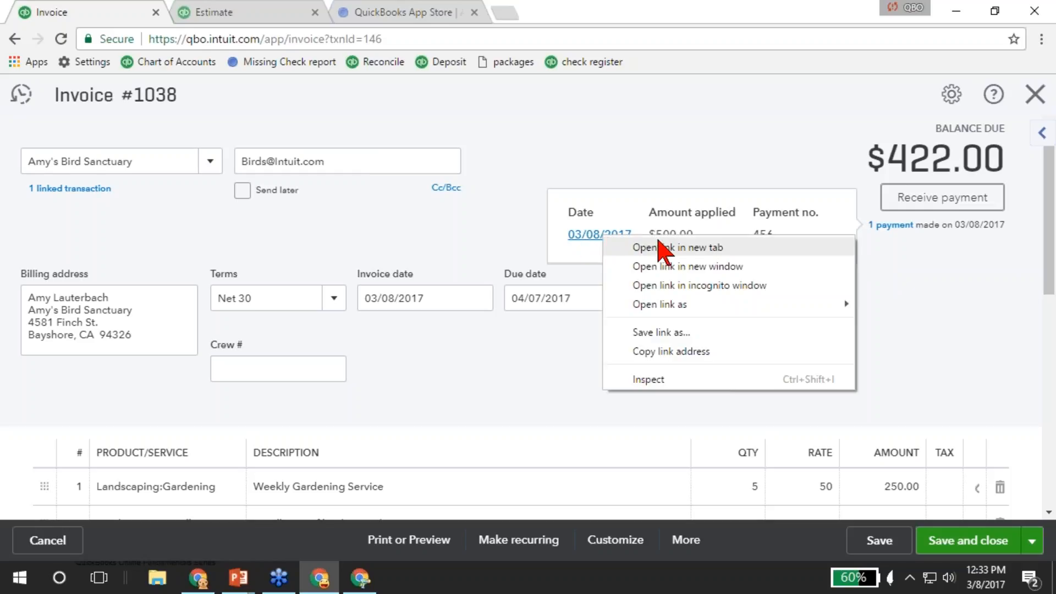
{"action": "left_click", "coordinate": [676, 247]}
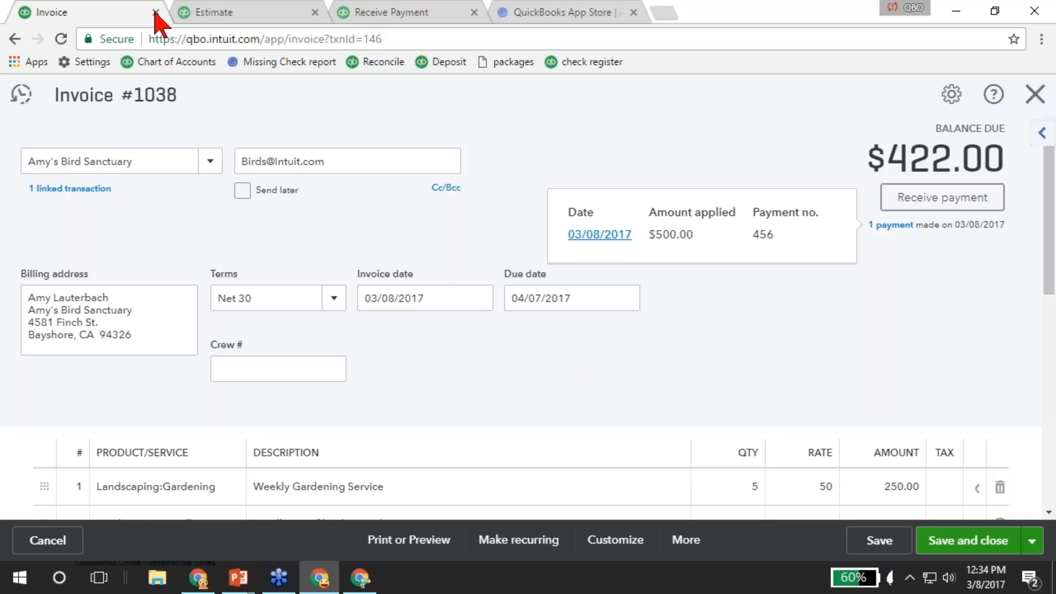
Flip between the invoice, estimate and payment tabs, then close the payment form.
{"action": "left_click", "coordinate": [225, 14]}
{"action": "left_click", "coordinate": [388, 15]}
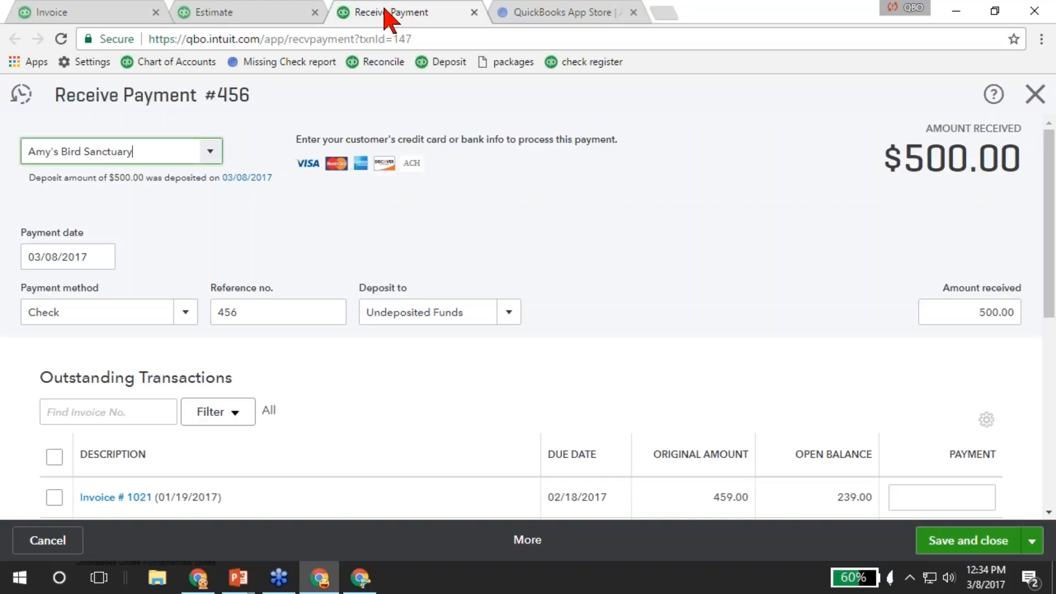
{"action": "left_click", "coordinate": [86, 16]}
{"action": "left_click", "coordinate": [218, 16]}
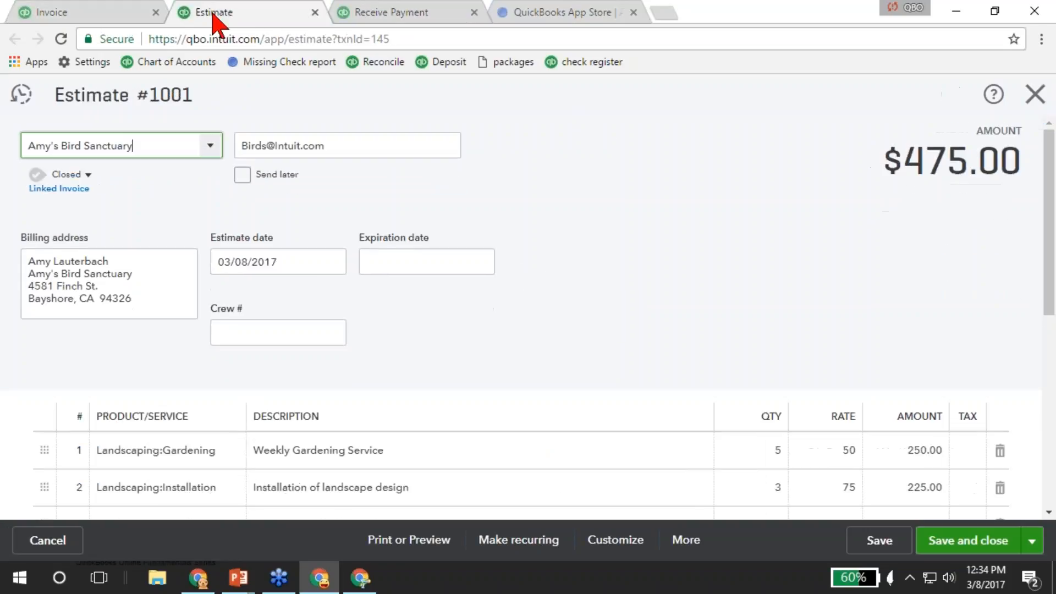
{"action": "left_click", "coordinate": [424, 20]}
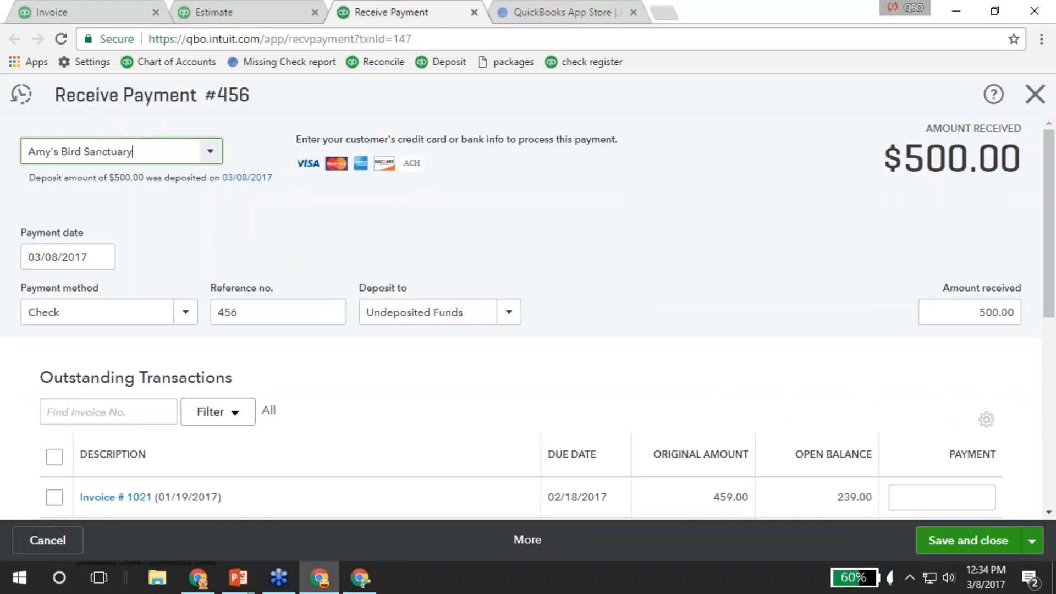
{"action": "left_click", "coordinate": [1036, 94]}
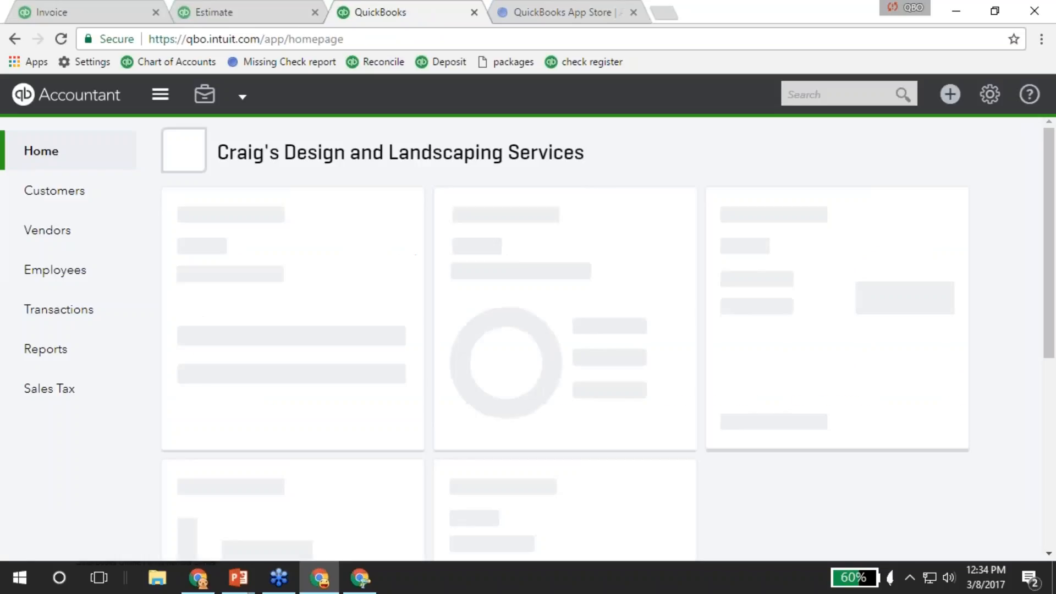
Open the Profit and Loss report and move its tab into a separate window snapped right.
{"action": "left_click", "coordinate": [56, 358]}
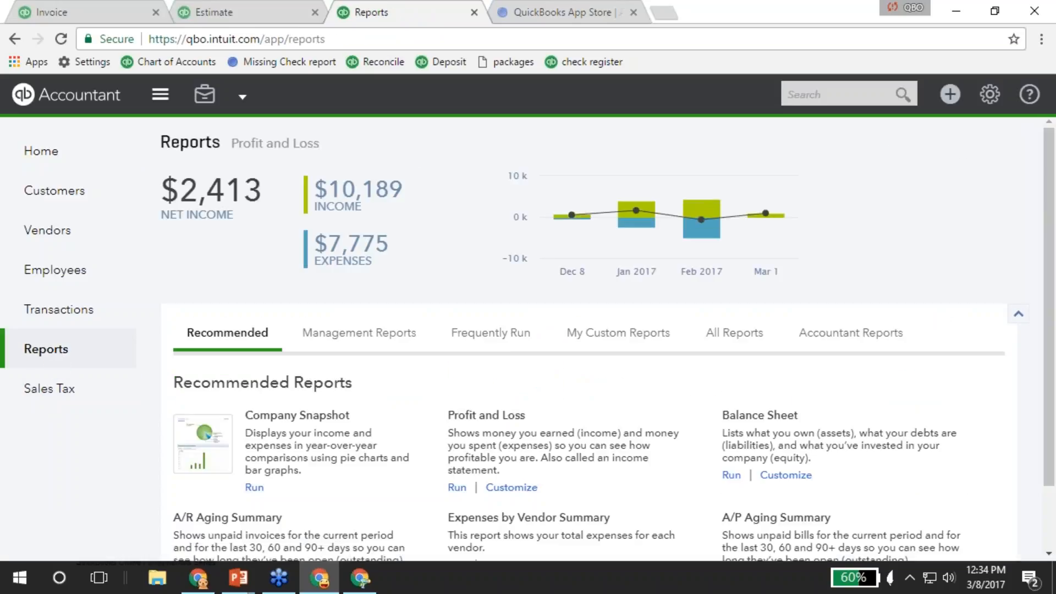
{"action": "left_click", "coordinate": [461, 419]}
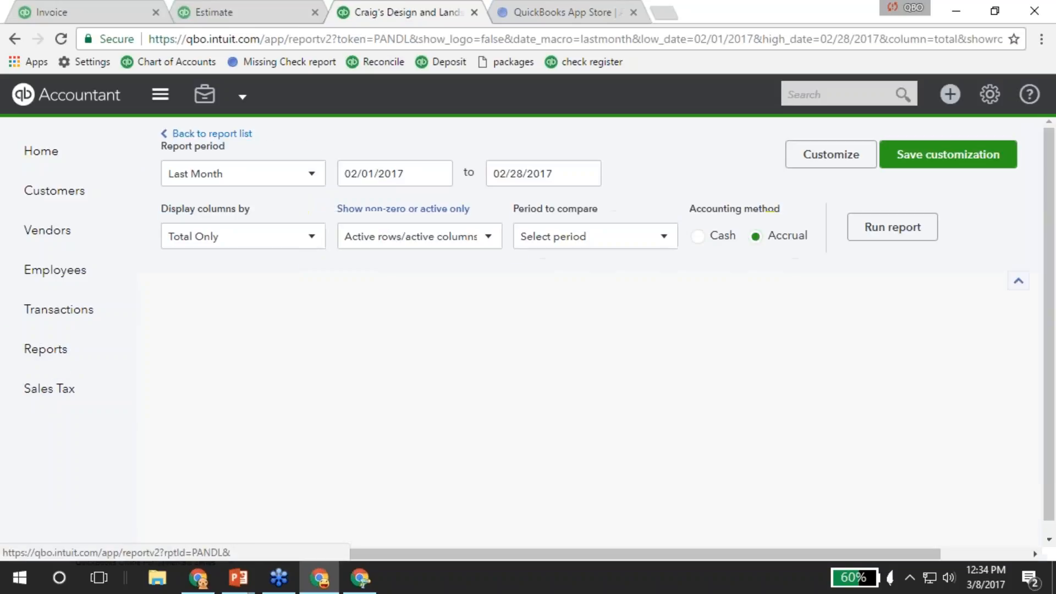
{"action": "left_click", "coordinate": [305, 360]}
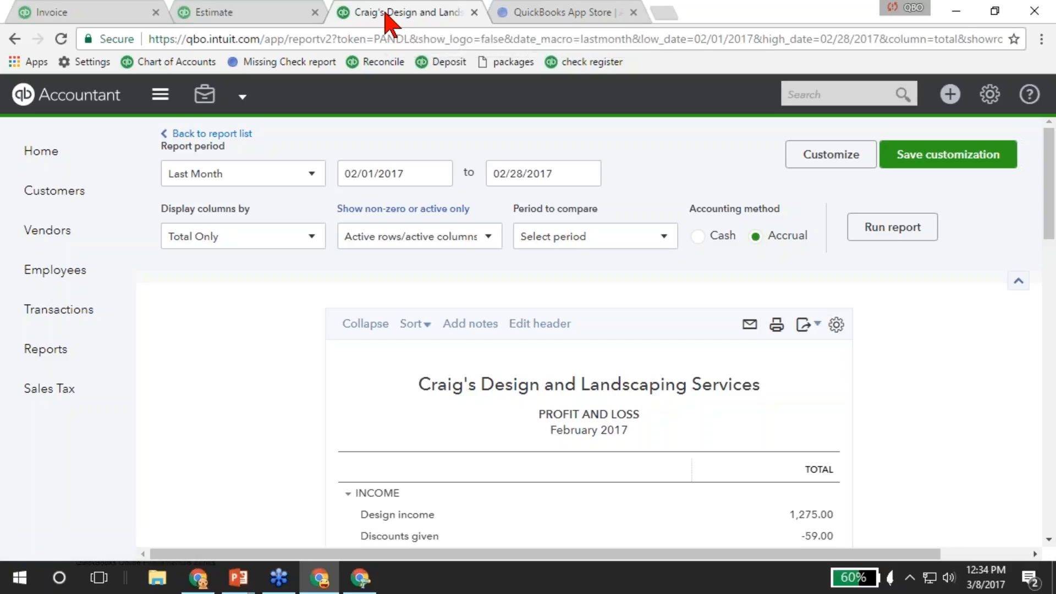
{"action": "left_click_drag", "start_coordinate": [384, 23], "coordinate": [618, 68]}
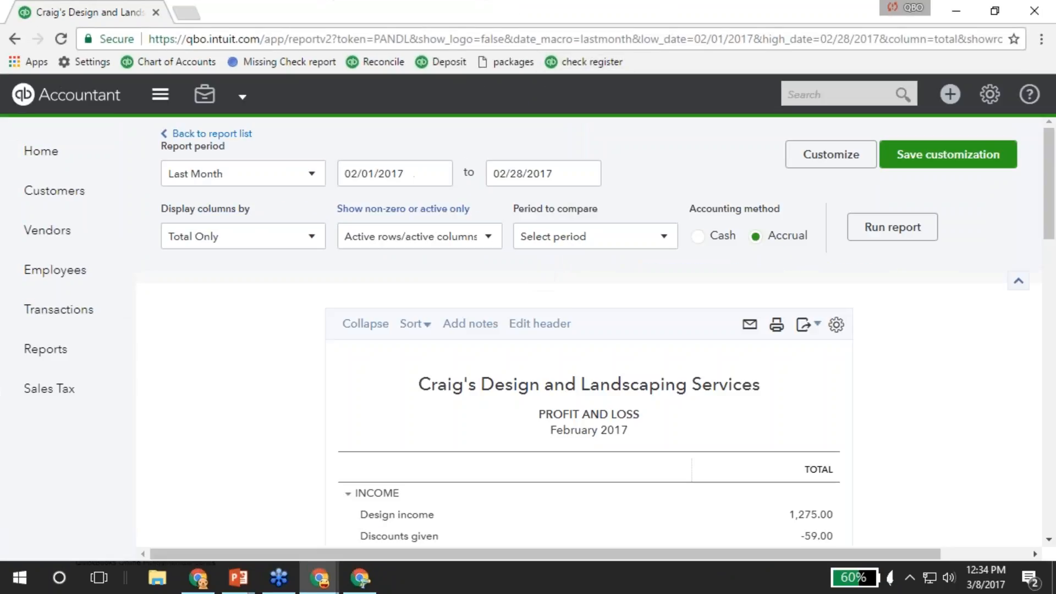
{"action": "key", "text": "super+Right"}
Snap the estimate window to the left half and close the estimate.
{"action": "left_click", "coordinate": [180, 183]}
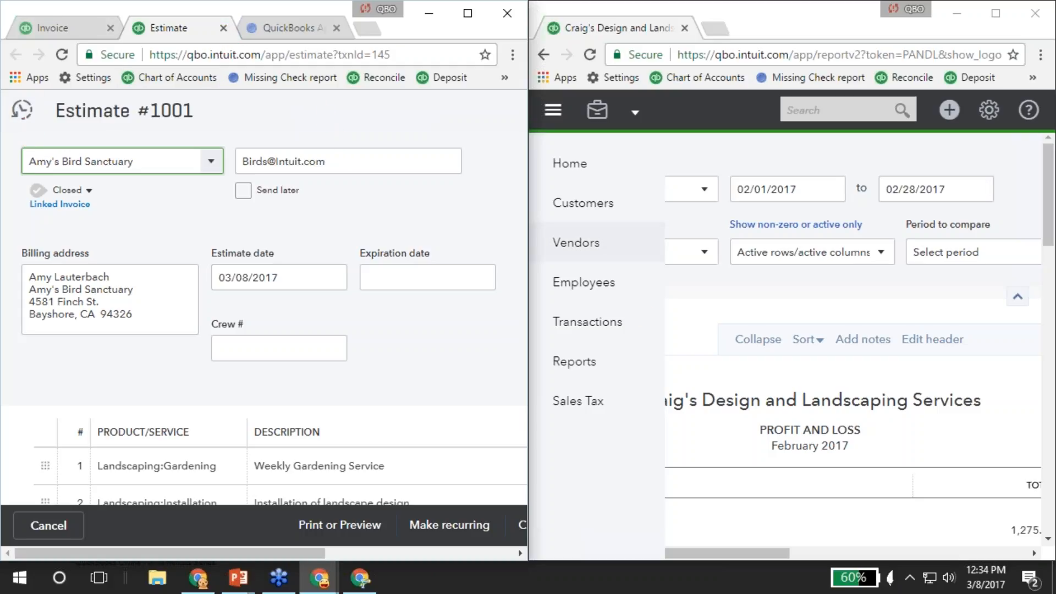
{"action": "scroll", "coordinate": [270, 369], "scroll_direction": "down", "scroll_amount": 9}
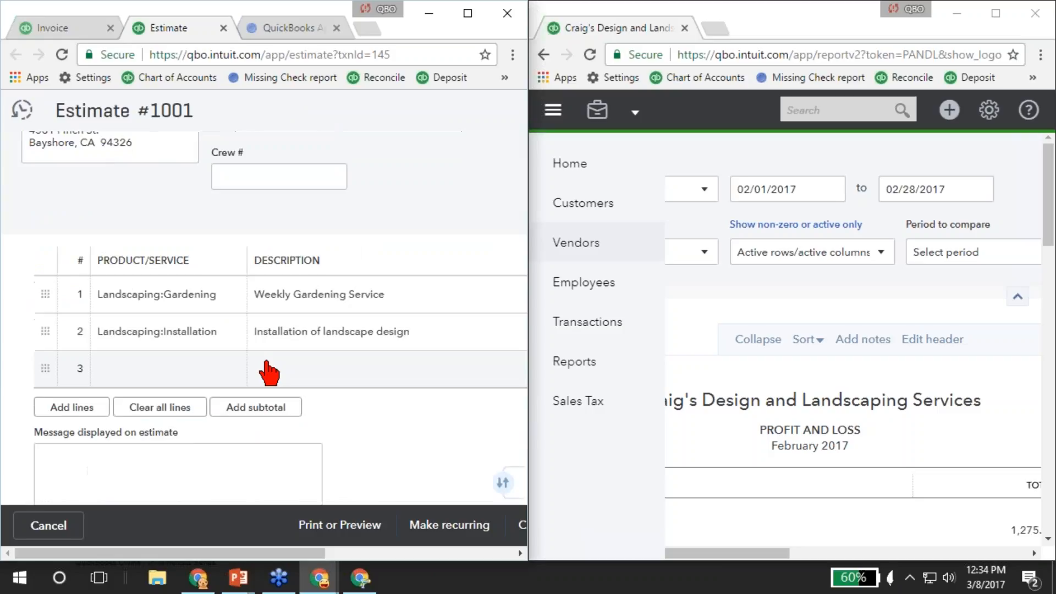
{"action": "scroll", "coordinate": [279, 366], "scroll_direction": "down", "scroll_amount": 6}
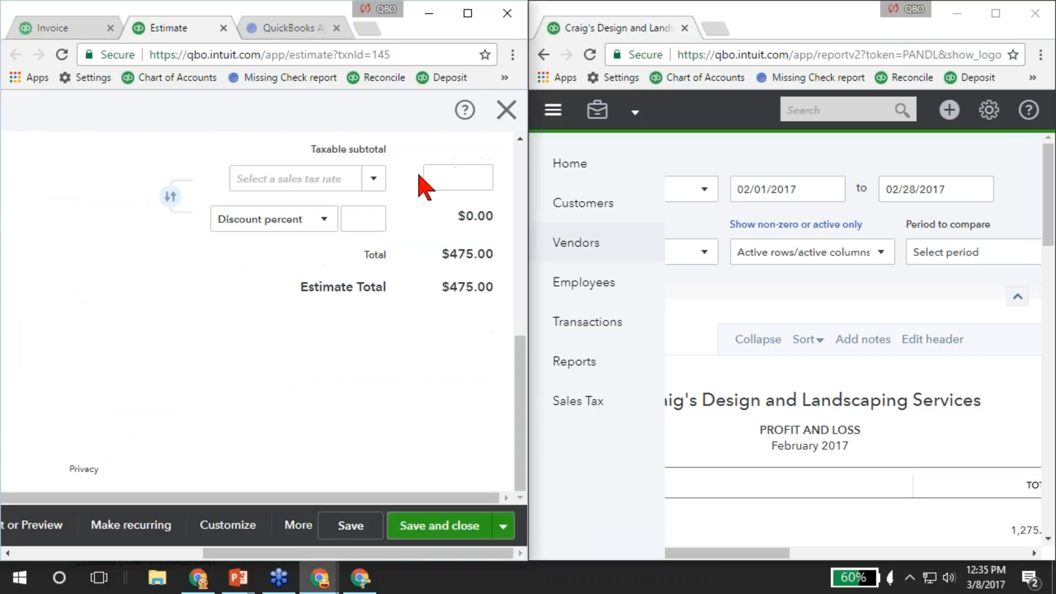
{"action": "left_click", "coordinate": [502, 114]}
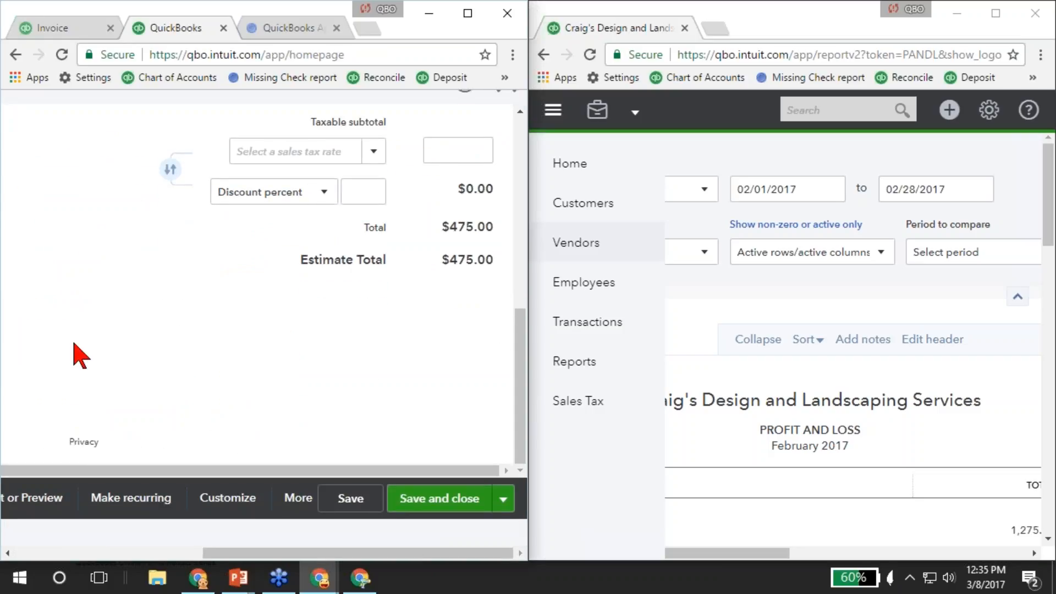
Run the A/R Aging Summary, move the P&L tab beside it, and maximize the window.
{"action": "left_click", "coordinate": [52, 361]}
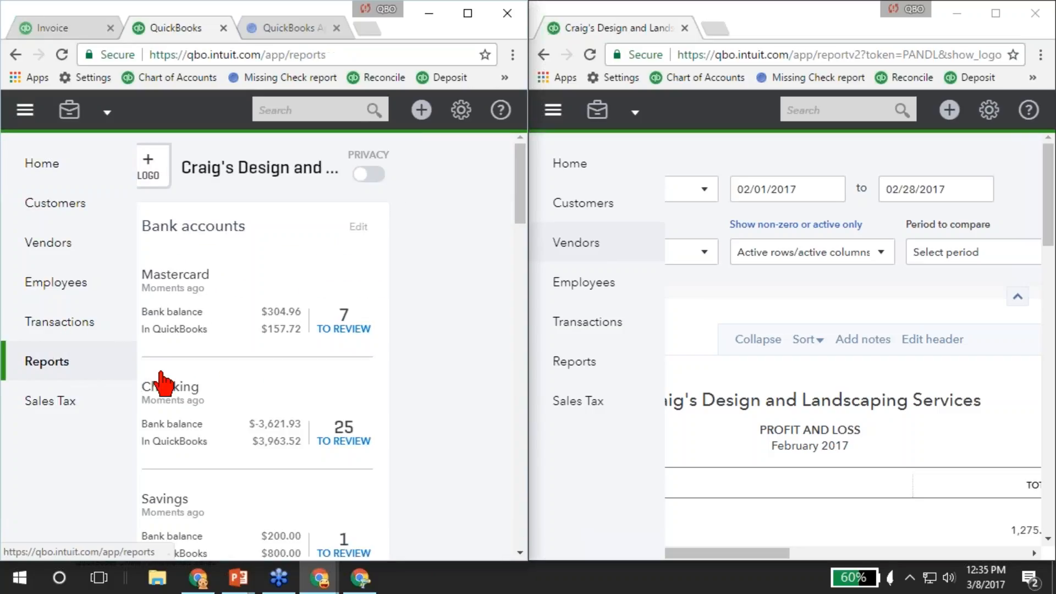
{"action": "scroll", "coordinate": [248, 440], "scroll_direction": "down", "scroll_amount": 2}
{"action": "scroll", "coordinate": [286, 424], "scroll_direction": "down", "scroll_amount": 3}
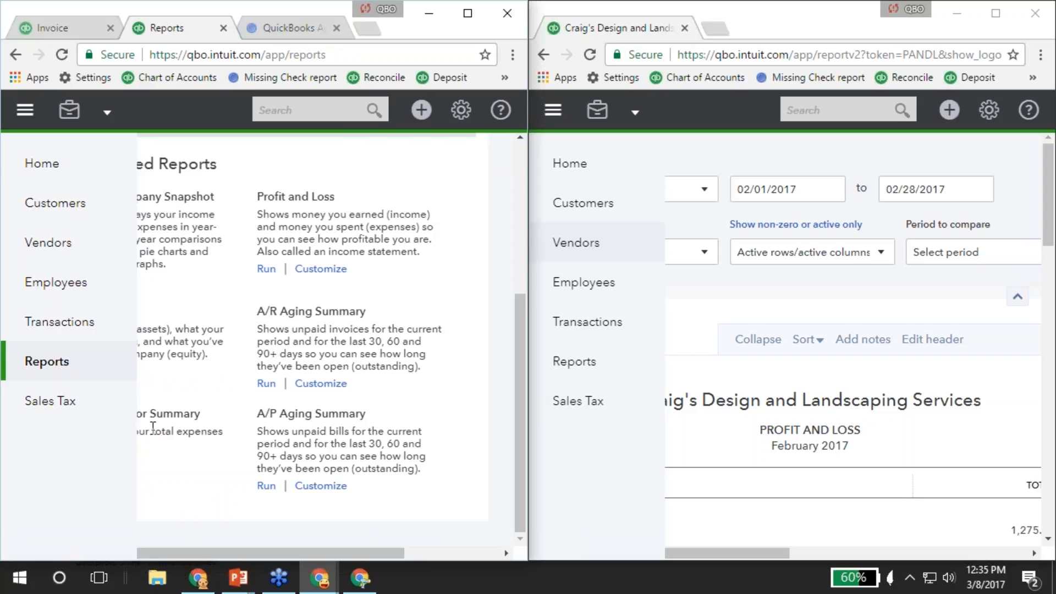
{"action": "left_click", "coordinate": [289, 312]}
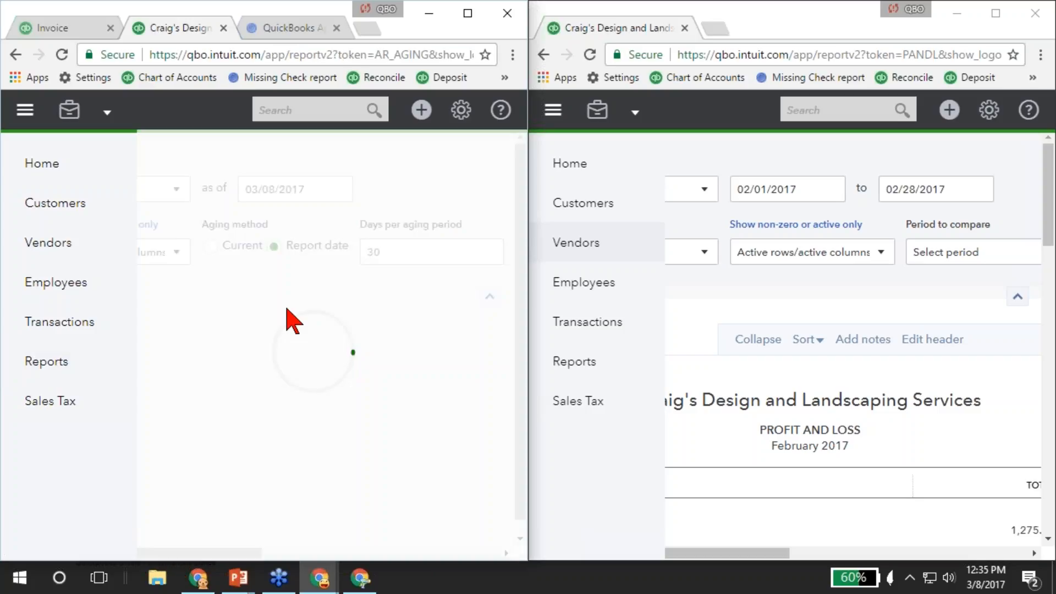
{"action": "scroll", "coordinate": [316, 344], "scroll_direction": "down", "scroll_amount": 3}
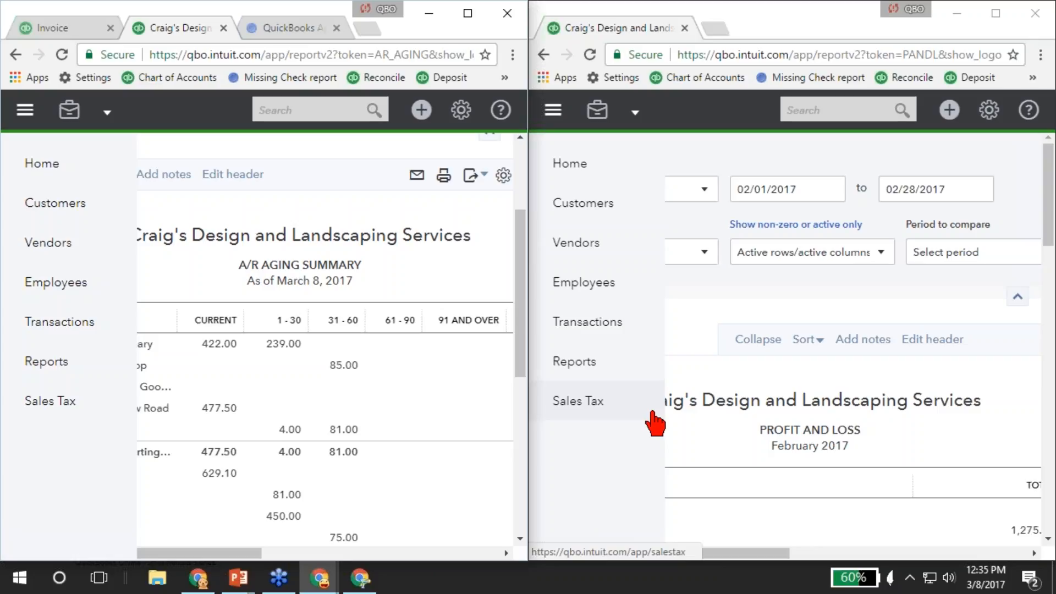
{"action": "left_click_drag", "start_coordinate": [618, 26], "coordinate": [248, 33]}
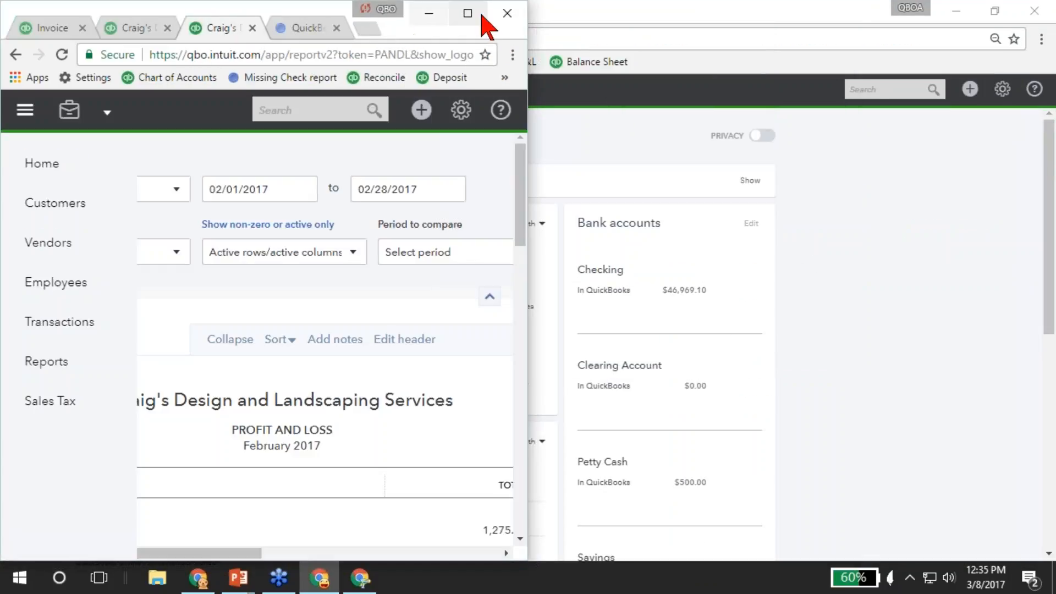
{"action": "left_click", "coordinate": [467, 12]}
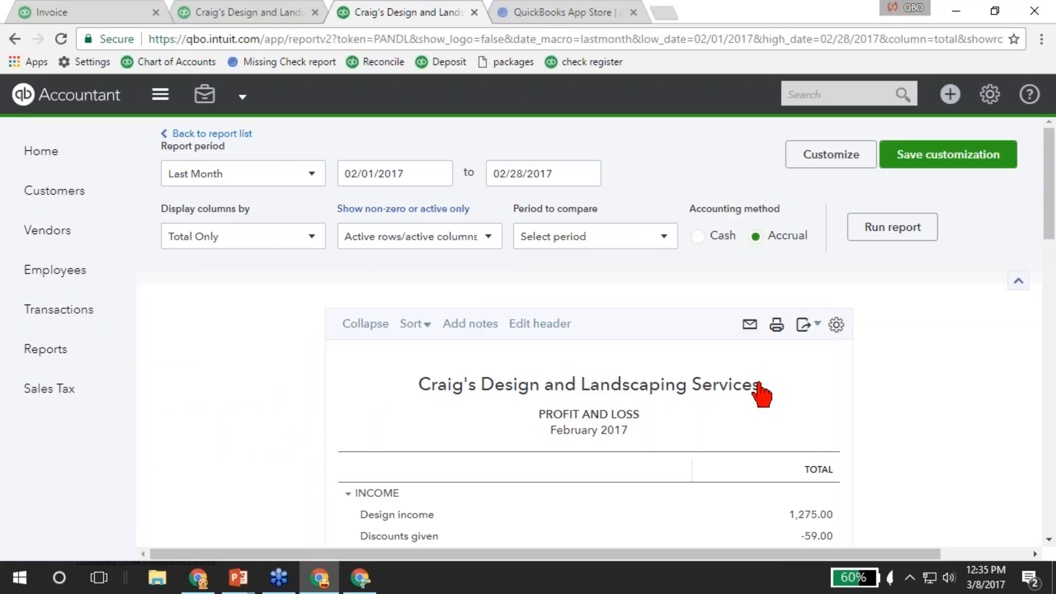
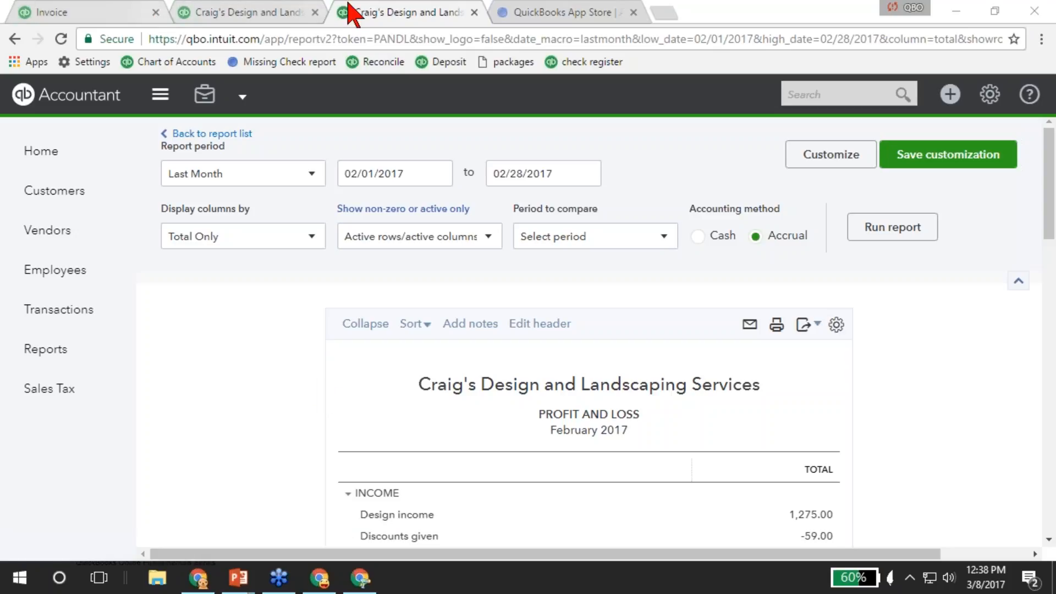
From invoice #1038, open its linked $500.00 payment dated 03/08/2017.
{"action": "left_click", "coordinate": [118, 16]}
{"action": "left_click", "coordinate": [891, 225]}
{"action": "left_click", "coordinate": [575, 235]}
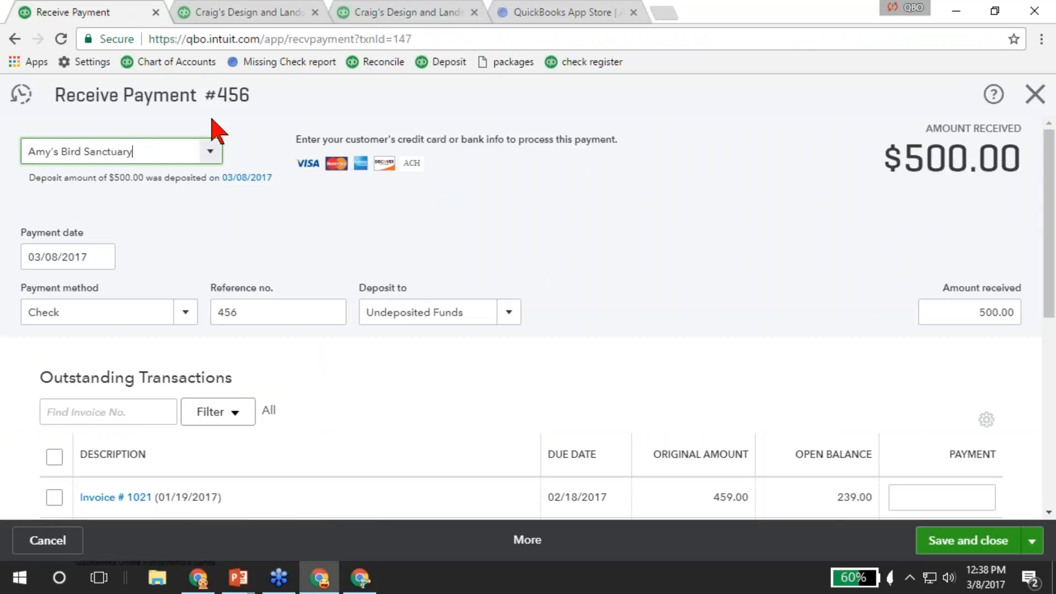
Check the payment applied to Invoice #1038, then open its 03/08/2017 $2,762.52 Checking deposit.
{"action": "scroll", "coordinate": [201, 388], "scroll_direction": "down", "scroll_amount": 5}
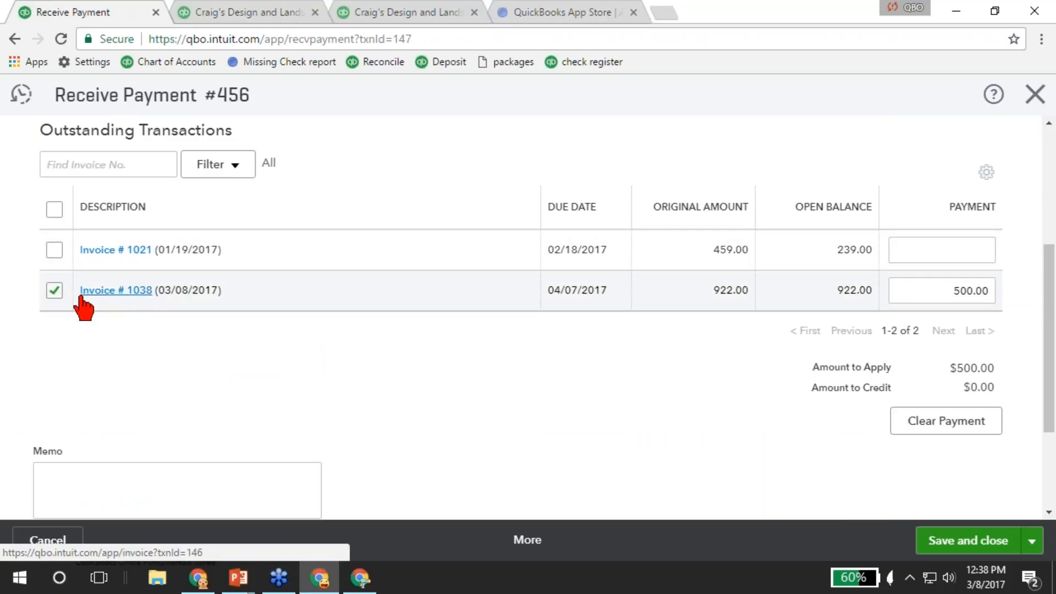
{"action": "scroll", "coordinate": [131, 308], "scroll_direction": "up", "scroll_amount": 5}
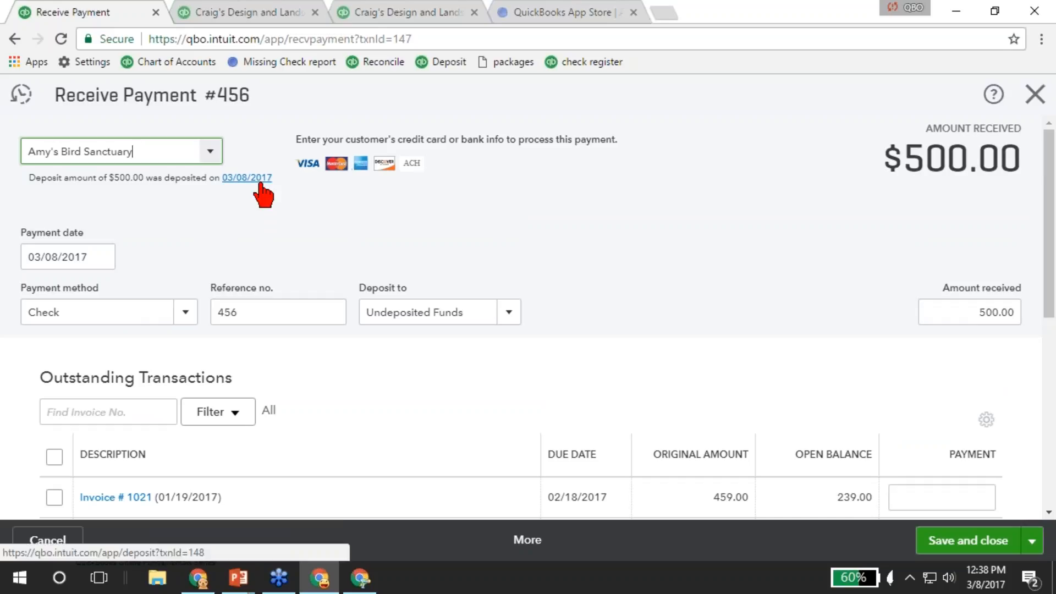
{"action": "left_click", "coordinate": [259, 185]}
{"action": "right_click", "coordinate": [259, 185]}
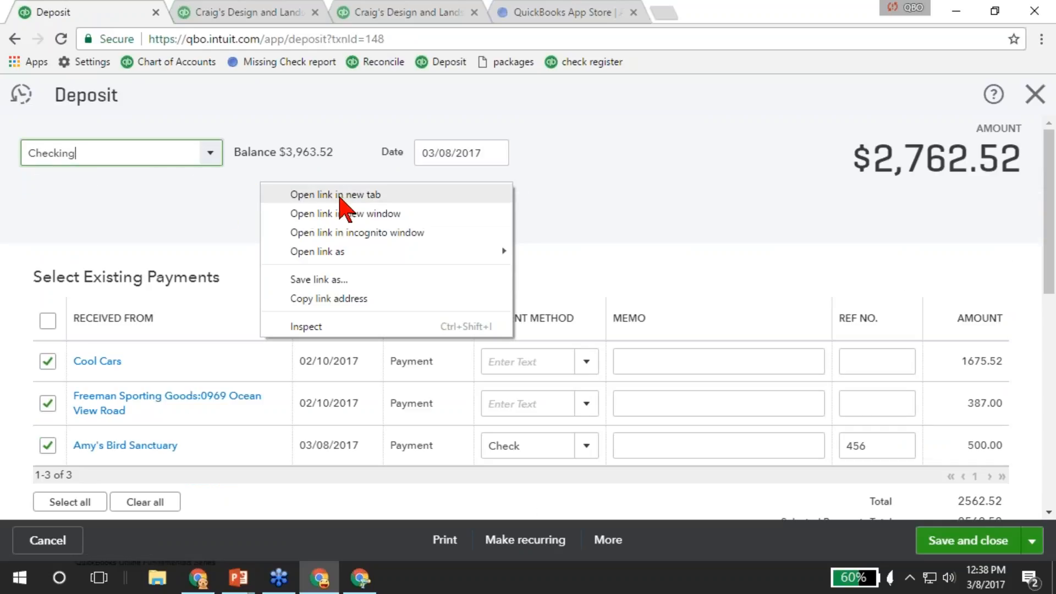
Reopen Amy's Bird Sanctuary's $500.00 payment from the Recent Deposits list.
{"action": "left_click", "coordinate": [147, 220]}
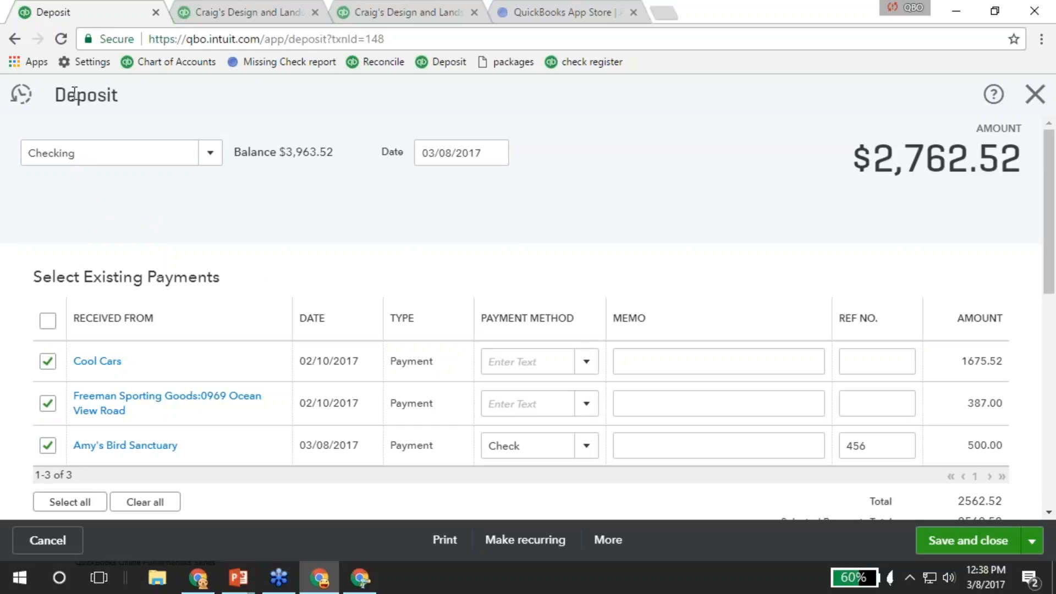
{"action": "left_click", "coordinate": [20, 99]}
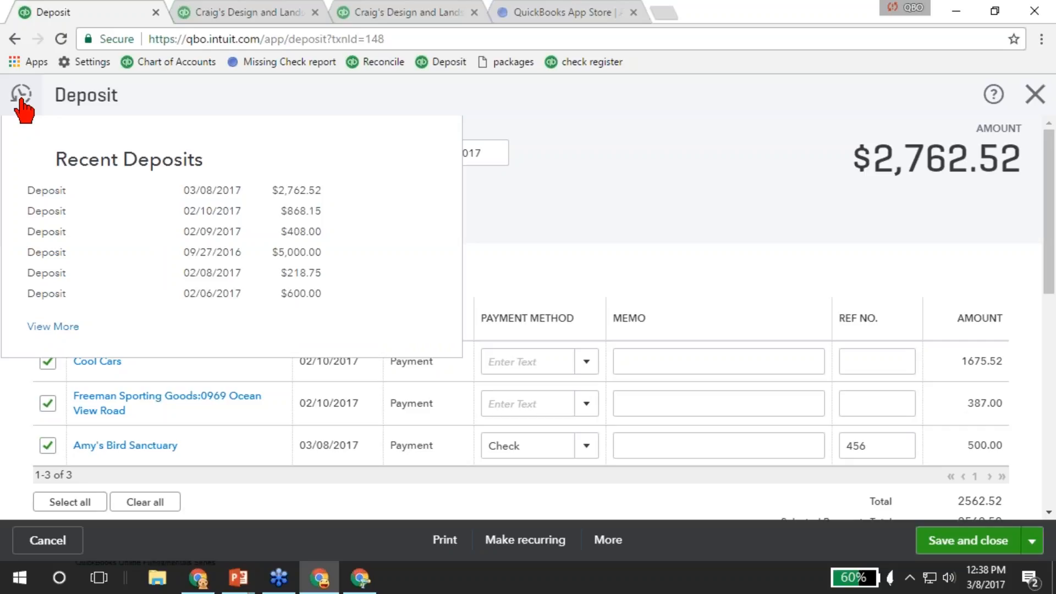
{"action": "left_click", "coordinate": [21, 100]}
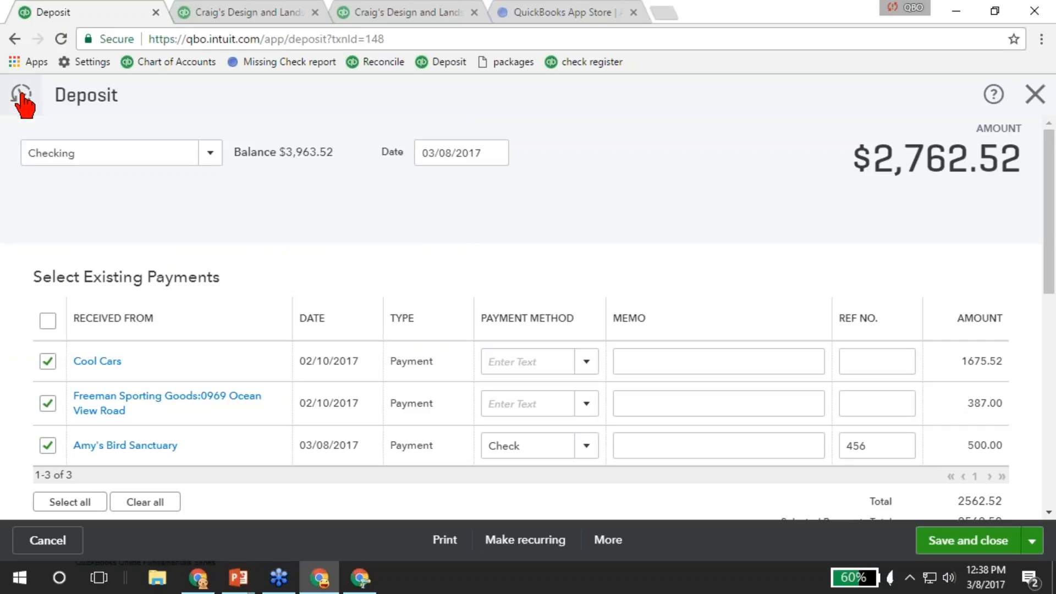
{"action": "left_click", "coordinate": [22, 102]}
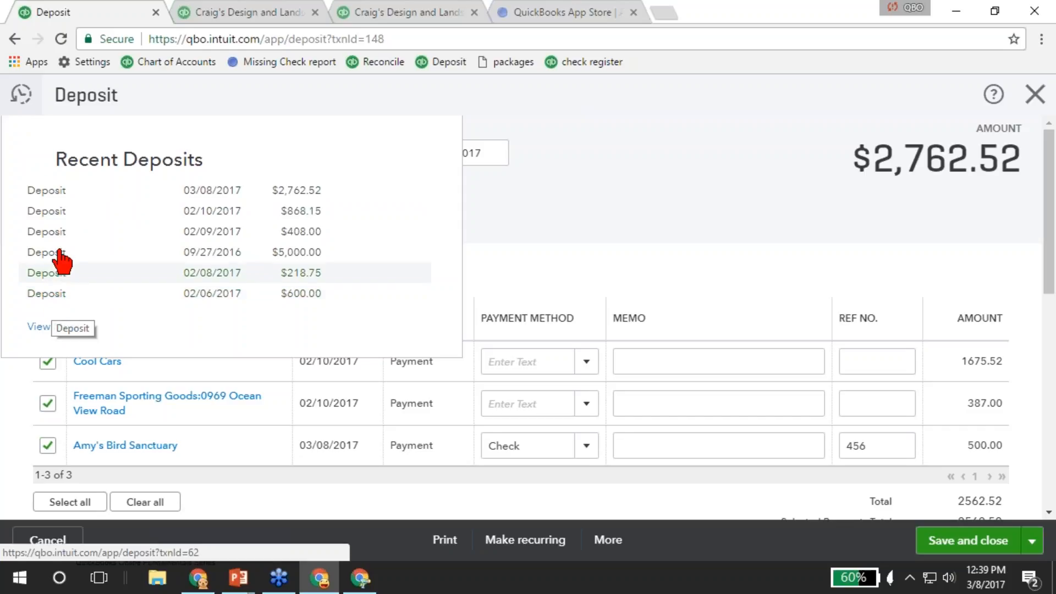
{"action": "left_click", "coordinate": [148, 446]}
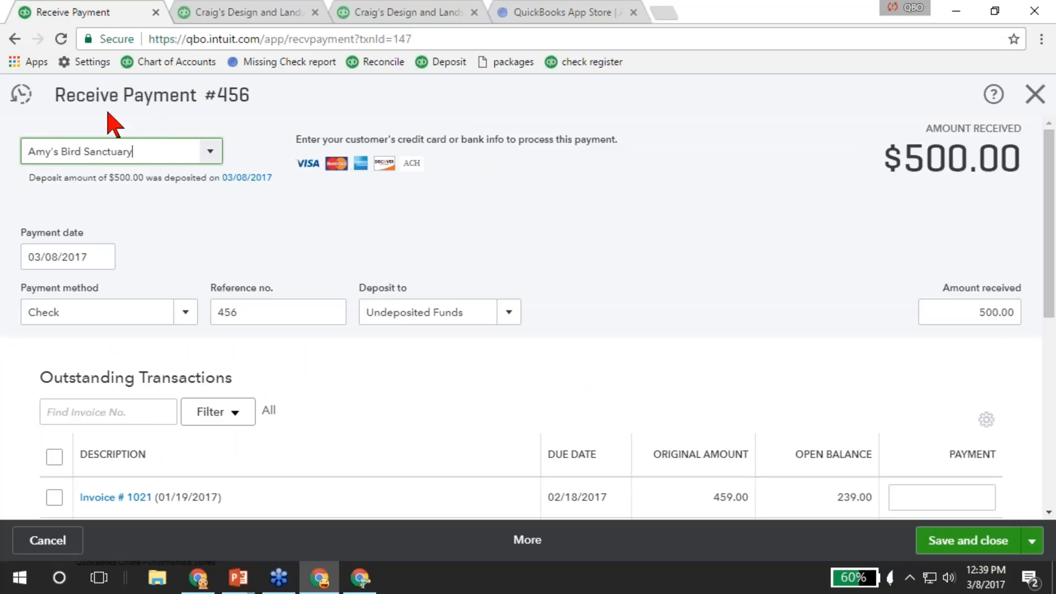
Browse Recent Received Payments, then close the payment form to return to Customers.
{"action": "left_click", "coordinate": [22, 97]}
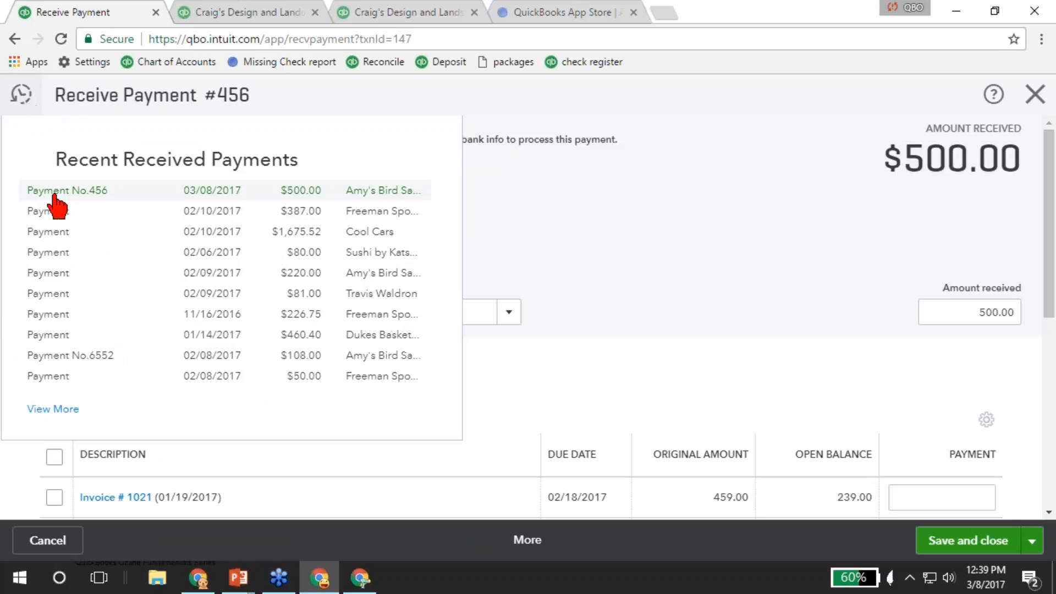
{"action": "left_click", "coordinate": [500, 378]}
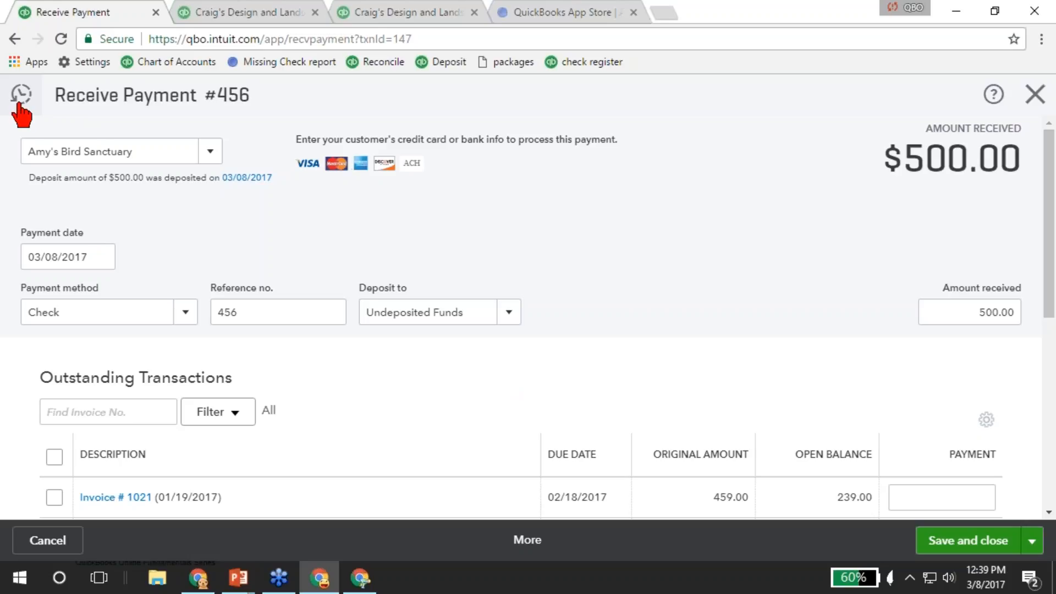
{"action": "left_click", "coordinate": [1033, 94]}
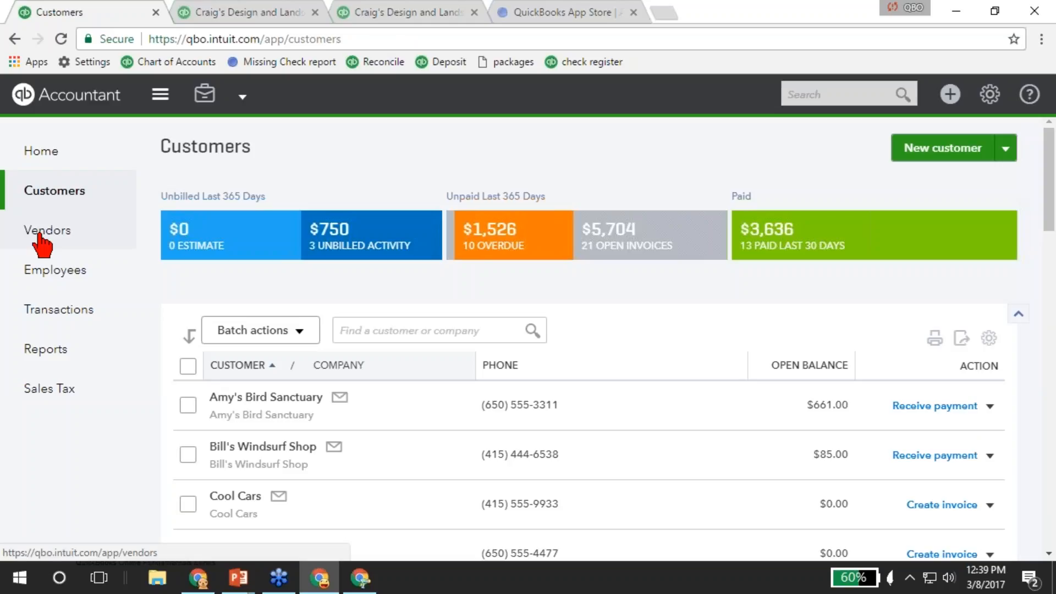
Open the Vendors page in a new browser tab and switch to it.
{"action": "right_click", "coordinate": [42, 237]}
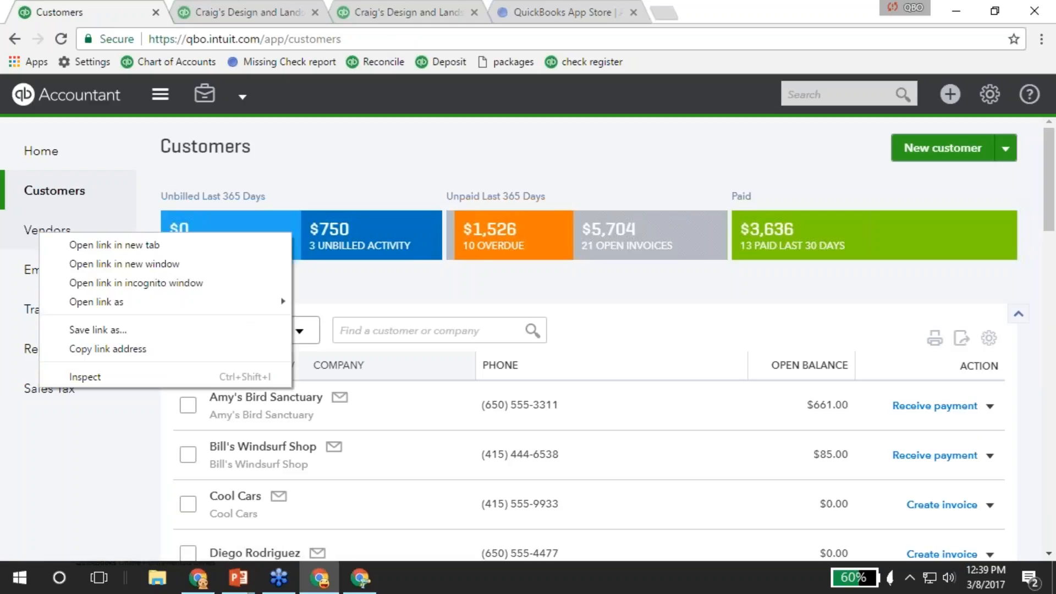
{"action": "left_click", "coordinate": [106, 245]}
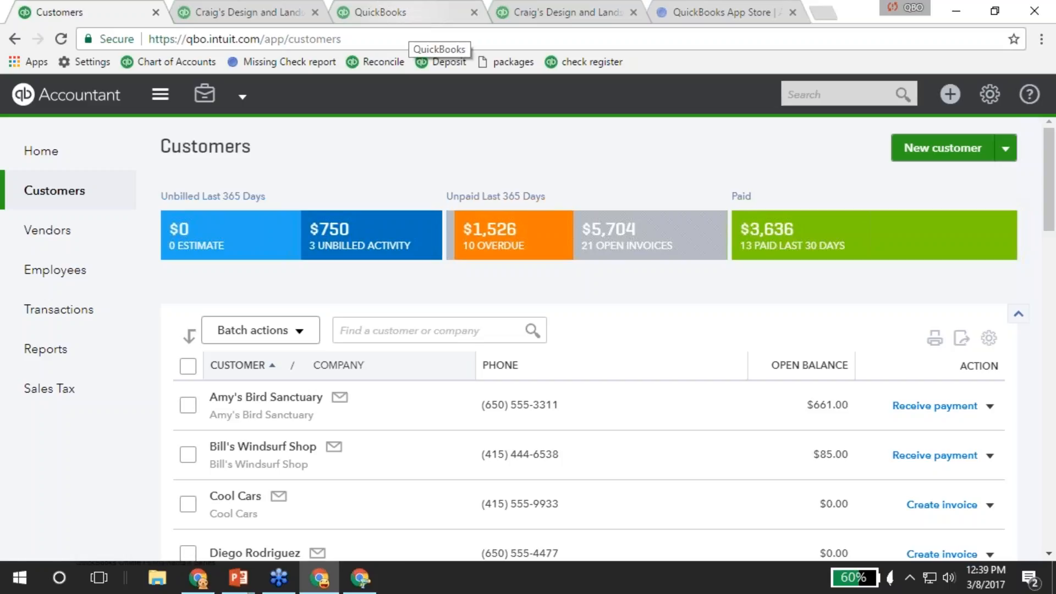
{"action": "left_click", "coordinate": [407, 14]}
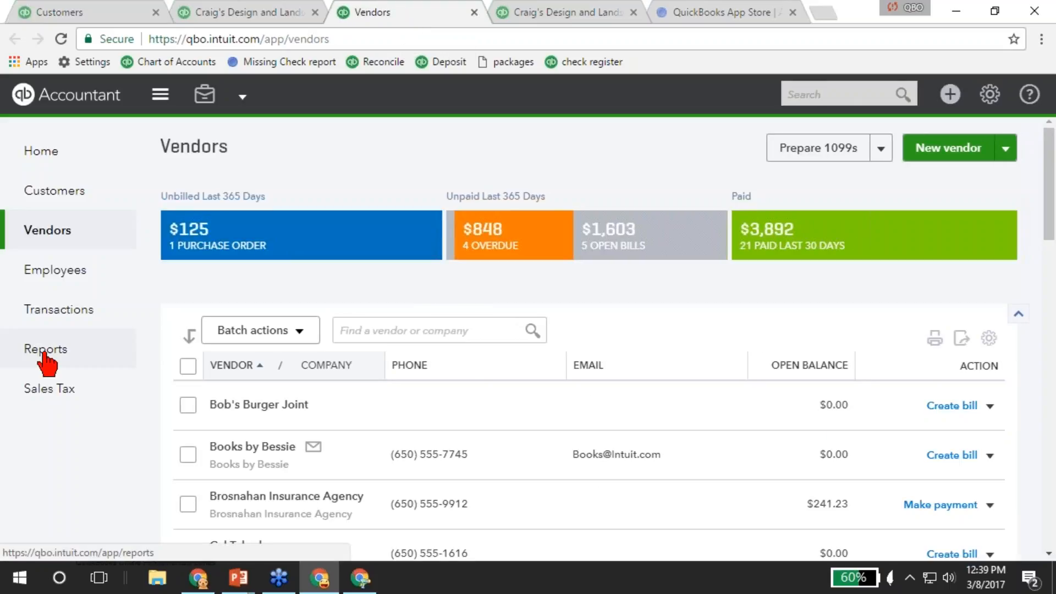
Open Employees in its own tab, view it, and close the extra report tab.
{"action": "left_click", "coordinate": [49, 280], "text": "ctrl"}
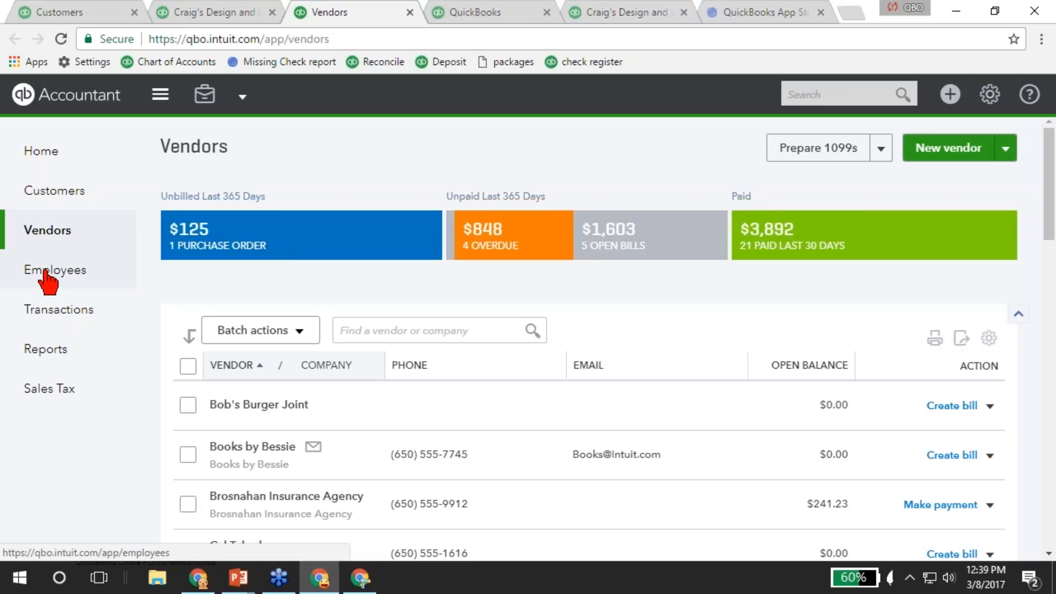
{"action": "left_click", "coordinate": [472, 17]}
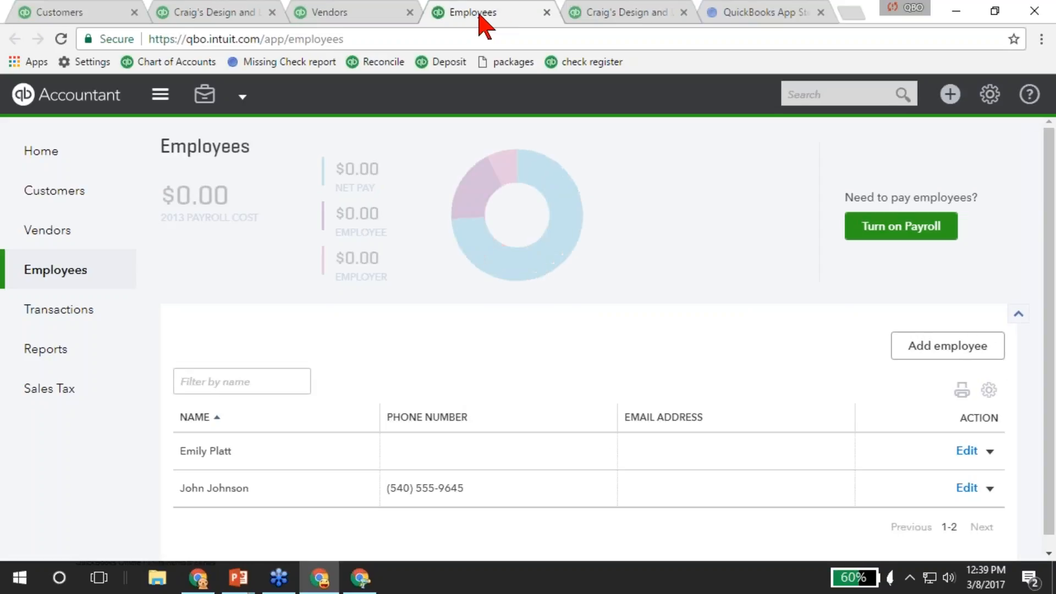
{"action": "left_click", "coordinate": [366, 18]}
{"action": "left_click", "coordinate": [481, 20]}
{"action": "left_click", "coordinate": [272, 13]}
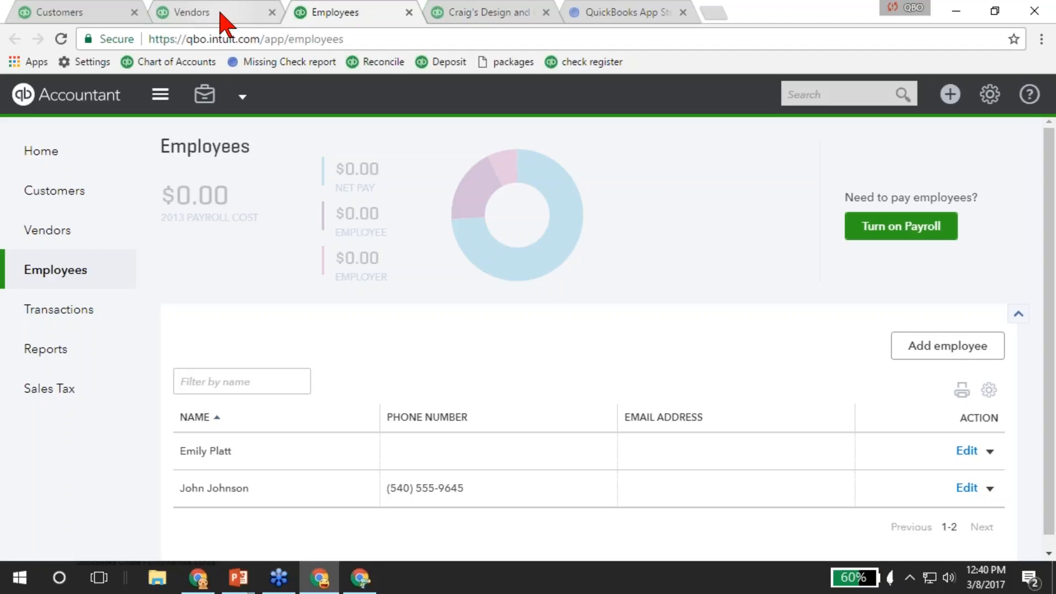
{"action": "mouse_move", "coordinate": [40, 308]}
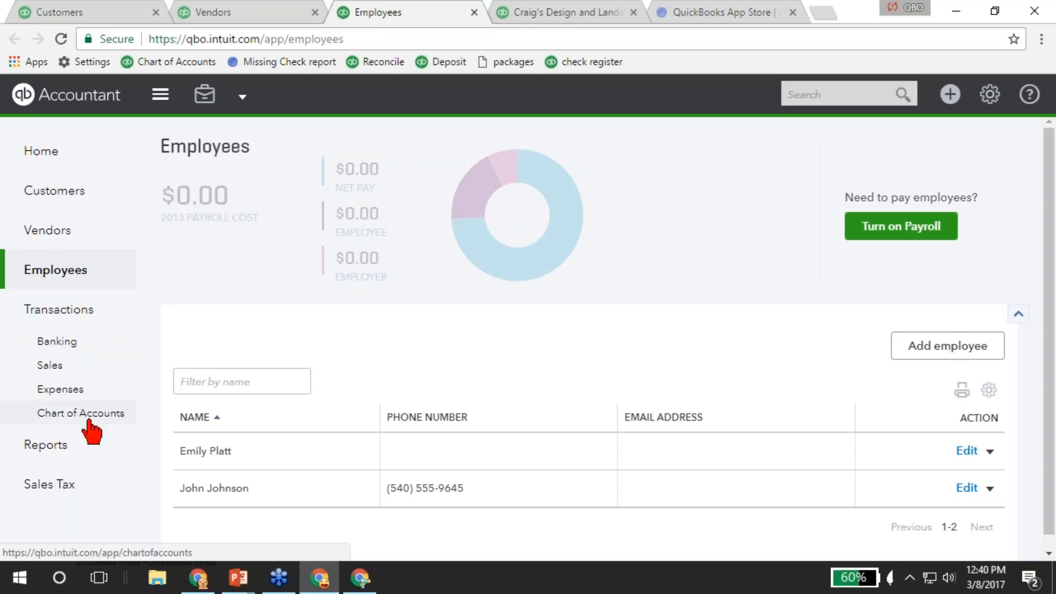
Show the Chart of Accounts from its bookmark, with Checking 3,963.52 and Savings 800.00.
{"action": "left_click", "coordinate": [990, 95]}
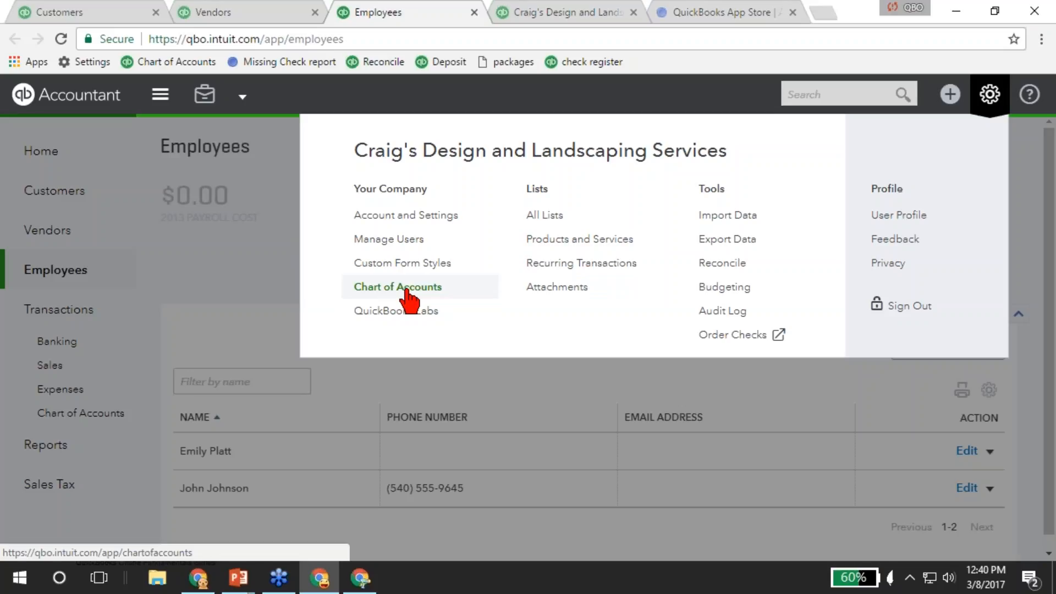
{"action": "left_click", "coordinate": [217, 326]}
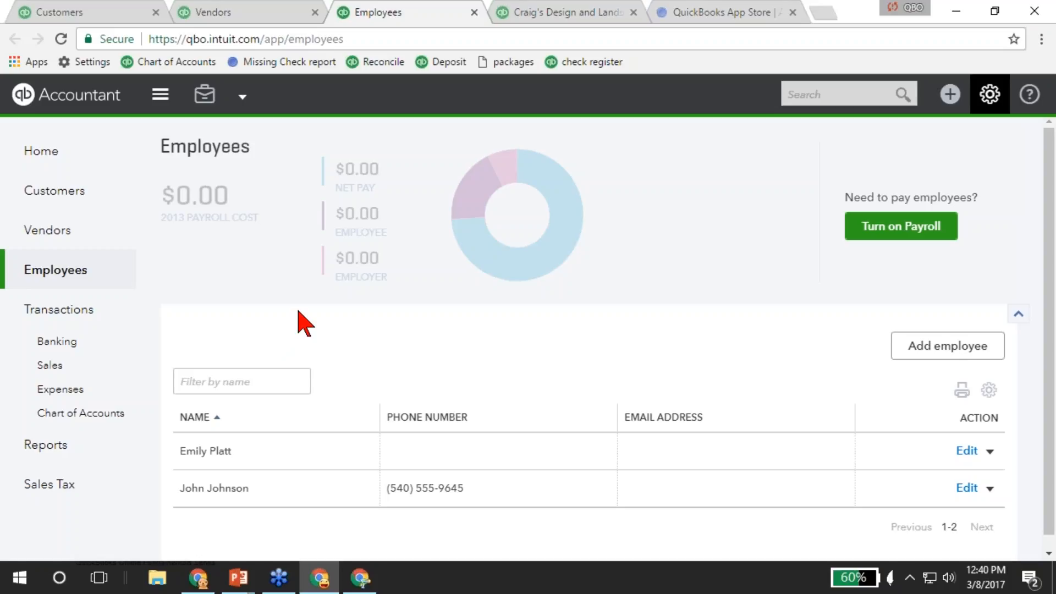
{"action": "left_click", "coordinate": [170, 62]}
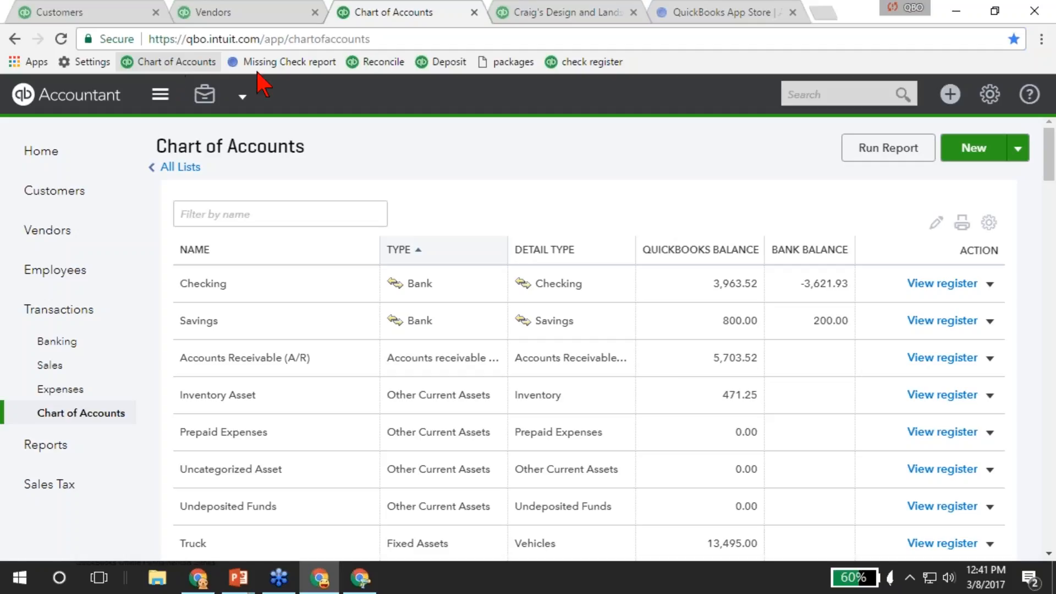
Load the Reconcile page, then the Chart of Accounts in the Profit and Loss tab.
{"action": "left_click", "coordinate": [990, 101]}
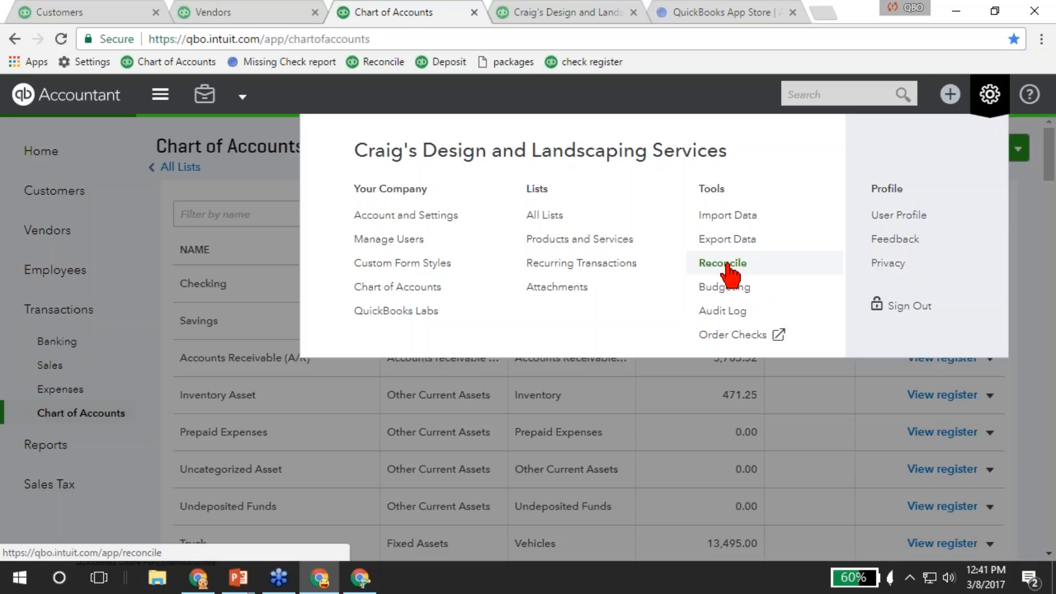
{"action": "left_click", "coordinate": [381, 63]}
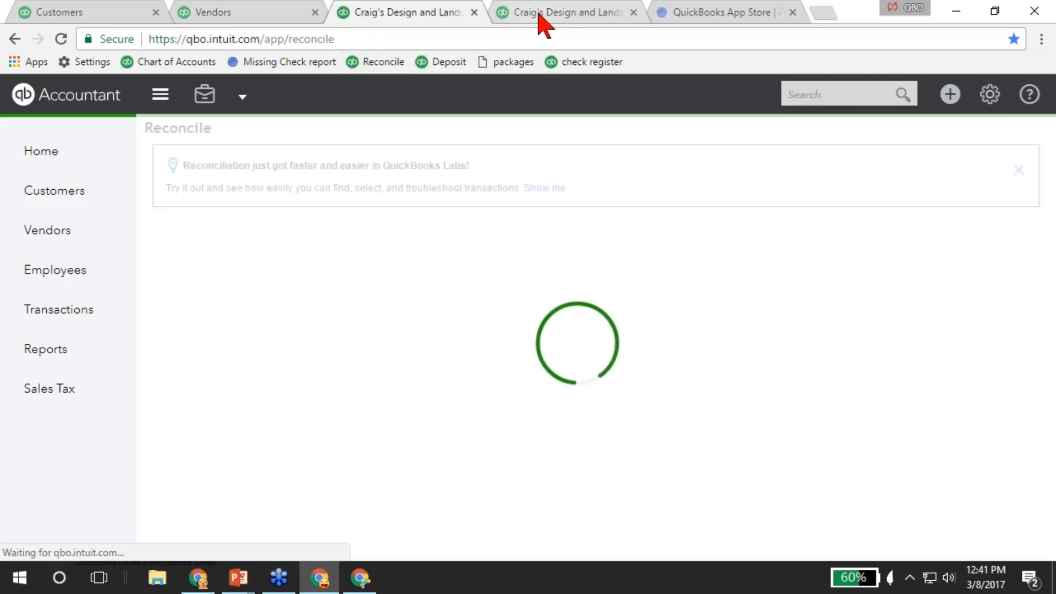
{"action": "left_click", "coordinate": [542, 19]}
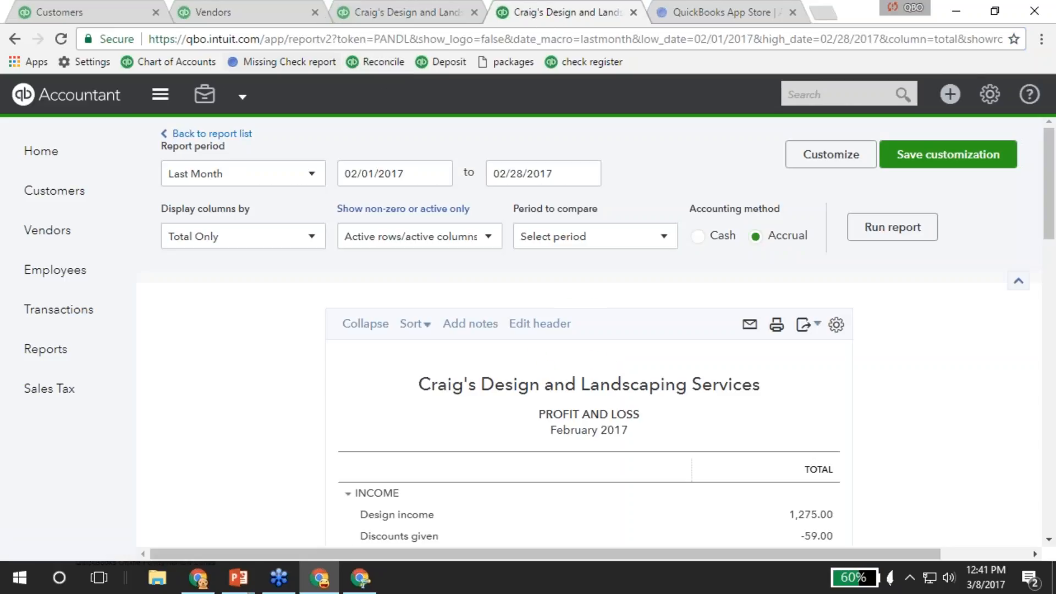
{"action": "left_click", "coordinate": [165, 63]}
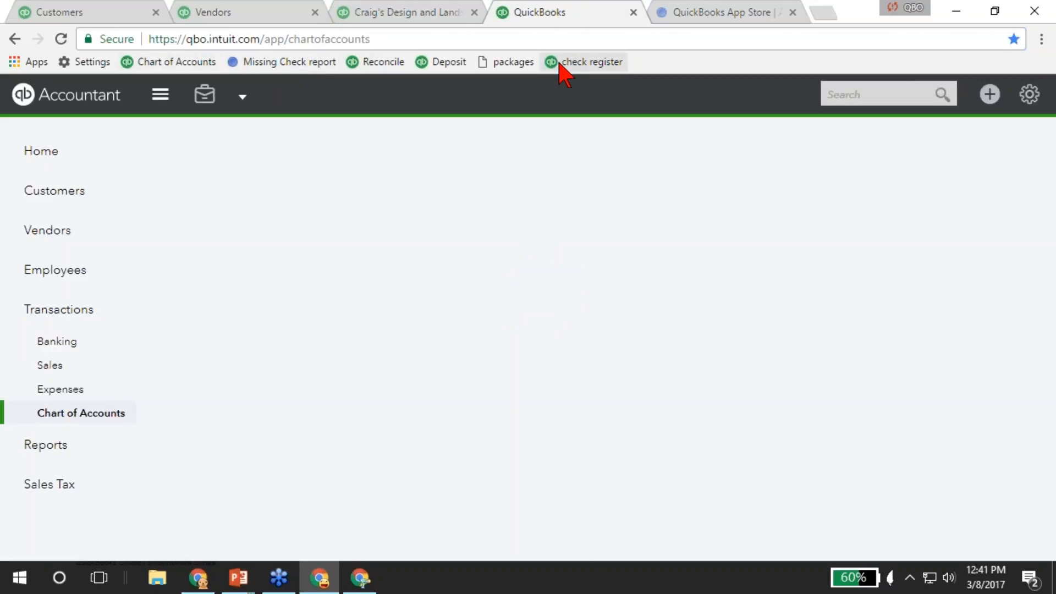
In the Craig's Design tab, open Transactions > Sales.
{"action": "left_click", "coordinate": [370, 13]}
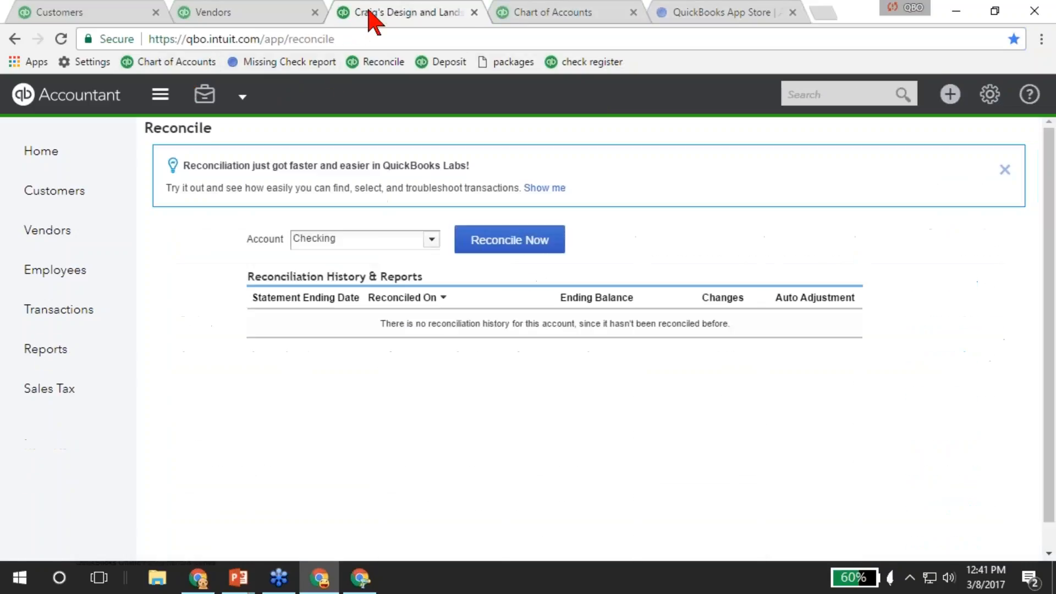
{"action": "left_click", "coordinate": [66, 310]}
{"action": "left_click", "coordinate": [56, 368]}
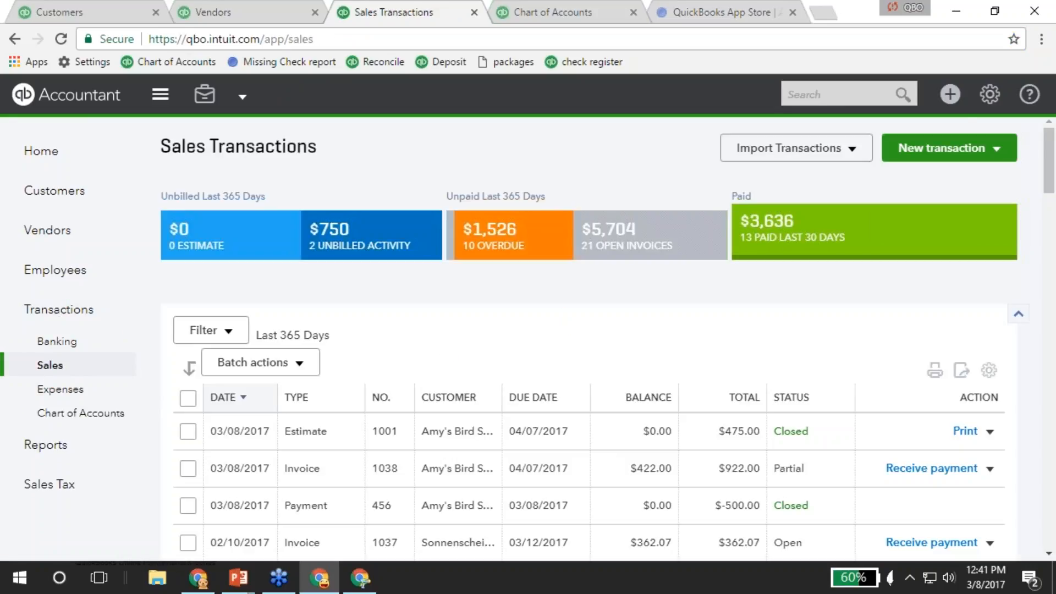
Bookmark the Sales Transactions page with its name shortened to 'Sales'.
{"action": "left_click", "coordinate": [1013, 41]}
{"action": "left_click", "coordinate": [911, 101]}
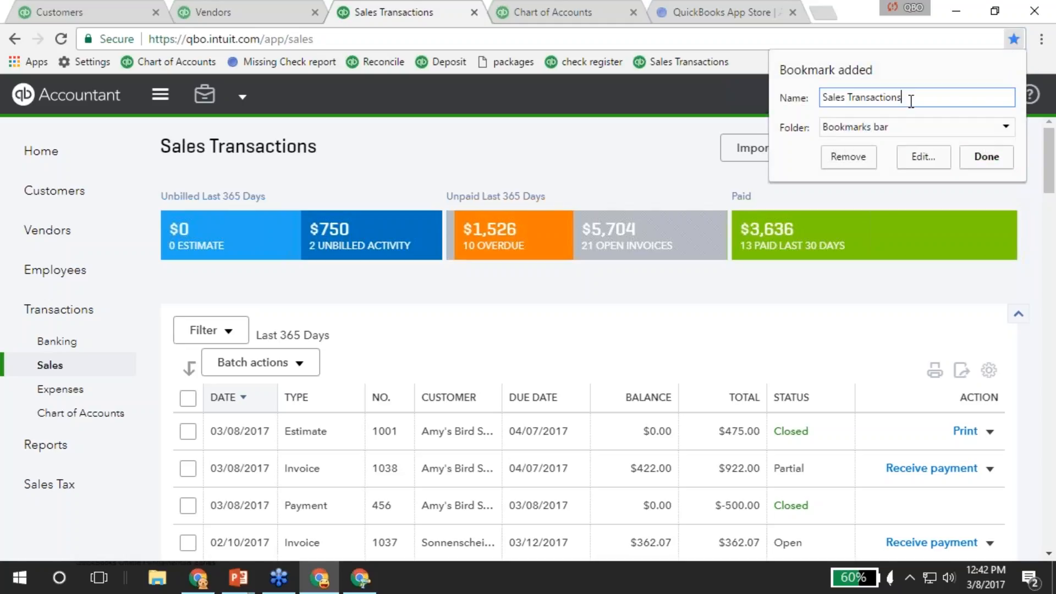
{"action": "key", "text": "BackSpace"}
{"action": "key", "text": "BackSpace"}
{"action": "key", "text": "BackSpace"}
{"action": "key", "text": "BackSpace"}
{"action": "key", "text": "BackSpace"}
{"action": "key", "text": "BackSpace"}
{"action": "key", "text": "BackSpace"}
{"action": "key", "text": "BackSpace"}
{"action": "key", "text": "BackSpace"}
{"action": "key", "text": "BackSpace"}
{"action": "key", "text": "BackSpace"}
{"action": "key", "text": "BackSpace"}
{"action": "key", "text": "BackSpace"}
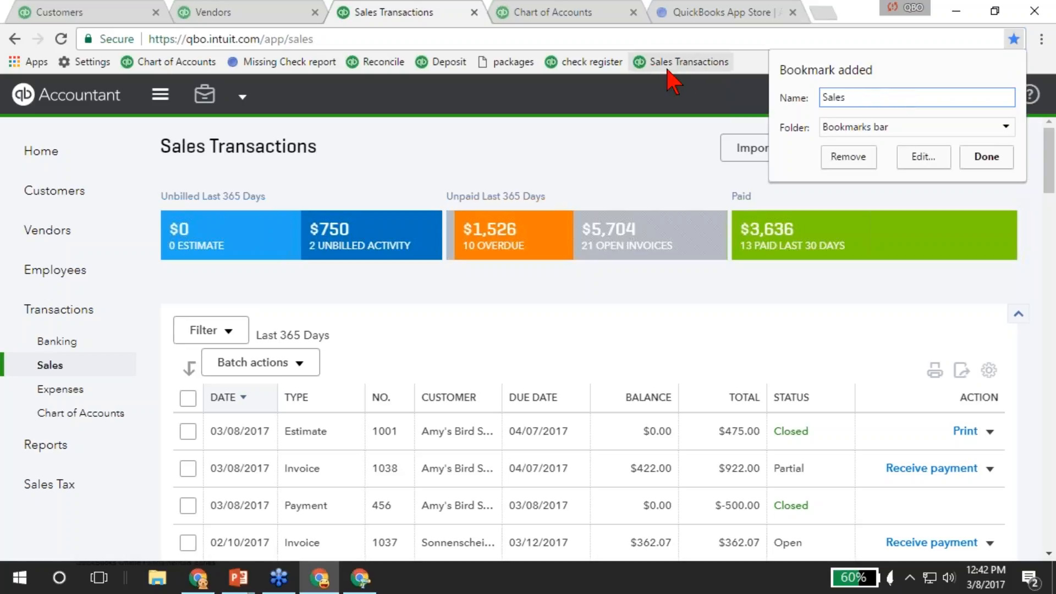
{"action": "left_click", "coordinate": [990, 158]}
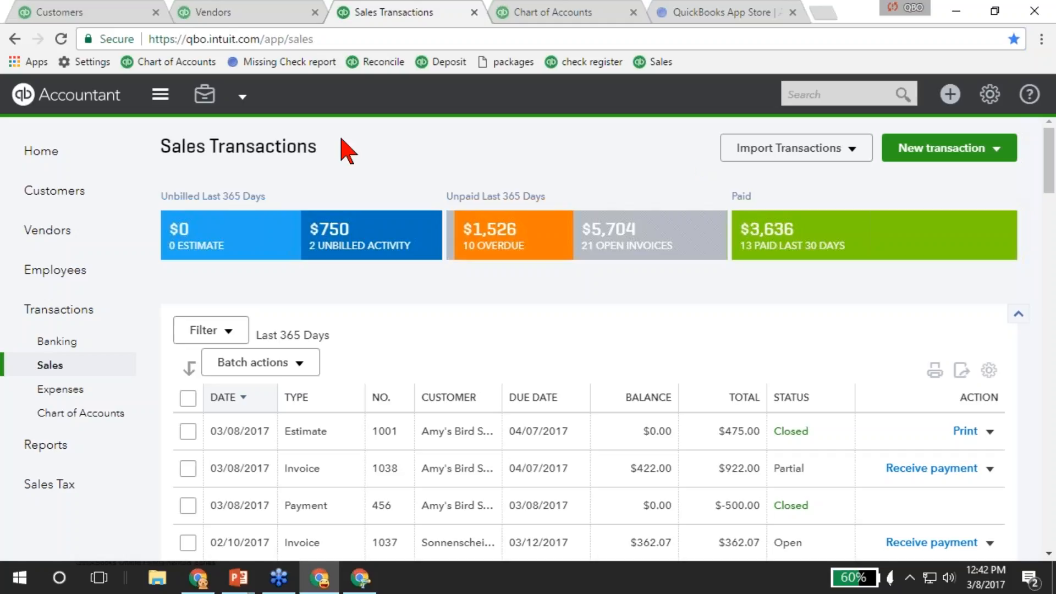
Open the Chart of Accounts from its bookmark and highlight 'chartofaccounts' in the URL.
{"action": "left_click", "coordinate": [245, 98]}
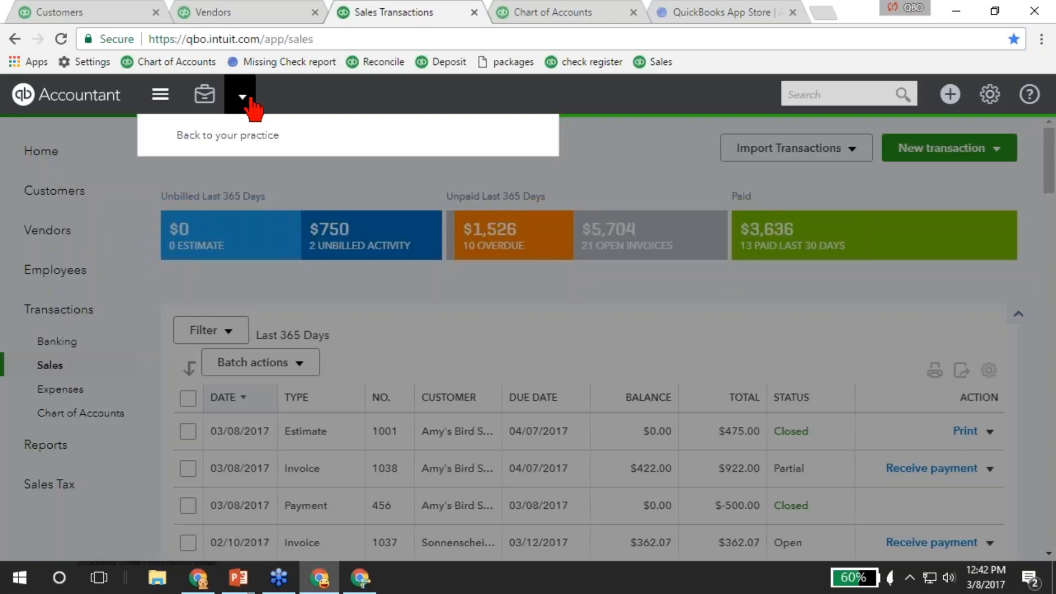
{"action": "left_click", "coordinate": [243, 142]}
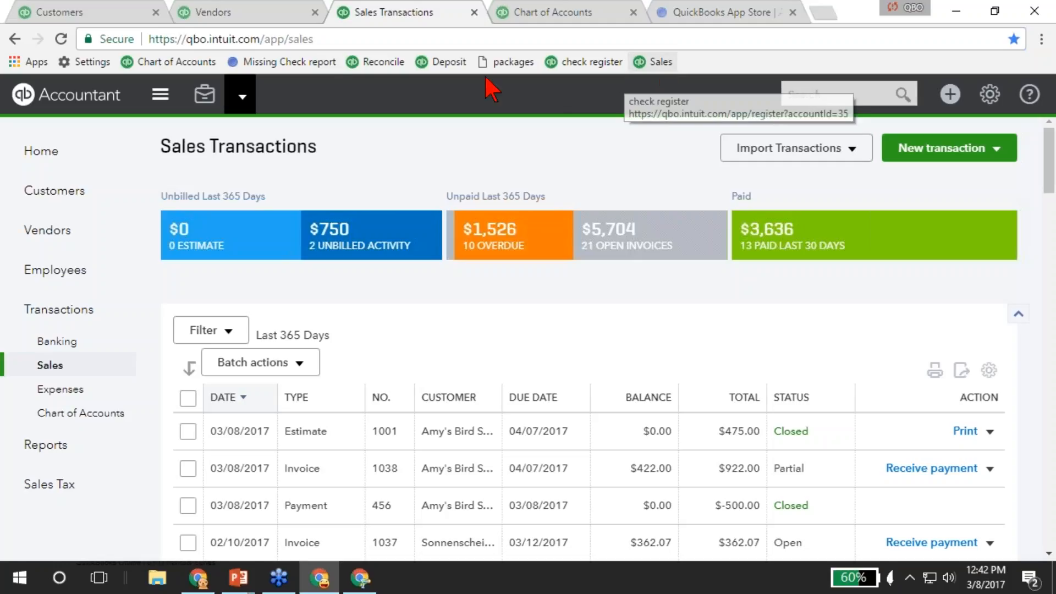
{"action": "left_click", "coordinate": [165, 62]}
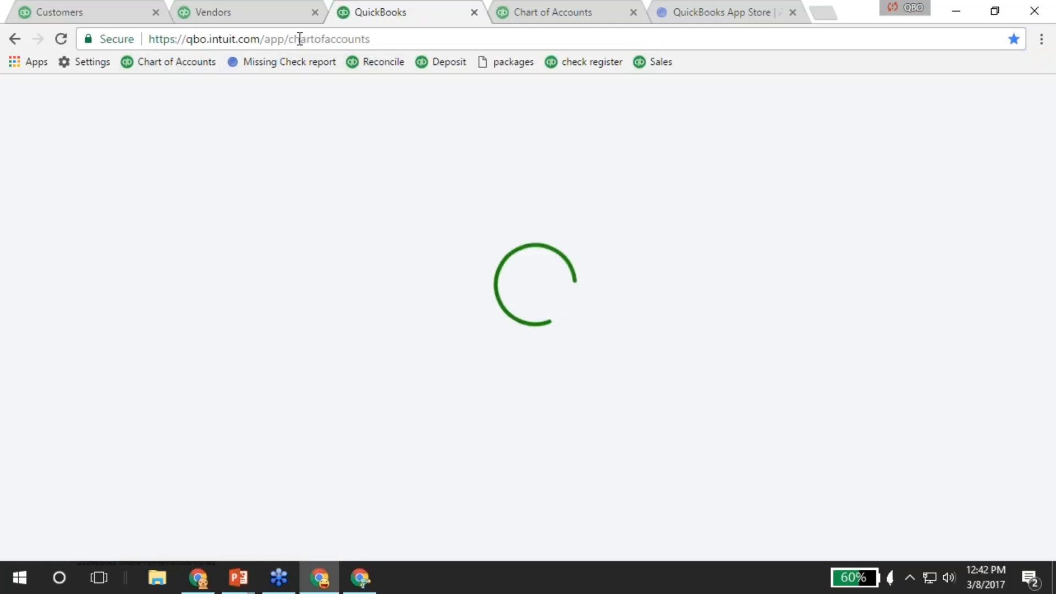
{"action": "left_click_drag", "start_coordinate": [290, 39], "coordinate": [391, 38]}
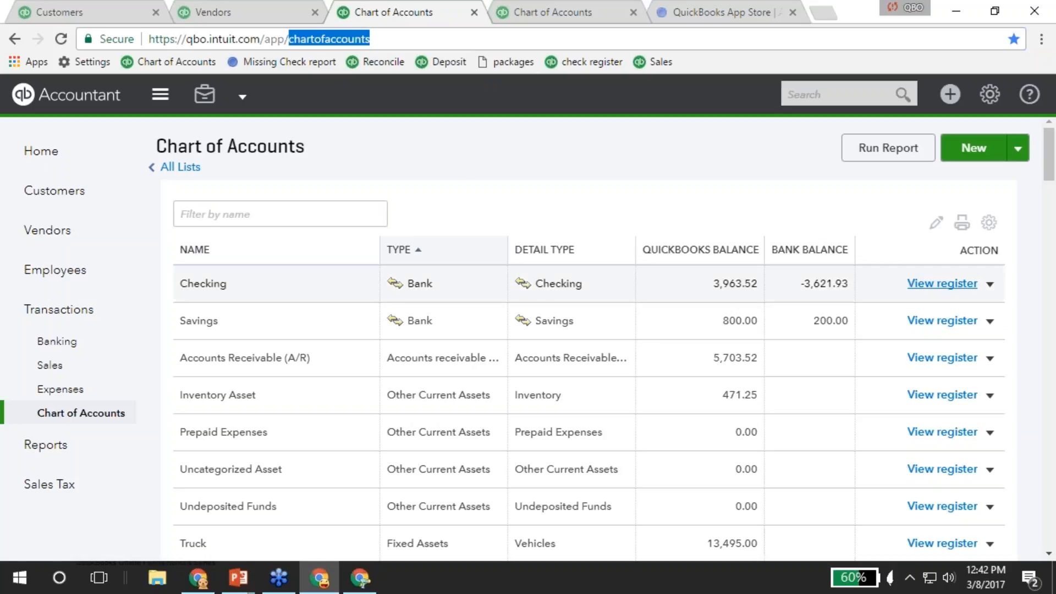
{"action": "left_click", "coordinate": [942, 286]}
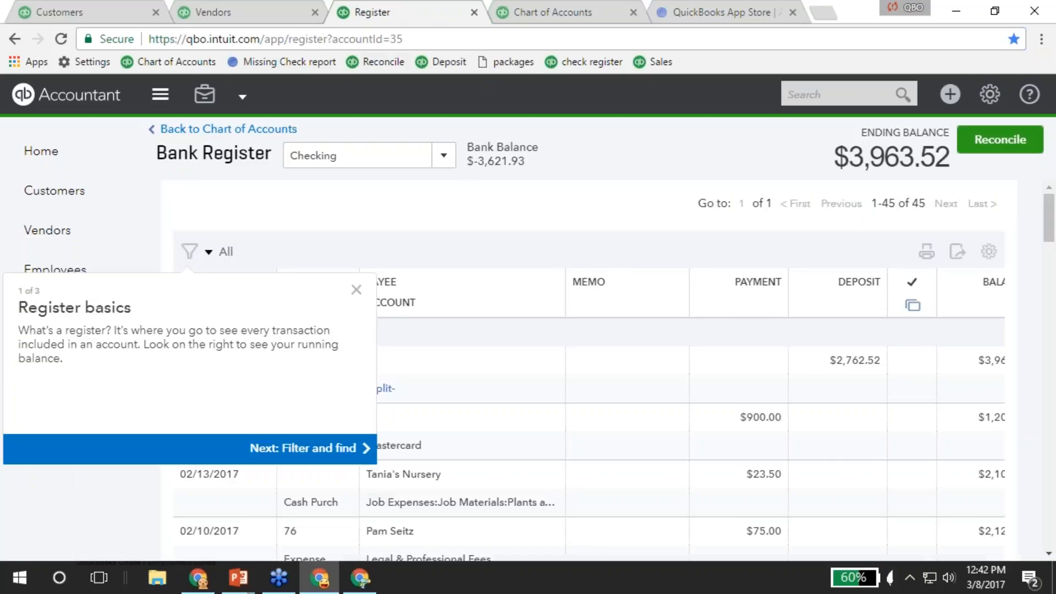
{"action": "left_click_drag", "start_coordinate": [334, 38], "coordinate": [404, 40]}
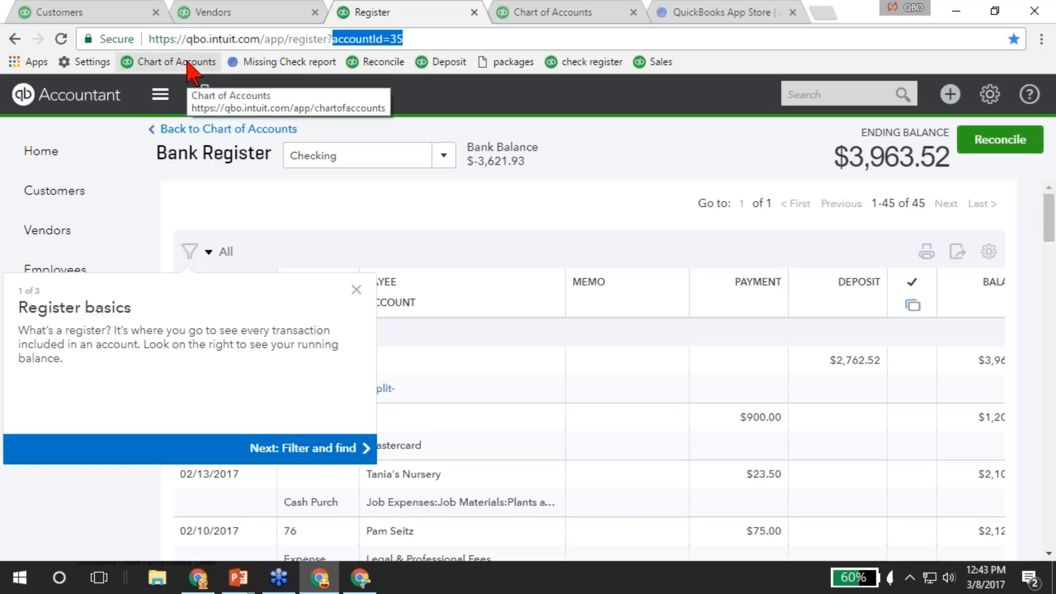
{"action": "left_click", "coordinate": [206, 130]}
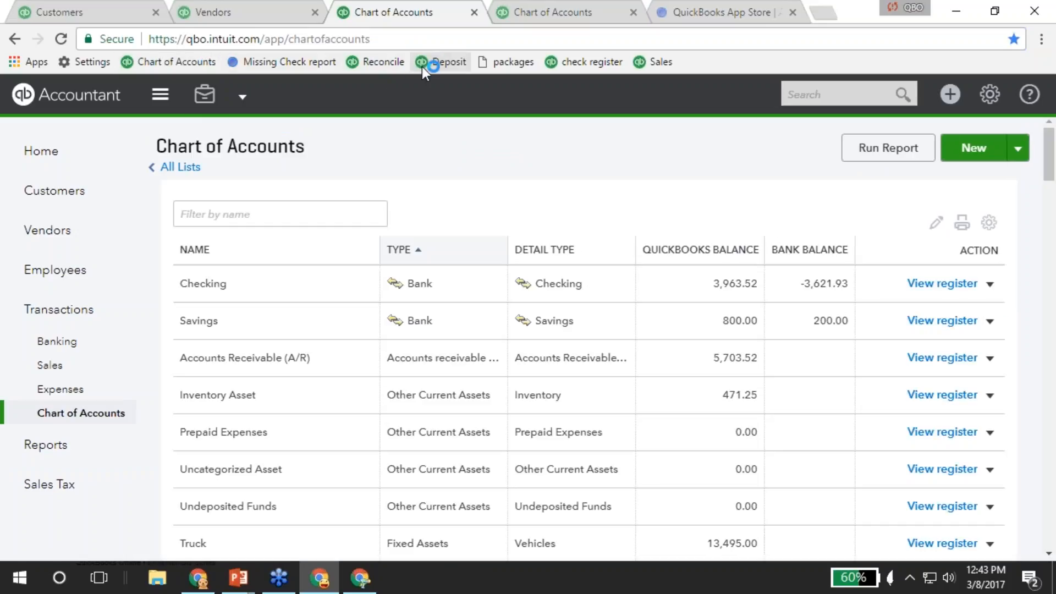
Move Reconcile after Deposit, packages after Settings, and check register after Reconcile.
{"action": "left_click_drag", "start_coordinate": [385, 61], "coordinate": [455, 69]}
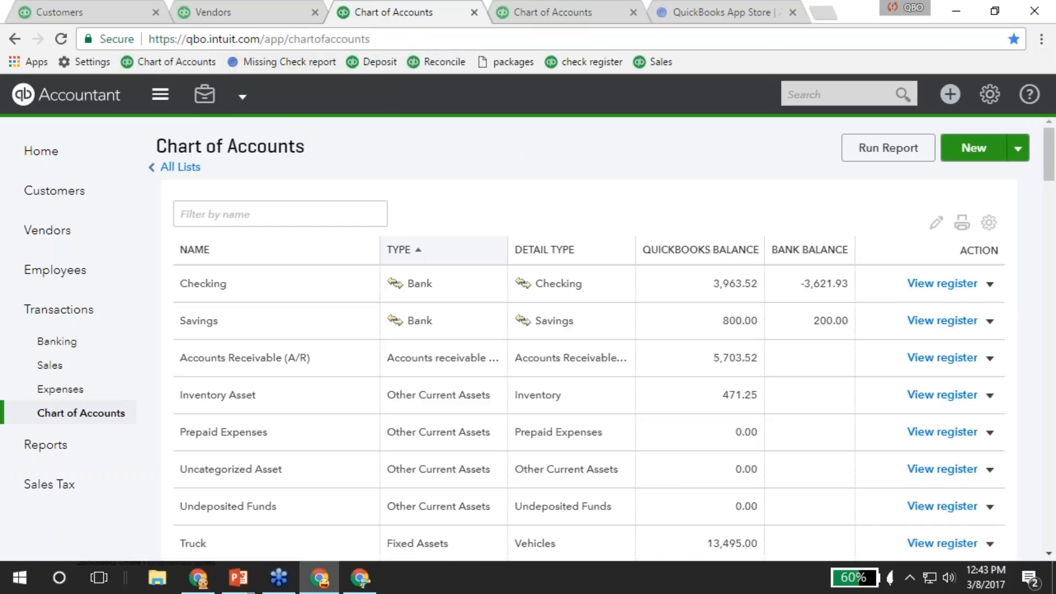
{"action": "left_click_drag", "start_coordinate": [520, 65], "coordinate": [129, 62]}
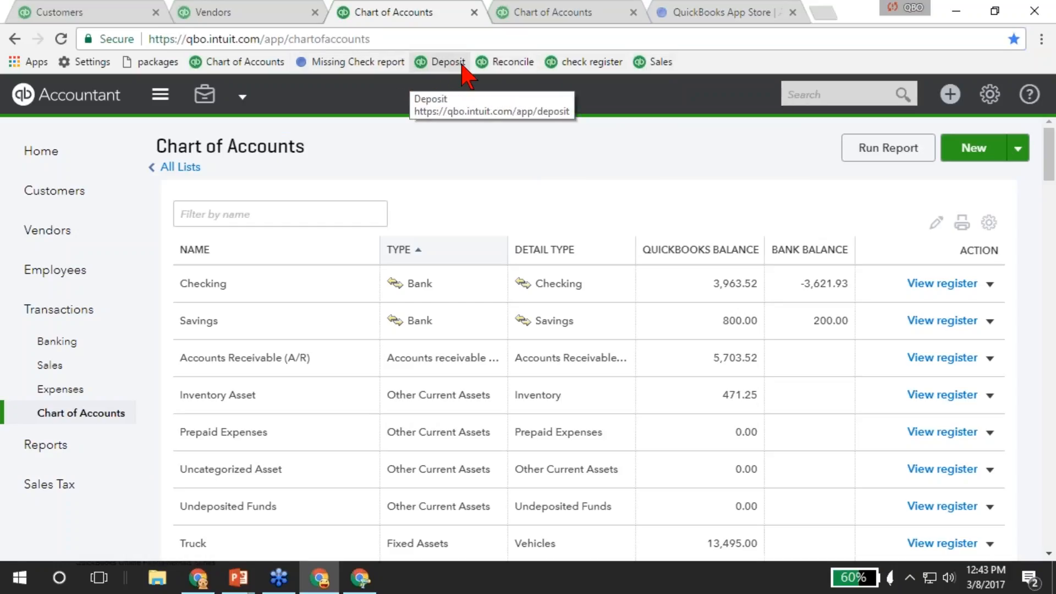
{"action": "mouse_move", "coordinate": [566, 62]}
{"action": "left_mouse_down"}
{"action": "mouse_move", "coordinate": [431, 61]}
{"action": "mouse_move", "coordinate": [610, 63]}
{"action": "left_mouse_up"}
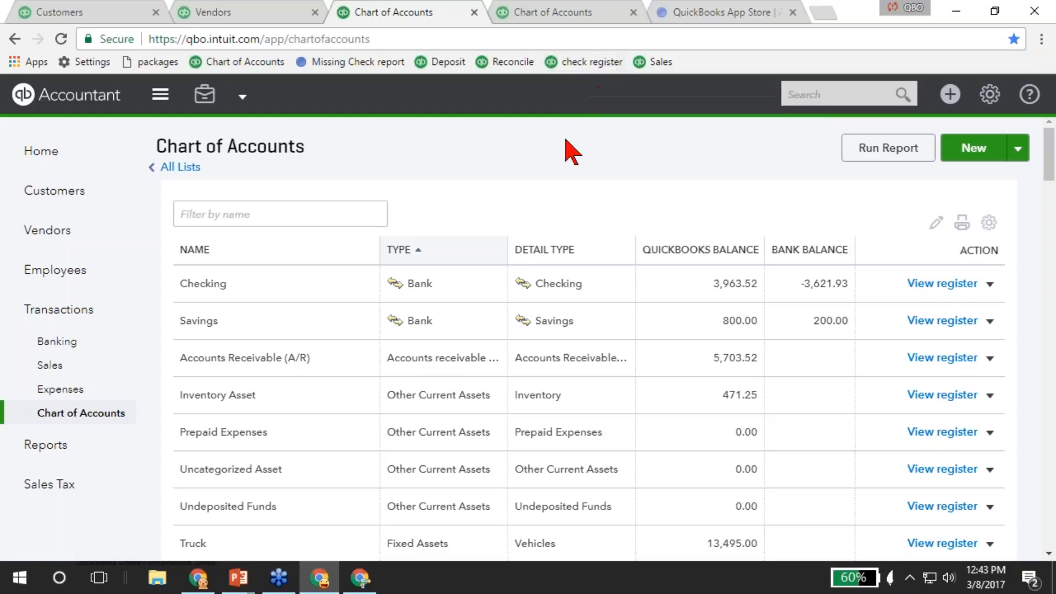
{"action": "left_click", "coordinate": [911, 8]}
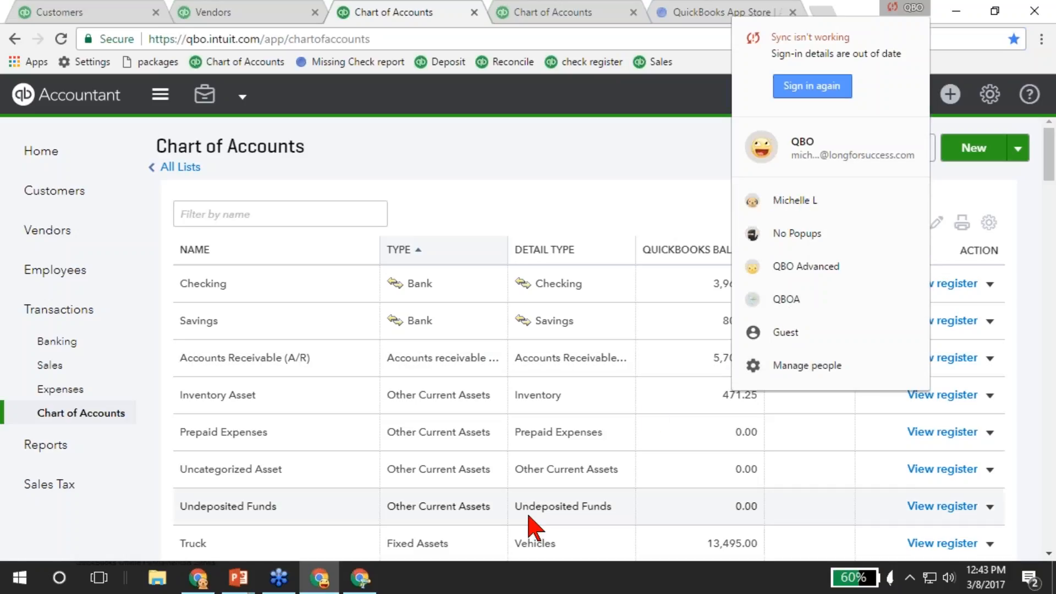
{"action": "left_click", "coordinate": [397, 586]}
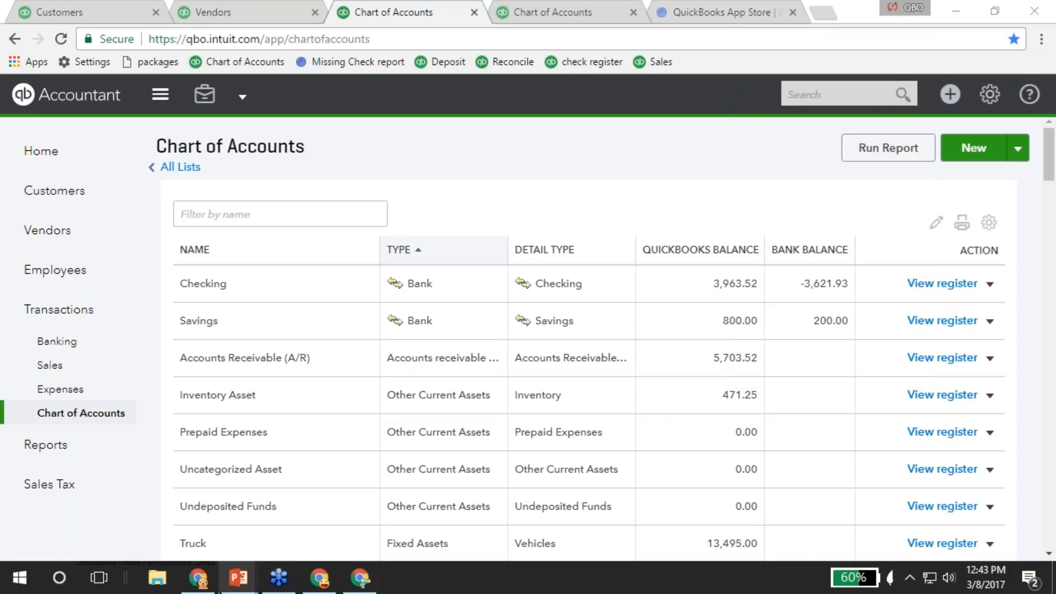
{"action": "mouse_move", "coordinate": [204, 590]}
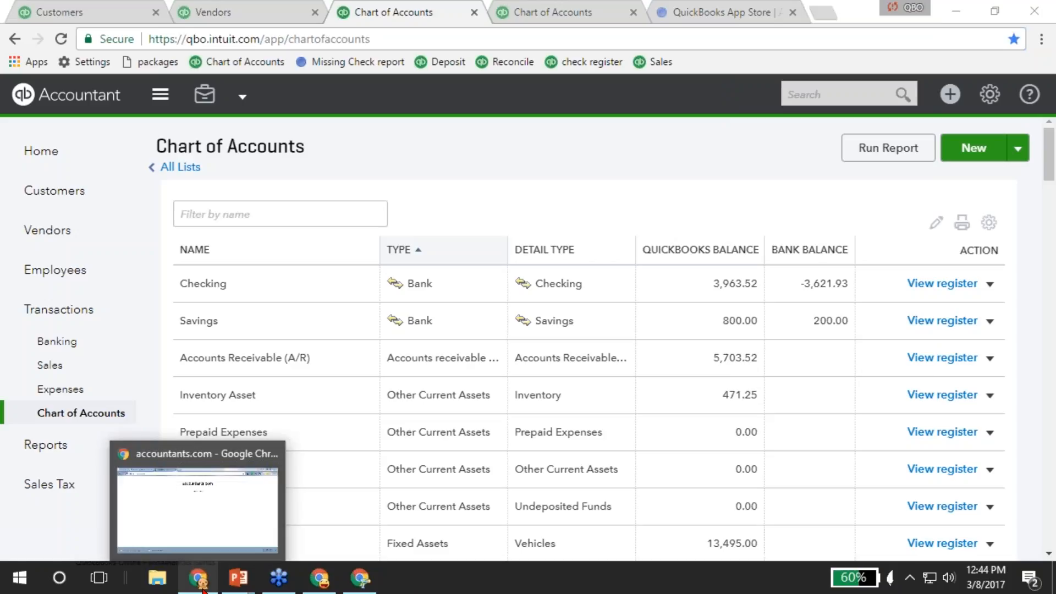
{"action": "mouse_move", "coordinate": [319, 589]}
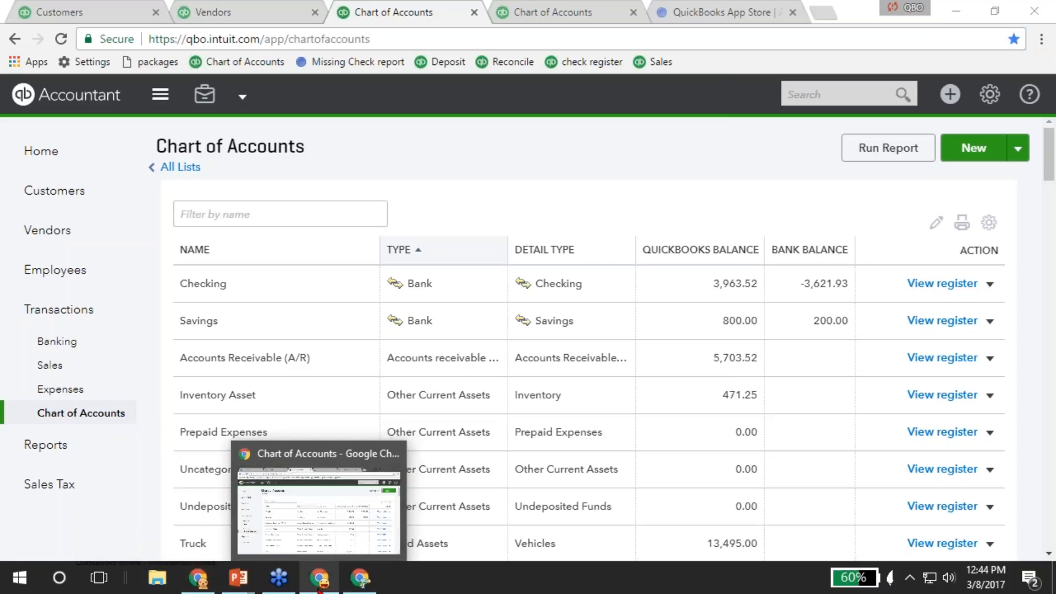
{"action": "mouse_move", "coordinate": [359, 590]}
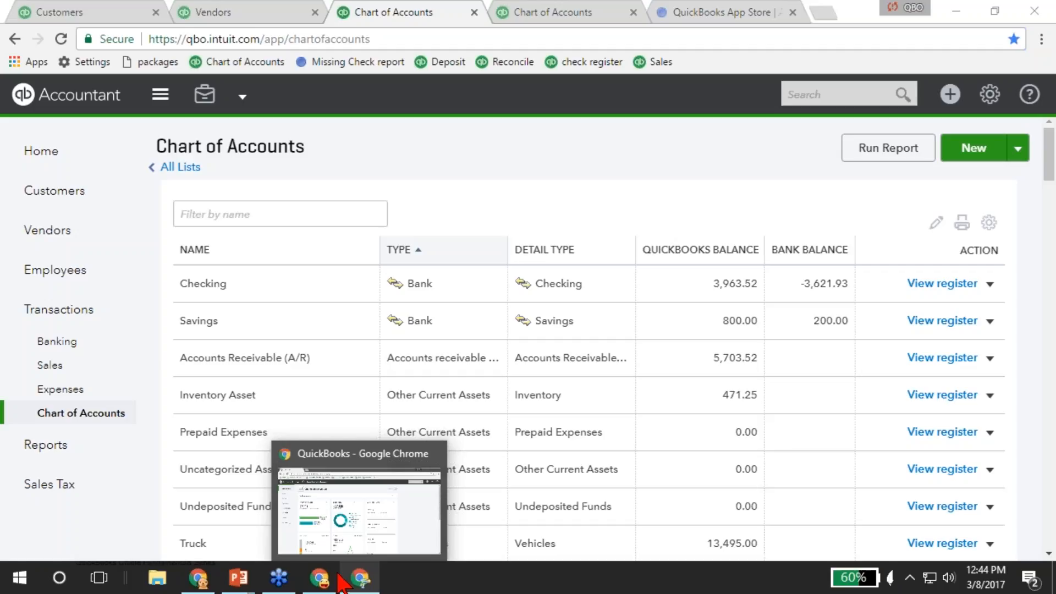
{"action": "left_click", "coordinate": [321, 581]}
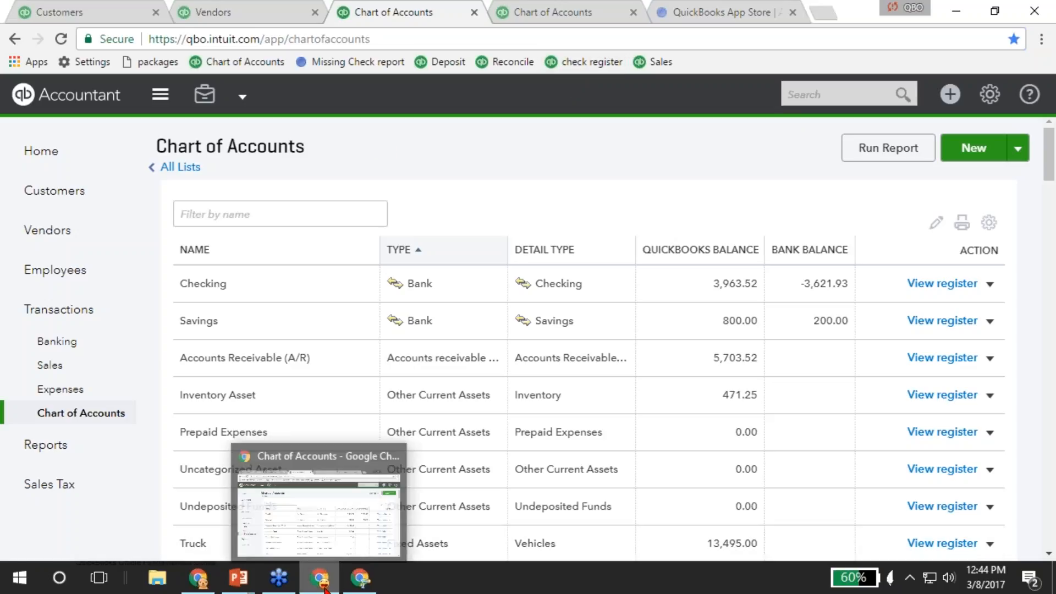
{"action": "left_click", "coordinate": [1041, 40]}
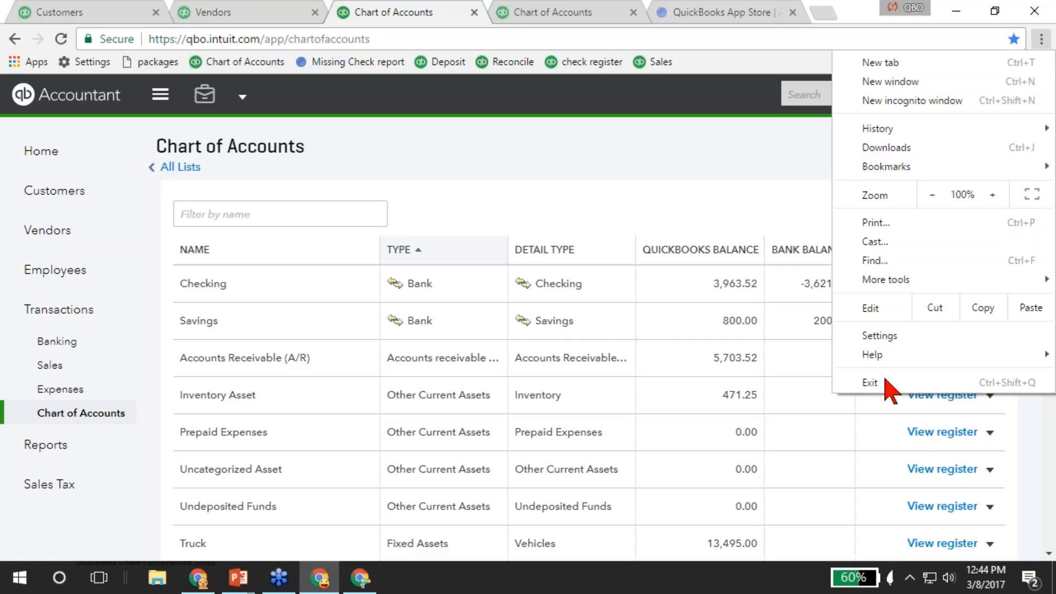
{"action": "left_click", "coordinate": [887, 334]}
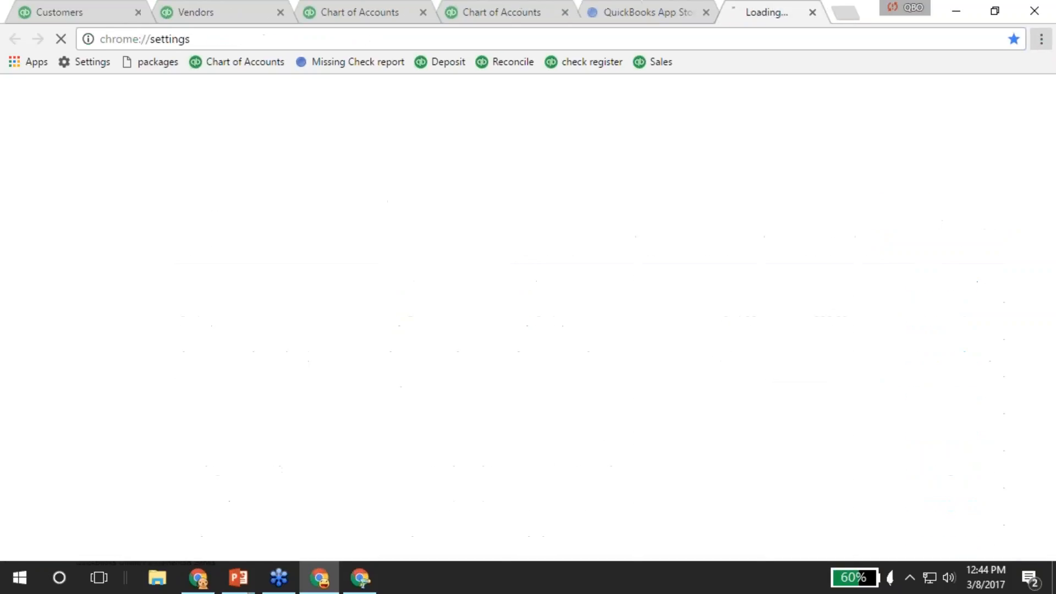
{"action": "scroll", "coordinate": [397, 366], "scroll_direction": "down", "scroll_amount": 4}
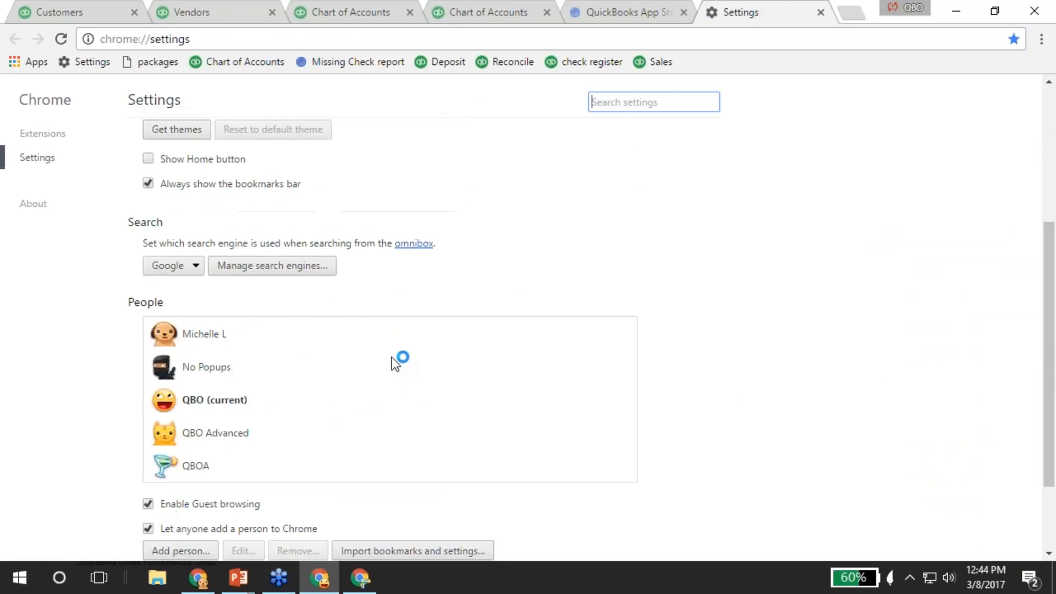
{"action": "scroll", "coordinate": [198, 252], "scroll_direction": "down", "scroll_amount": 1}
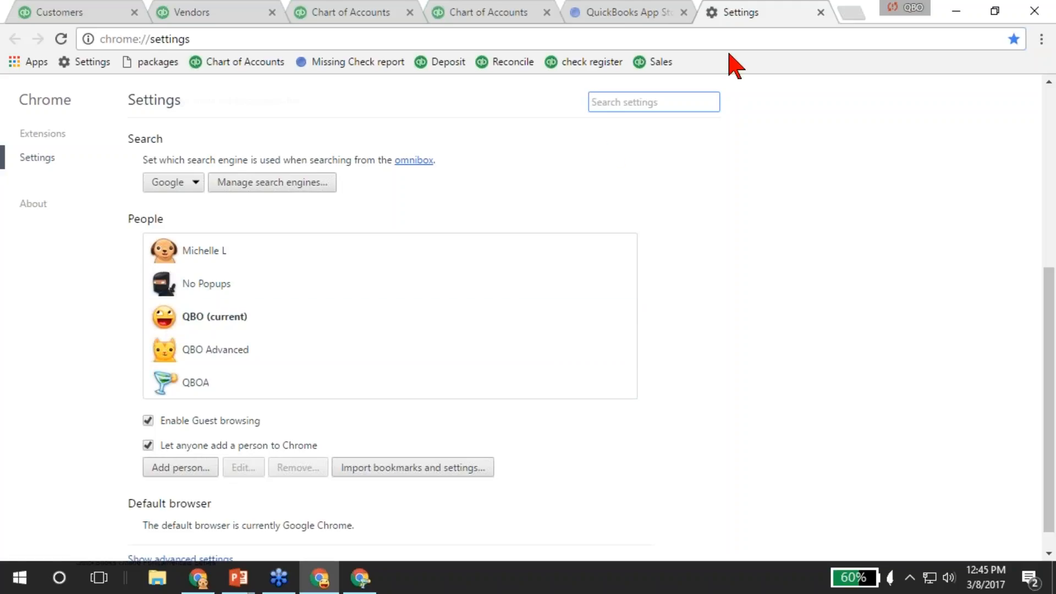
{"action": "left_click", "coordinate": [820, 13]}
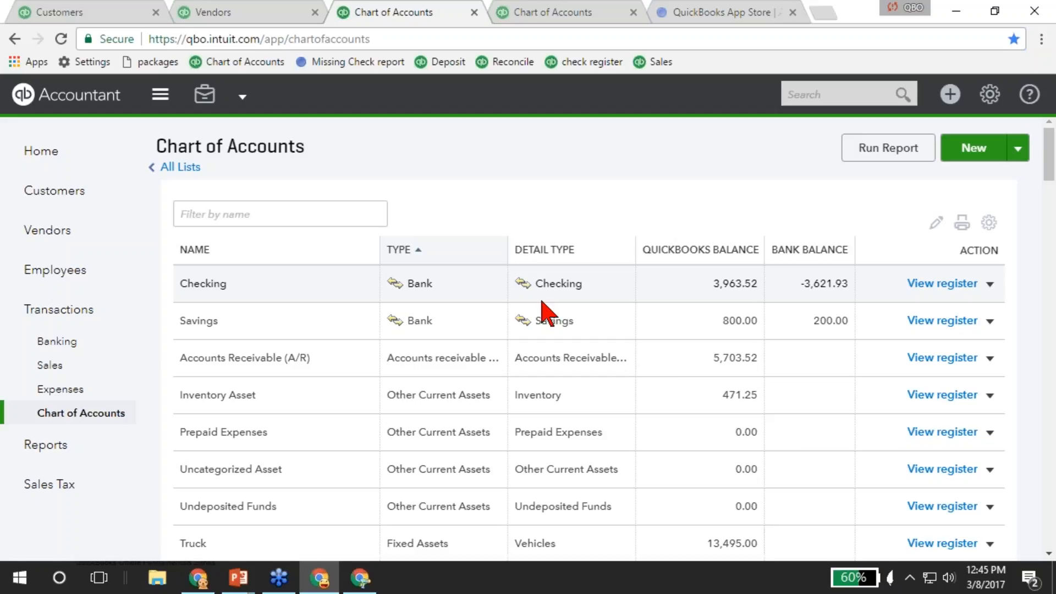
From the Vendors page, start a new bill for Bob's Burger Joint.
{"action": "left_click", "coordinate": [245, 22]}
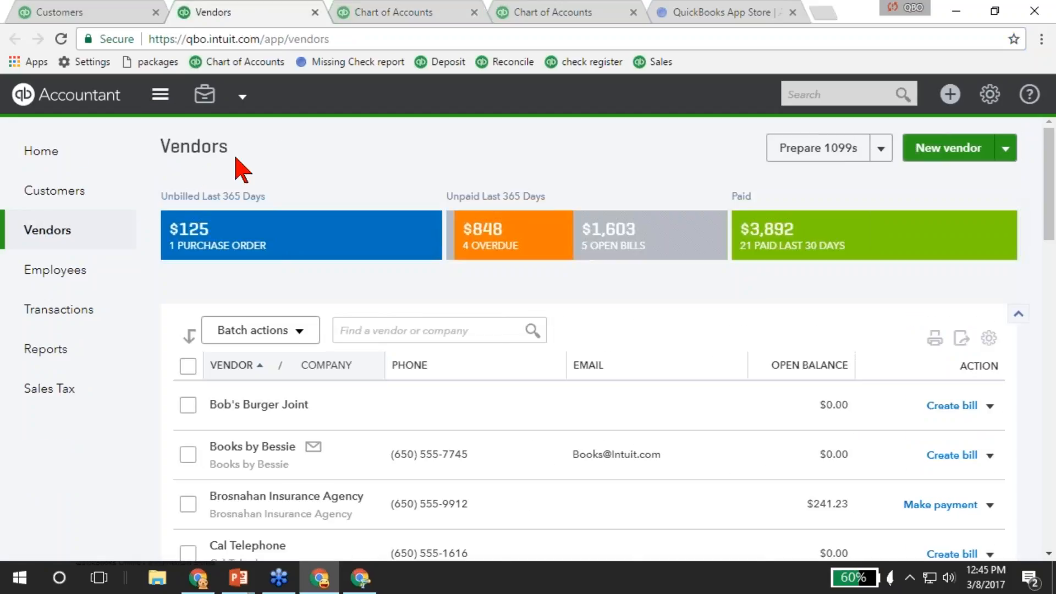
{"action": "left_click", "coordinate": [950, 94]}
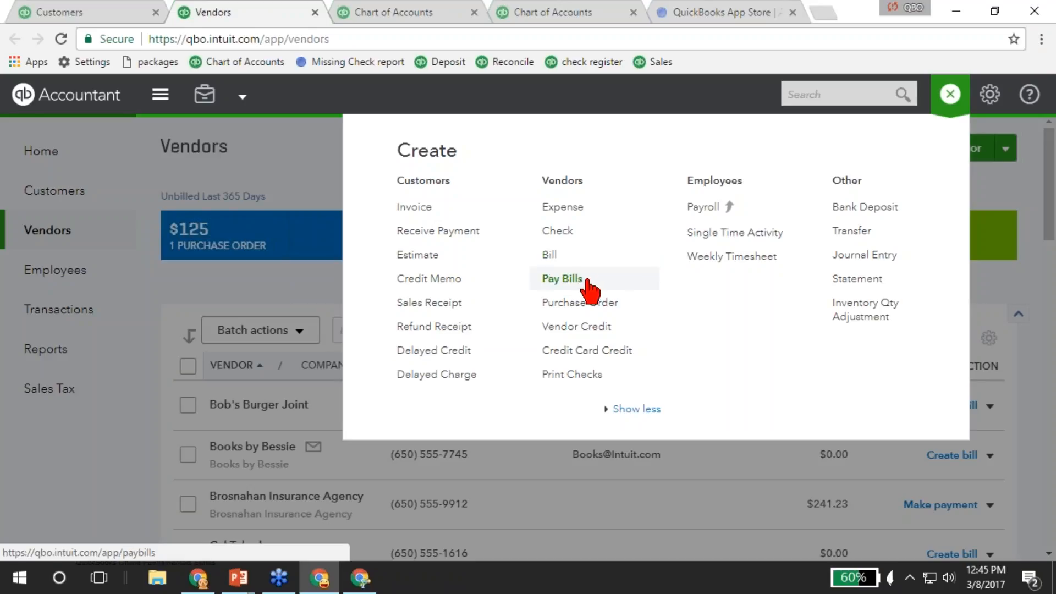
{"action": "left_click", "coordinate": [557, 255]}
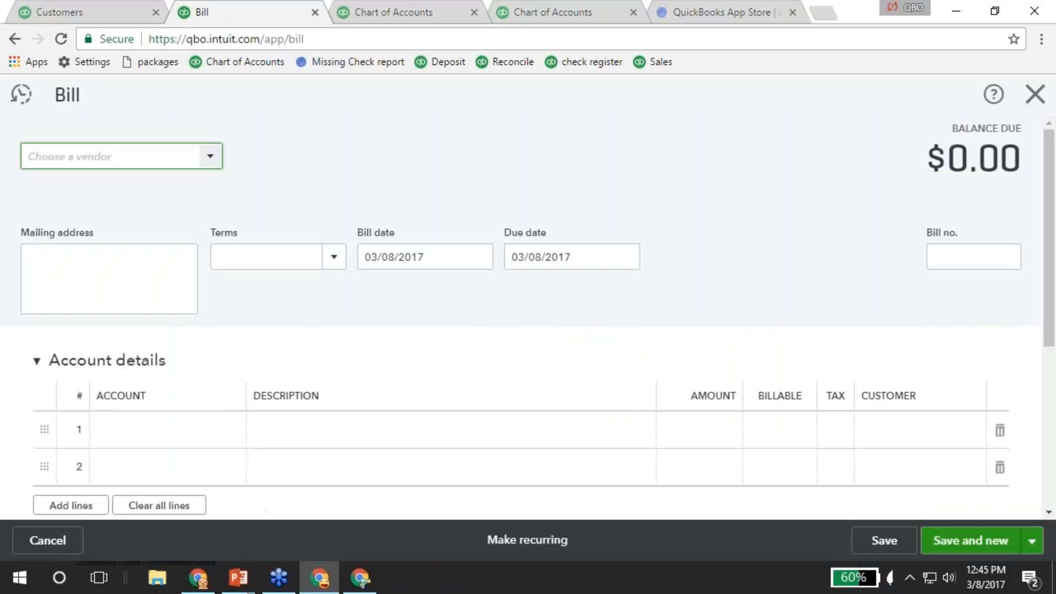
{"action": "left_click", "coordinate": [212, 159]}
{"action": "left_click", "coordinate": [84, 218]}
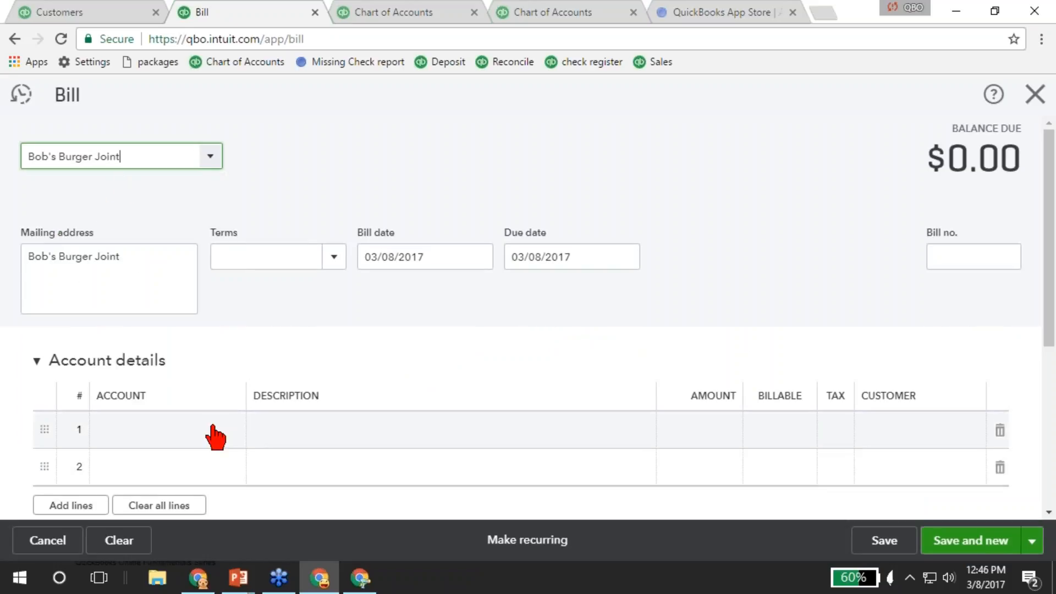
Add a billable Advertising line for 500 to the bill.
{"action": "left_click", "coordinate": [213, 428]}
{"action": "type", "text": "A"}
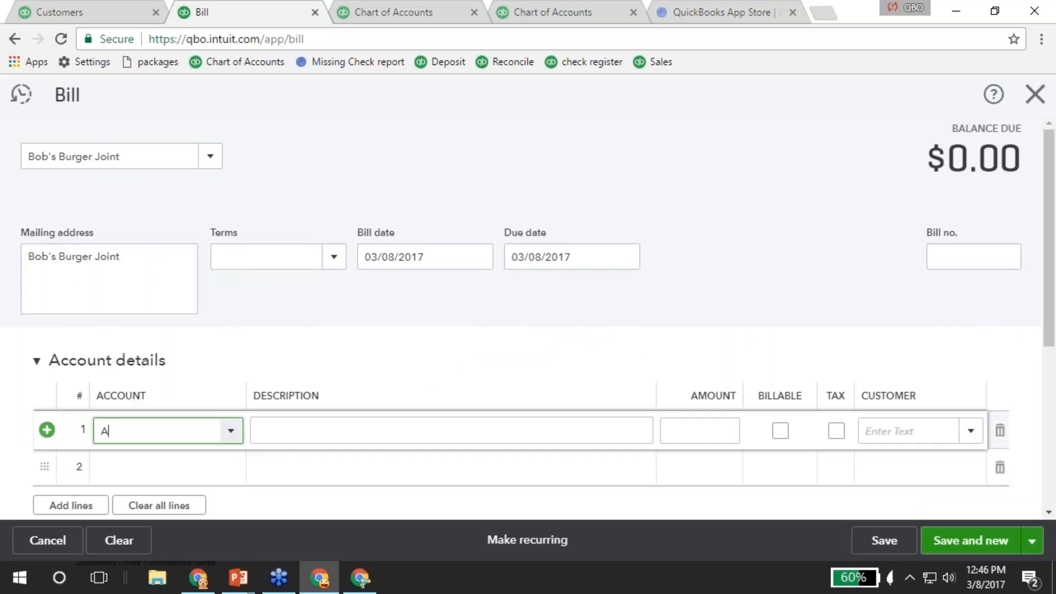
{"action": "type", "text": "dvertising"}
{"action": "key", "text": "Tab"}
{"action": "key", "text": "Tab"}
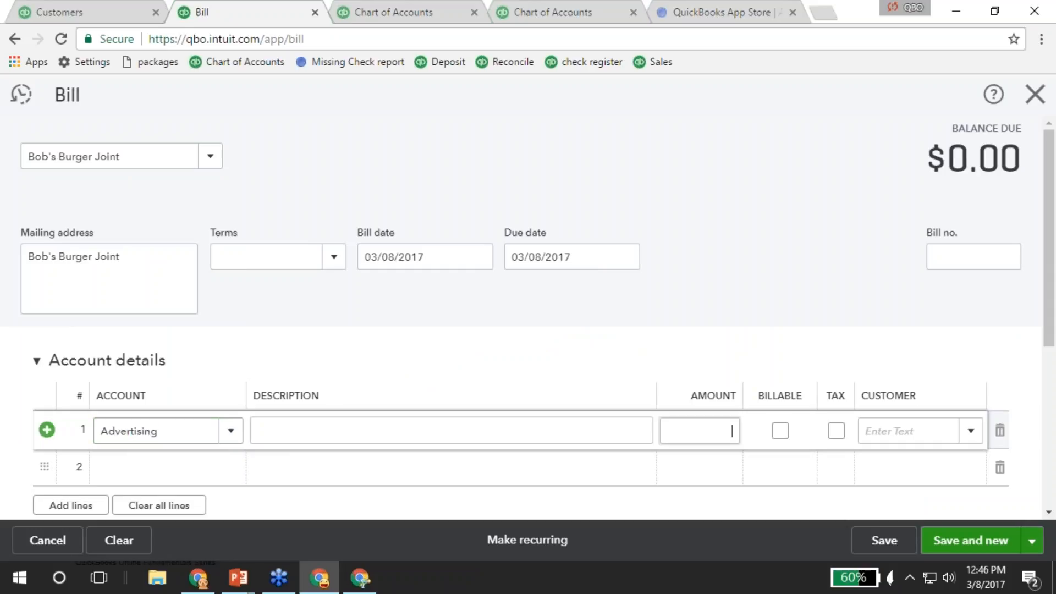
{"action": "type", "text": "500"}
{"action": "key", "text": "Tab"}
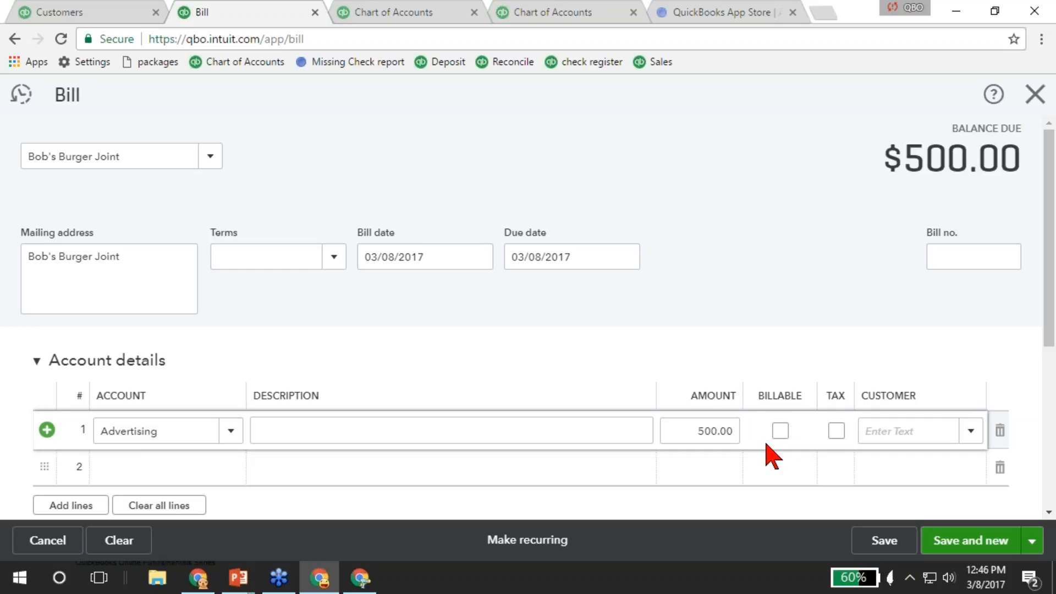
{"action": "left_click", "coordinate": [780, 431]}
Expand Item details, then save and close the $500.00 bill.
{"action": "scroll", "coordinate": [365, 354], "scroll_direction": "down", "scroll_amount": 3}
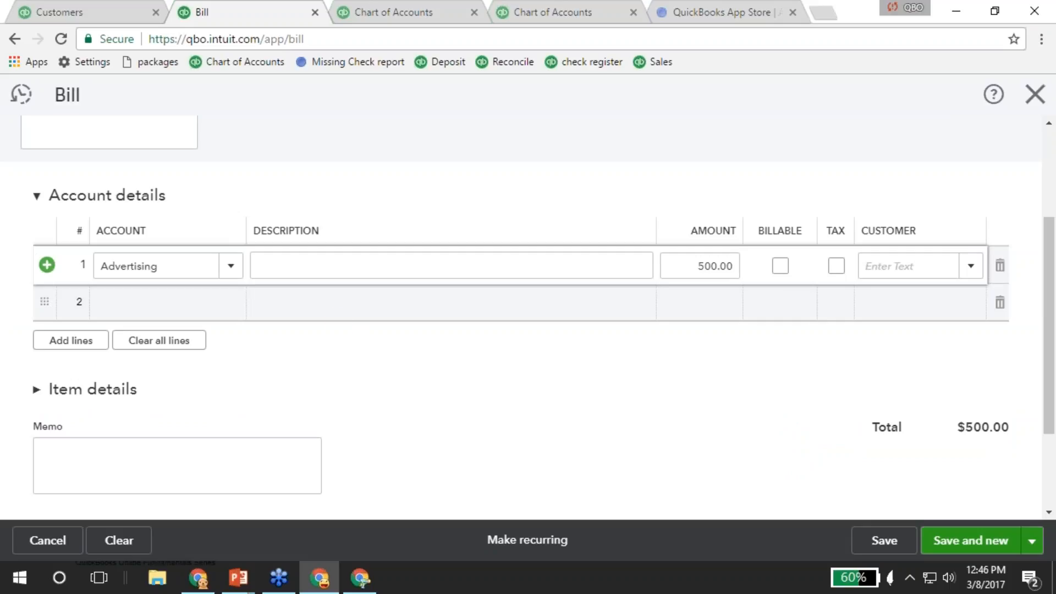
{"action": "left_click", "coordinate": [64, 392]}
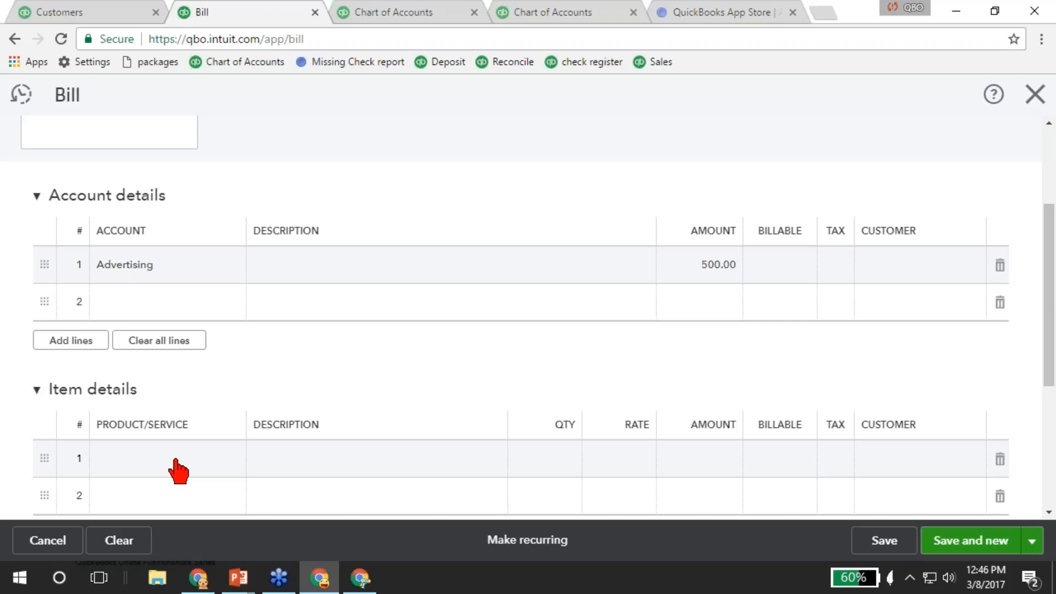
{"action": "left_click", "coordinate": [1032, 542]}
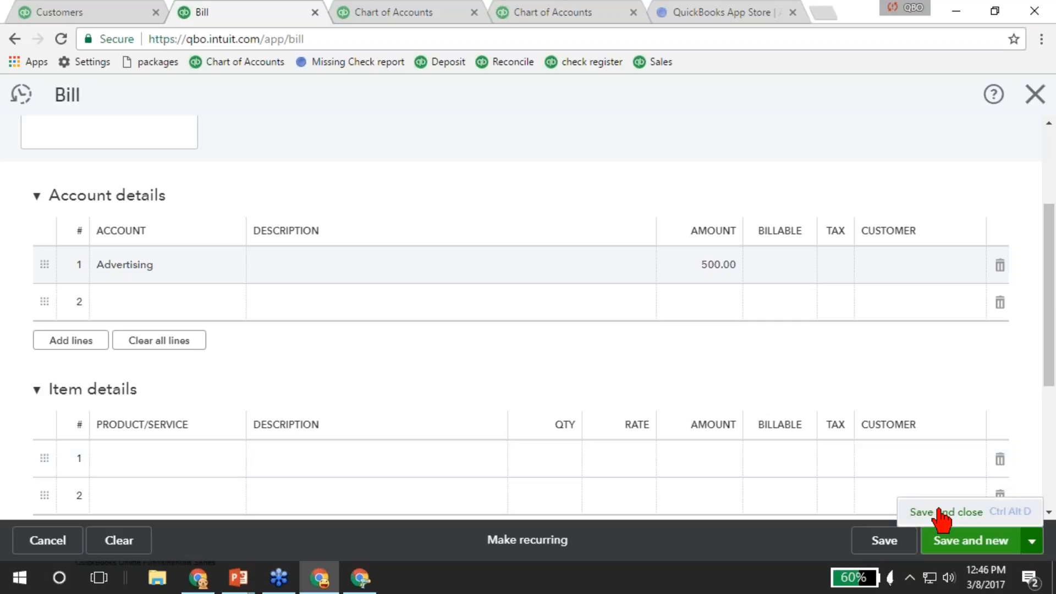
{"action": "left_click", "coordinate": [942, 512]}
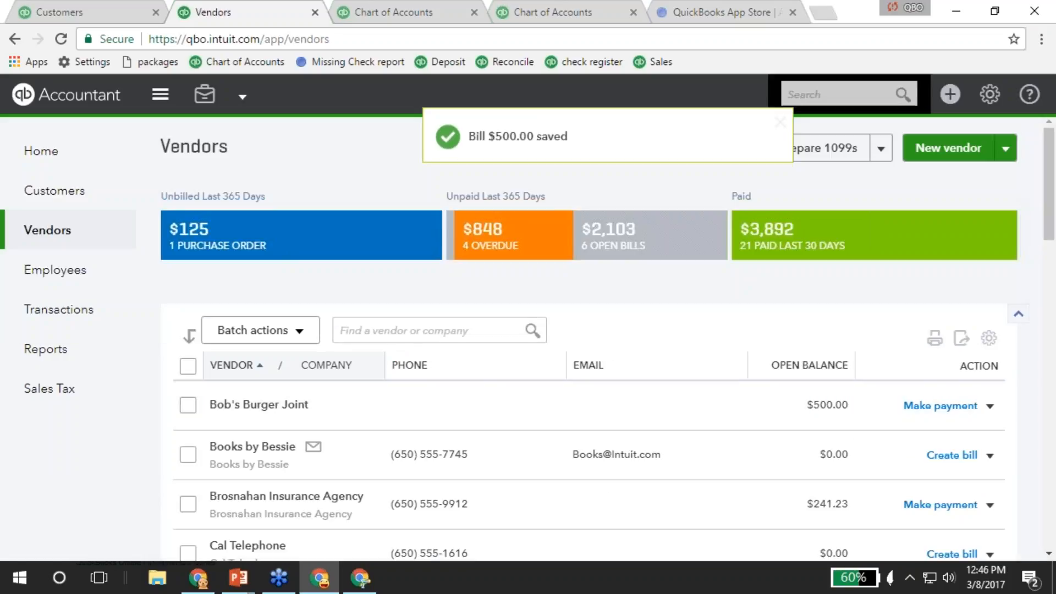
Review the saved $500.00 Bob's Burger Joint bill from recent transactions, then bring up the Create menu.
{"action": "left_click", "coordinate": [864, 92]}
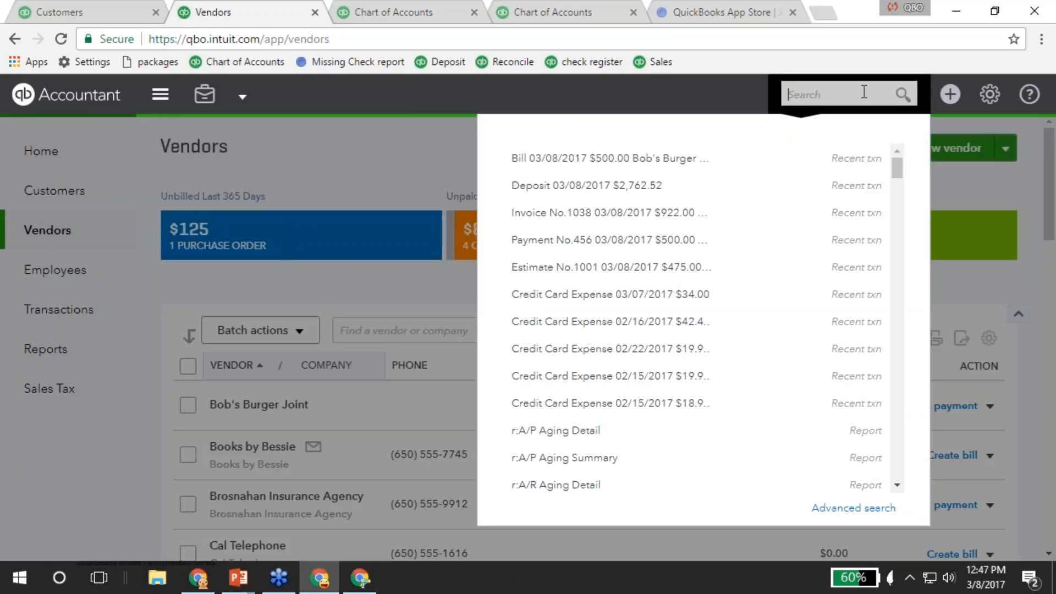
{"action": "left_click", "coordinate": [593, 159]}
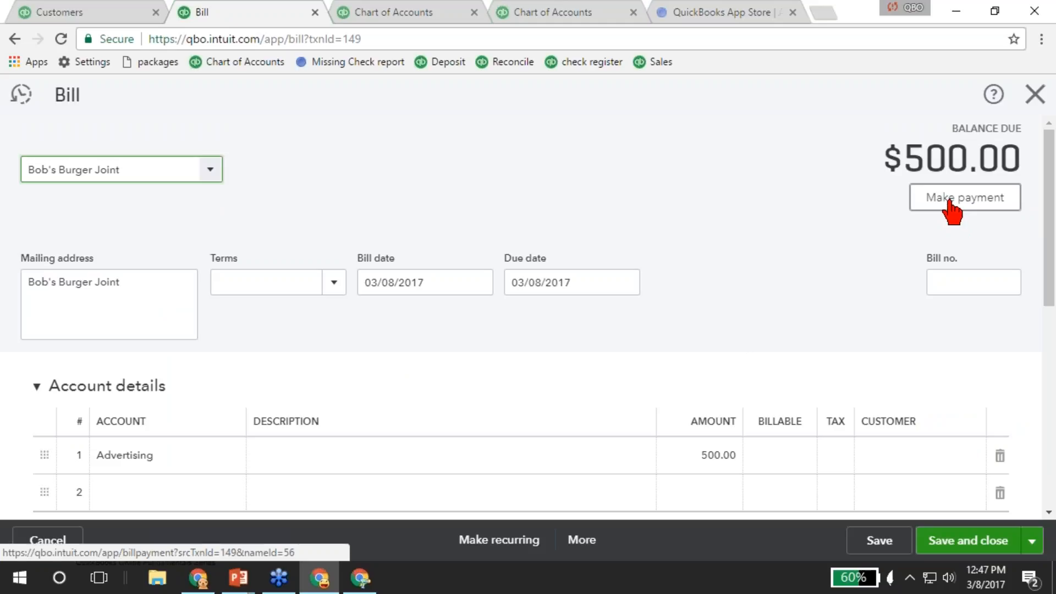
{"action": "left_click", "coordinate": [1033, 96]}
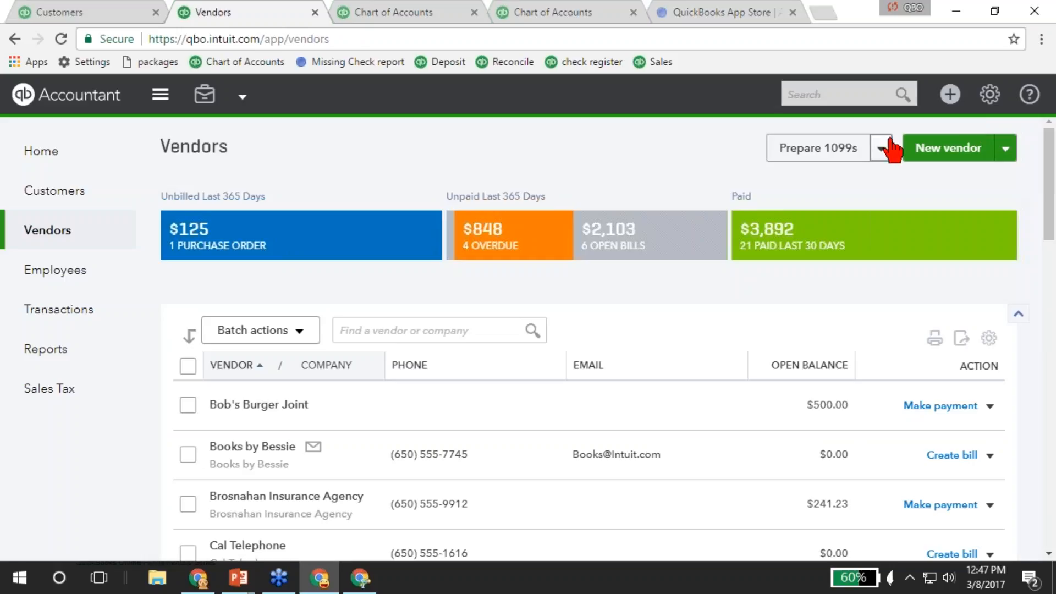
{"action": "left_click", "coordinate": [950, 94]}
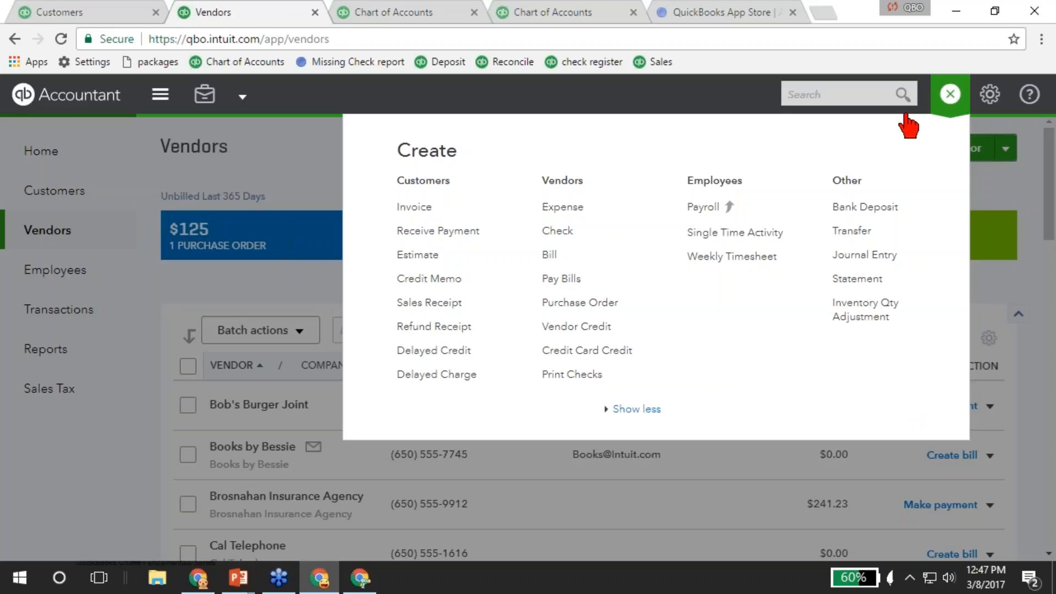
Start Pay Bills from the Checking account with starting check number 71.
{"action": "left_click", "coordinate": [562, 281]}
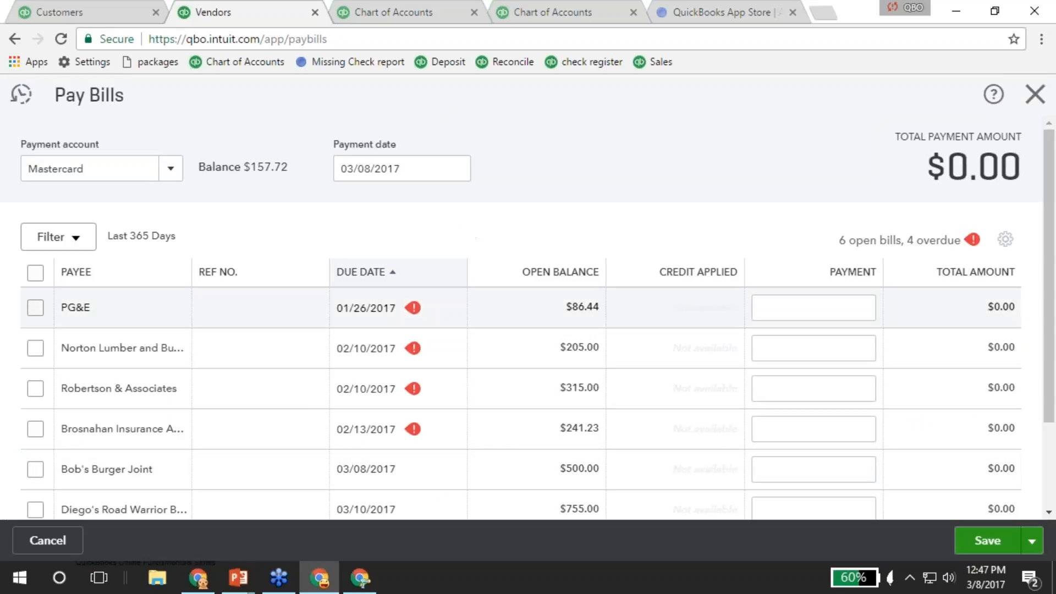
{"action": "left_click", "coordinate": [168, 172]}
{"action": "left_click", "coordinate": [72, 235]}
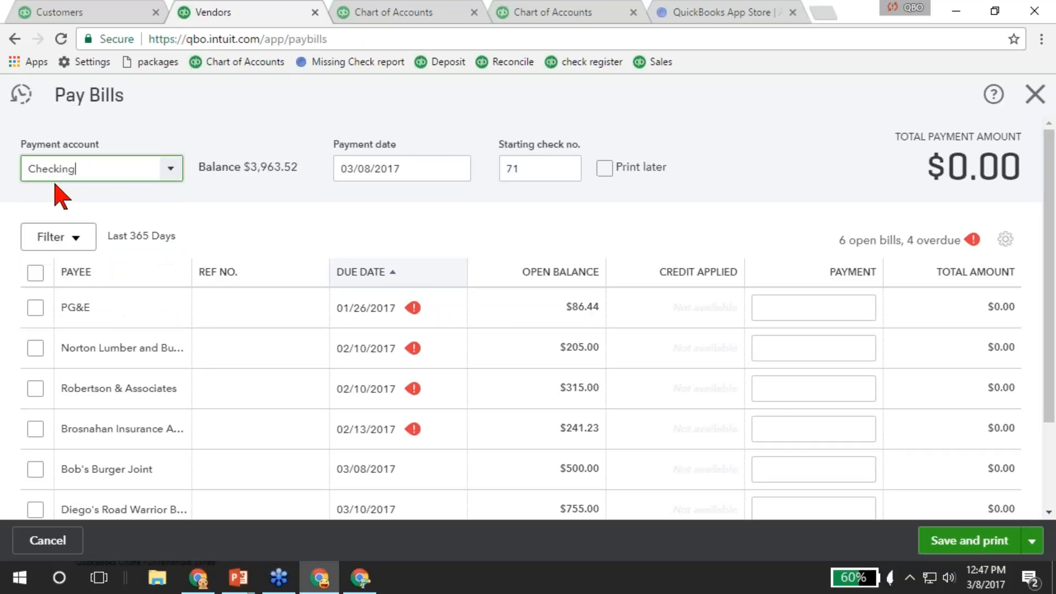
{"action": "left_click", "coordinate": [543, 170]}
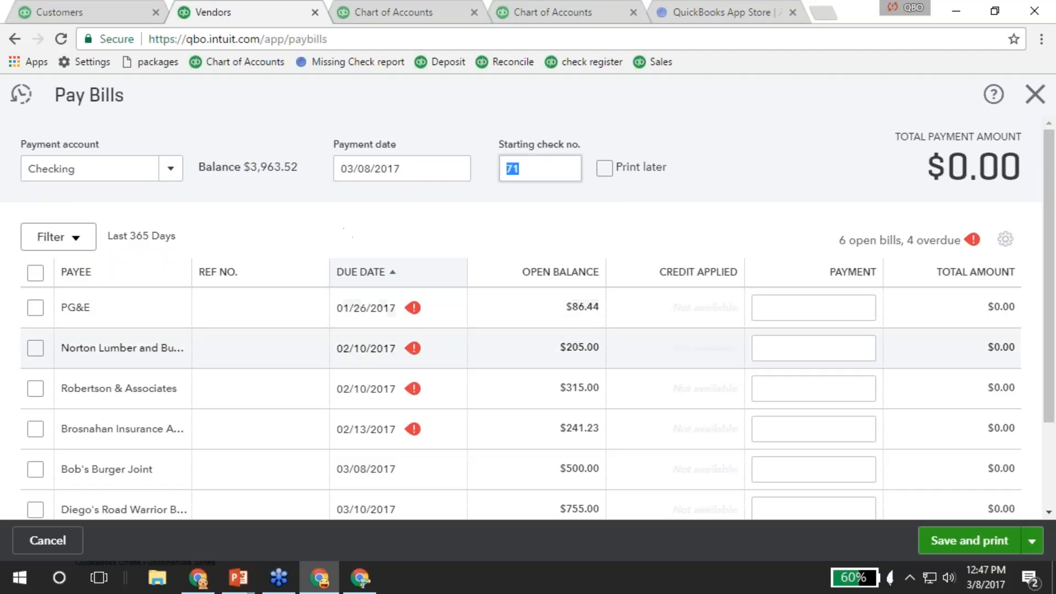
{"action": "left_click", "coordinate": [78, 242]}
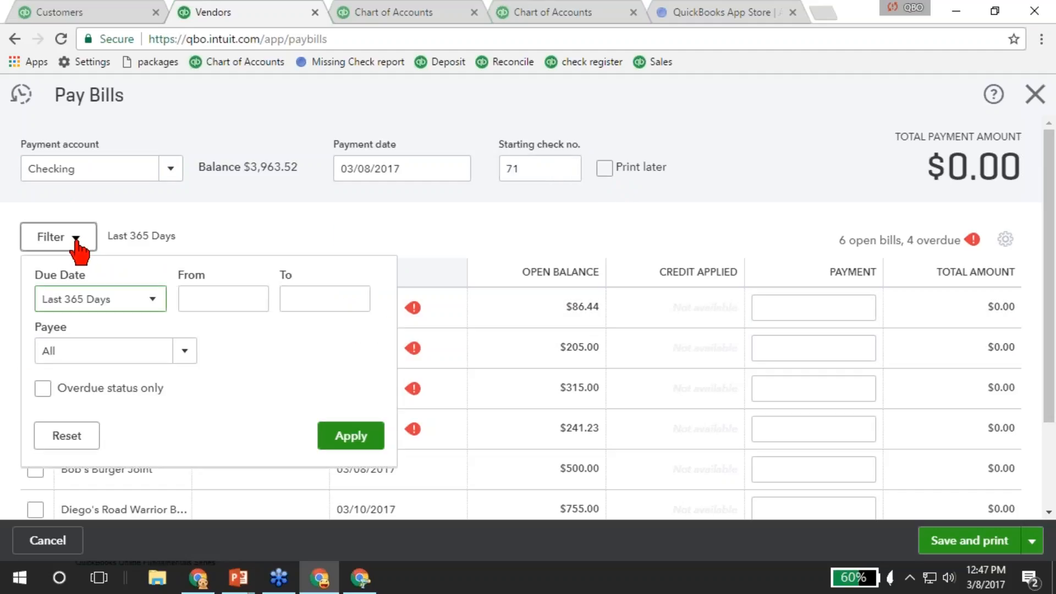
{"action": "left_click", "coordinate": [77, 242]}
{"action": "scroll", "coordinate": [117, 264], "scroll_direction": "down", "scroll_amount": 1}
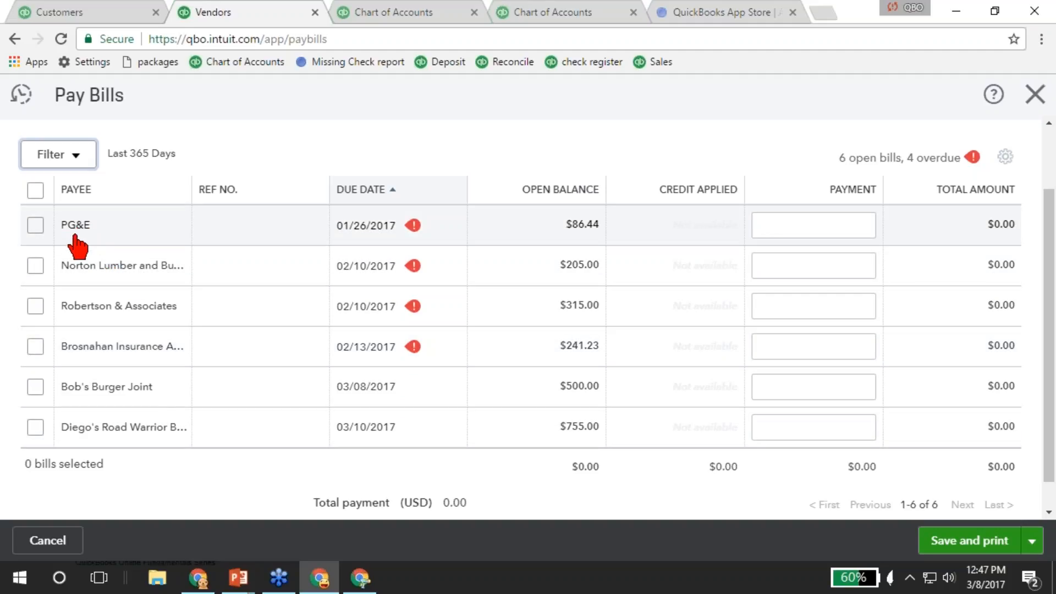
Select all six open bills, pay Bob's Burger Joint 250.00, and save and print.
{"action": "left_click", "coordinate": [36, 190]}
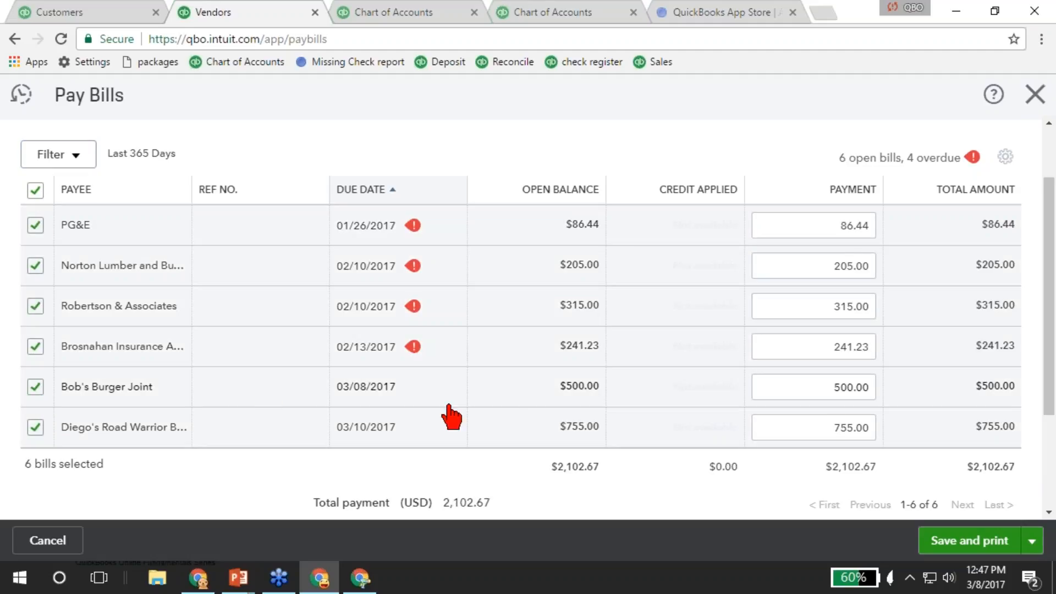
{"action": "left_click", "coordinate": [825, 395]}
{"action": "type", "text": "250"}
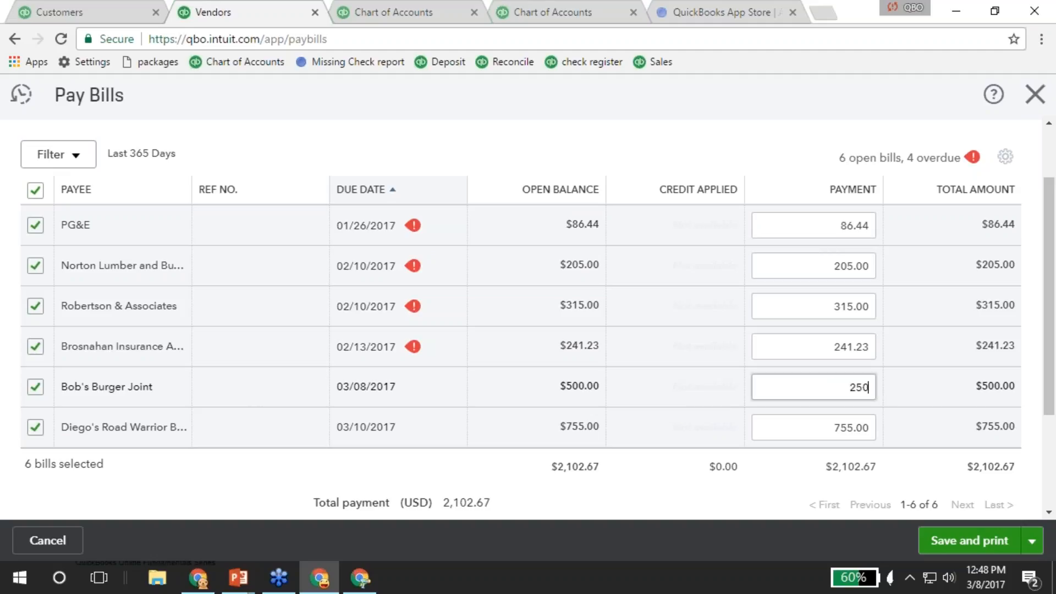
{"action": "left_click", "coordinate": [825, 426]}
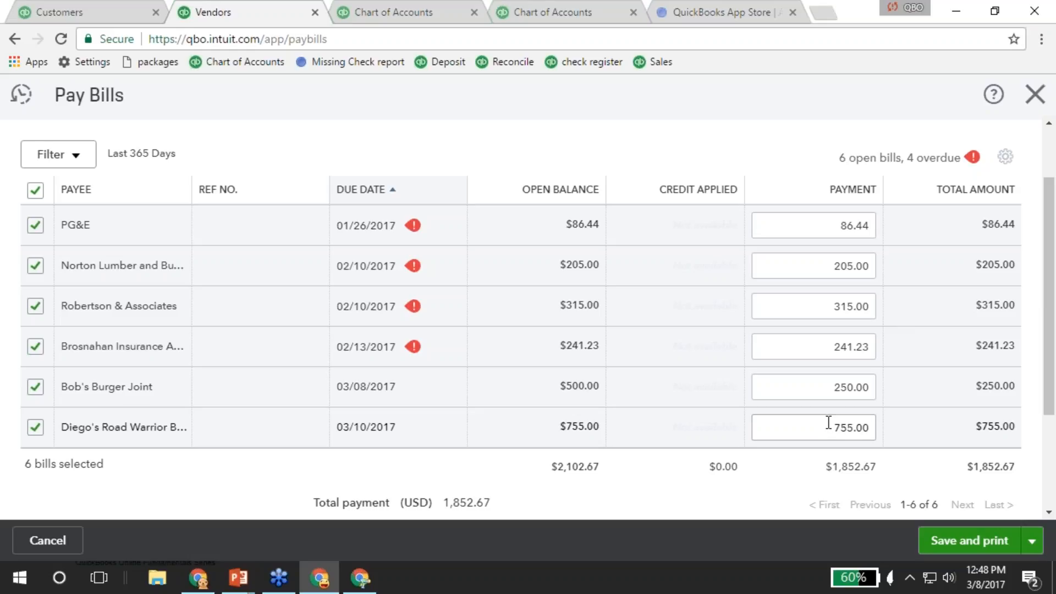
{"action": "left_click", "coordinate": [971, 548]}
Preview the checks, finish the print setup, and close Print Checks back to Vendors.
{"action": "left_click", "coordinate": [974, 550]}
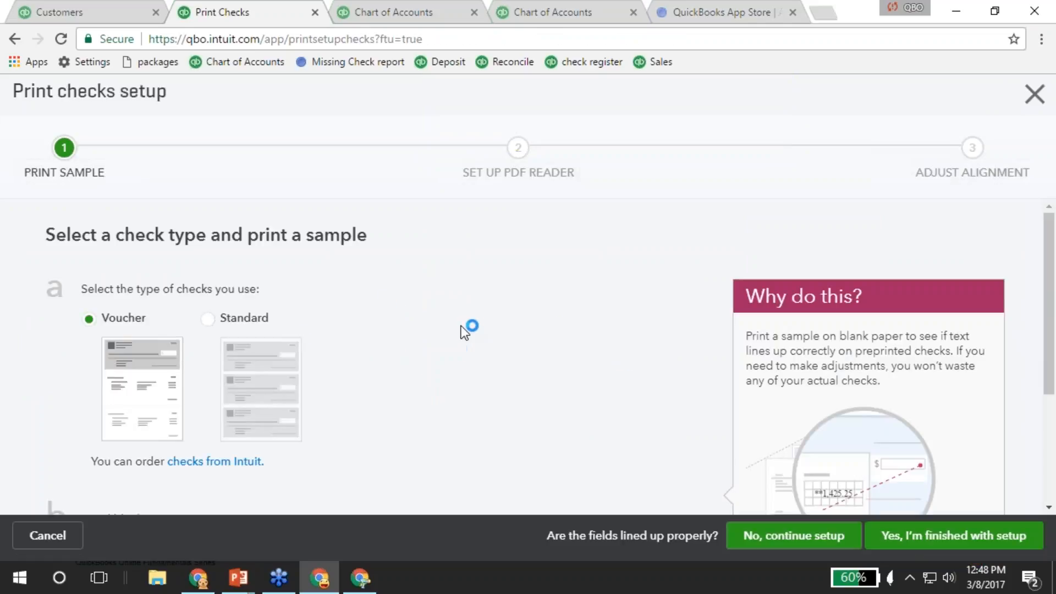
{"action": "scroll", "coordinate": [461, 326], "scroll_direction": "down", "scroll_amount": 3}
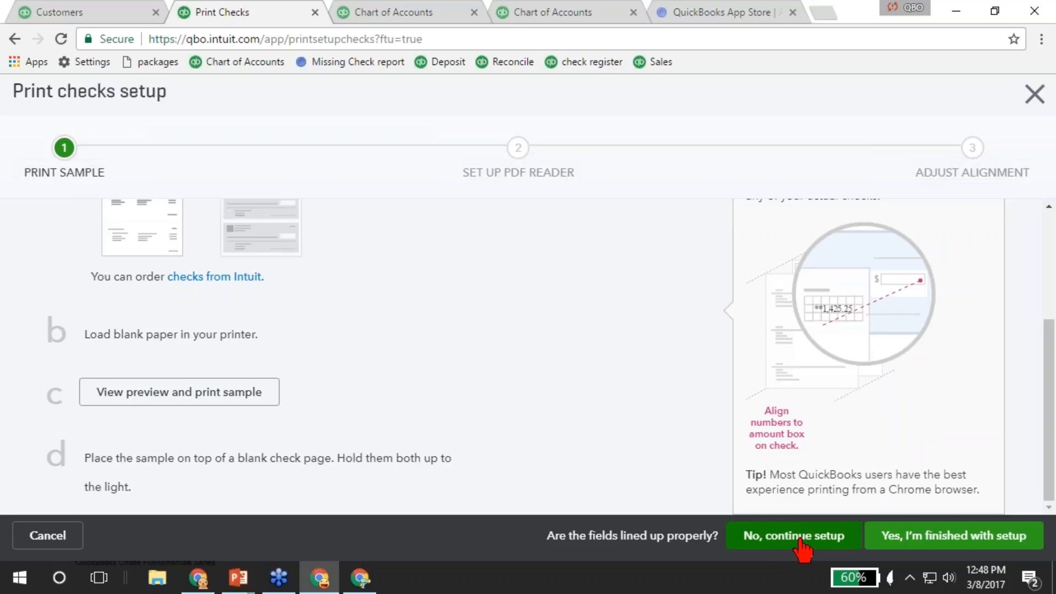
{"action": "left_click", "coordinate": [947, 544]}
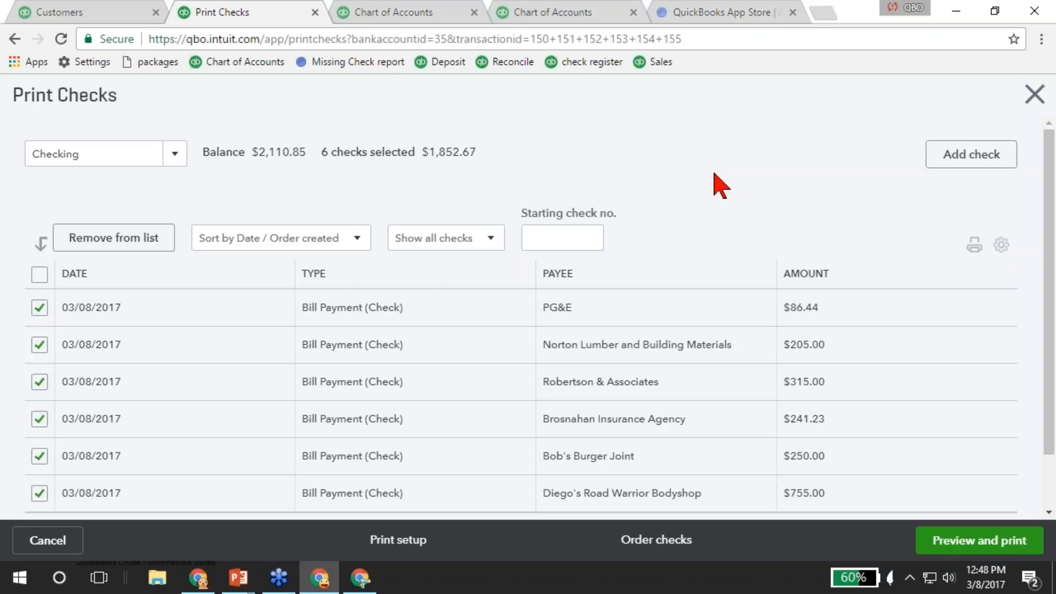
{"action": "left_click", "coordinate": [1035, 95]}
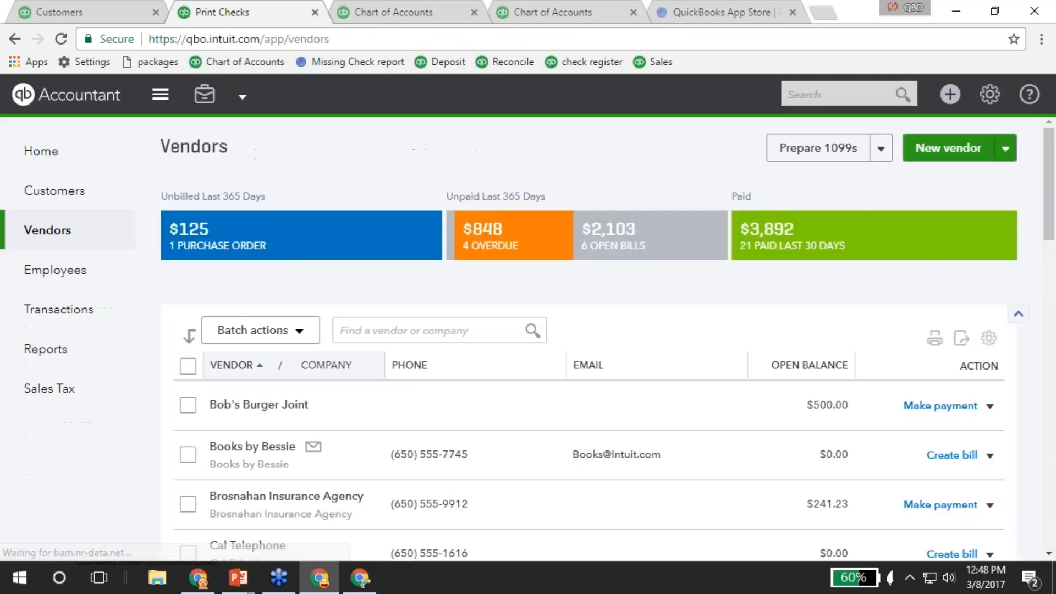
Start a new check payable to Brosnahan Insurance Agency.
{"action": "left_click", "coordinate": [949, 95]}
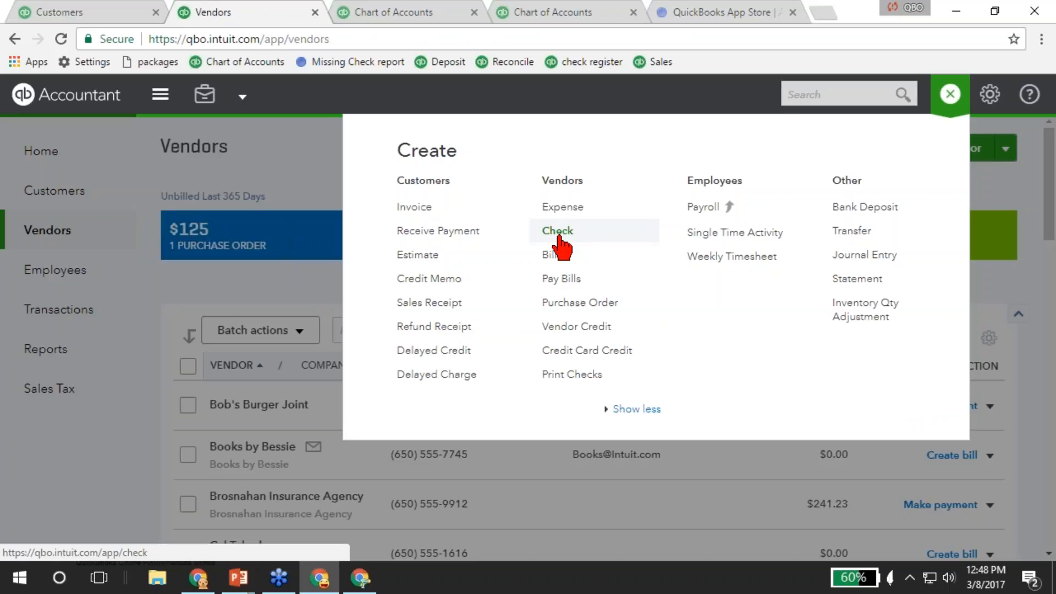
{"action": "left_click", "coordinate": [566, 232]}
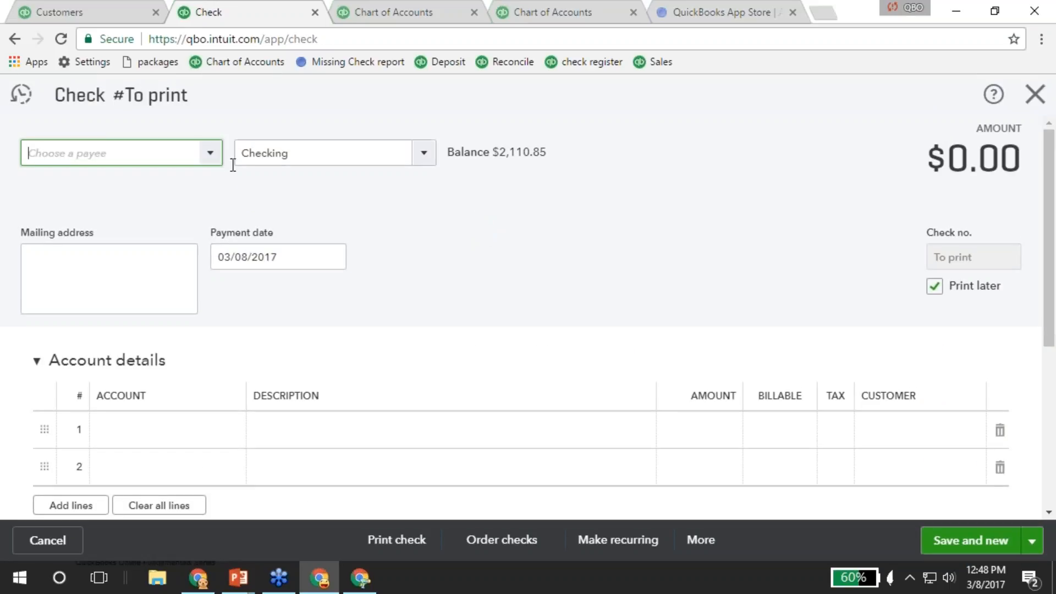
{"action": "left_click", "coordinate": [208, 156]}
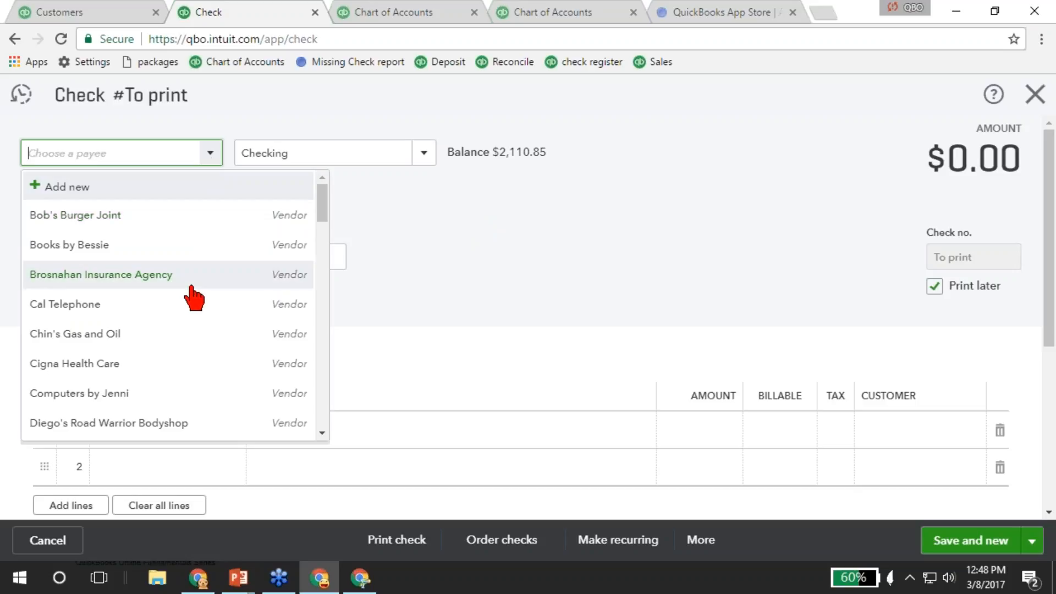
{"action": "left_click", "coordinate": [100, 277]}
Charge 1,000.00 to Insurance:Workers Compensation on the first account line.
{"action": "left_click", "coordinate": [148, 435]}
{"action": "type", "text": "insu"}
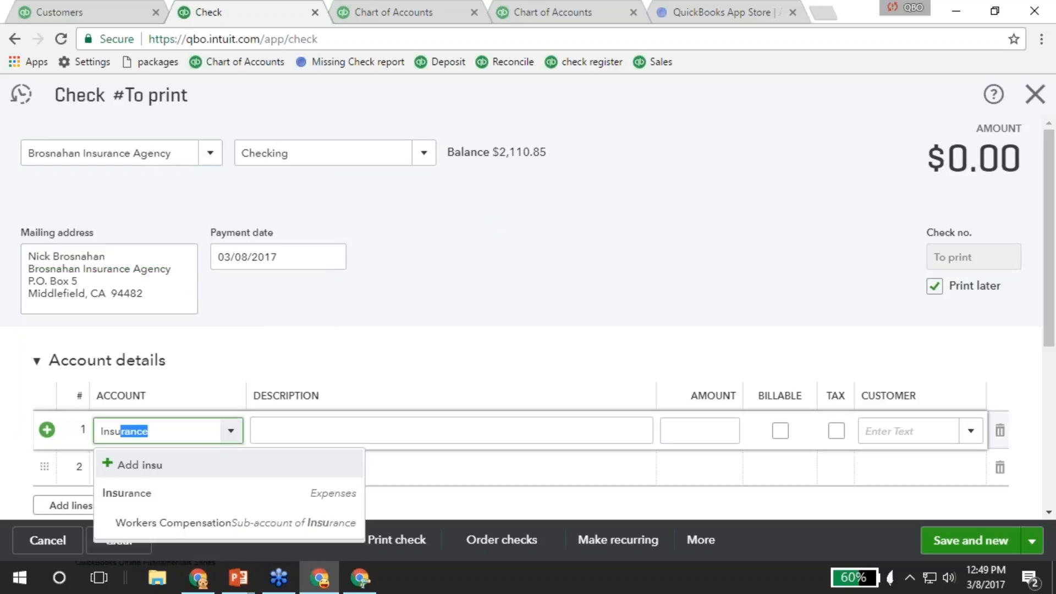
{"action": "left_click", "coordinate": [187, 527]}
{"action": "key", "text": "Tab"}
{"action": "key", "text": "Tab"}
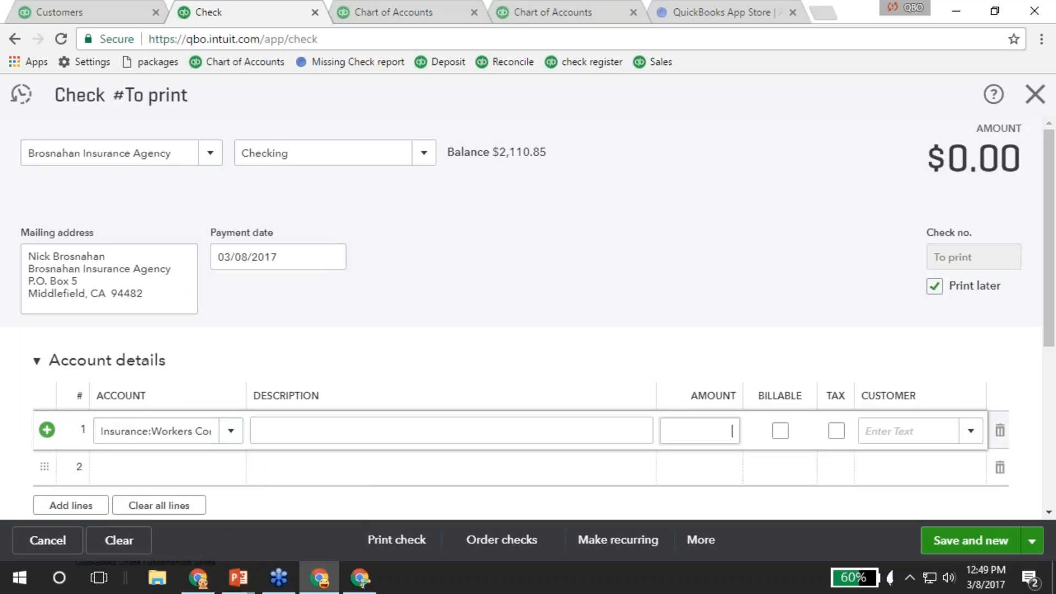
{"action": "type", "text": "1,00"}
{"action": "type", "text": "000"}
{"action": "left_click", "coordinate": [321, 455]}
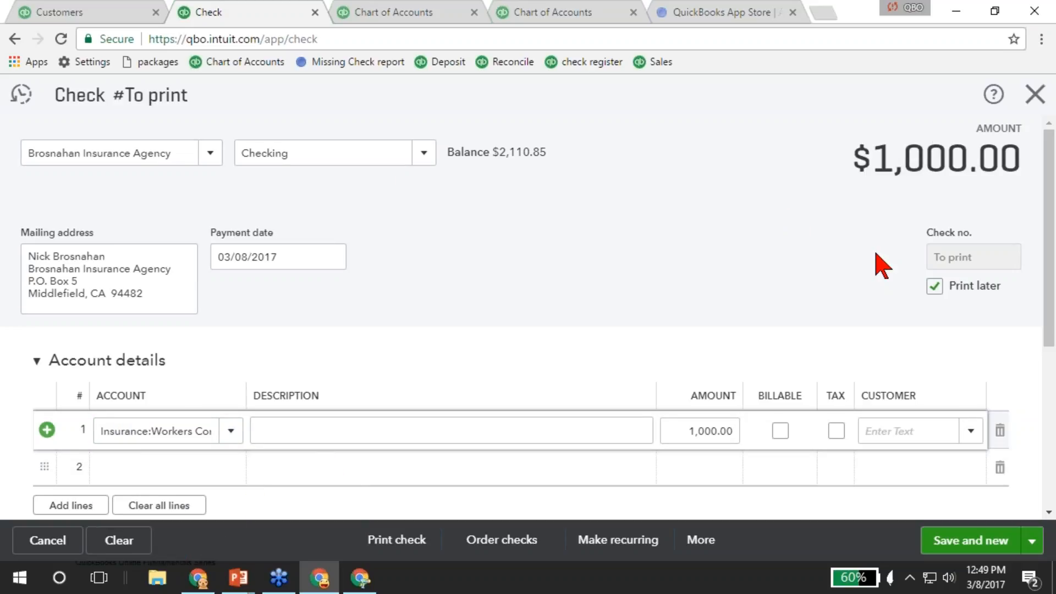
Turn off Print later, set check number 1243, and save and close the check.
{"action": "left_click", "coordinate": [935, 286]}
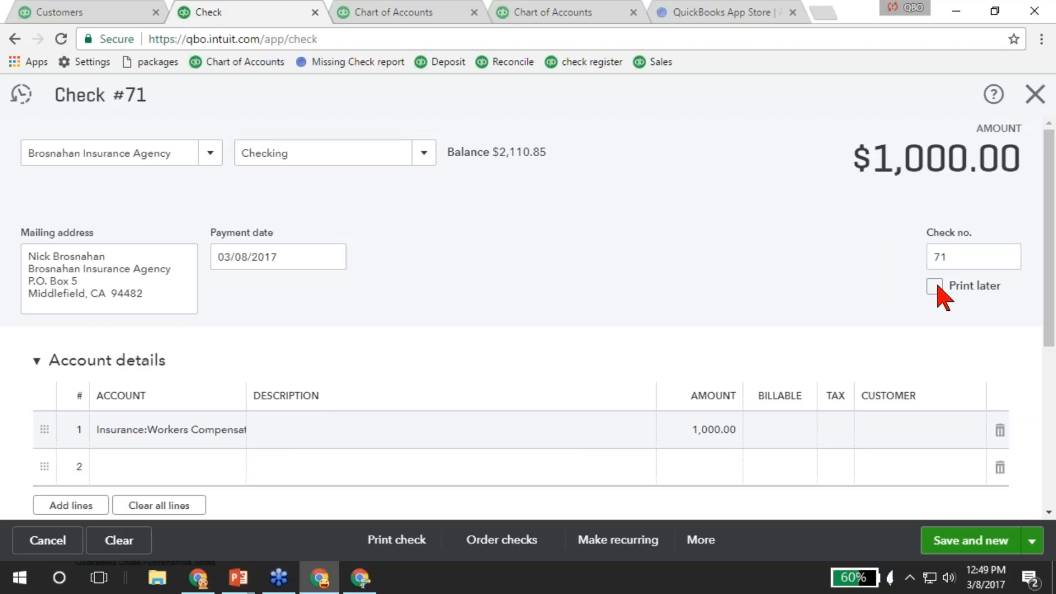
{"action": "left_click", "coordinate": [966, 261]}
{"action": "type", "text": "1243"}
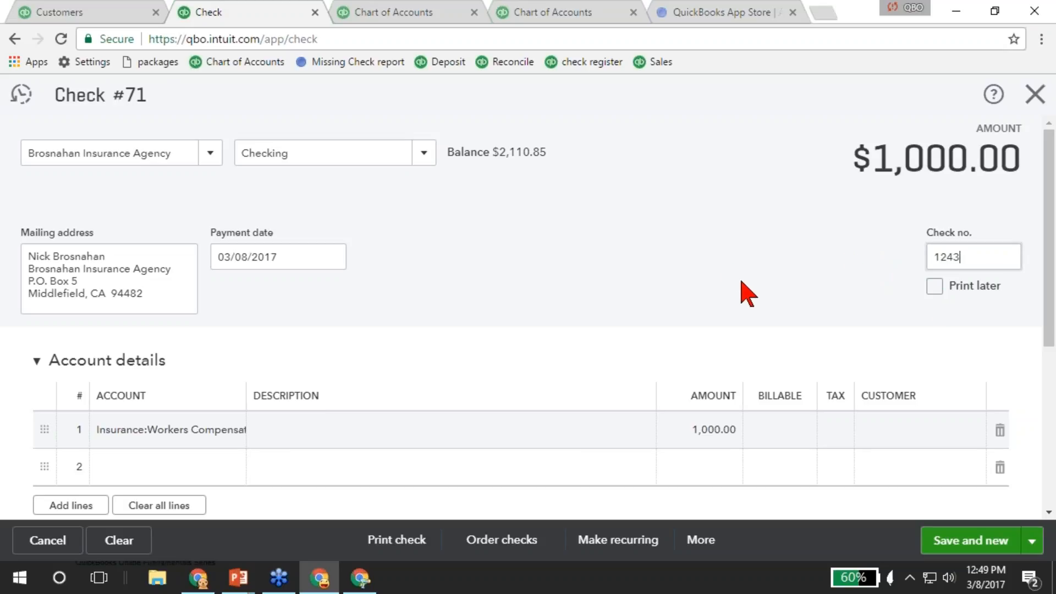
{"action": "scroll", "coordinate": [745, 294], "scroll_direction": "down", "scroll_amount": 2}
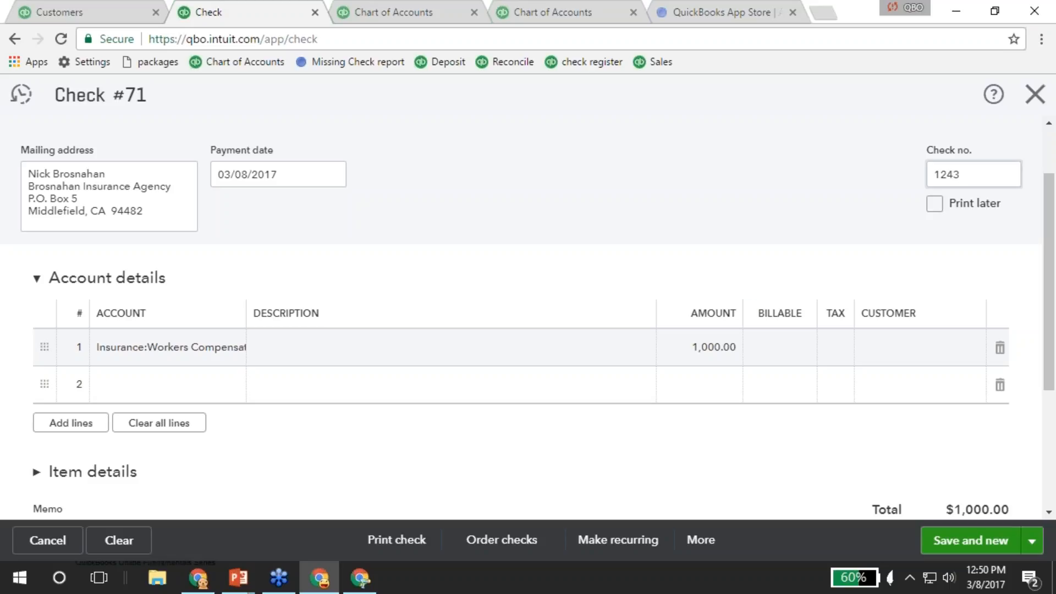
{"action": "left_click", "coordinate": [1032, 541]}
{"action": "left_click", "coordinate": [931, 509]}
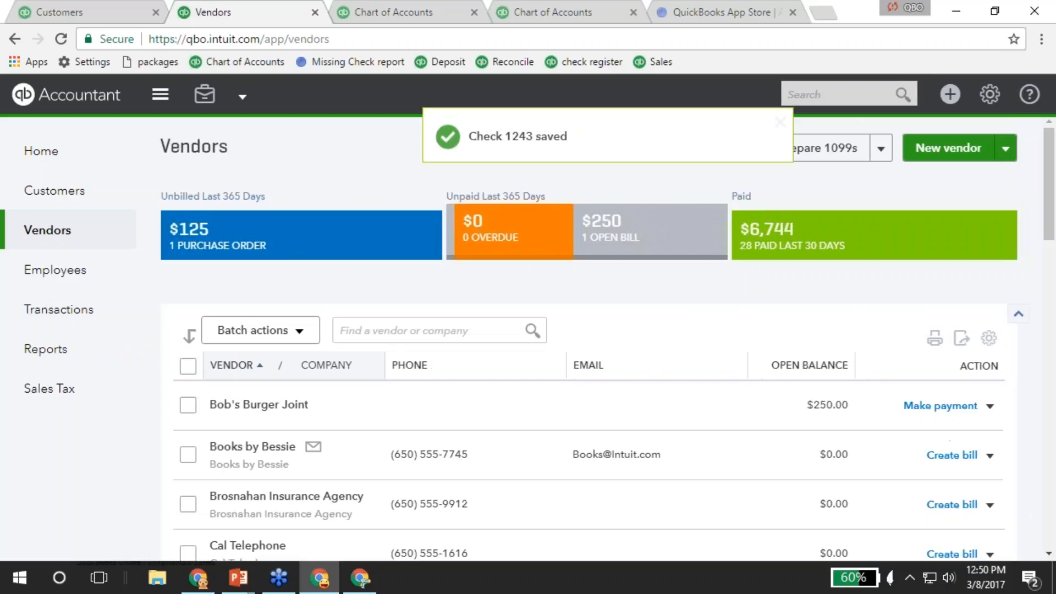
Record the $52.56 Chin's Gas and Oil fuel expense paid from Checking instead of Mastercard.
{"action": "left_click", "coordinate": [949, 95]}
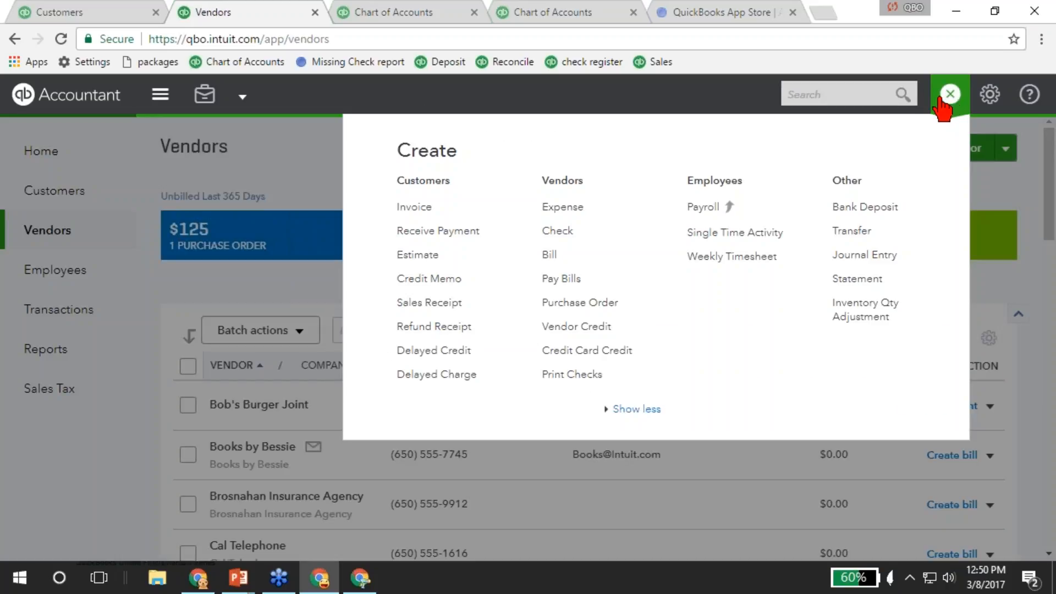
{"action": "left_click", "coordinate": [584, 210]}
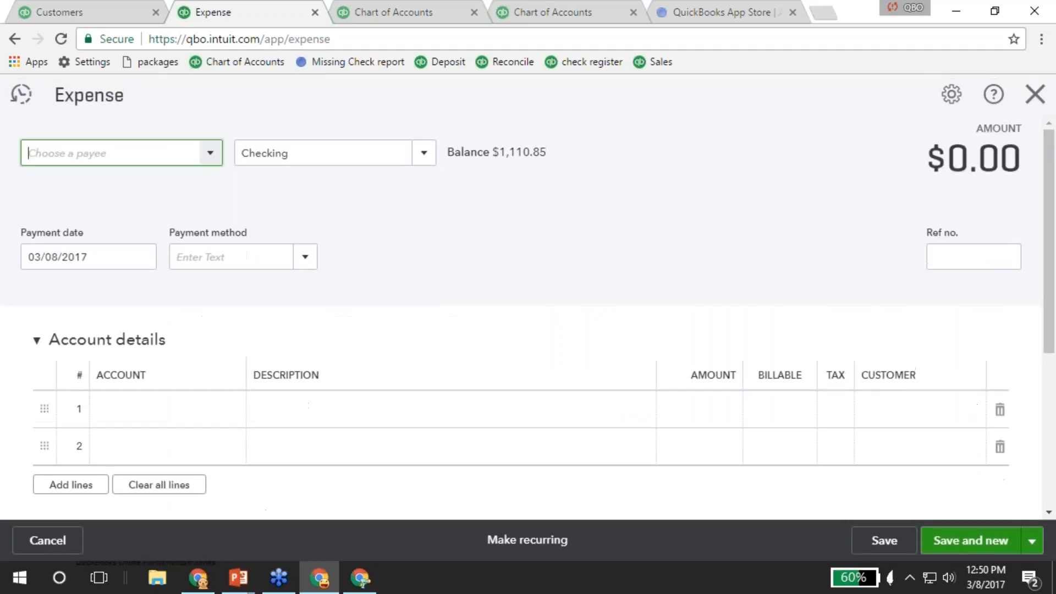
{"action": "left_click", "coordinate": [211, 157]}
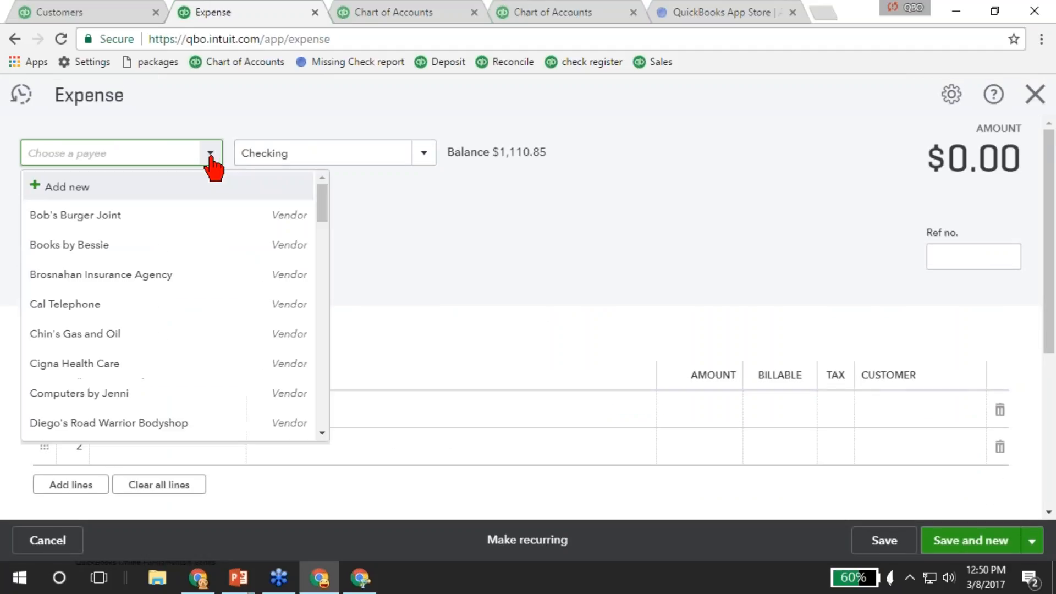
{"action": "left_click", "coordinate": [95, 334]}
{"action": "left_click", "coordinate": [430, 159]}
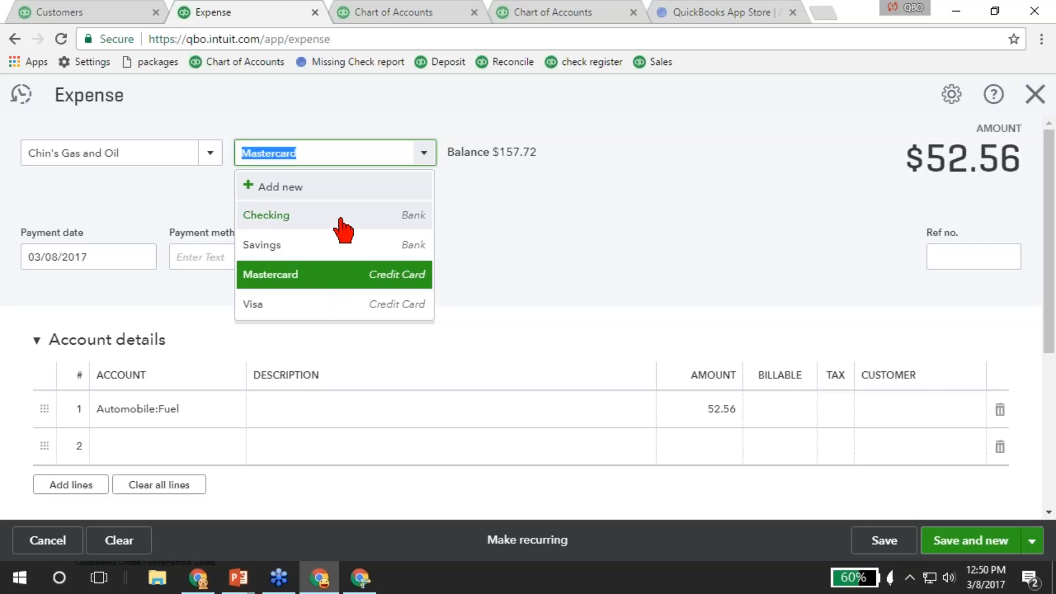
{"action": "left_click", "coordinate": [286, 215]}
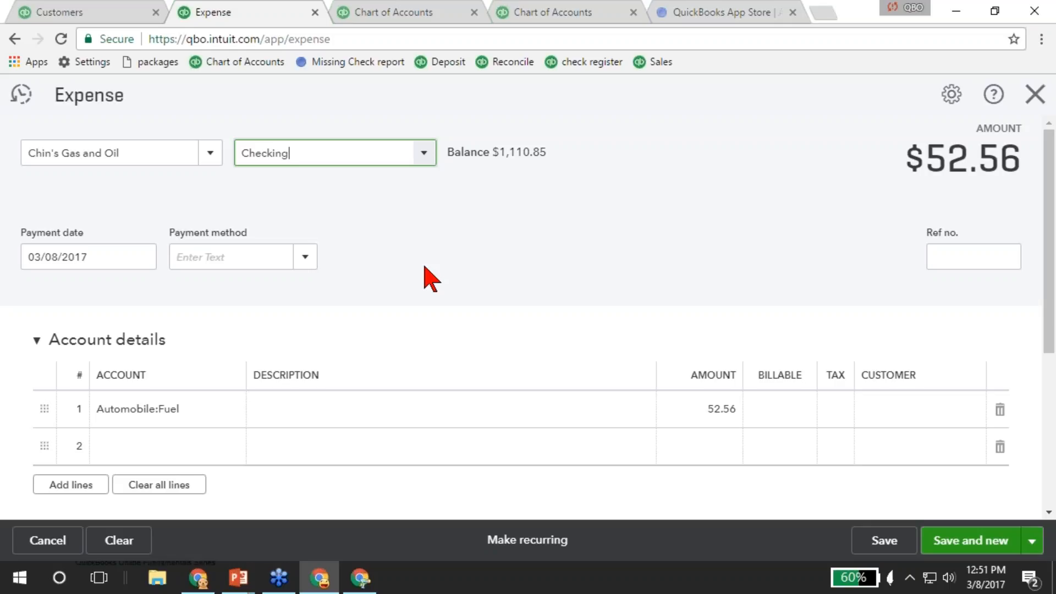
{"action": "left_click", "coordinate": [1032, 547]}
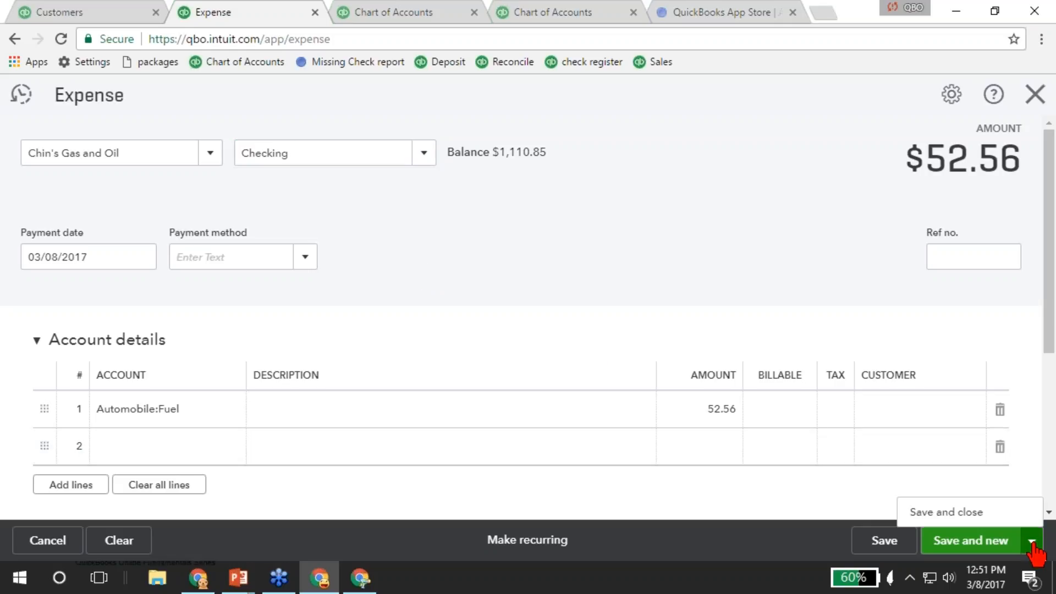
{"action": "left_click", "coordinate": [946, 513]}
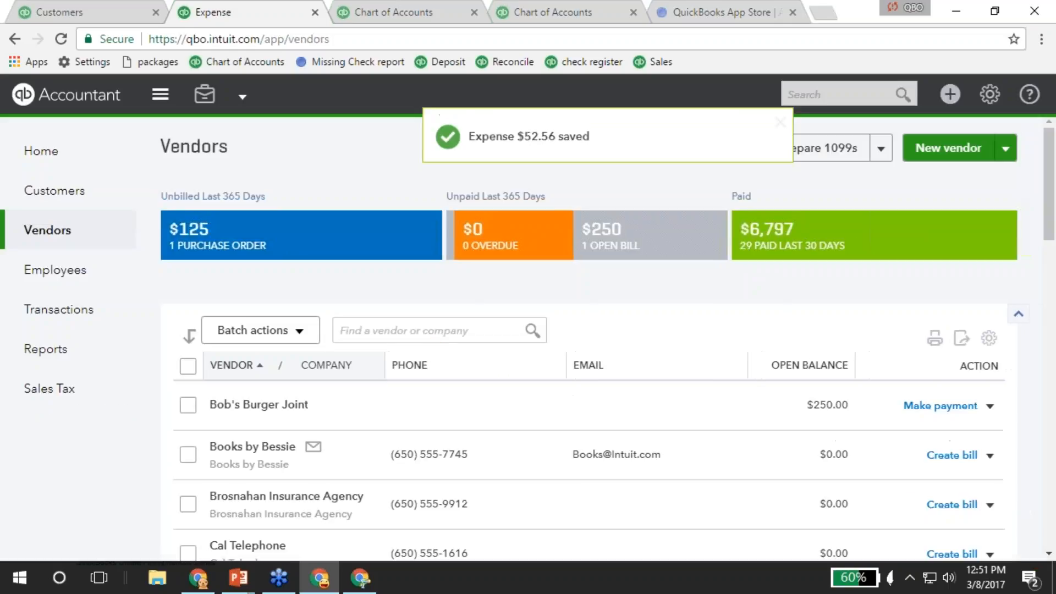
{"action": "left_click", "coordinate": [950, 94]}
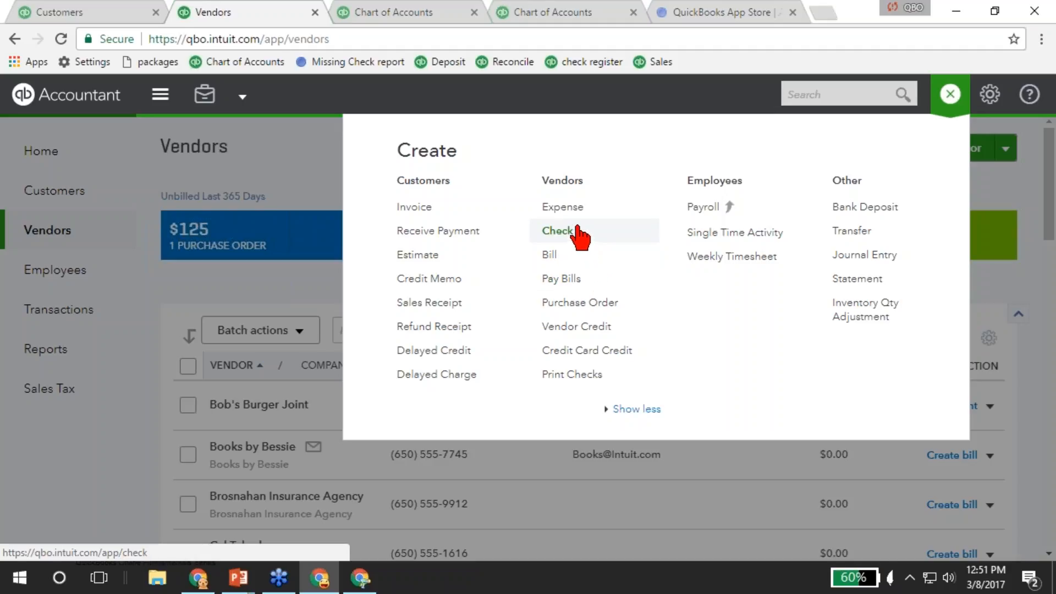
Create Purchase Order 1005 to Hicks Hardware for four items ($228.75) and save and close.
{"action": "left_click", "coordinate": [615, 311]}
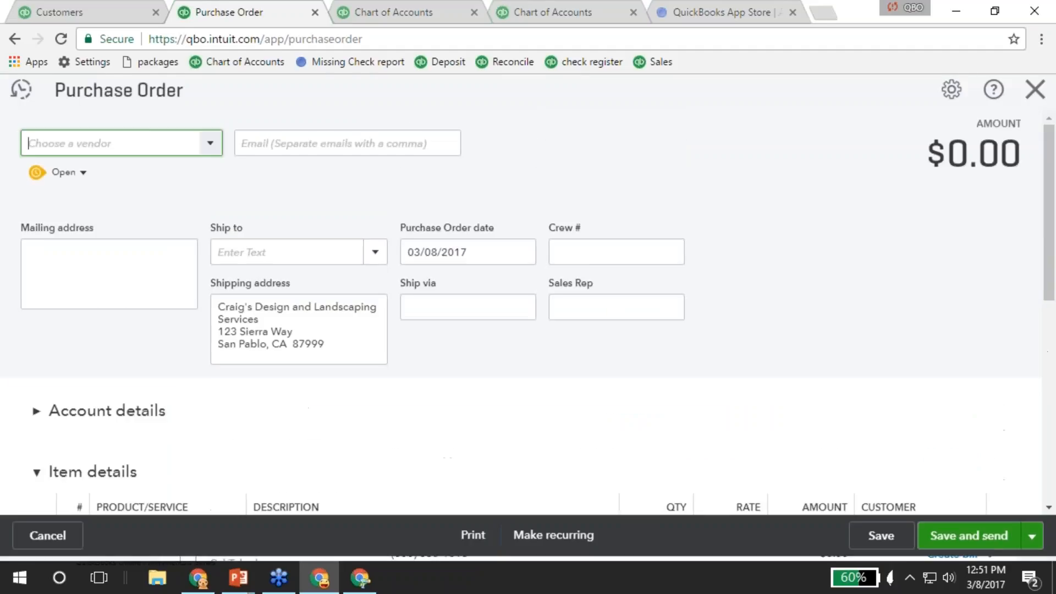
{"action": "left_click", "coordinate": [213, 149]}
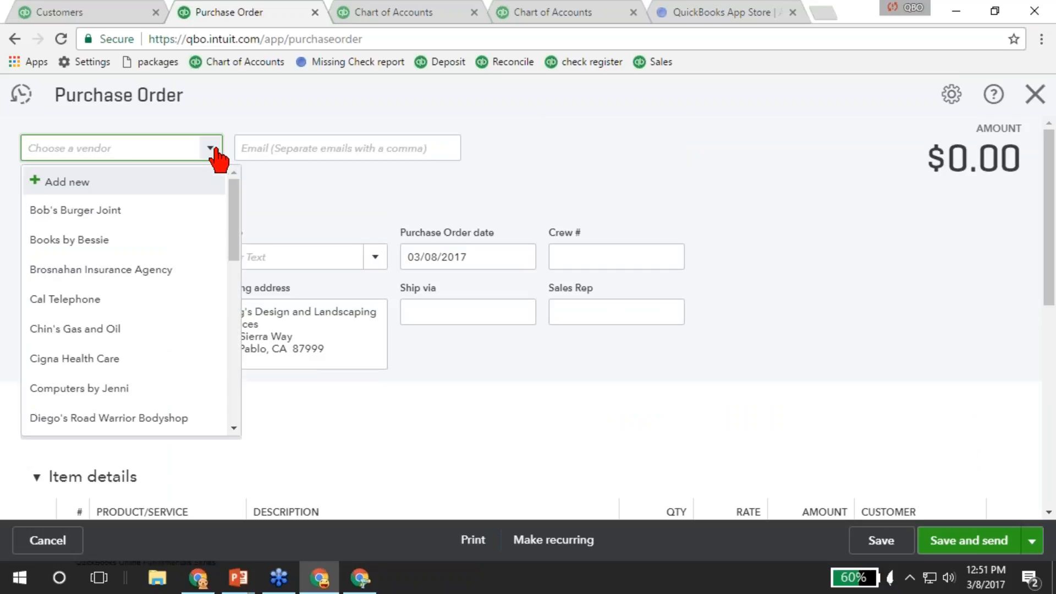
{"action": "scroll", "coordinate": [123, 358], "scroll_direction": "down", "scroll_amount": 2}
{"action": "scroll", "coordinate": [121, 313], "scroll_direction": "down", "scroll_amount": 2}
{"action": "left_click", "coordinate": [114, 322]}
{"action": "scroll", "coordinate": [196, 365], "scroll_direction": "down", "scroll_amount": 5}
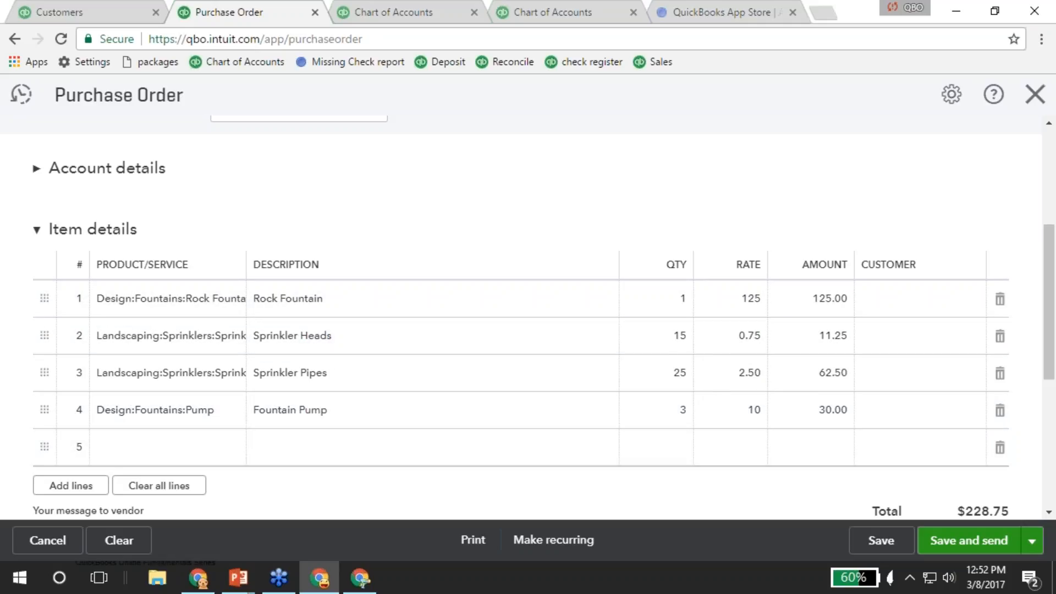
{"action": "left_click", "coordinate": [1031, 541]}
{"action": "left_click", "coordinate": [964, 513]}
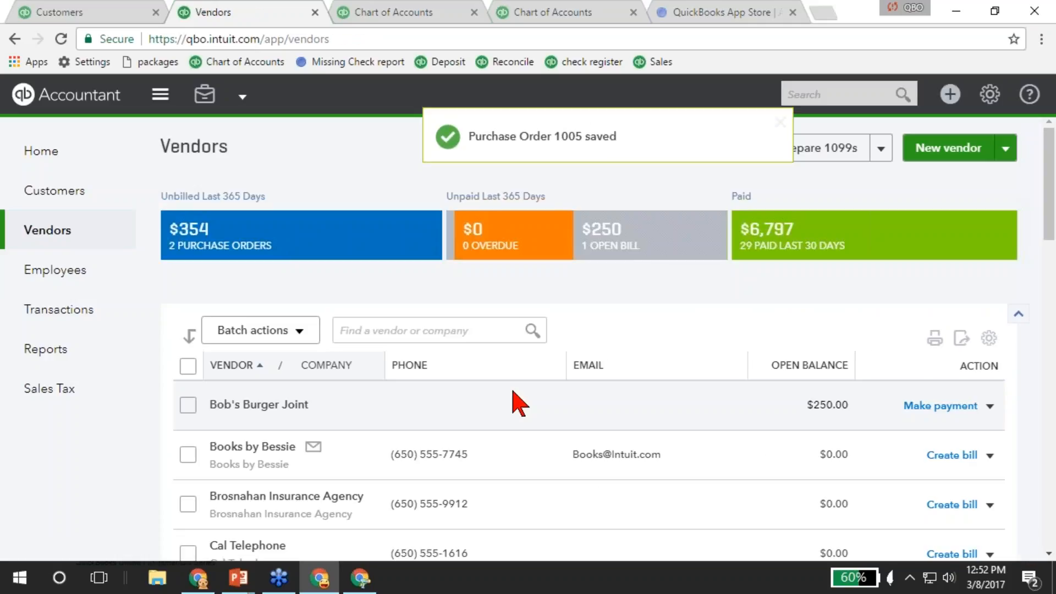
{"action": "left_click", "coordinate": [951, 96]}
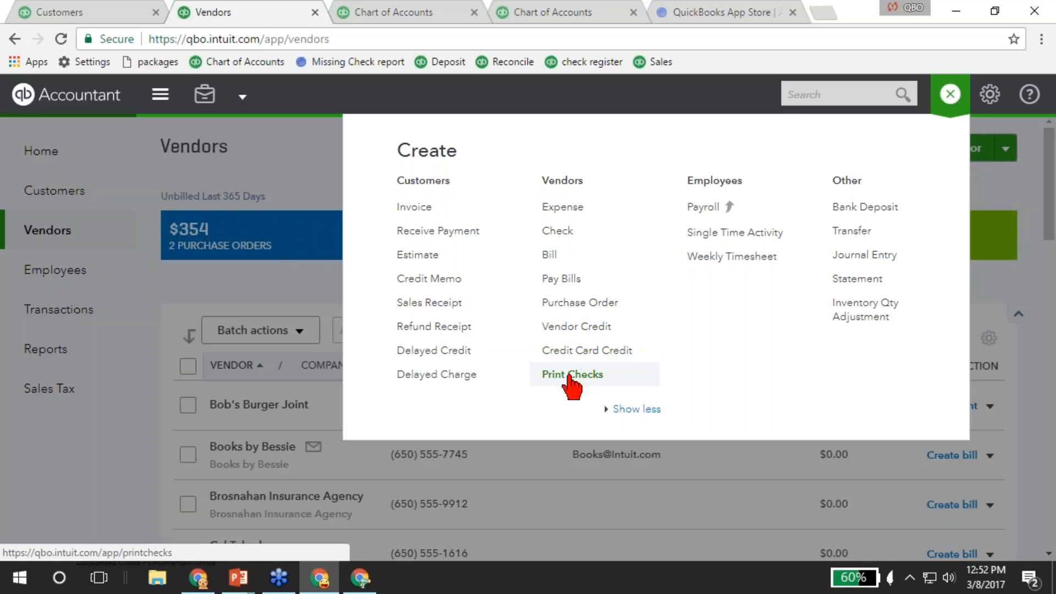
{"action": "left_click", "coordinate": [205, 292]}
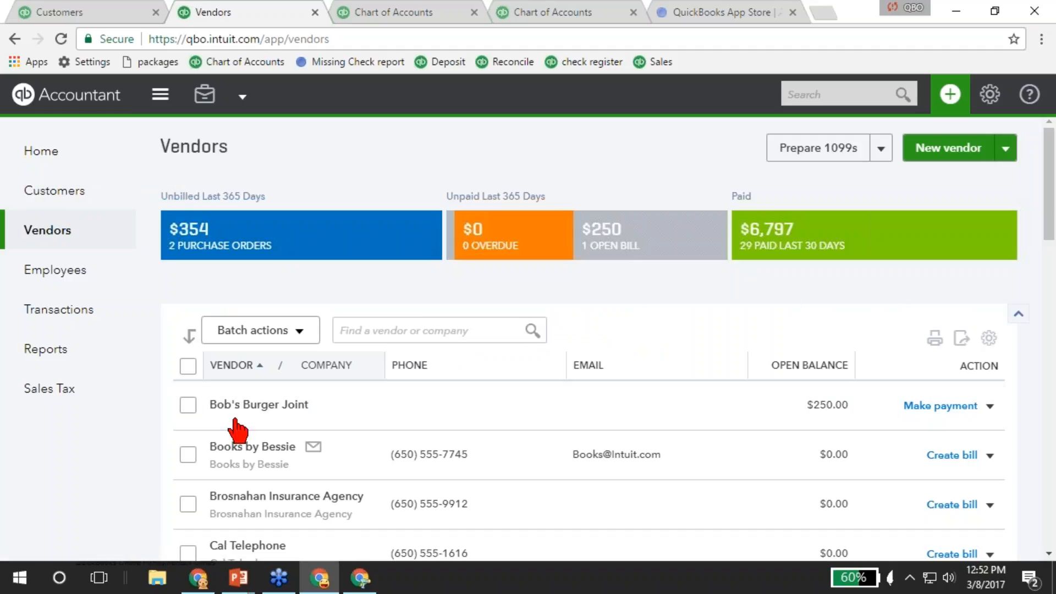
{"action": "left_click", "coordinate": [262, 333]}
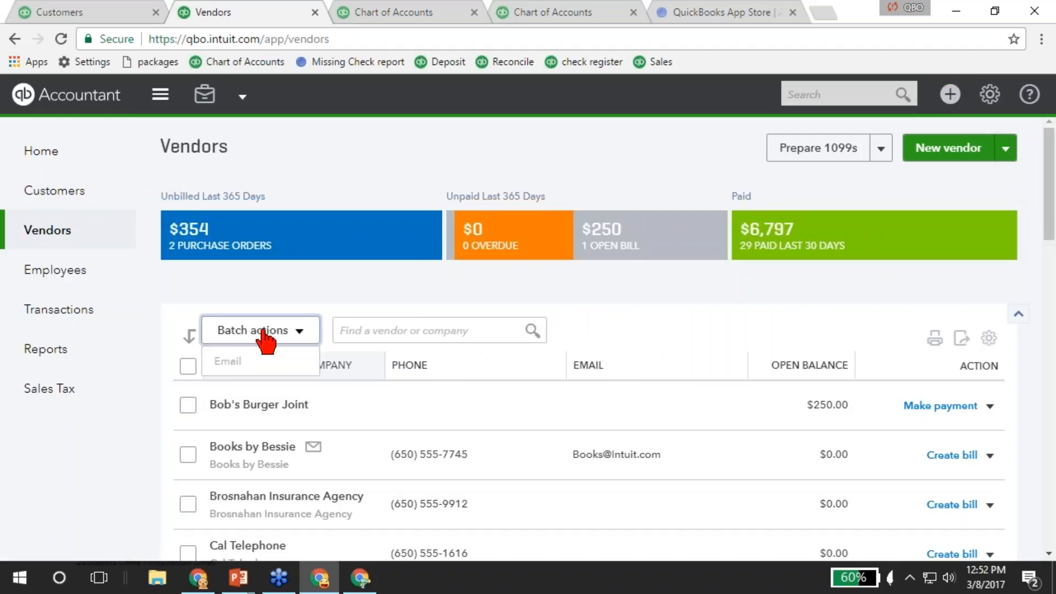
{"action": "left_click", "coordinate": [263, 331]}
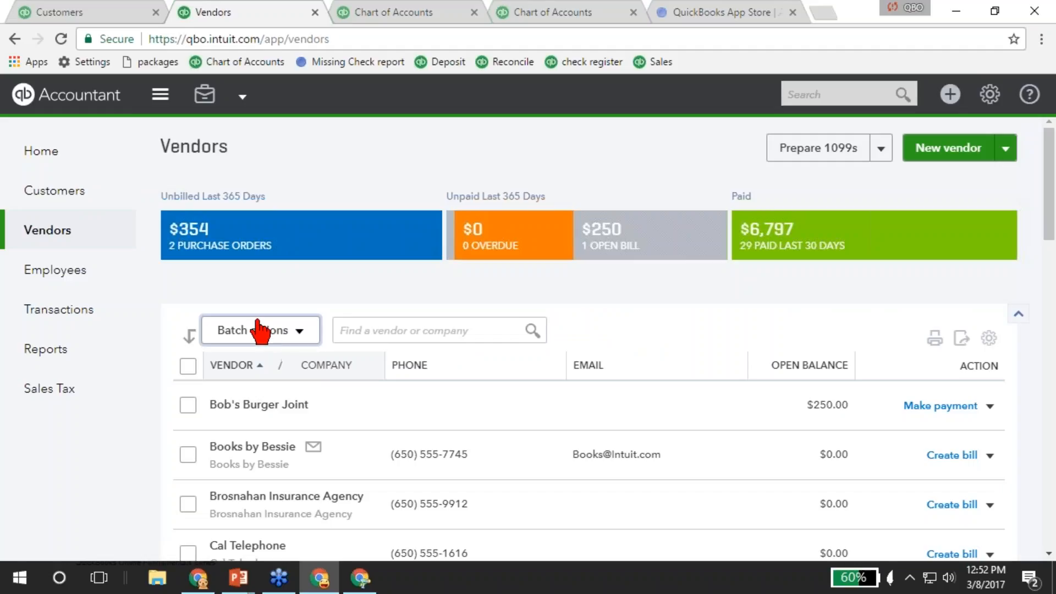
{"action": "left_click", "coordinate": [55, 309]}
View the Expense Transactions list, then go to the Employees page with its two employees.
{"action": "left_click", "coordinate": [44, 389]}
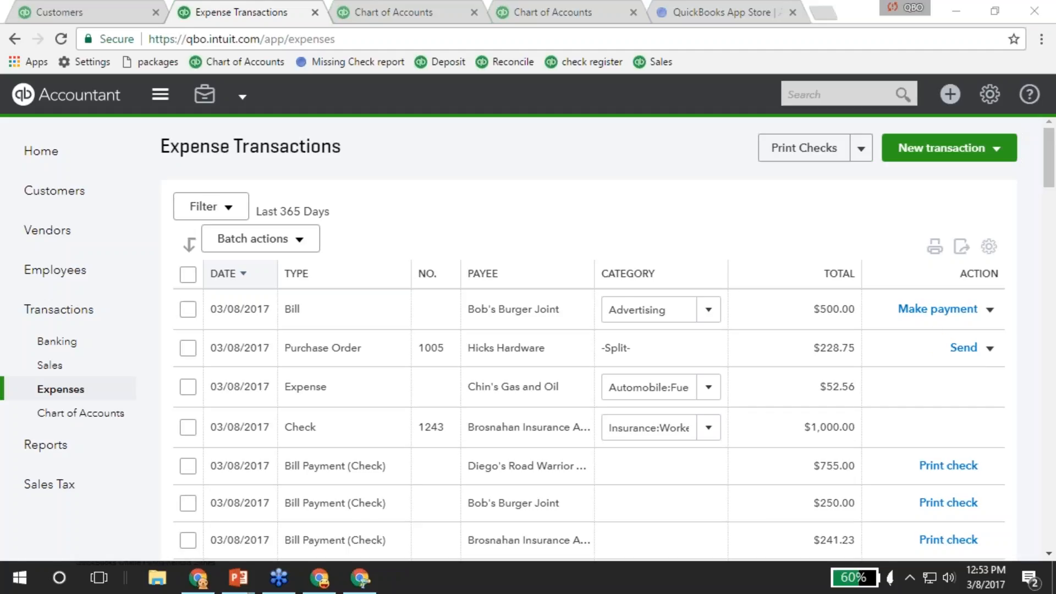
{"action": "left_click", "coordinate": [374, 208]}
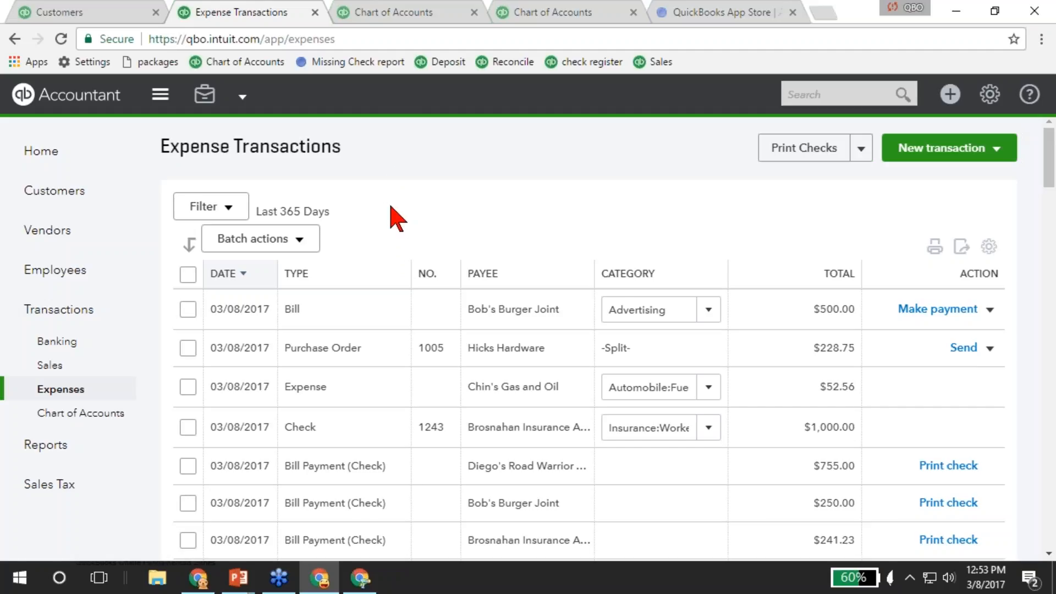
{"action": "left_click", "coordinate": [42, 272]}
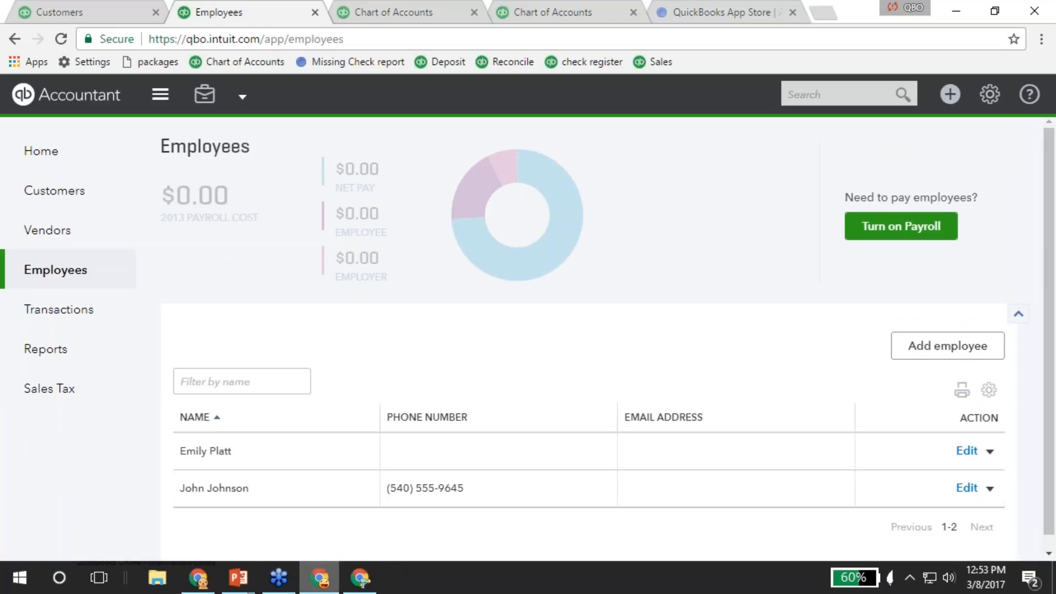
Switch the other session to Larry's Landscaping & Garden Supply and show its Employees list.
{"action": "left_click", "coordinate": [360, 577]}
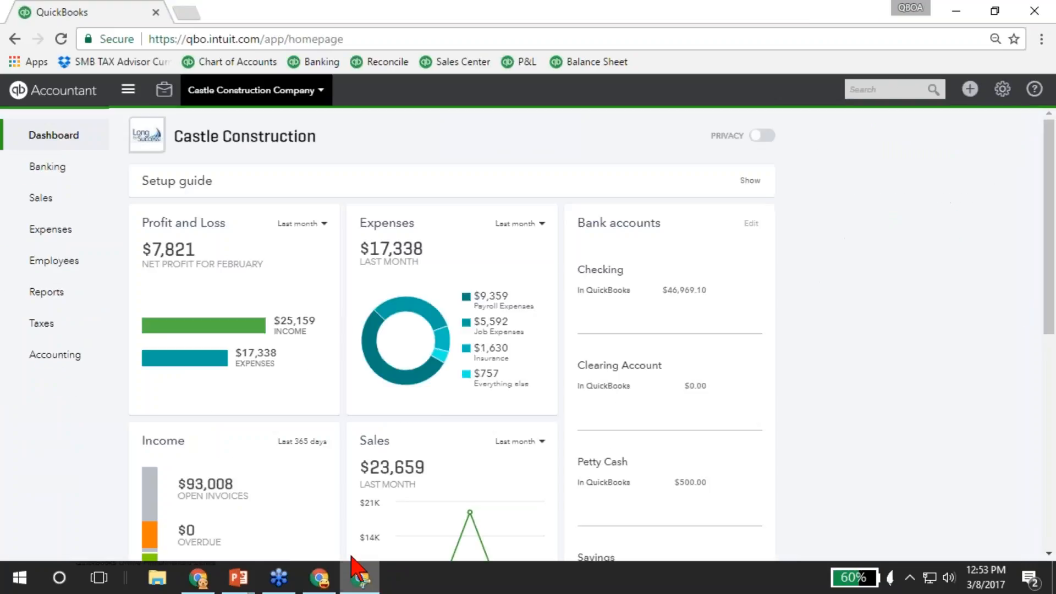
{"action": "left_click", "coordinate": [226, 107]}
{"action": "left_click", "coordinate": [220, 204]}
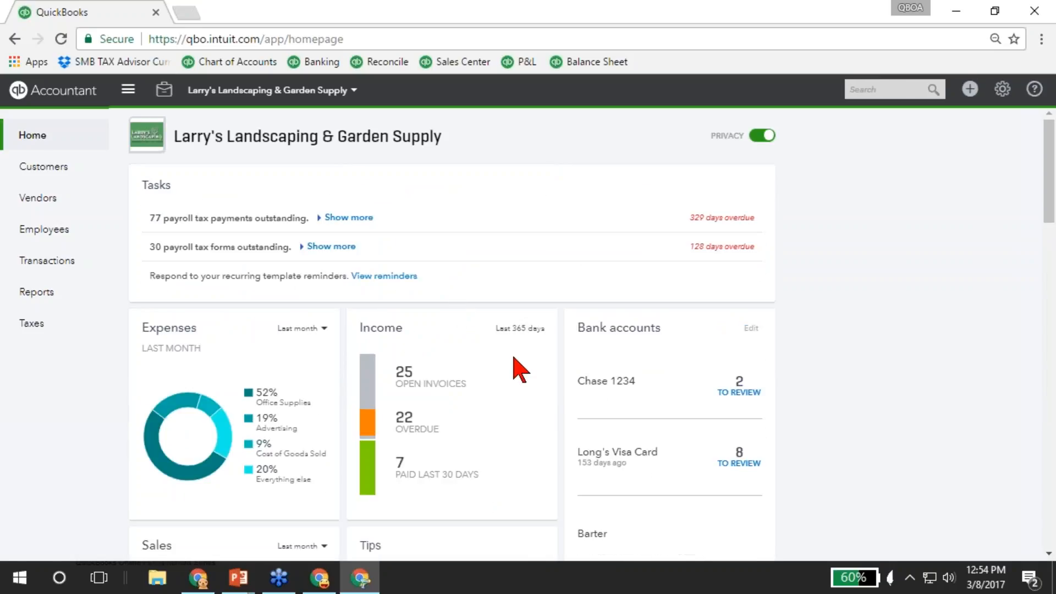
{"action": "left_click", "coordinate": [53, 231]}
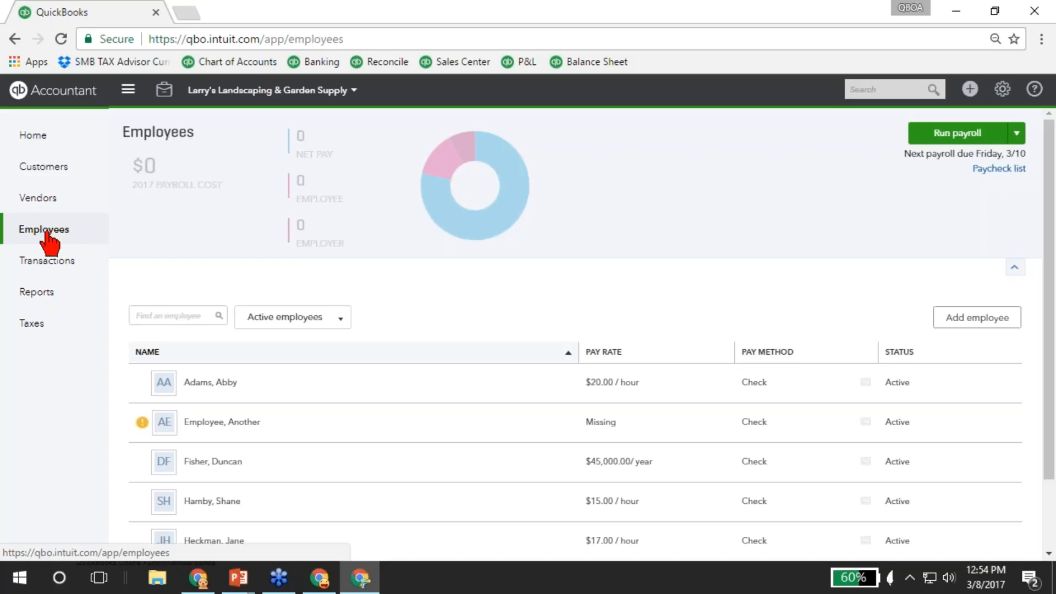
Run the Every Friday payroll with 32 regular hours for the $15/hour employee and 120.00 tips.
{"action": "left_click", "coordinate": [959, 138]}
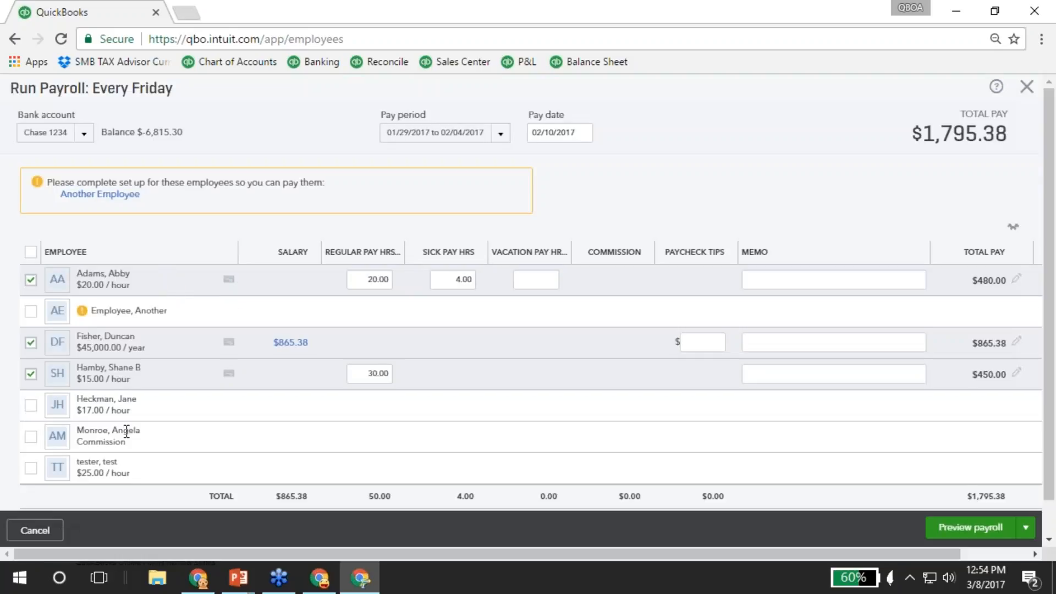
{"action": "scroll", "coordinate": [127, 431], "scroll_direction": "down", "scroll_amount": 1}
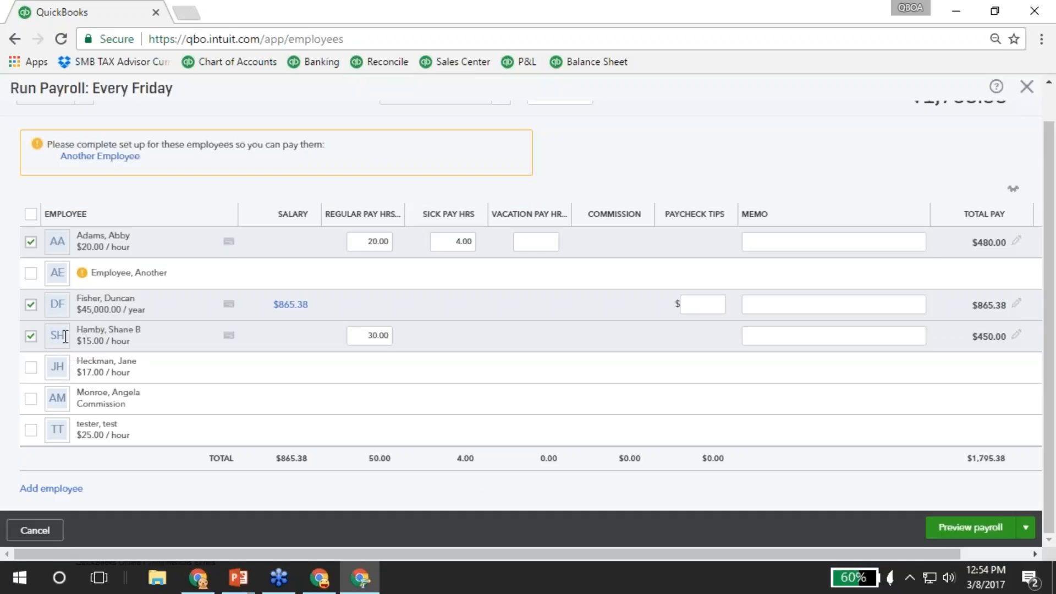
{"action": "left_click", "coordinate": [368, 335]}
{"action": "type", "text": "320"}
{"action": "key", "text": "BackSpace"}
{"action": "key", "text": "Tab"}
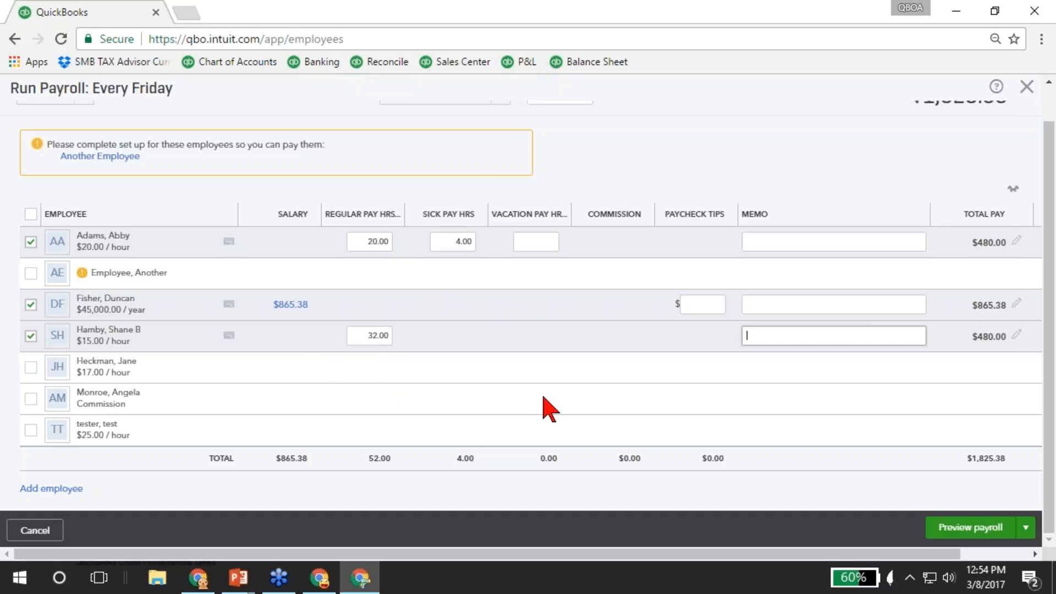
{"action": "left_click", "coordinate": [697, 304]}
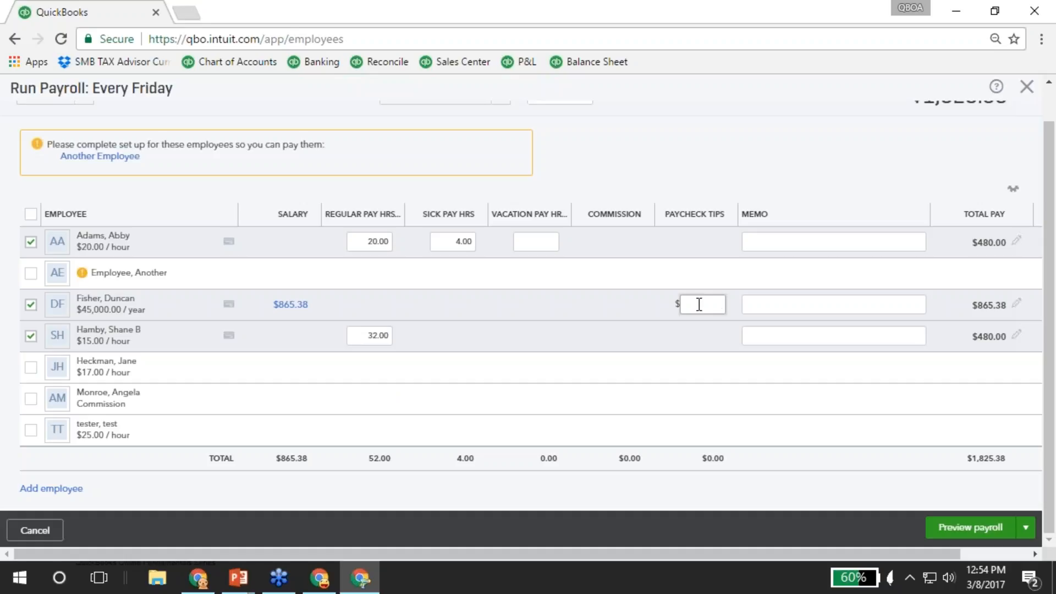
{"action": "type", "text": "120"}
{"action": "key", "text": "Tab"}
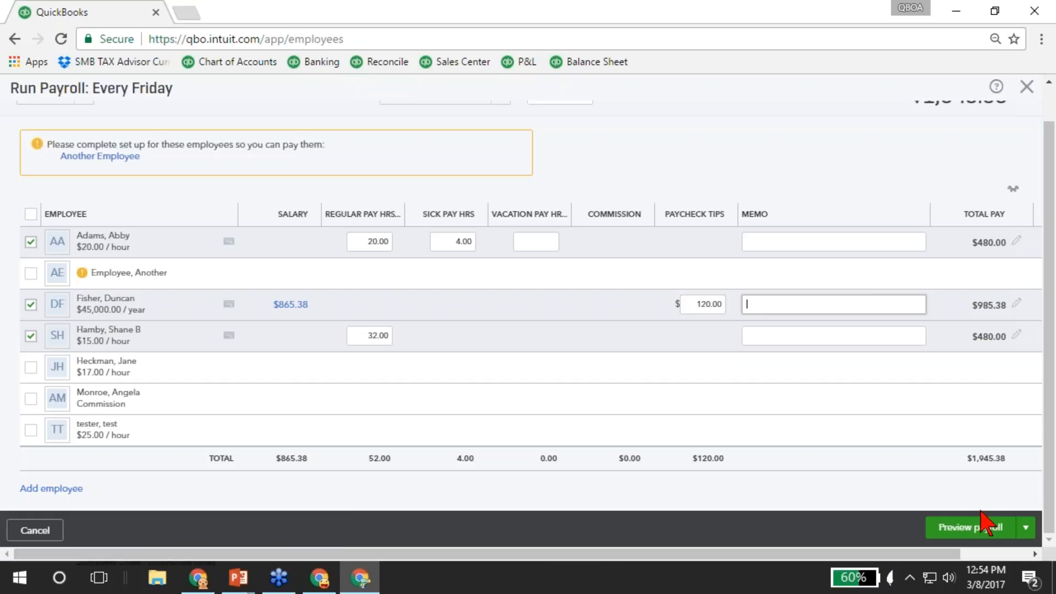
Preview the $2,169.85 payroll and attempt submission, hitting the undefined accounting-preferences error.
{"action": "left_click", "coordinate": [978, 528]}
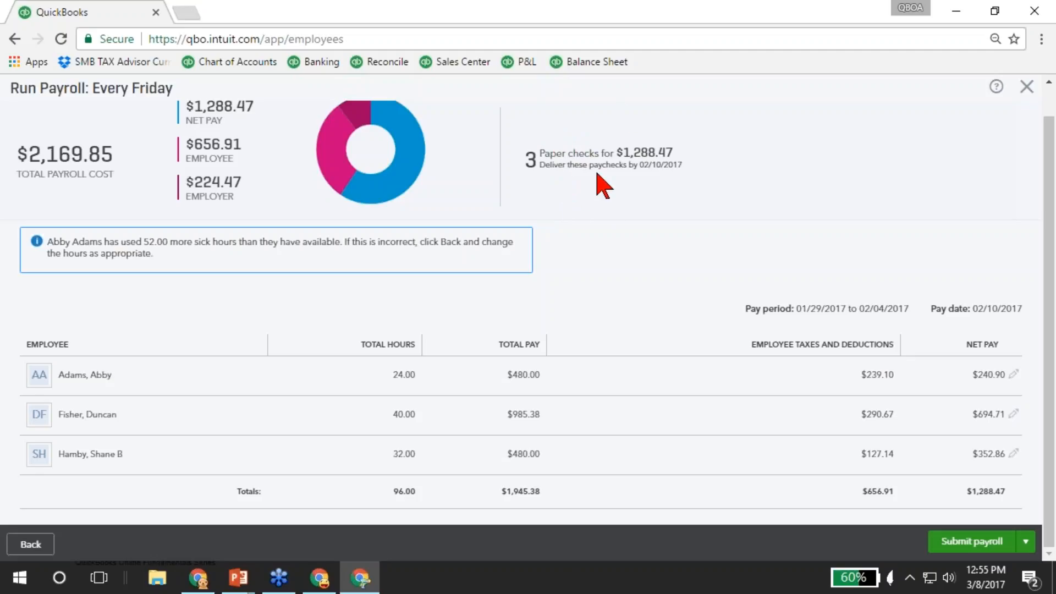
{"action": "left_click", "coordinate": [970, 544]}
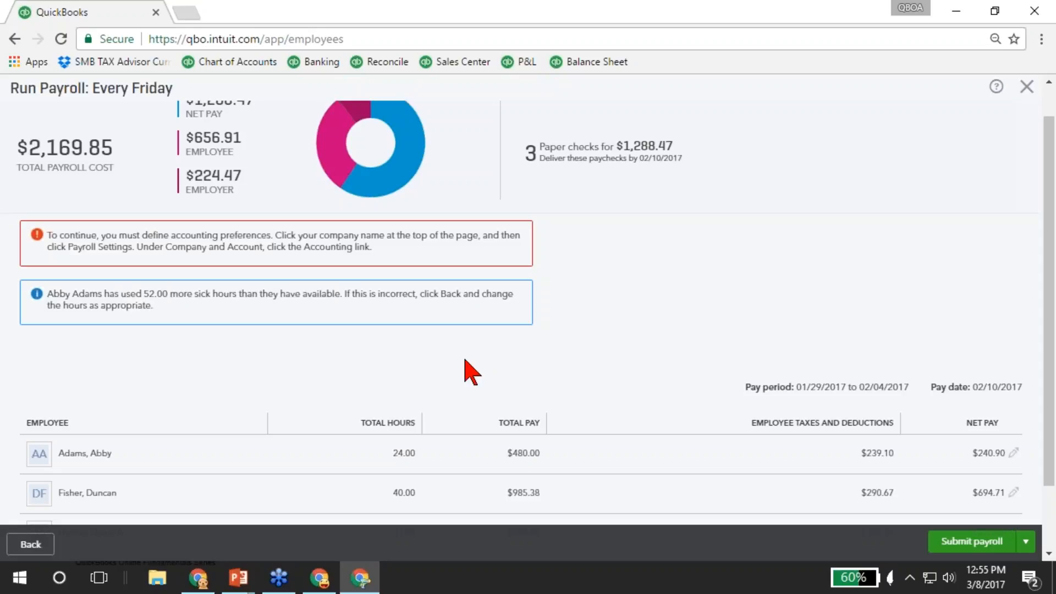
{"action": "scroll", "coordinate": [465, 363], "scroll_direction": "down", "scroll_amount": 2}
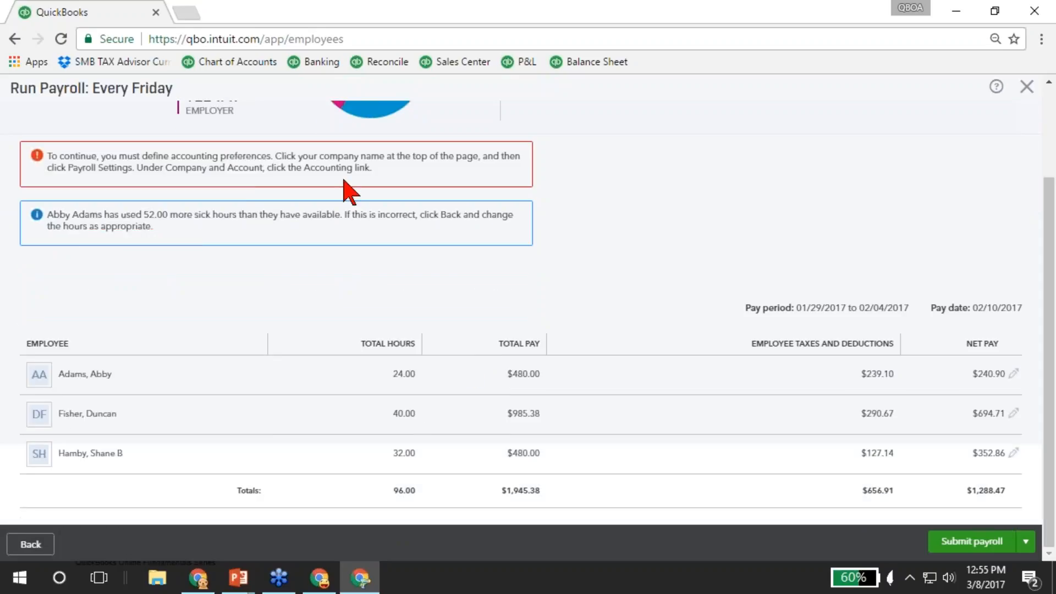
{"action": "scroll", "coordinate": [183, 250], "scroll_direction": "up", "scroll_amount": 3}
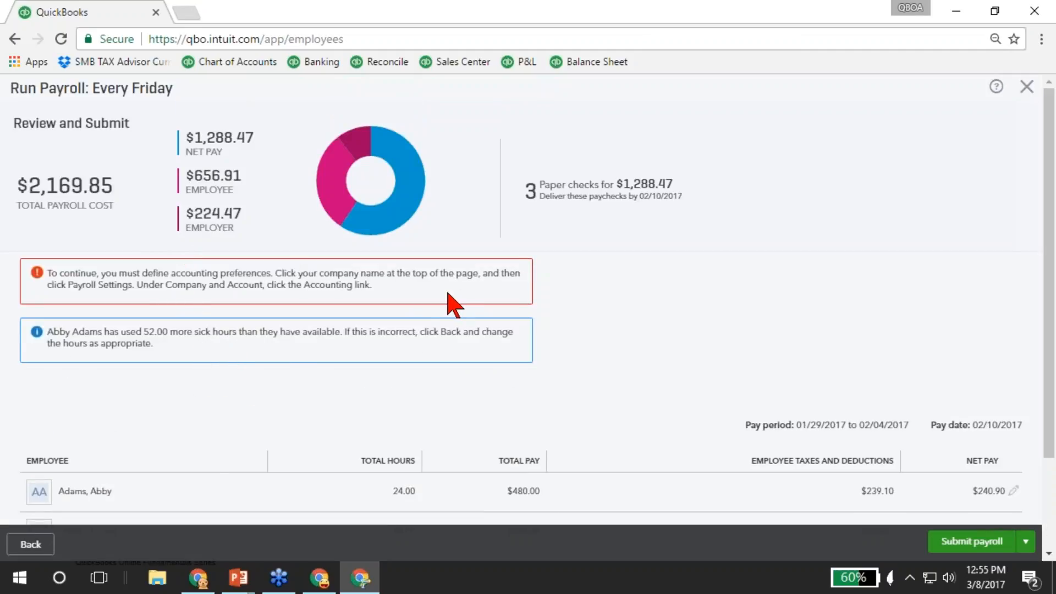
{"action": "scroll", "coordinate": [462, 303], "scroll_direction": "down", "scroll_amount": 3}
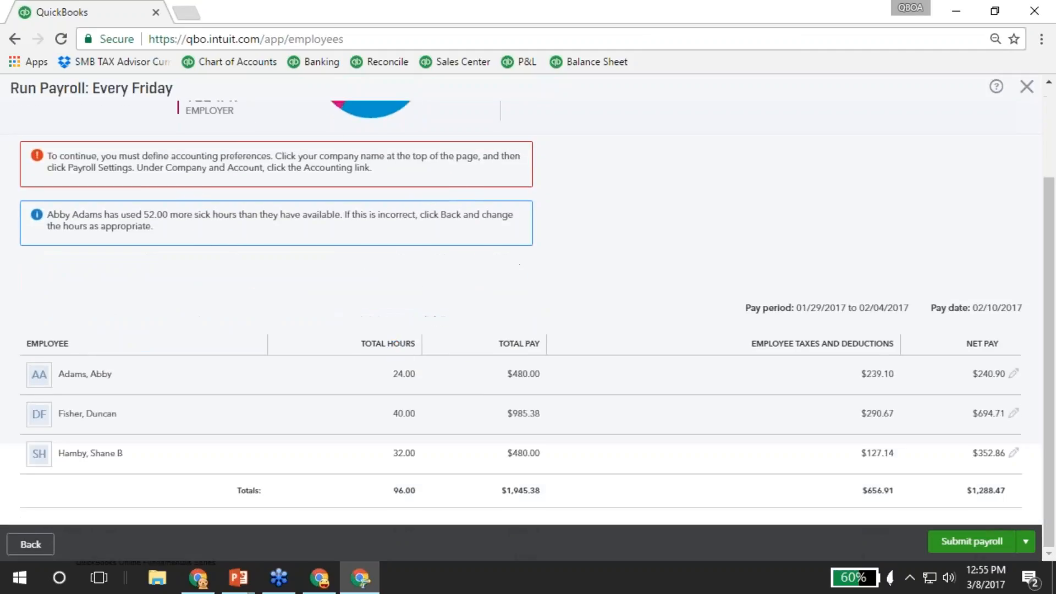
{"action": "left_click", "coordinate": [971, 545]}
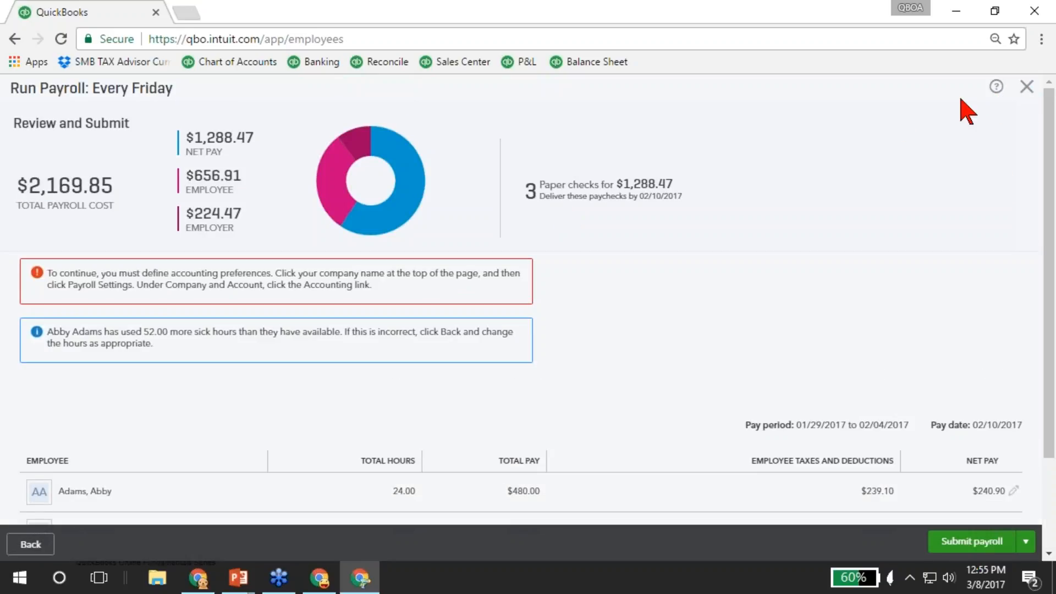
Close the payroll run unsubmitted and open the Manage Payroll reports list under All Reports.
{"action": "left_click", "coordinate": [1026, 83]}
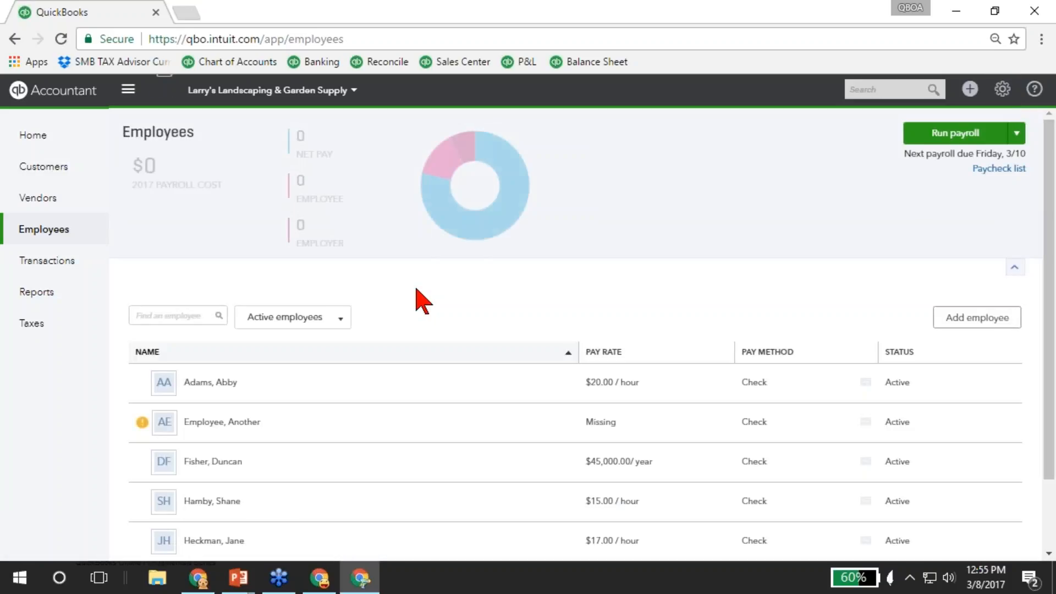
{"action": "left_click", "coordinate": [54, 296]}
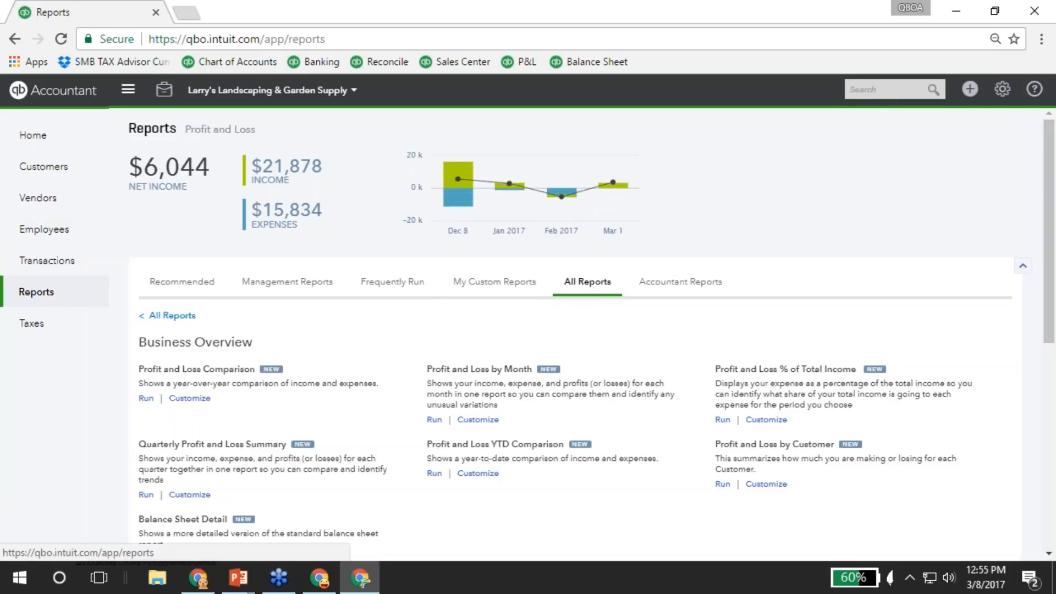
{"action": "left_click", "coordinate": [175, 317]}
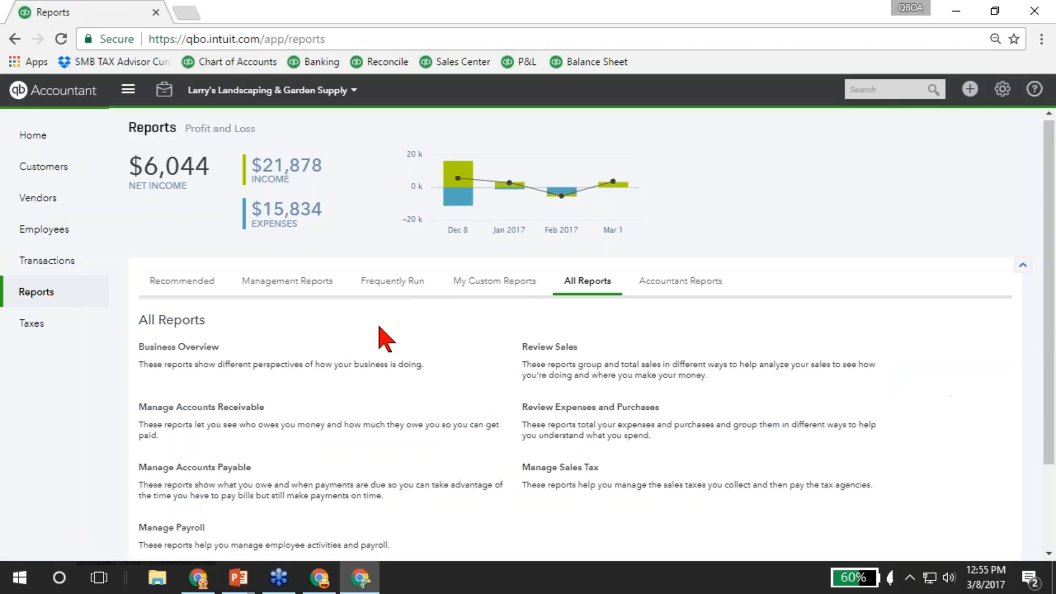
{"action": "scroll", "coordinate": [205, 412], "scroll_direction": "down", "scroll_amount": 2}
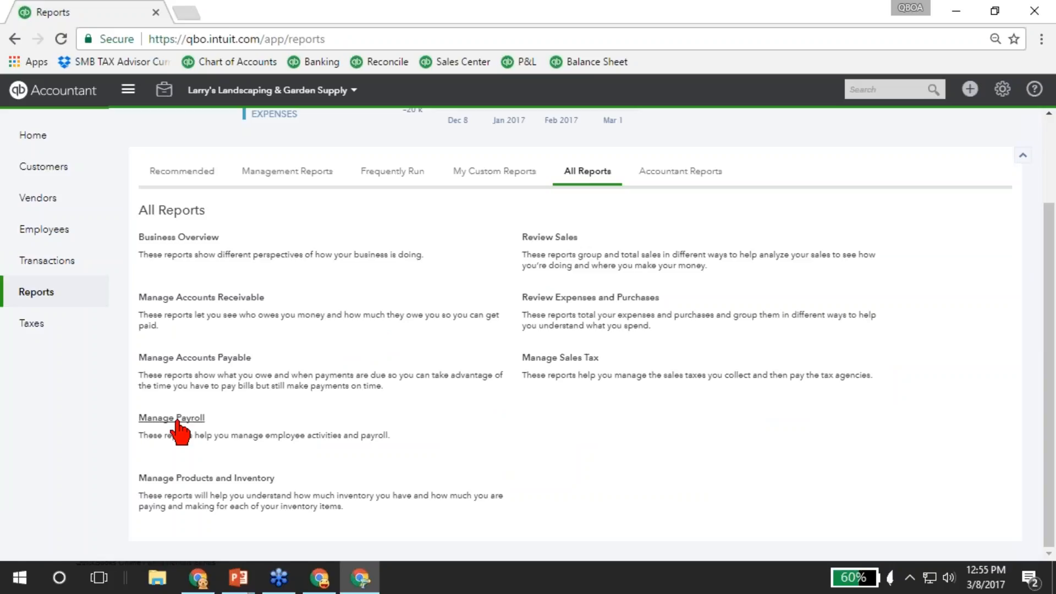
{"action": "left_click", "coordinate": [177, 420]}
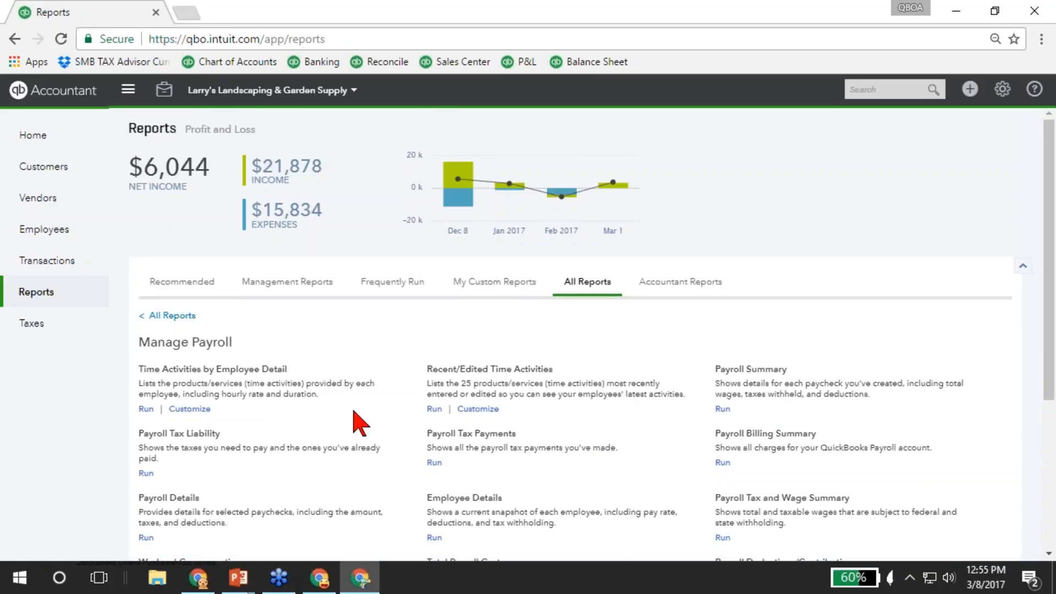
{"action": "scroll", "coordinate": [353, 420], "scroll_direction": "down", "scroll_amount": 3}
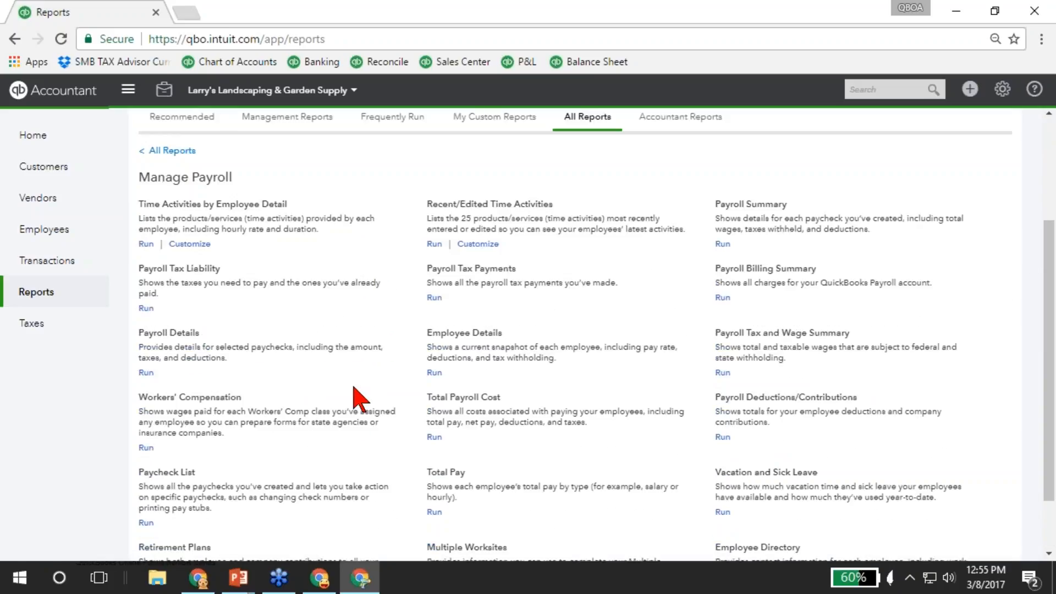
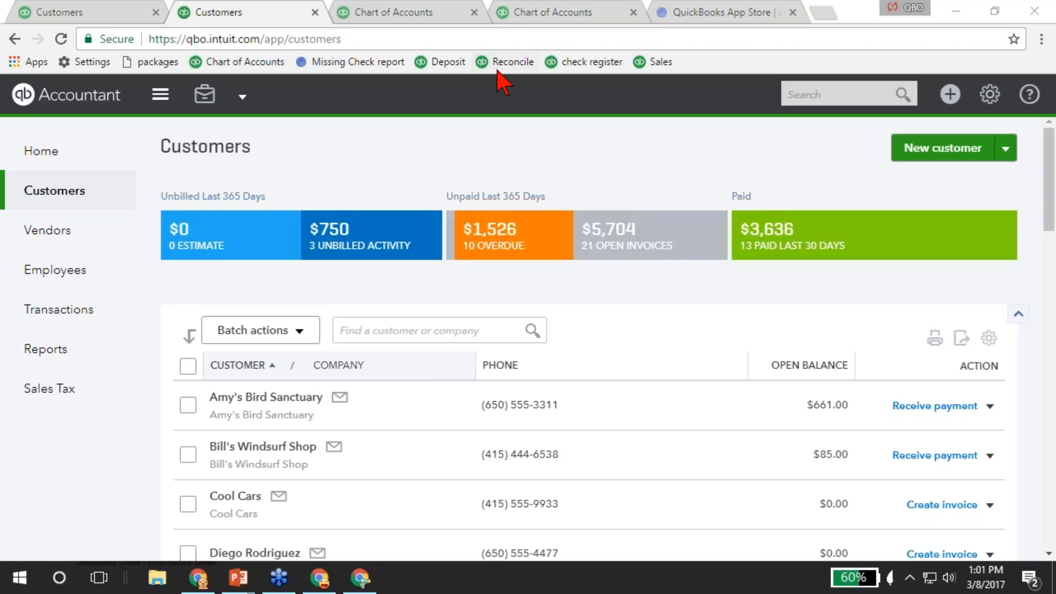
Start reconciling Checking for the 02/28/2017 statement with ending balance 1,234.00.
{"action": "left_click", "coordinate": [990, 97]}
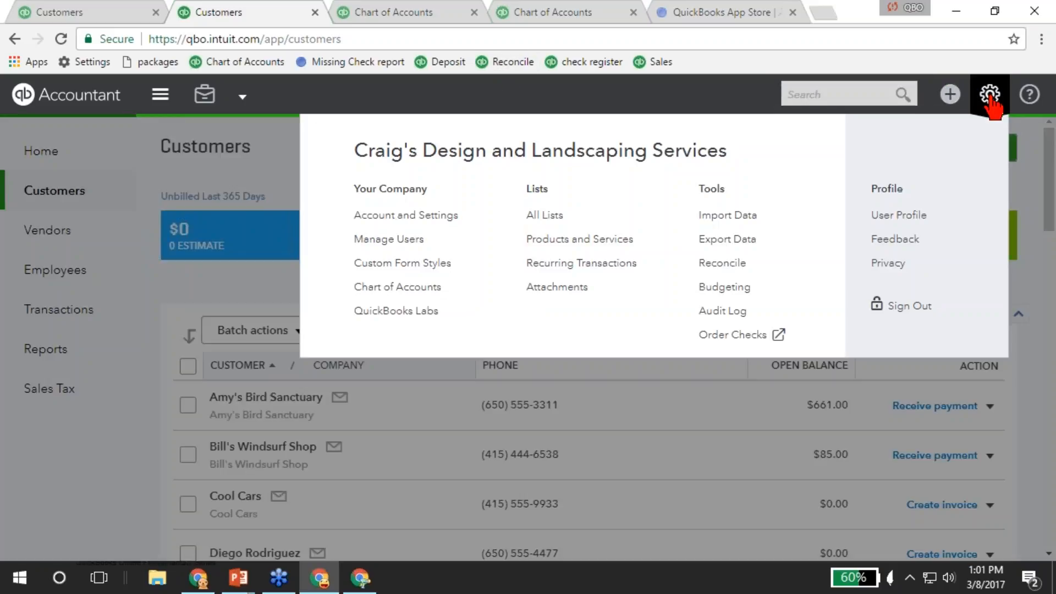
{"action": "left_click", "coordinate": [722, 264]}
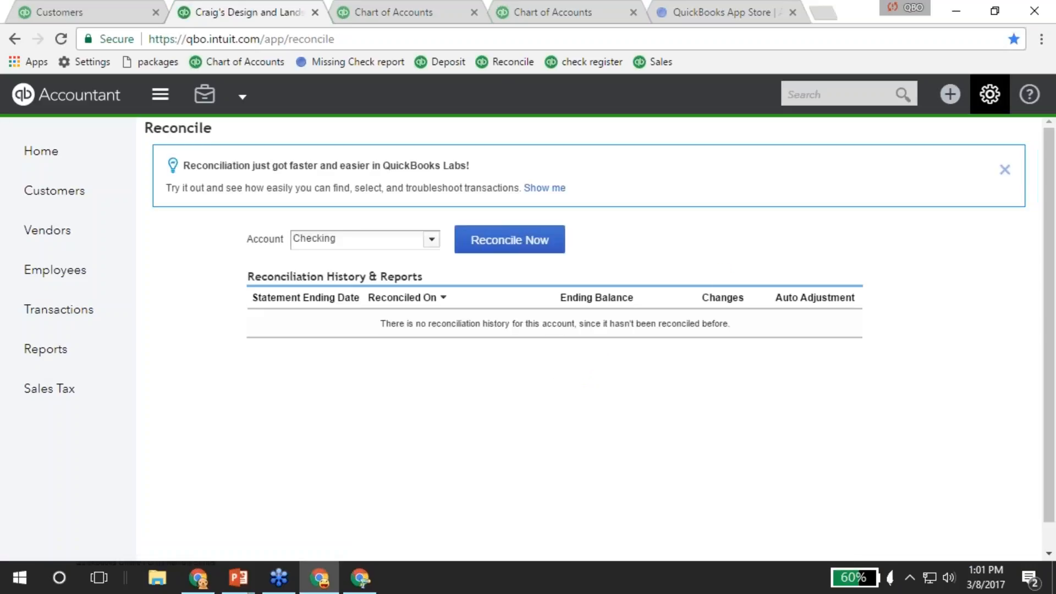
{"action": "left_click", "coordinate": [500, 245]}
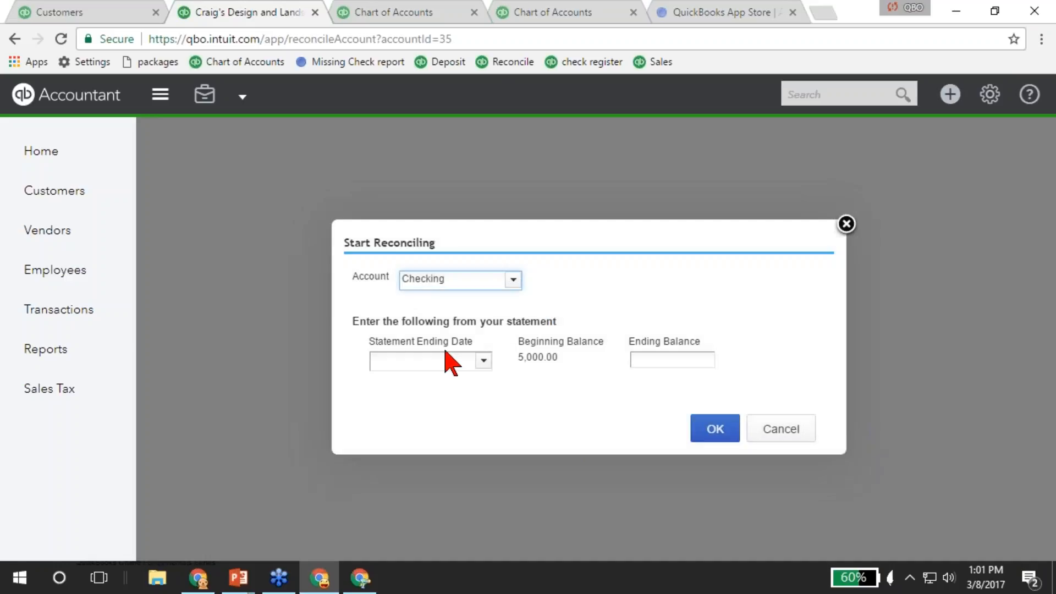
{"action": "left_click", "coordinate": [443, 359]}
{"action": "type", "text": "02282017"}
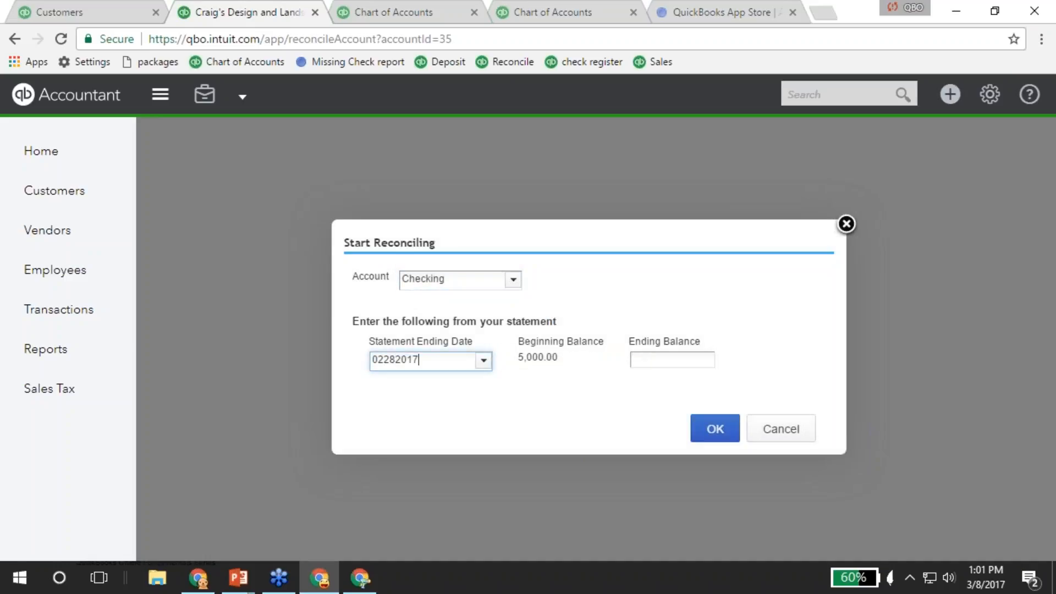
{"action": "key", "text": "Tab"}
{"action": "type", "text": "1234"}
{"action": "key", "text": "Tab"}
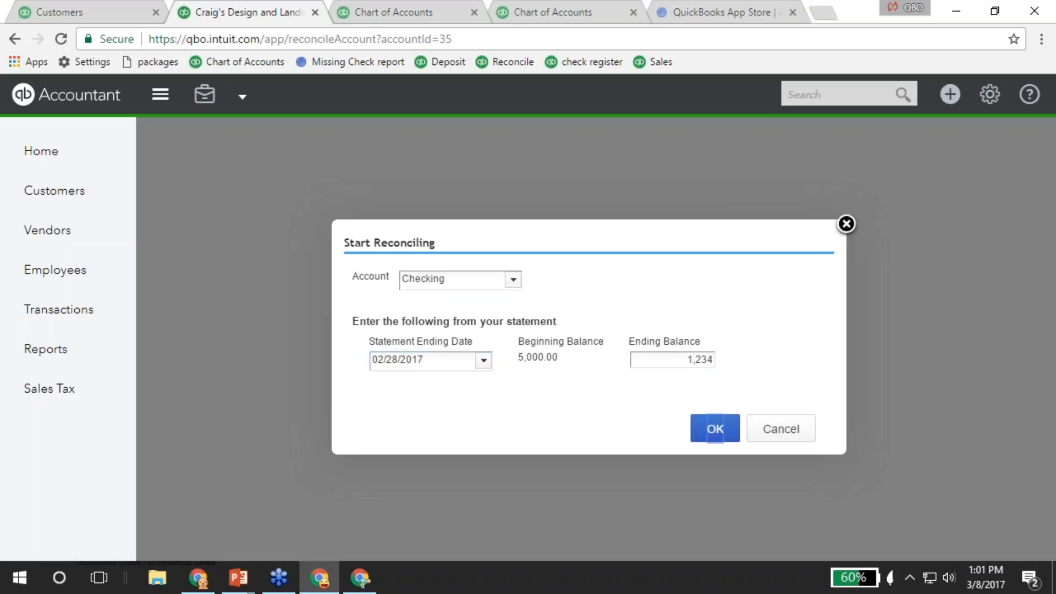
{"action": "left_click", "coordinate": [715, 432]}
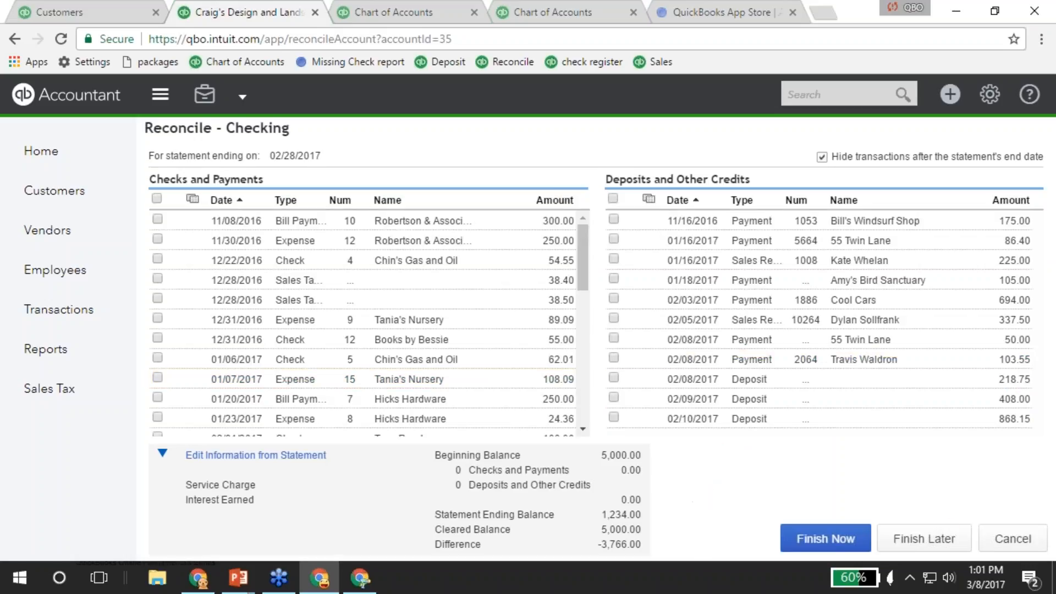
Keep the reconciliation open and bring up the Checking account's bank feed in the other tab.
{"action": "left_click", "coordinate": [1017, 539]}
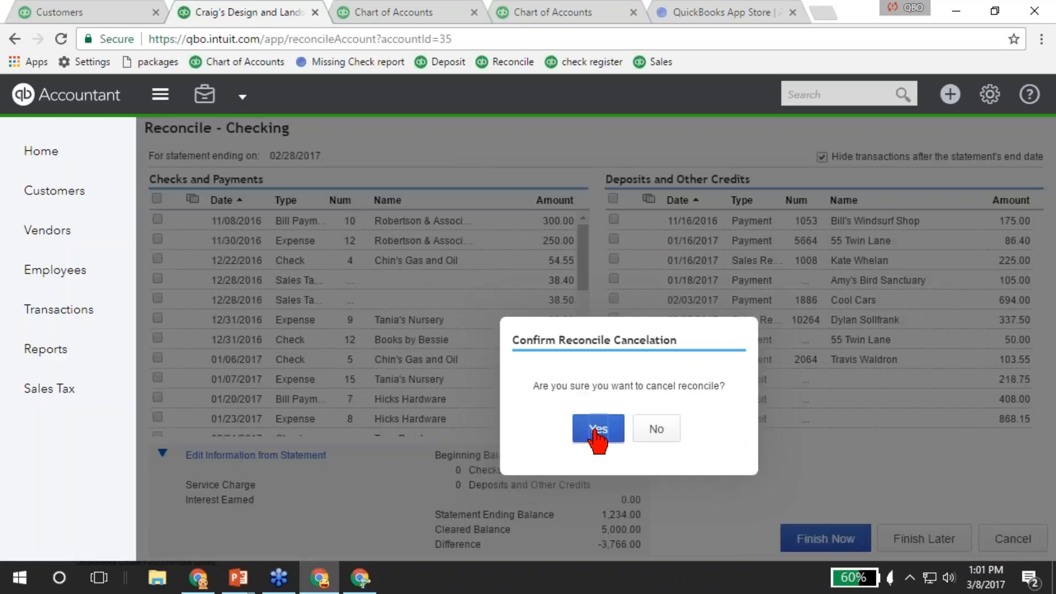
{"action": "left_click", "coordinate": [657, 434]}
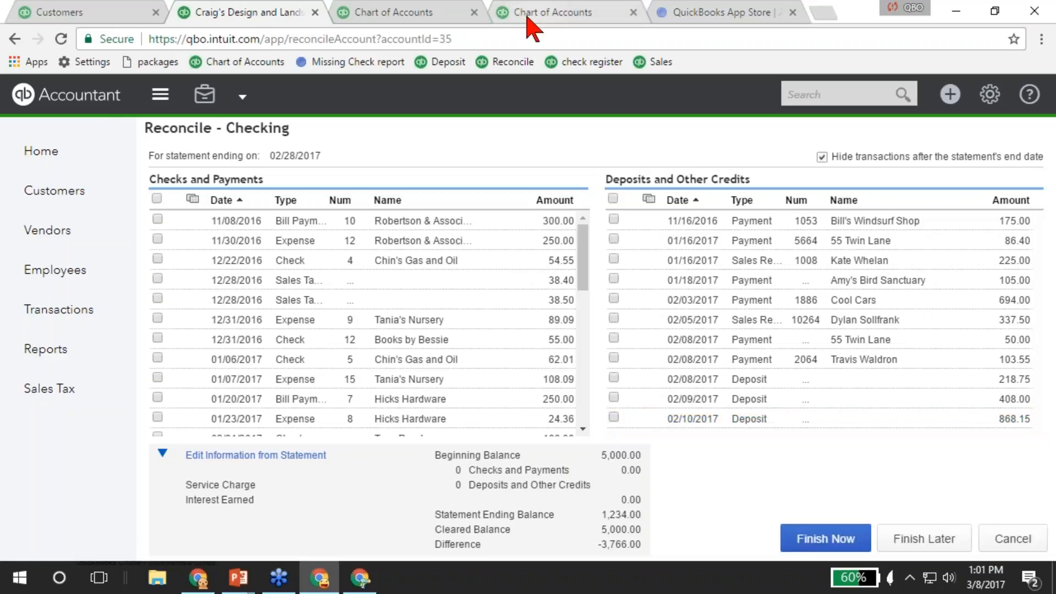
{"action": "left_click", "coordinate": [406, 15]}
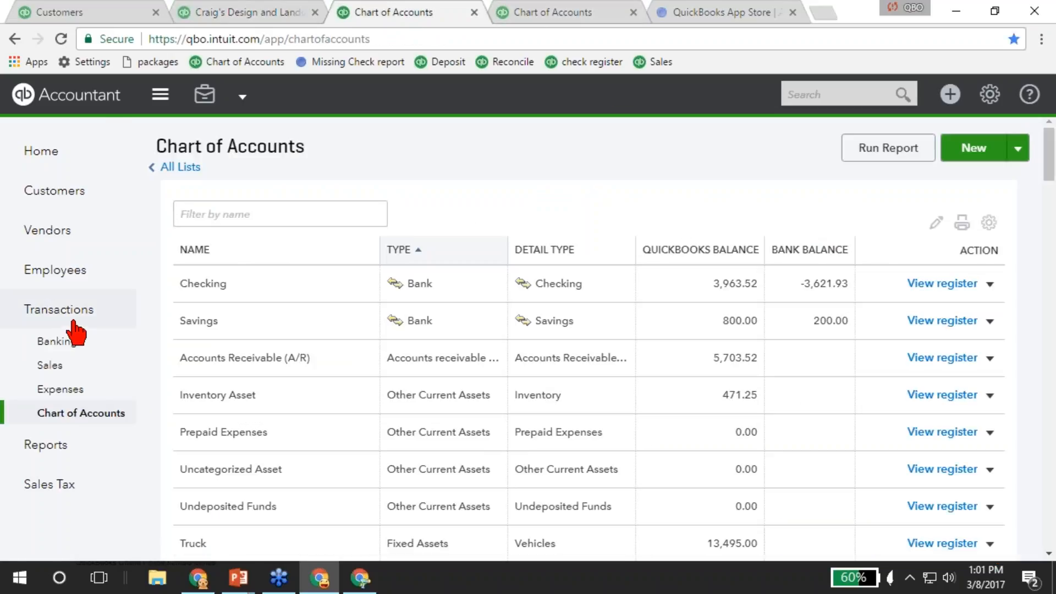
{"action": "left_click", "coordinate": [63, 344]}
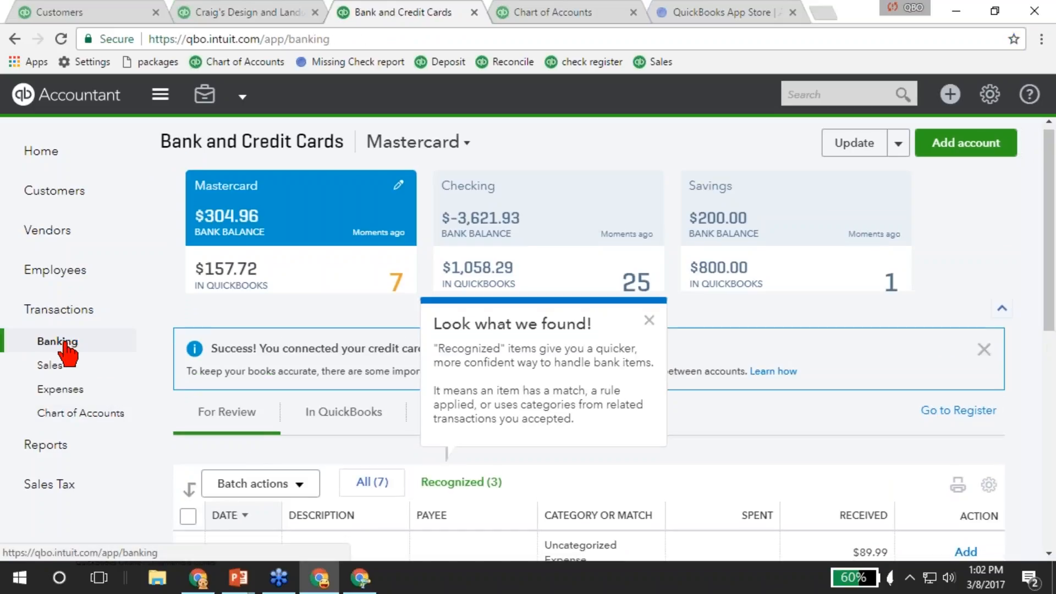
{"action": "left_click", "coordinate": [649, 321]}
{"action": "left_click", "coordinate": [618, 287]}
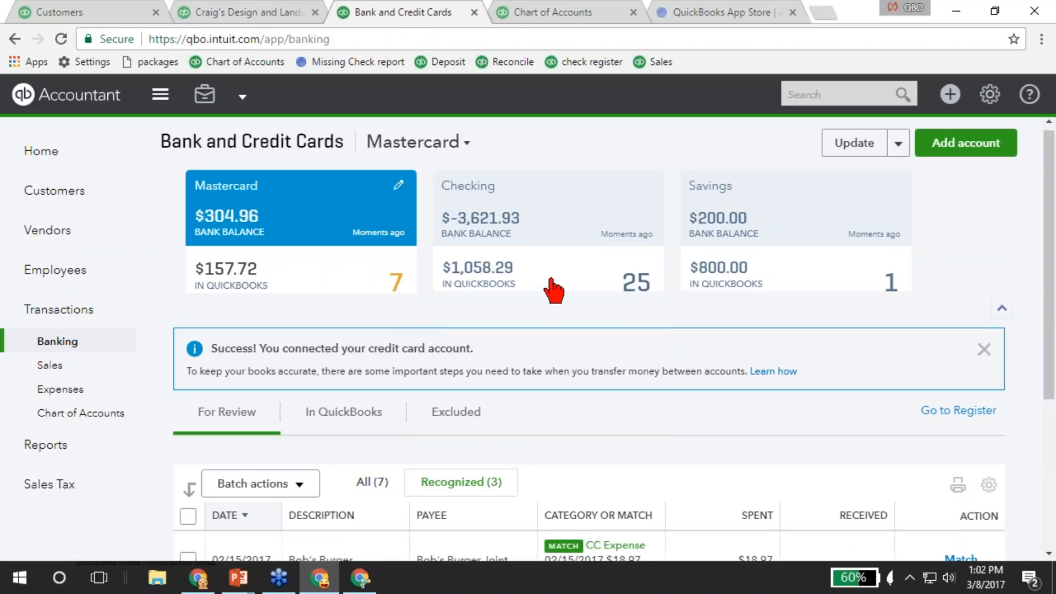
Accept all 14 recognized Checking transactions and go back to the reconciliation.
{"action": "scroll", "coordinate": [481, 426], "scroll_direction": "down", "scroll_amount": 5}
{"action": "left_click", "coordinate": [188, 212]}
{"action": "left_click", "coordinate": [246, 186]}
{"action": "left_click", "coordinate": [253, 211]}
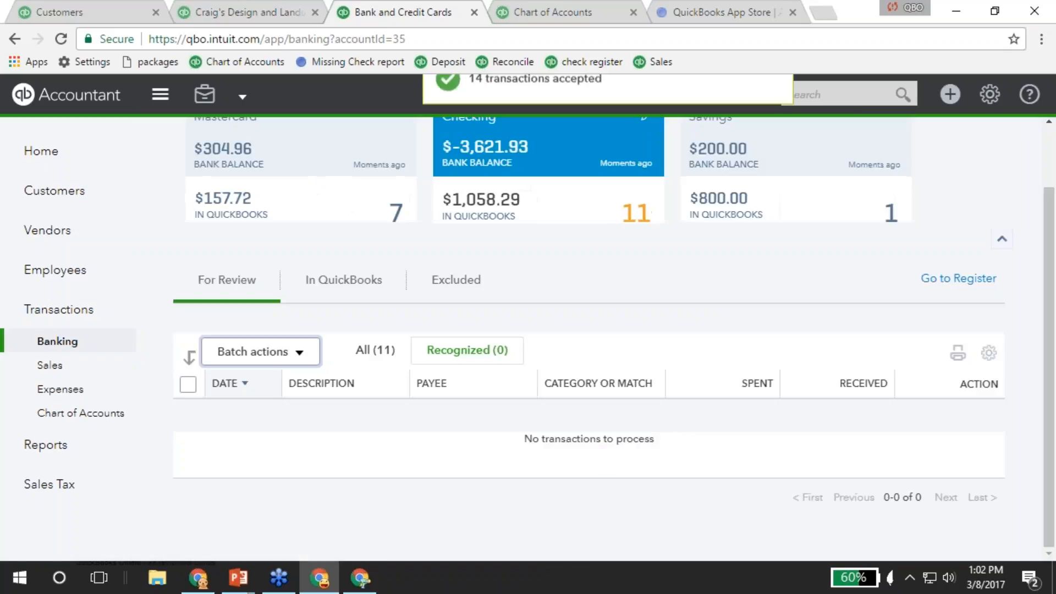
{"action": "left_click", "coordinate": [263, 16]}
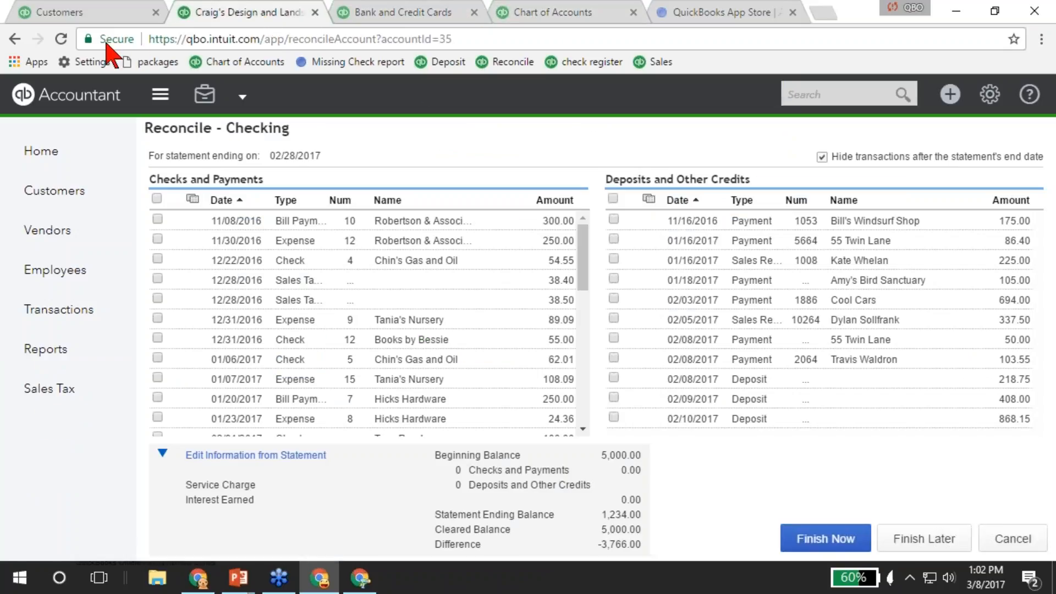
Tick the cleared transactions, finish, and post the -2,932.52 difference as an adjustment.
{"action": "left_click", "coordinate": [61, 39]}
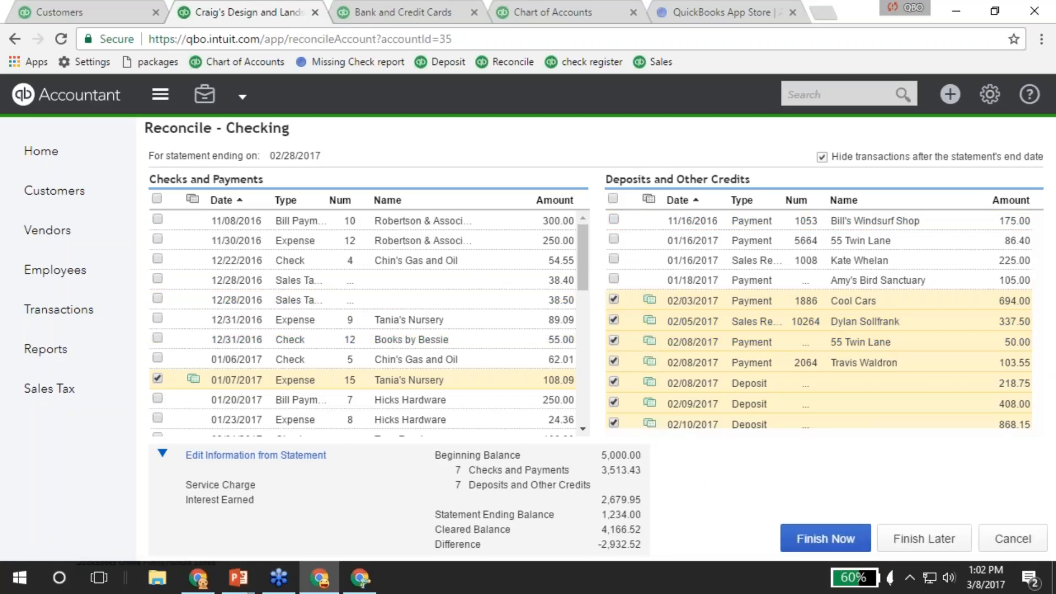
{"action": "left_click_drag", "start_coordinate": [598, 544], "coordinate": [655, 545]}
{"action": "double_click", "coordinate": [654, 546]}
{"action": "left_click", "coordinate": [825, 540]}
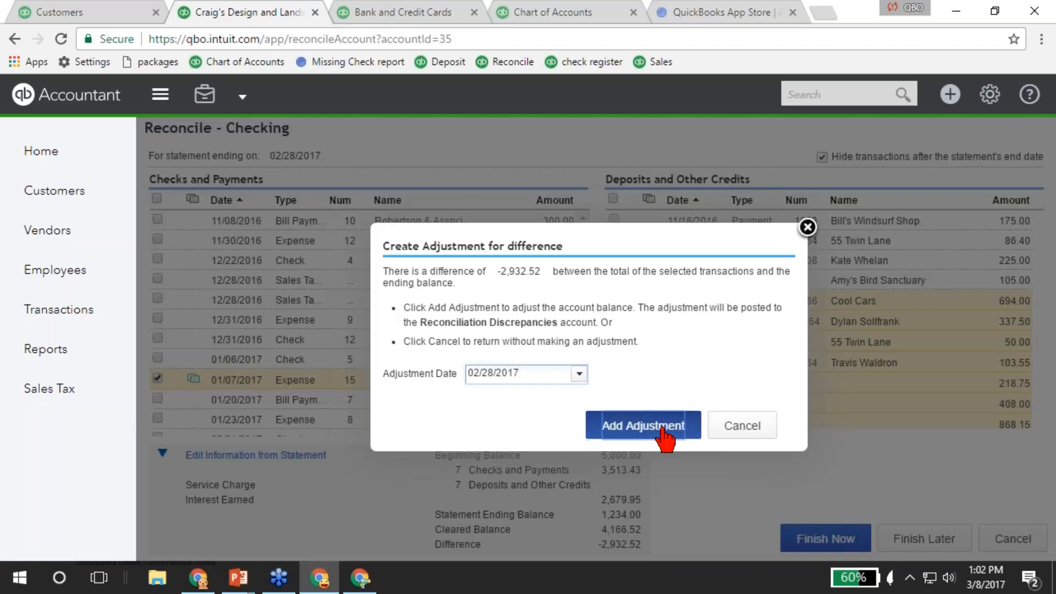
{"action": "left_click", "coordinate": [663, 427]}
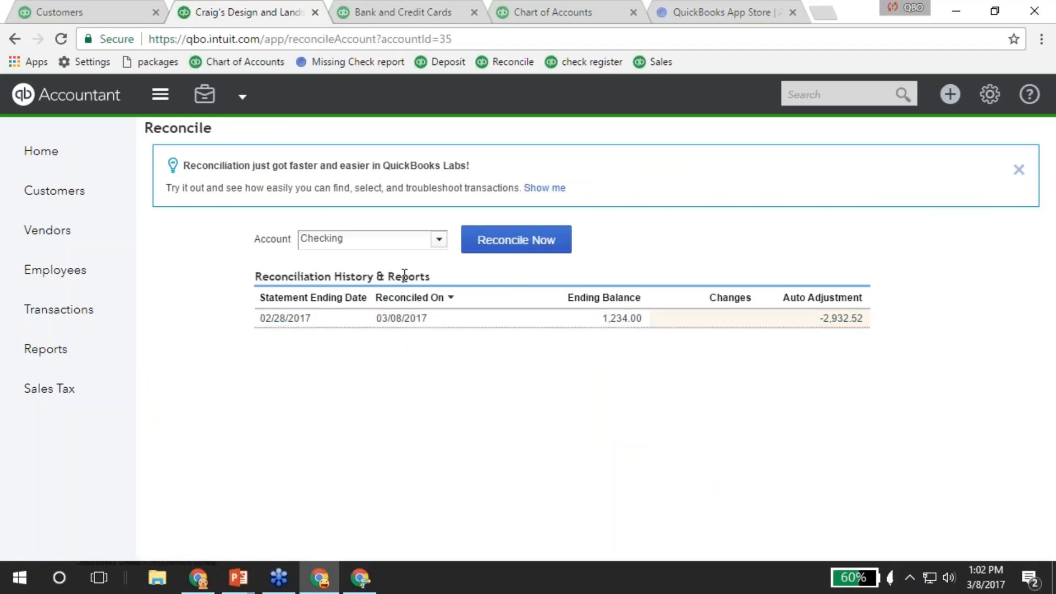
{"action": "left_click", "coordinate": [407, 320]}
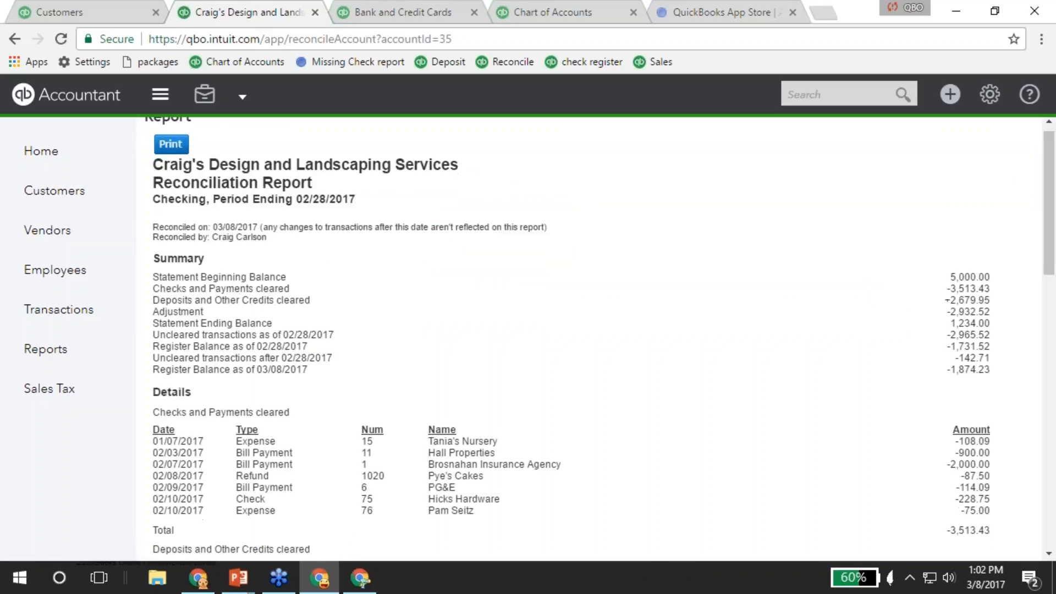
{"action": "scroll", "coordinate": [603, 341], "scroll_direction": "down", "scroll_amount": 15}
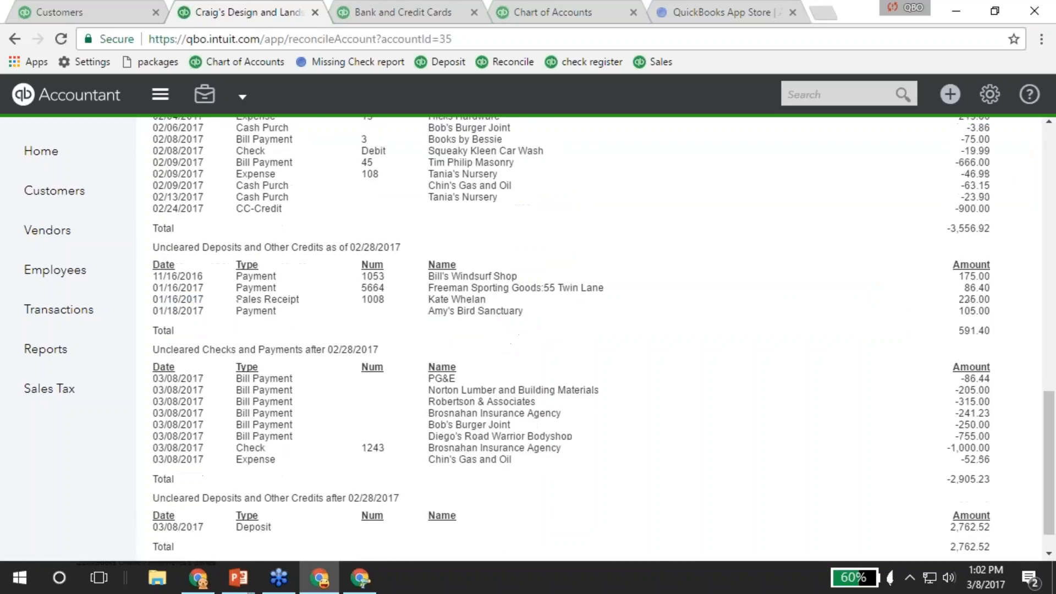
{"action": "scroll", "coordinate": [412, 330], "scroll_direction": "up", "scroll_amount": 6}
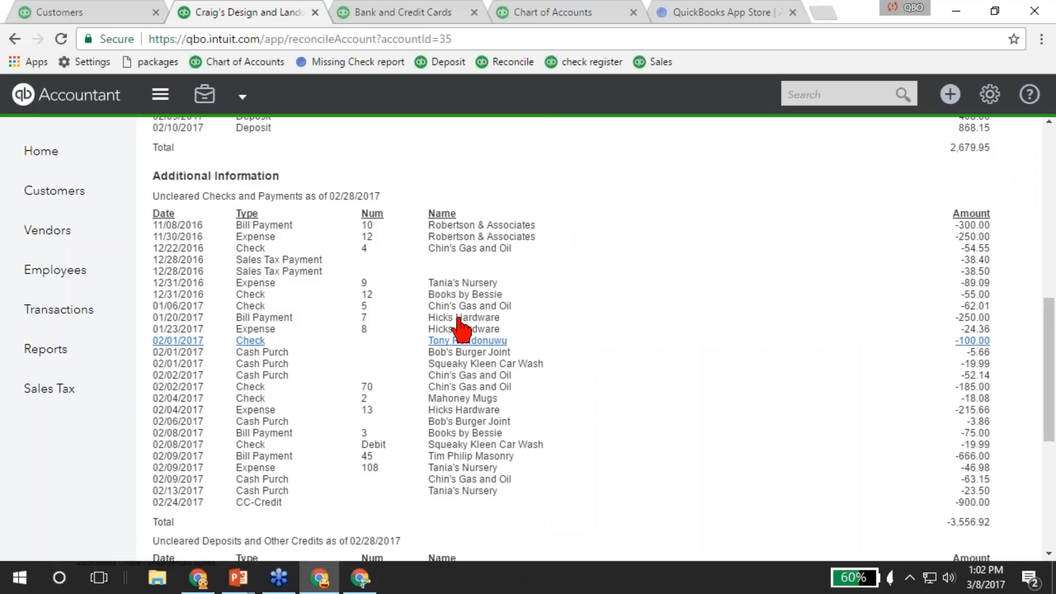
{"action": "scroll", "coordinate": [462, 379], "scroll_direction": "down", "scroll_amount": 6}
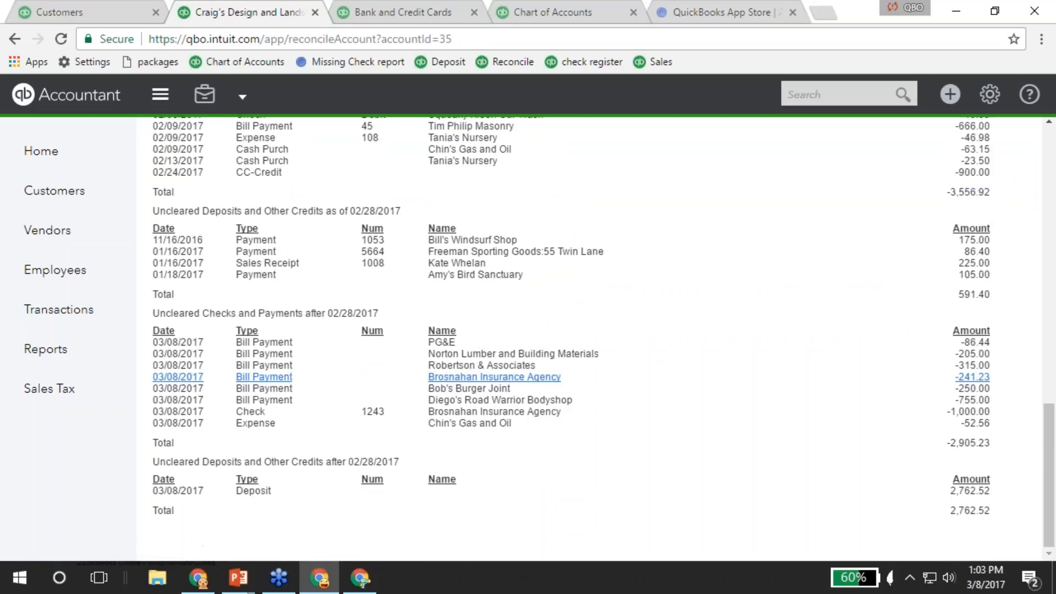
{"action": "scroll", "coordinate": [448, 424], "scroll_direction": "up", "scroll_amount": 15}
{"action": "key", "text": "alt+Left"}
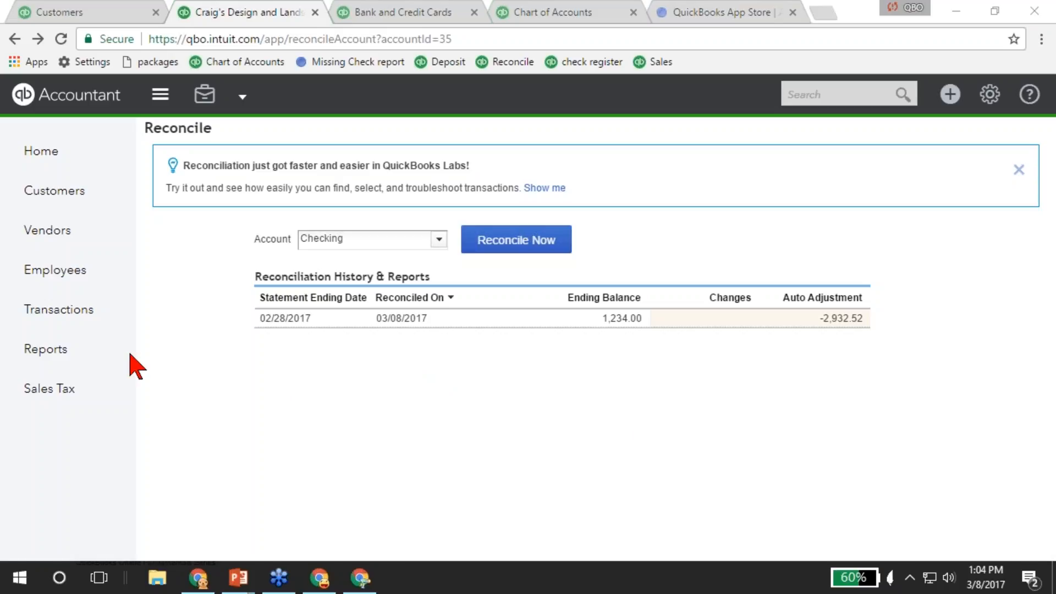
Run the Profit and Loss report from the Reports overview.
{"action": "left_click", "coordinate": [45, 349]}
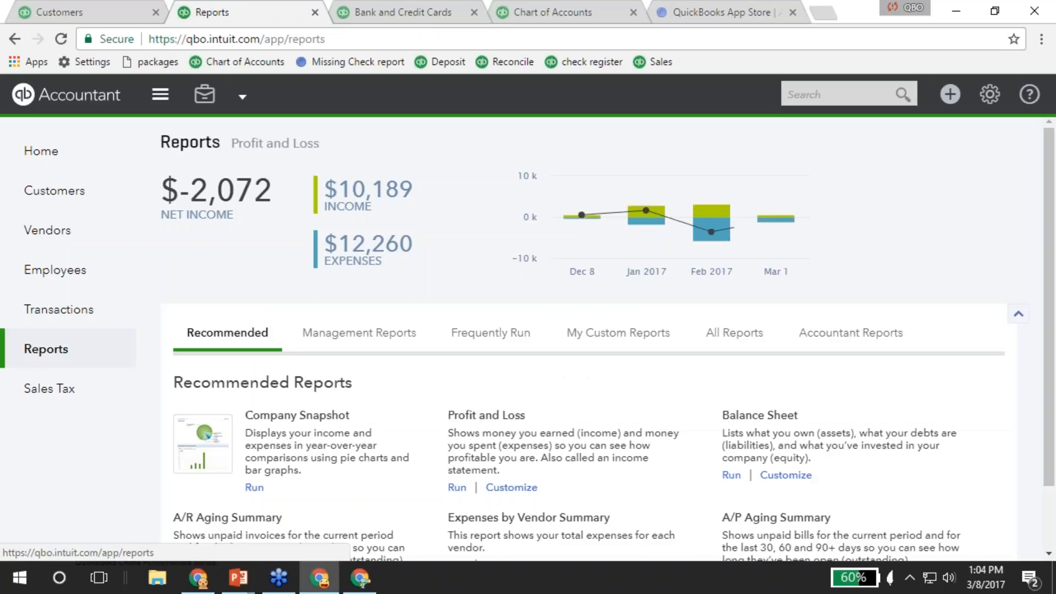
{"action": "scroll", "coordinate": [451, 341], "scroll_direction": "down", "scroll_amount": 2}
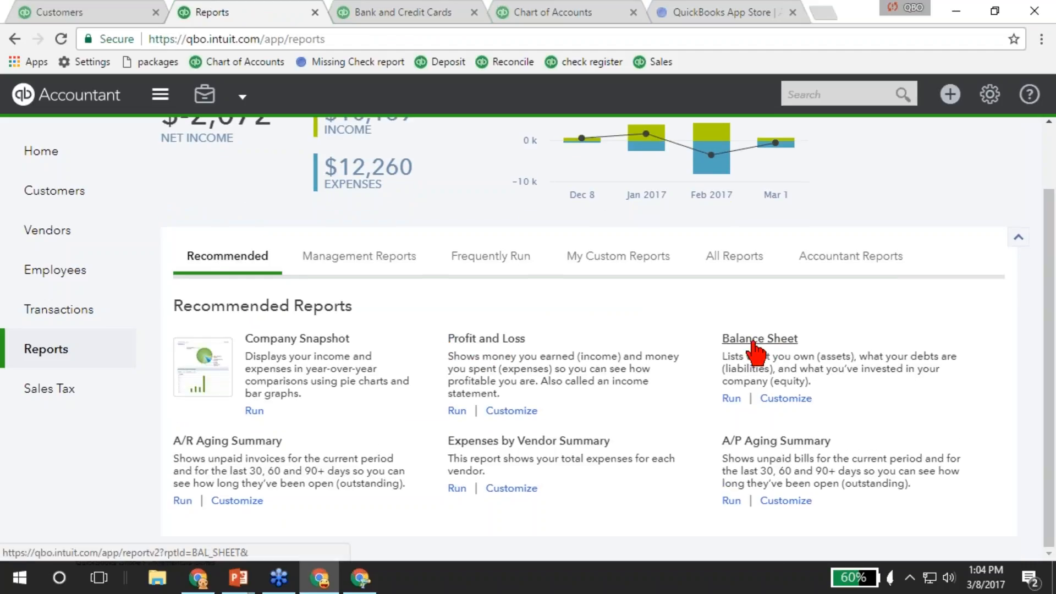
{"action": "left_click", "coordinate": [488, 339]}
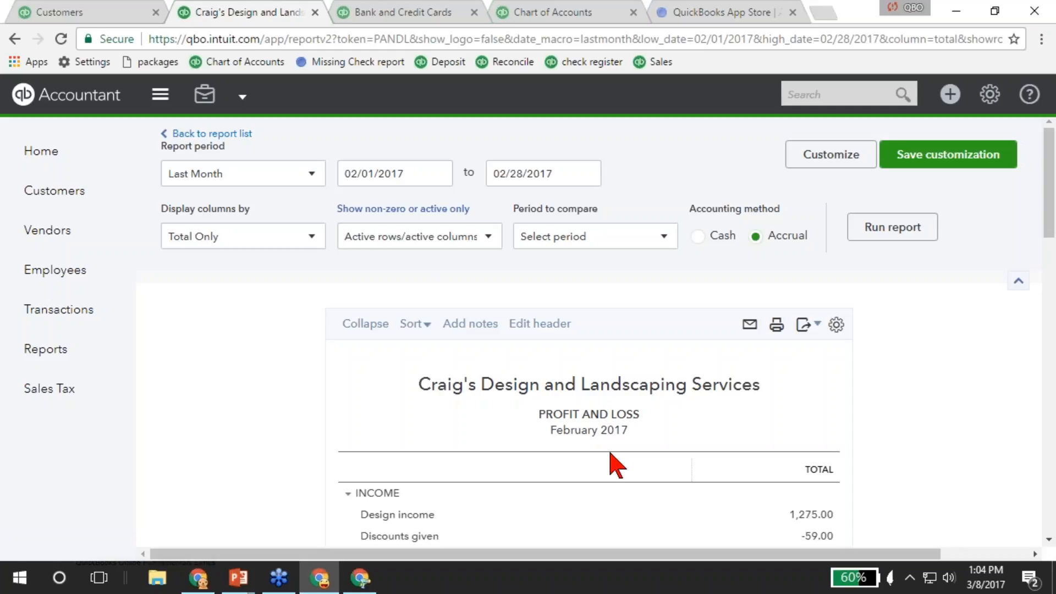
Set the report to This Year-to-date with monthly columns and open its customization settings.
{"action": "left_click", "coordinate": [266, 182]}
{"action": "left_click", "coordinate": [225, 208]}
{"action": "left_click", "coordinate": [250, 237]}
{"action": "left_click", "coordinate": [202, 344]}
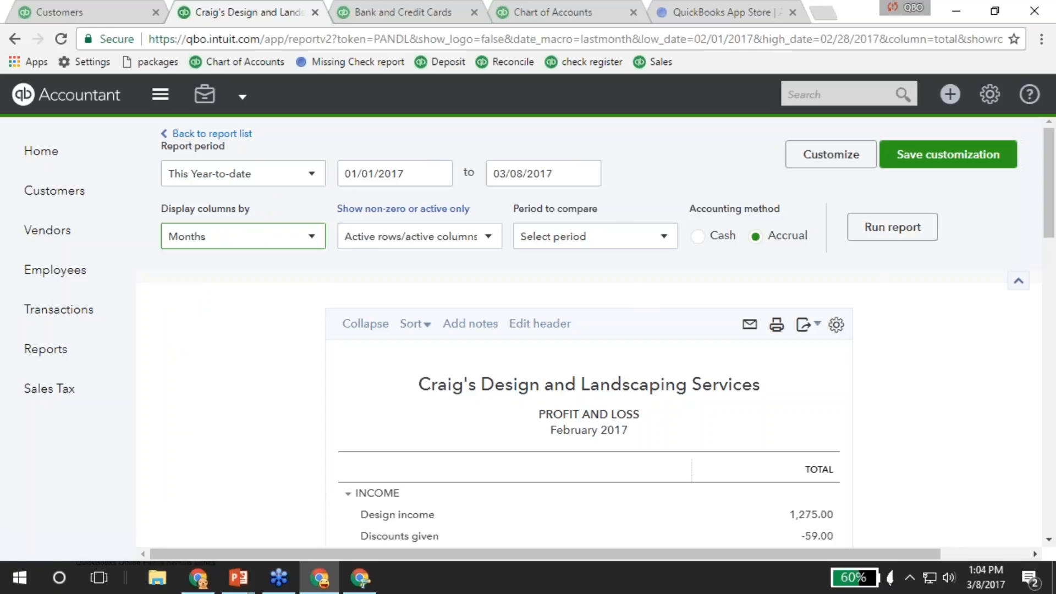
{"action": "left_click", "coordinate": [907, 234]}
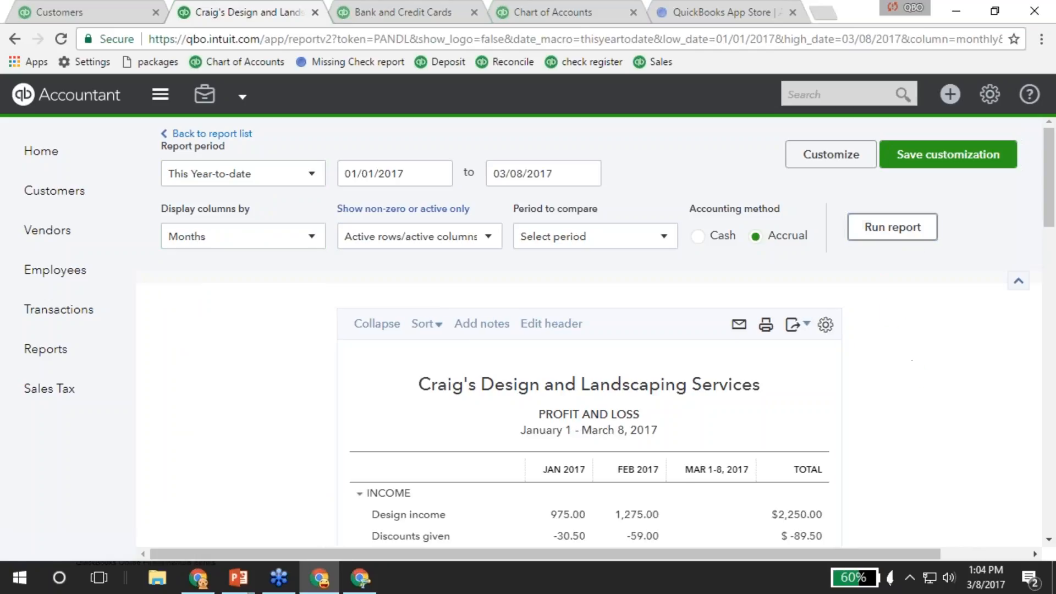
{"action": "scroll", "coordinate": [827, 170], "scroll_direction": "down", "scroll_amount": 1}
{"action": "scroll", "coordinate": [828, 171], "scroll_direction": "up", "scroll_amount": 1}
{"action": "left_click", "coordinate": [828, 157]}
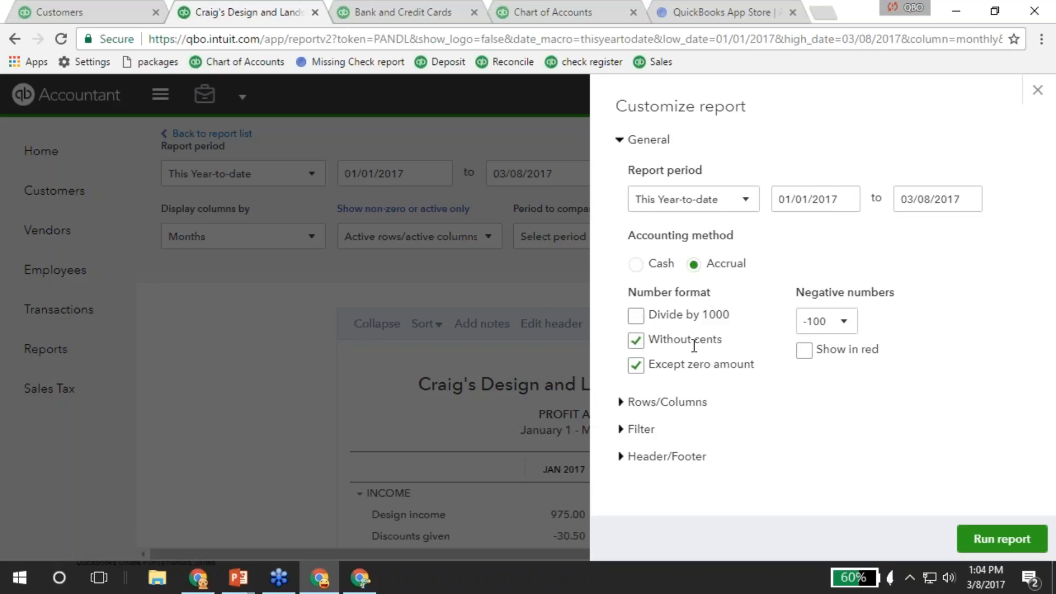
Show negative numbers in red parentheses and add a % of Income column.
{"action": "left_click", "coordinate": [843, 324]}
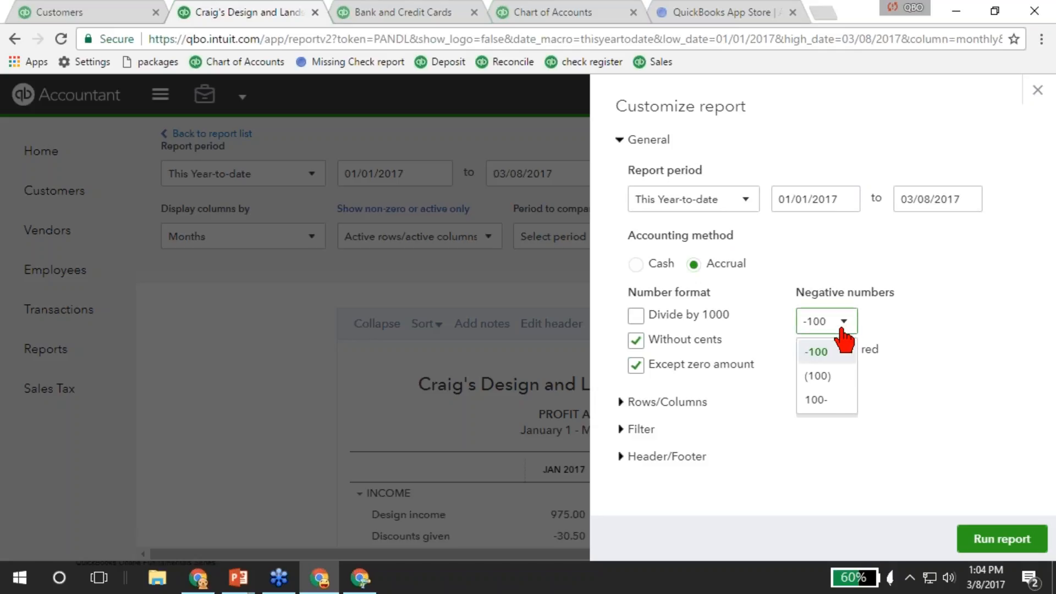
{"action": "left_click", "coordinate": [819, 376]}
{"action": "left_click", "coordinate": [805, 351]}
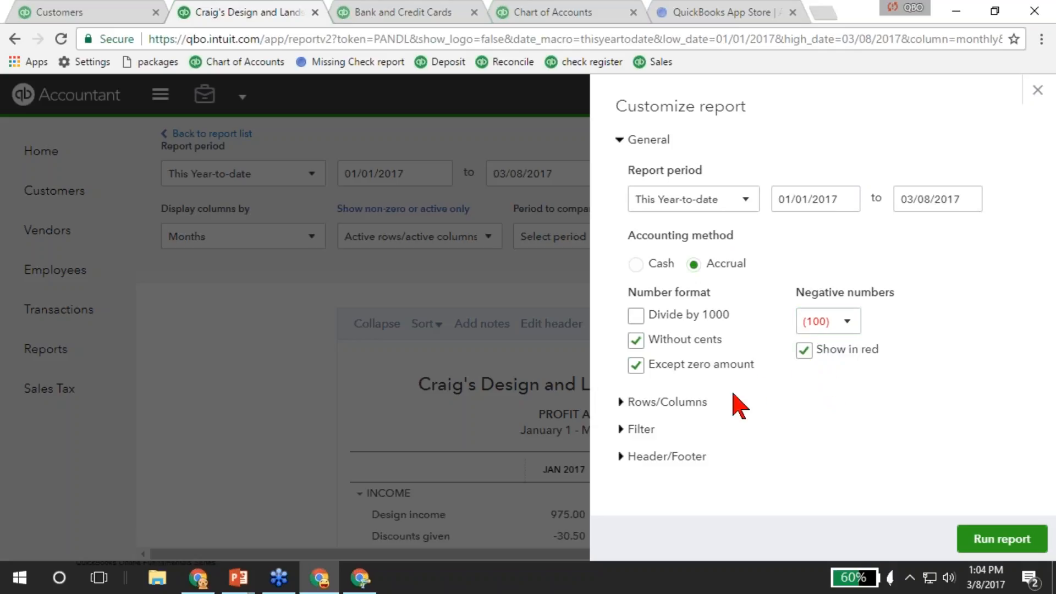
{"action": "left_click", "coordinate": [668, 403]}
{"action": "scroll", "coordinate": [736, 411], "scroll_direction": "down", "scroll_amount": 3}
{"action": "scroll", "coordinate": [823, 325], "scroll_direction": "down", "scroll_amount": 2}
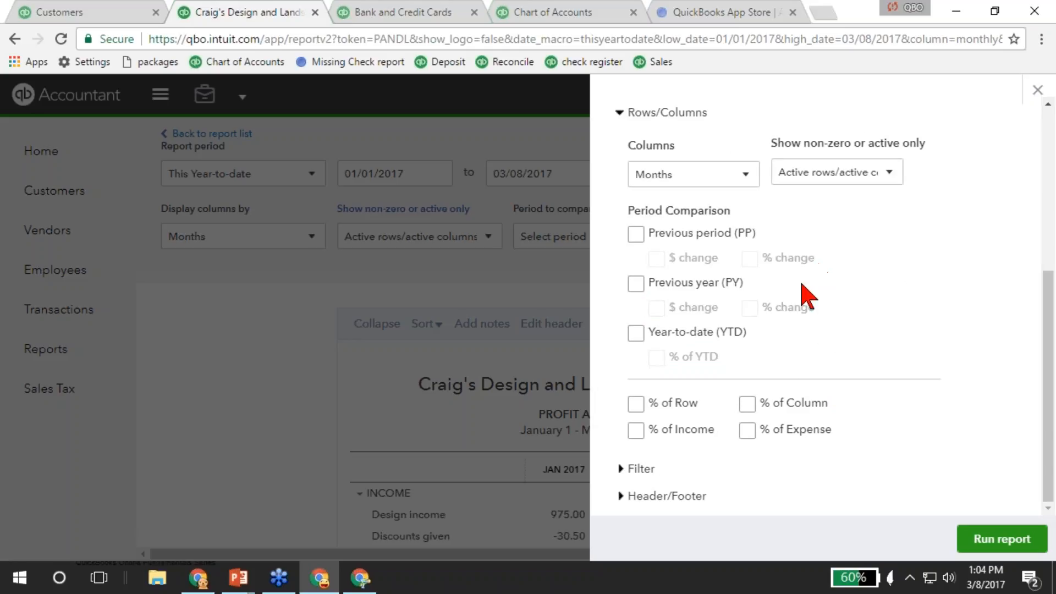
{"action": "left_click", "coordinate": [637, 432]}
Retitle the report 'Profit and Loss - Monthly' and rerun it.
{"action": "left_click", "coordinate": [642, 475]}
{"action": "scroll", "coordinate": [718, 393], "scroll_direction": "down", "scroll_amount": 4}
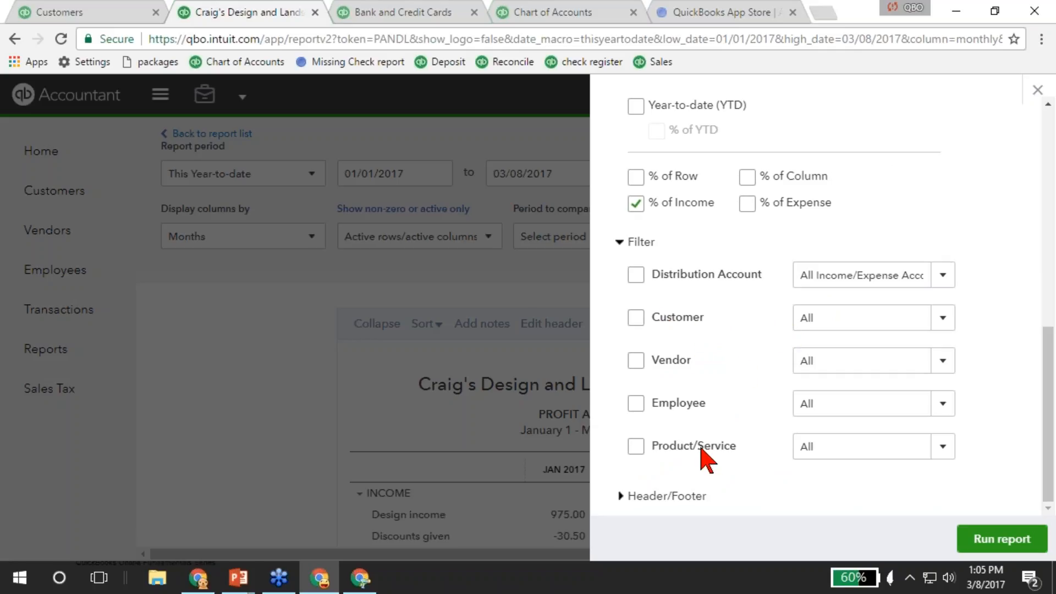
{"action": "left_click", "coordinate": [694, 495]}
{"action": "scroll", "coordinate": [704, 462], "scroll_direction": "down", "scroll_amount": 5}
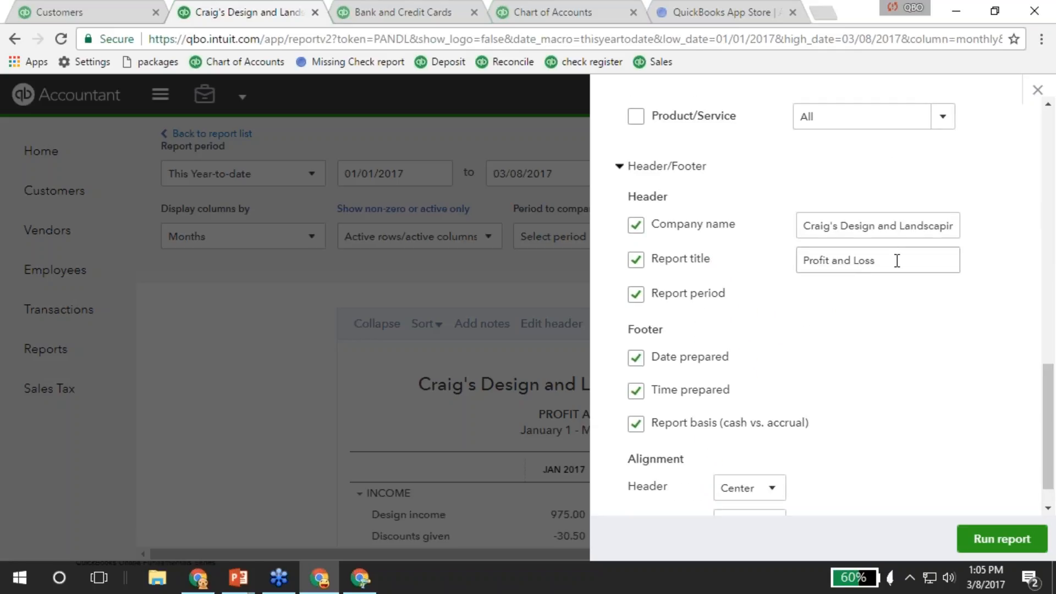
{"action": "left_click_drag", "start_coordinate": [896, 261], "coordinate": [848, 323]}
{"action": "key", "text": "Right"}
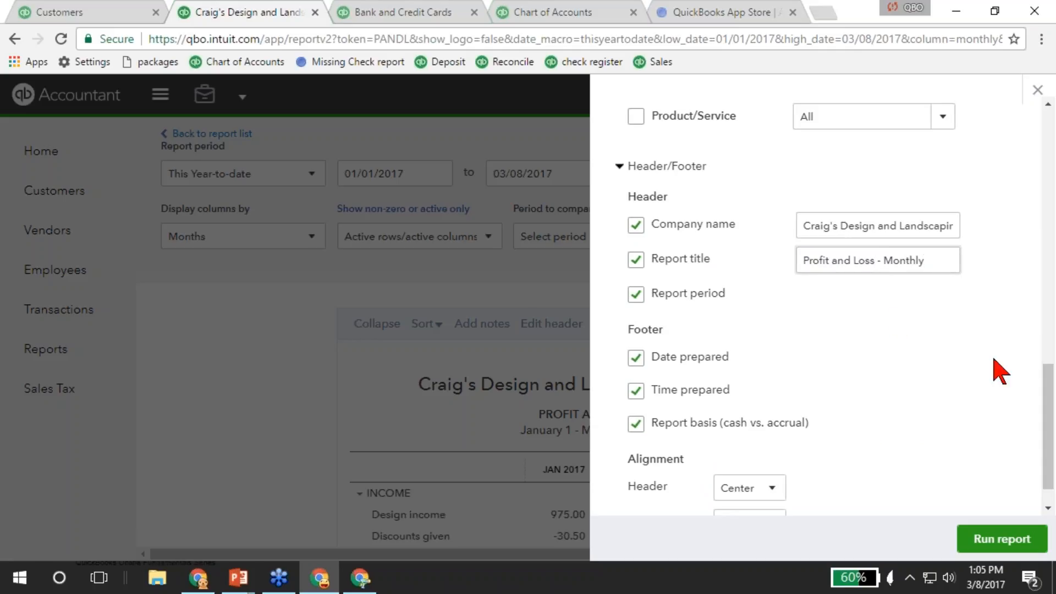
{"action": "left_click", "coordinate": [981, 545]}
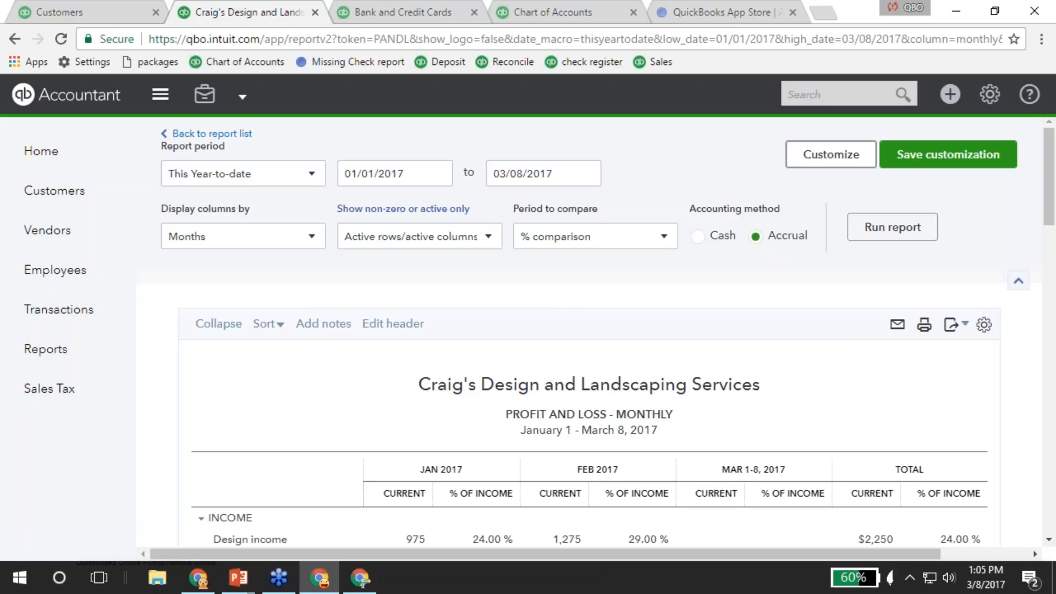
Save Profit and Loss - Monthly into a newly created Monthly report group and return to the report list.
{"action": "left_click", "coordinate": [942, 165]}
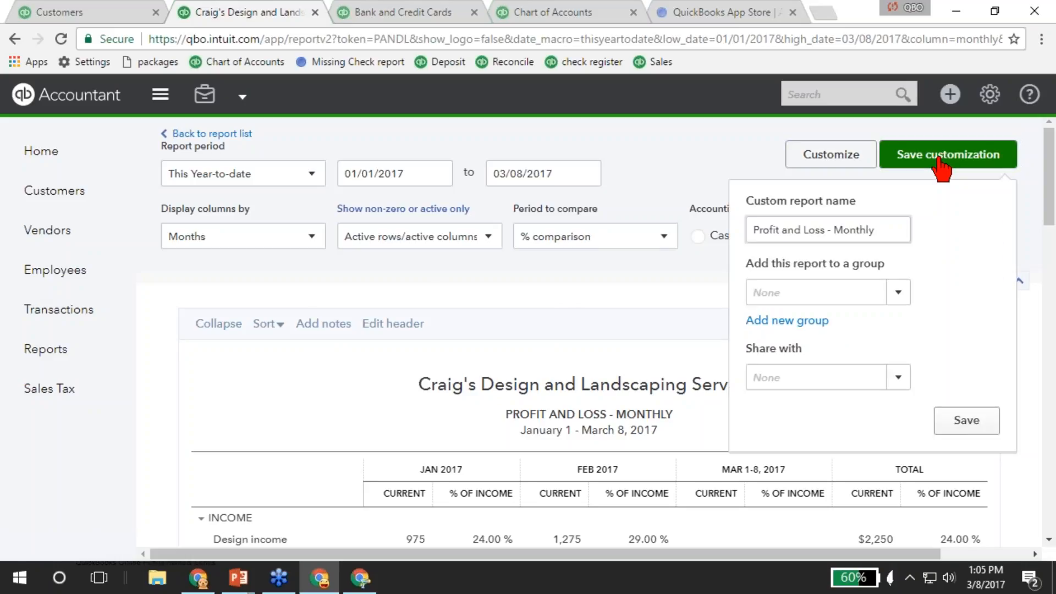
{"action": "left_click", "coordinate": [891, 291]}
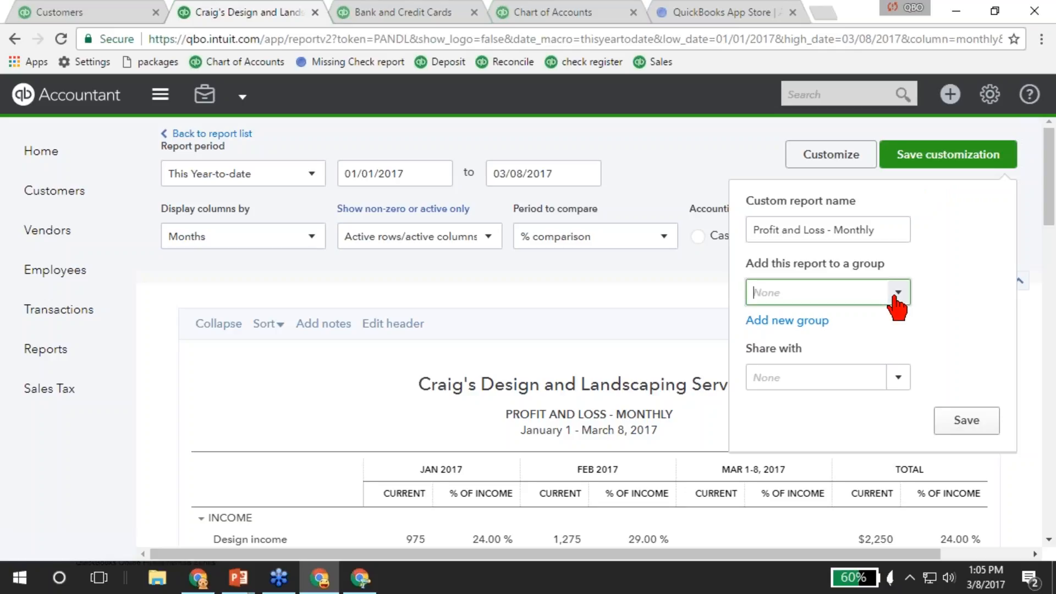
{"action": "left_click", "coordinate": [809, 322]}
{"action": "left_click", "coordinate": [789, 359]}
{"action": "type", "text": "Month"}
{"action": "left_click", "coordinate": [950, 359]}
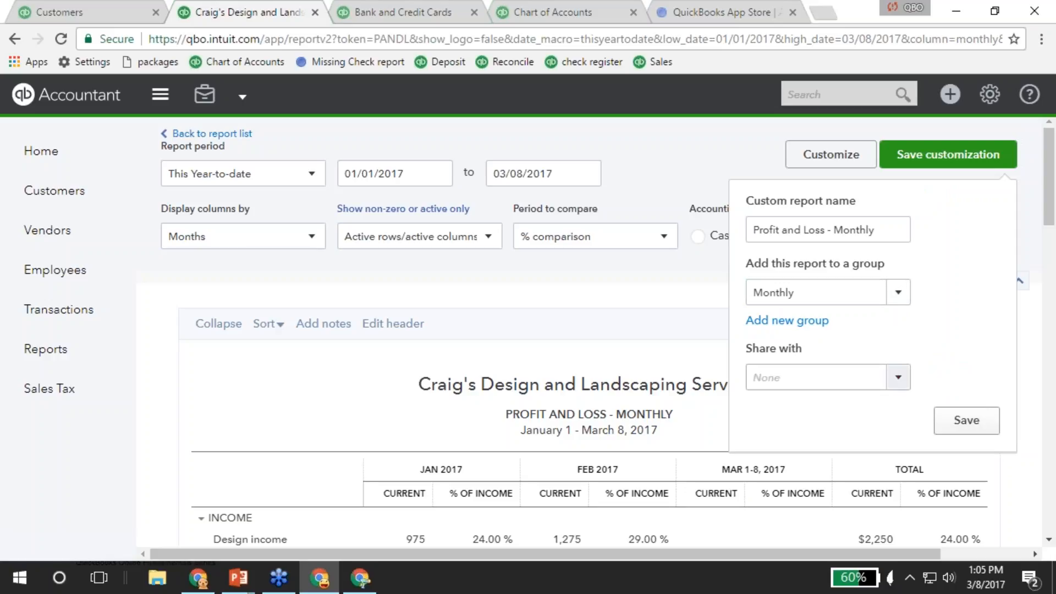
{"action": "left_click", "coordinate": [898, 380]}
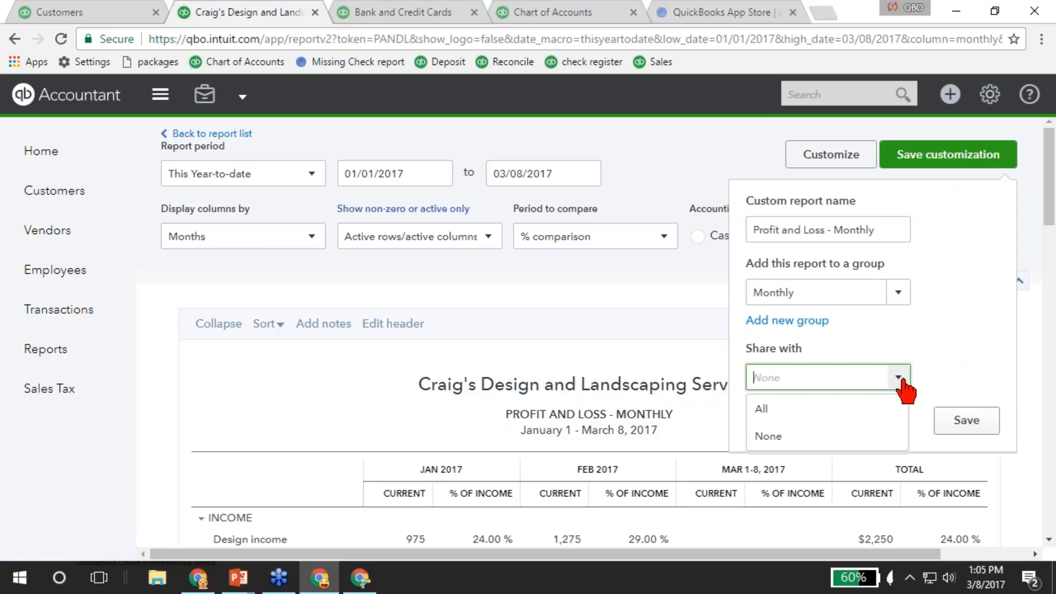
{"action": "left_click", "coordinate": [901, 379]}
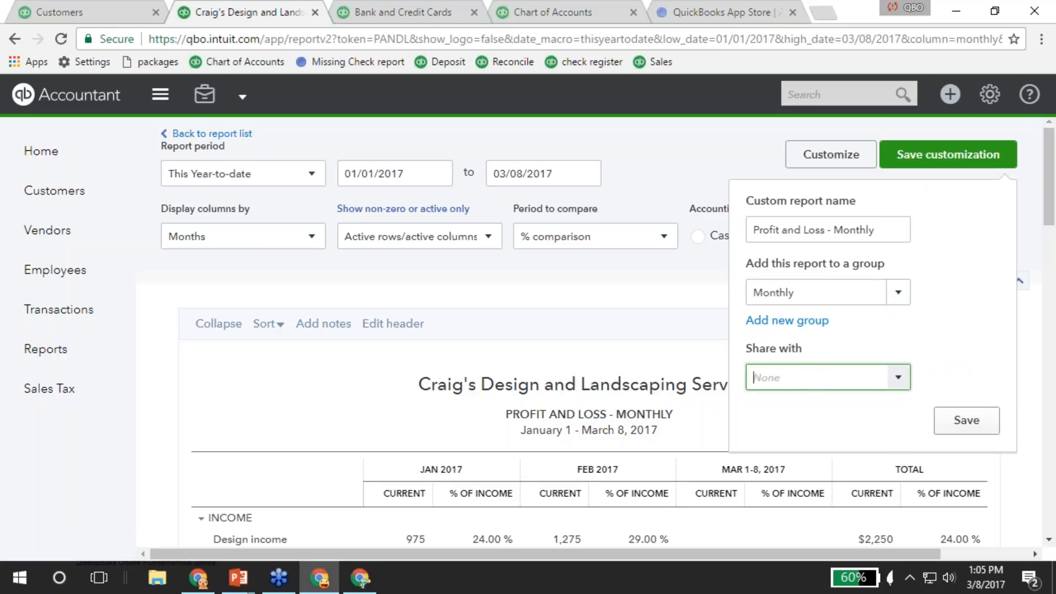
{"action": "left_click", "coordinate": [957, 424]}
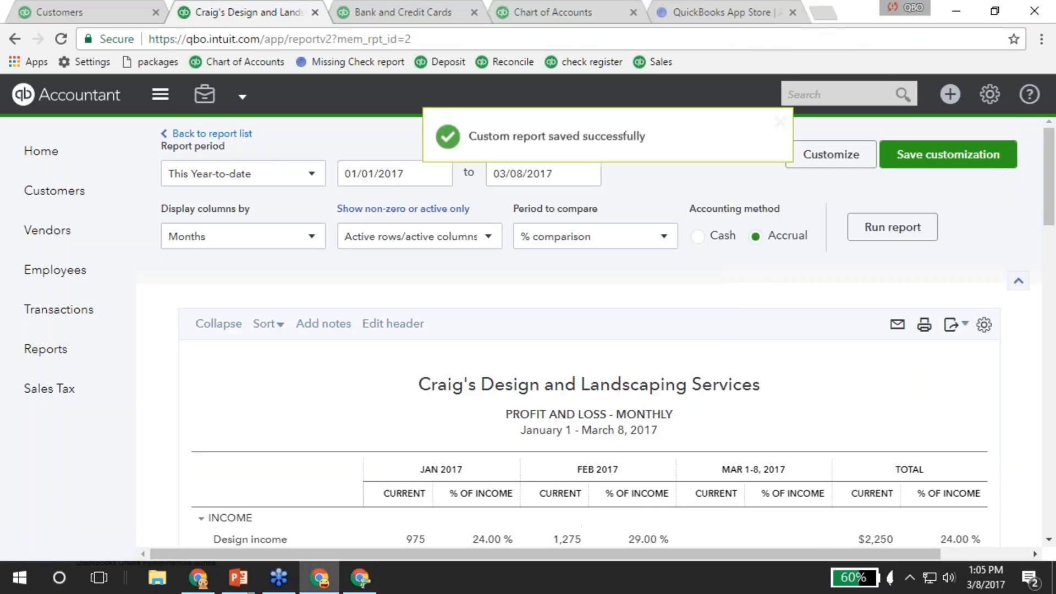
{"action": "left_click", "coordinate": [237, 134]}
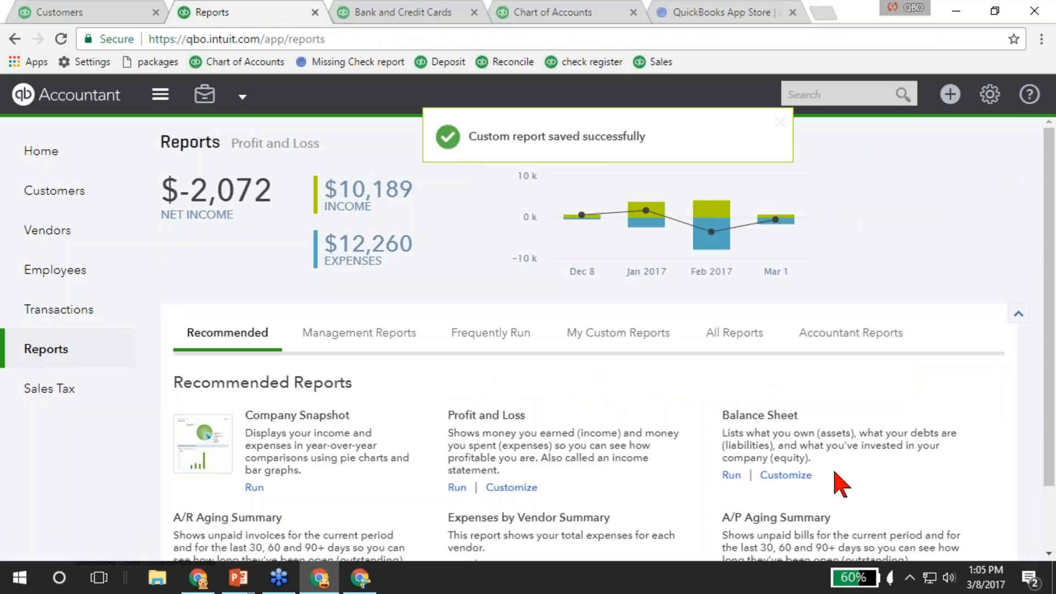
Open the Balance Sheet and set its start date to 02/01/2014.
{"action": "left_click", "coordinate": [763, 418]}
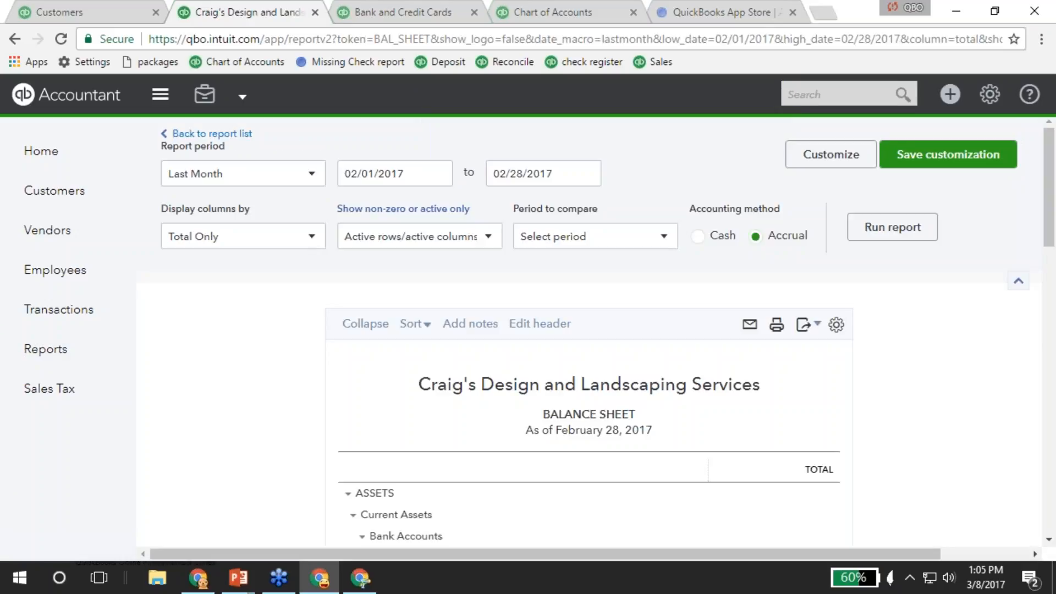
{"action": "left_click", "coordinate": [406, 174]}
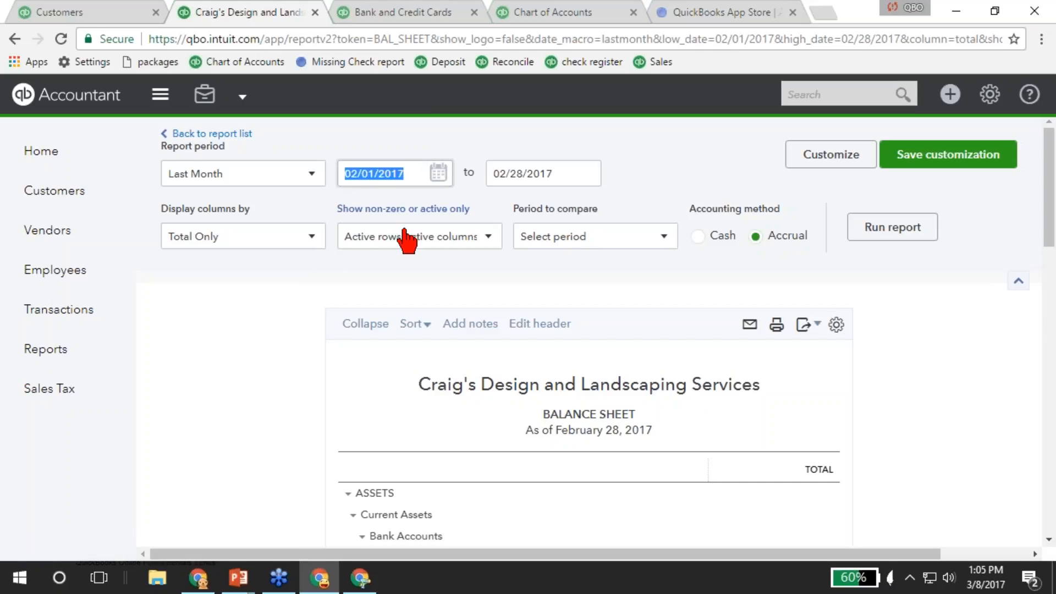
{"action": "type", "text": "020121"}
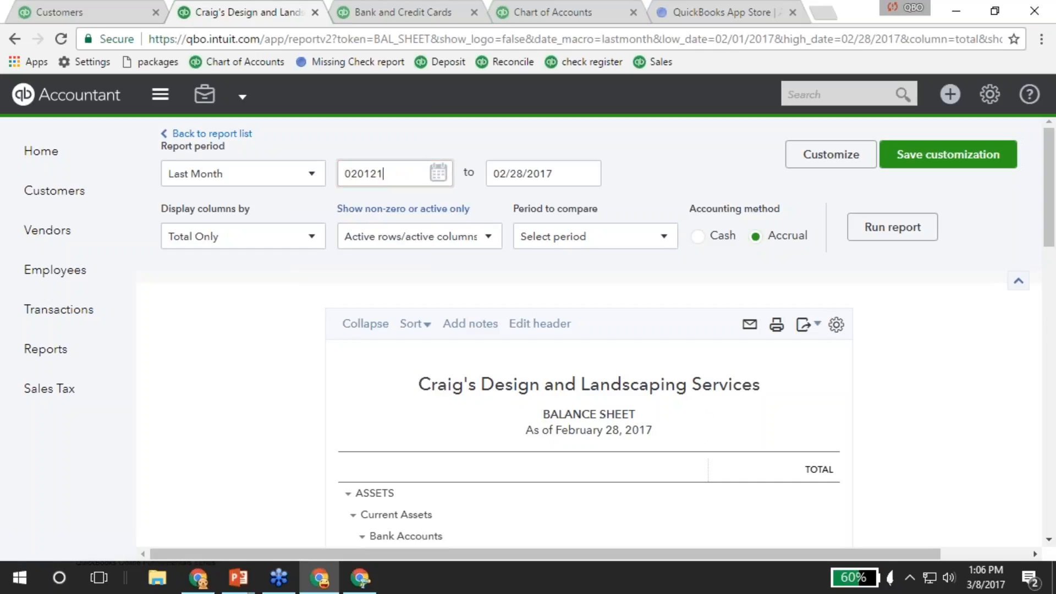
{"action": "key", "text": "BackSpace"}
{"action": "type", "text": "014"}
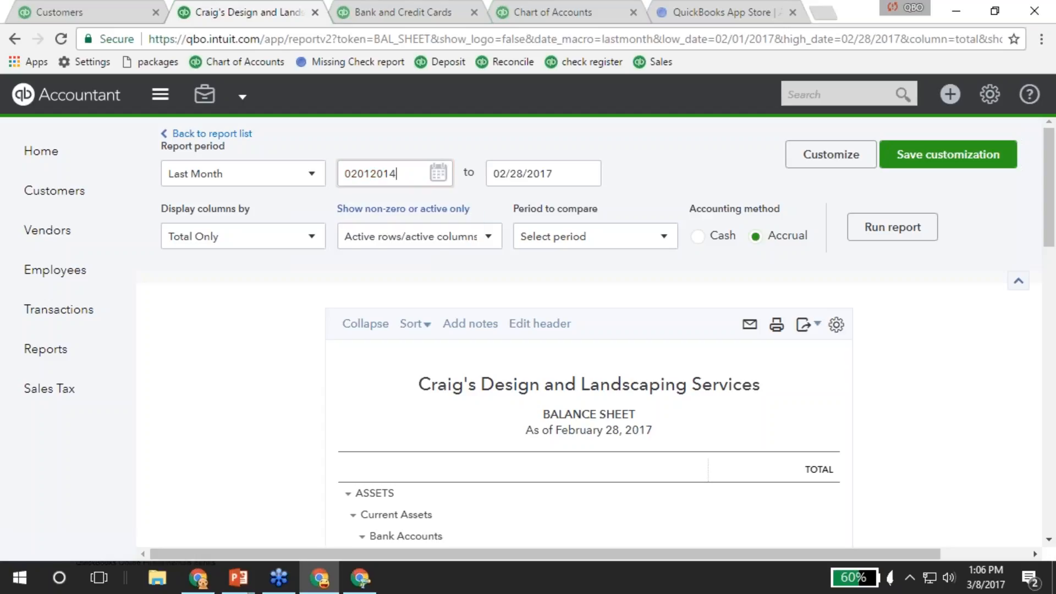
{"action": "key", "text": "Tab"}
Show one column per year (2014 through Jan–Feb 2017) and rerun the report.
{"action": "left_click", "coordinate": [273, 239]}
{"action": "left_click", "coordinate": [210, 388]}
{"action": "left_click", "coordinate": [889, 224]}
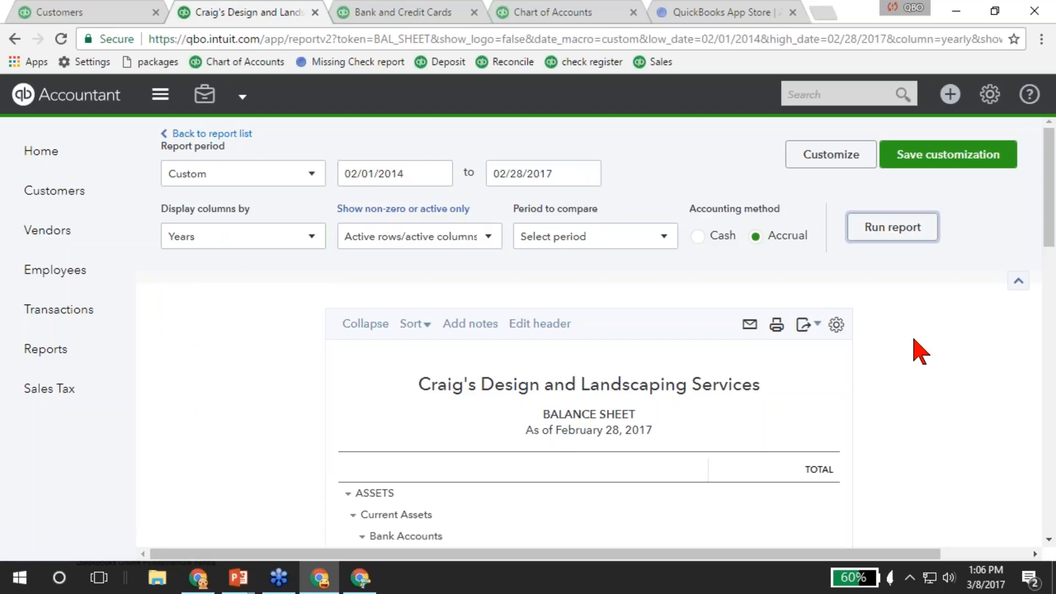
{"action": "scroll", "coordinate": [919, 352], "scroll_direction": "down", "scroll_amount": 5}
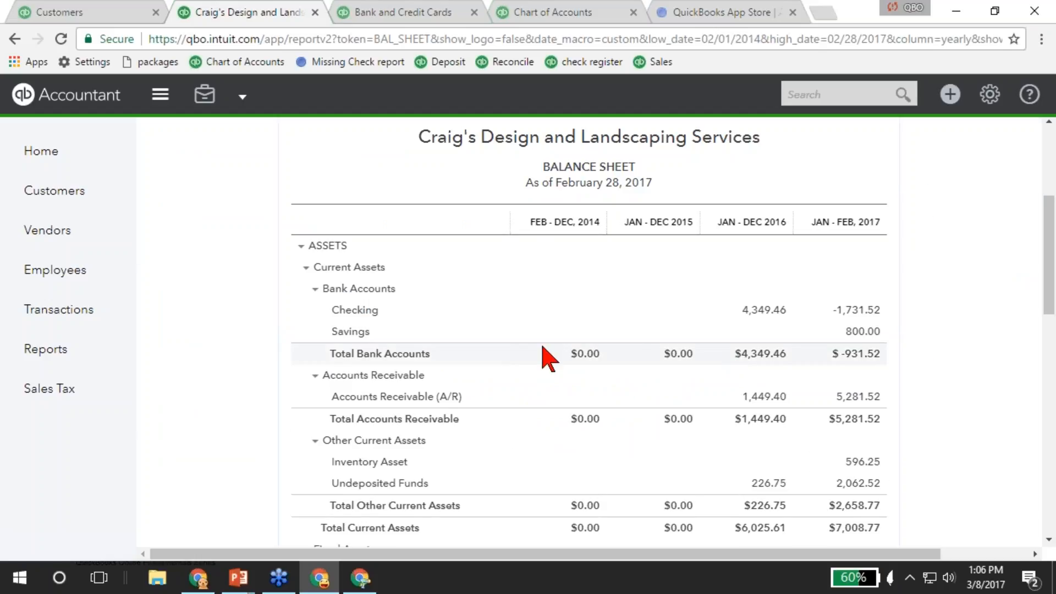
{"action": "scroll", "coordinate": [660, 385], "scroll_direction": "down", "scroll_amount": 4}
{"action": "scroll", "coordinate": [641, 424], "scroll_direction": "down", "scroll_amount": 5}
{"action": "scroll", "coordinate": [601, 424], "scroll_direction": "up", "scroll_amount": 10}
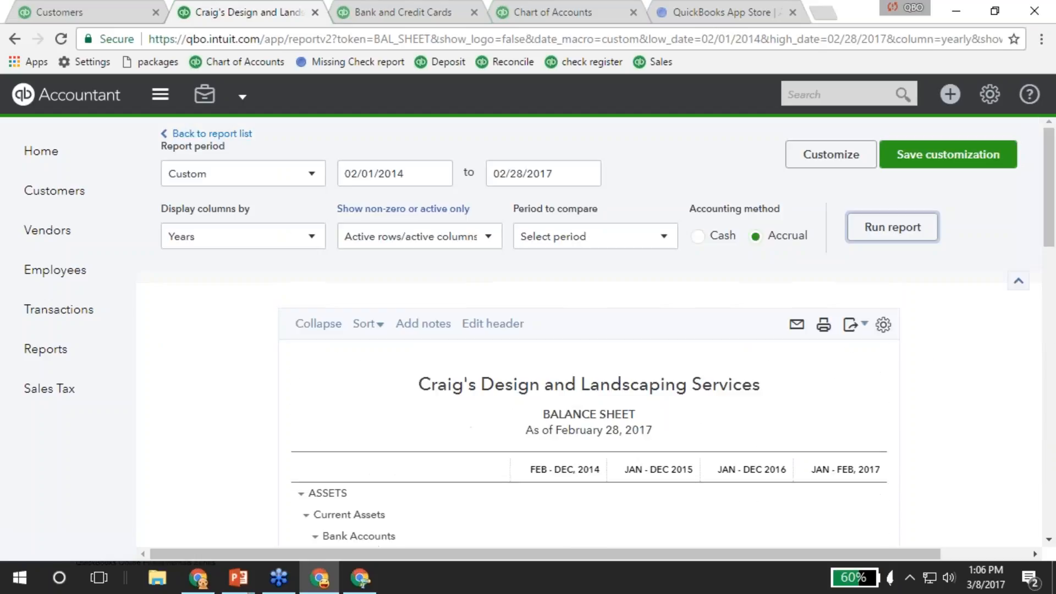
{"action": "scroll", "coordinate": [560, 330], "scroll_direction": "down", "scroll_amount": 3}
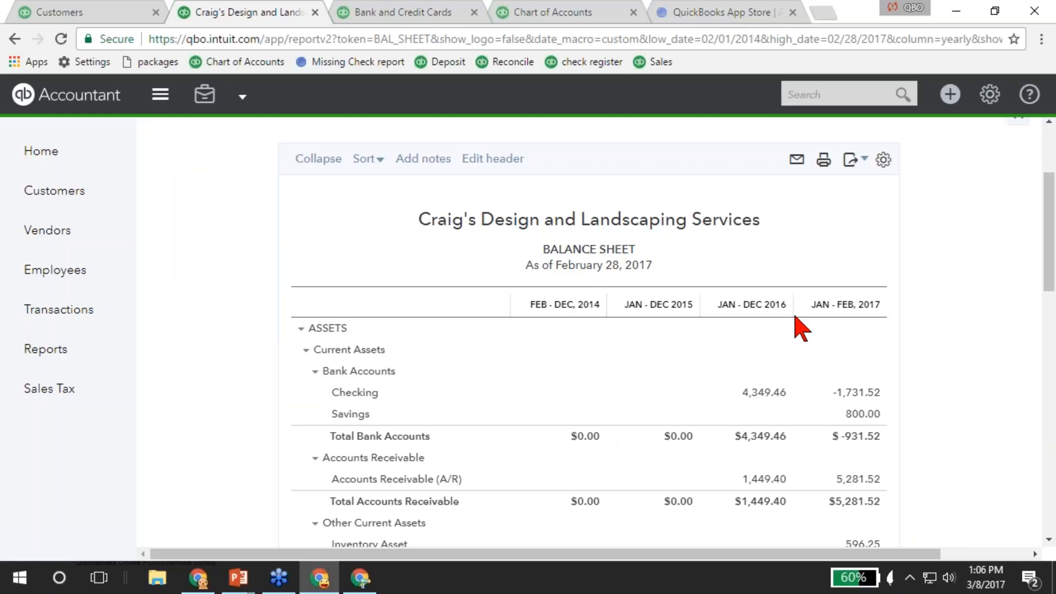
{"action": "scroll", "coordinate": [333, 272], "scroll_direction": "up", "scroll_amount": 3}
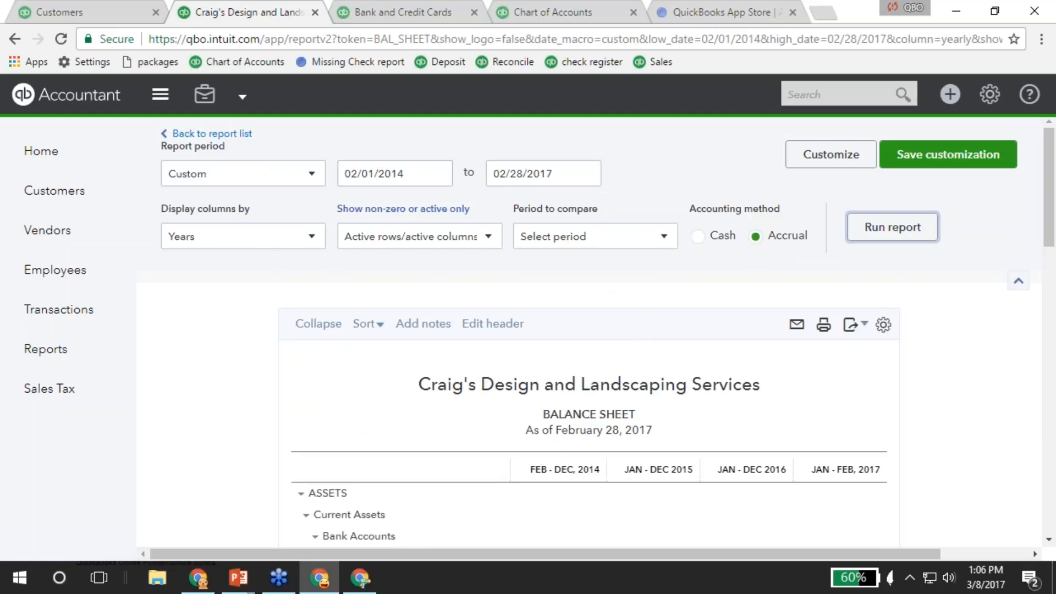
Save the report as 'Balance Sheet - multi year' in the Monthly group and return to the report list.
{"action": "left_click", "coordinate": [938, 156]}
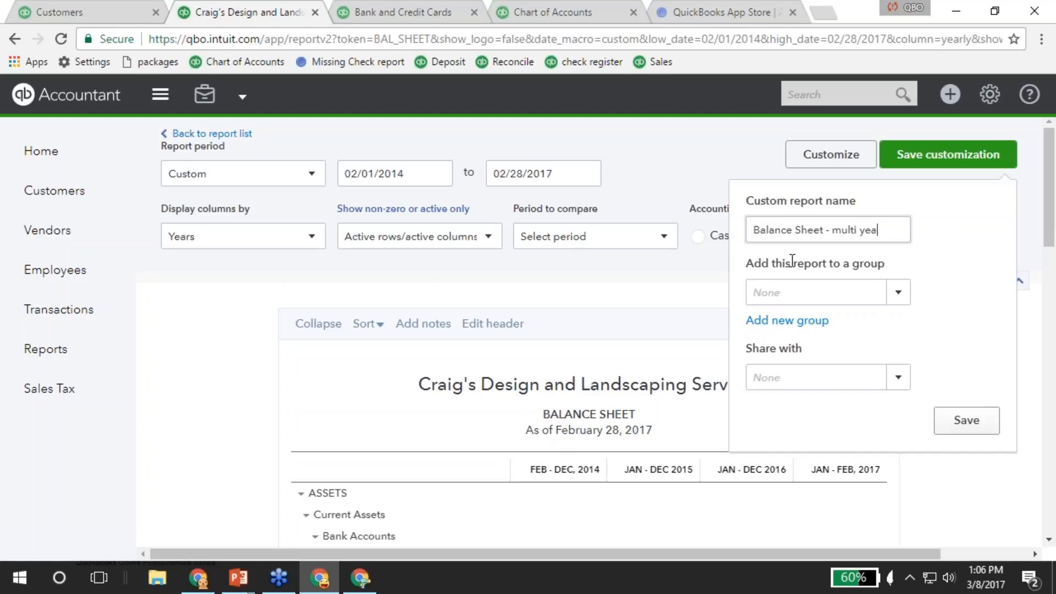
{"action": "left_click", "coordinate": [898, 292]}
{"action": "left_click", "coordinate": [774, 323]}
{"action": "left_click", "coordinate": [966, 421]}
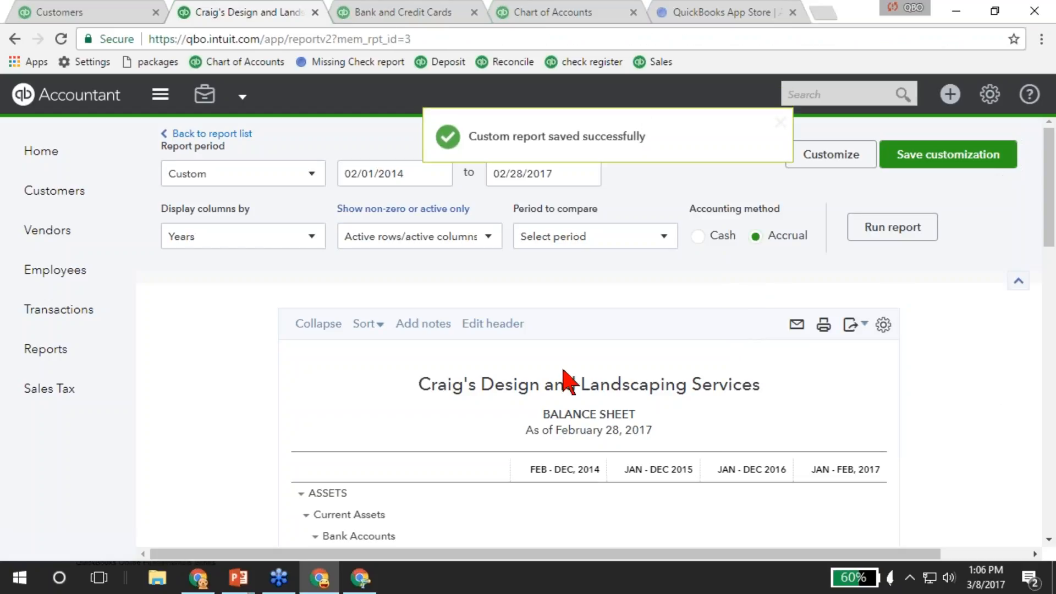
{"action": "left_click", "coordinate": [207, 134]}
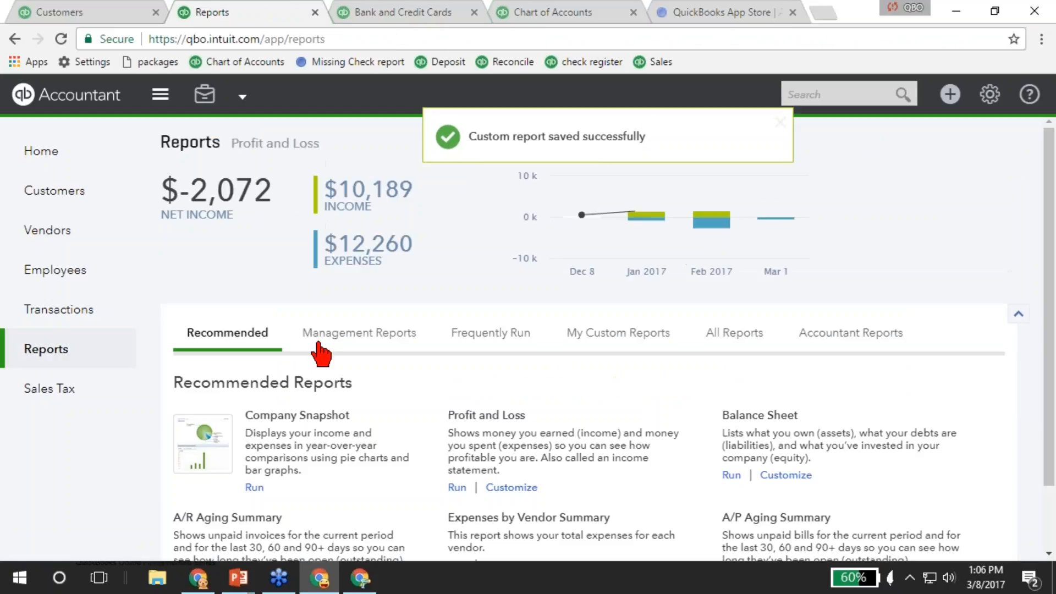
Open Company Snapshot, showing $9,326.52 year-to-date income and $11,918.73 expenses.
{"action": "scroll", "coordinate": [680, 440], "scroll_direction": "down", "scroll_amount": 2}
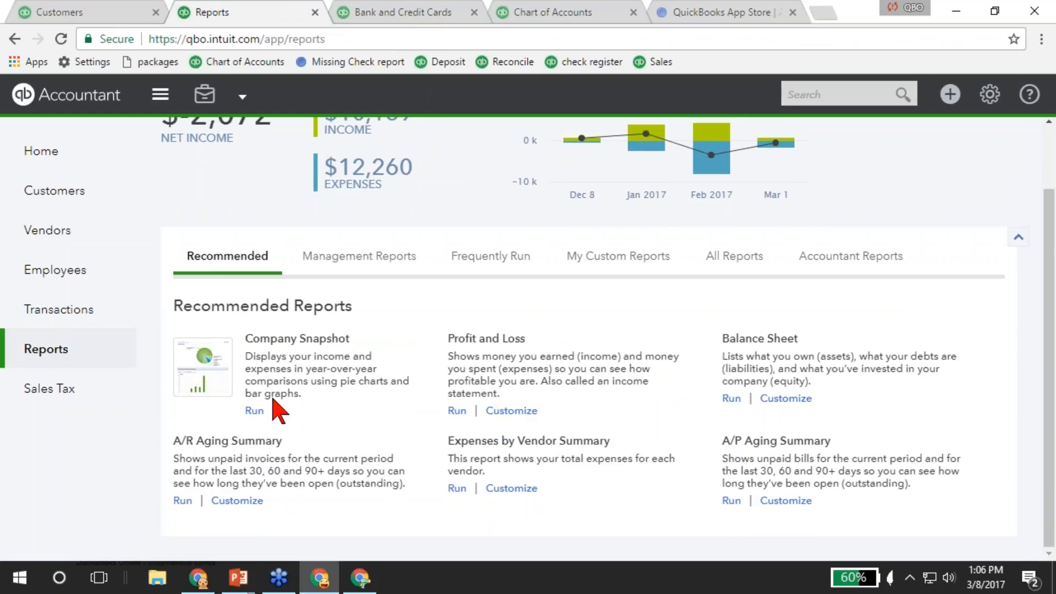
{"action": "left_click", "coordinate": [295, 344]}
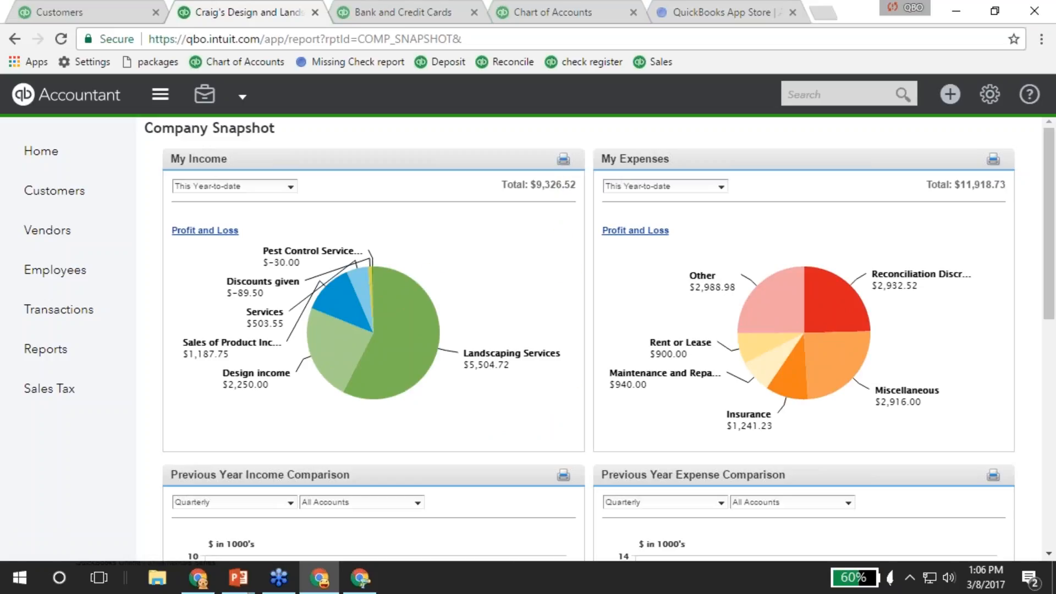
{"action": "right_click", "coordinate": [479, 267]}
{"action": "left_click", "coordinate": [458, 264]}
{"action": "right_click", "coordinate": [458, 264]}
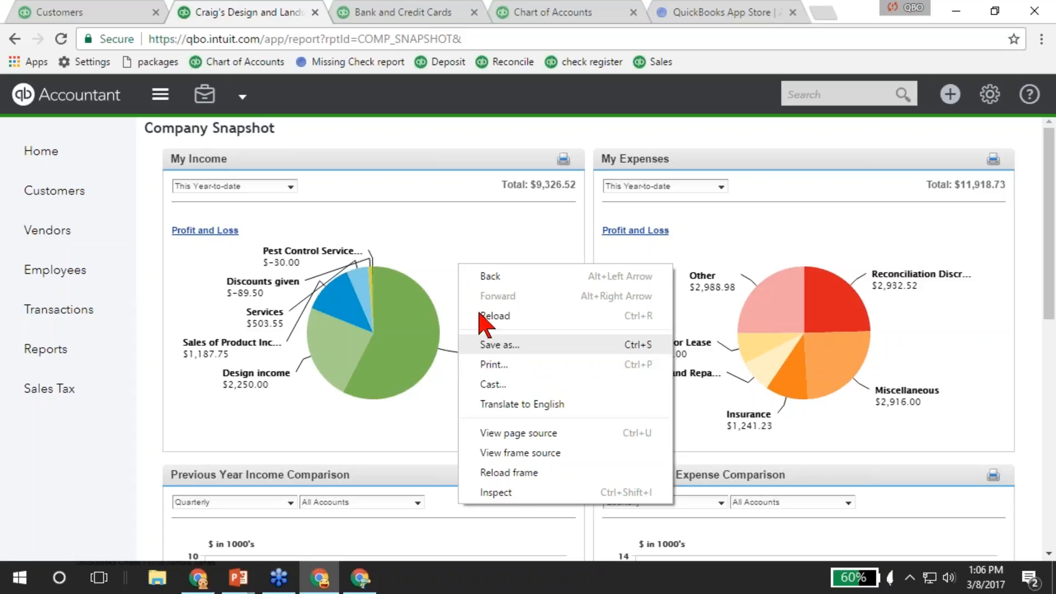
{"action": "right_click", "coordinate": [427, 239]}
{"action": "left_click", "coordinate": [318, 405]}
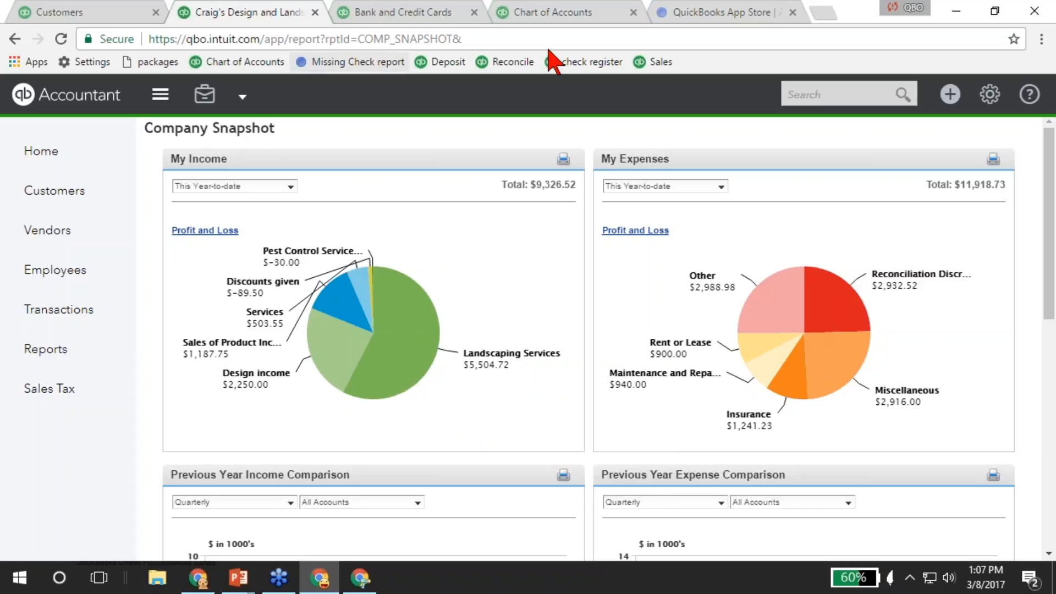
Bookmark the Company Snapshot page under the name Snapshot.
{"action": "left_click", "coordinate": [1014, 38]}
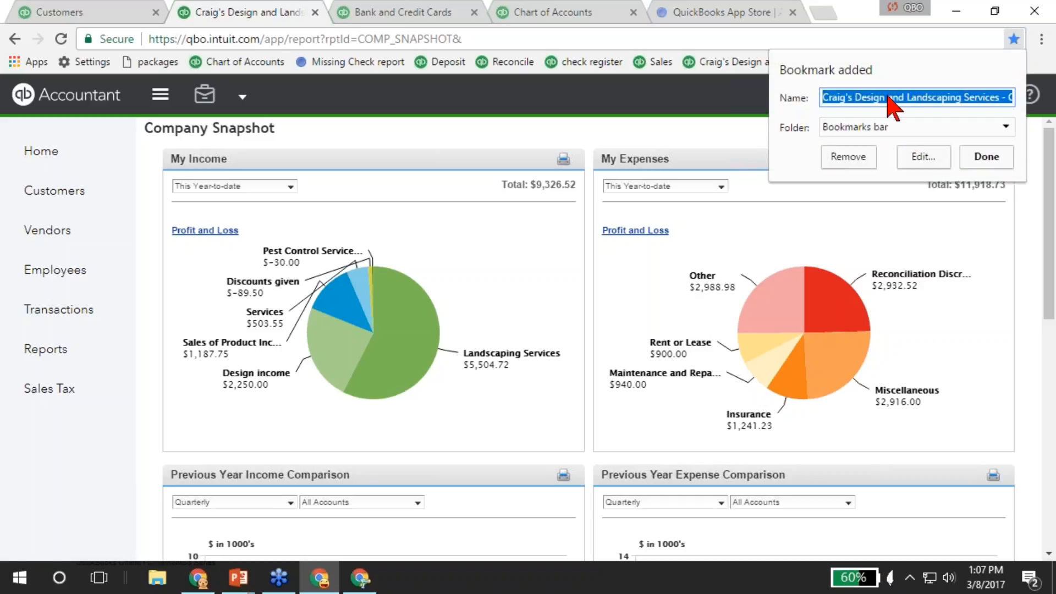
{"action": "type", "text": "Snapshot"}
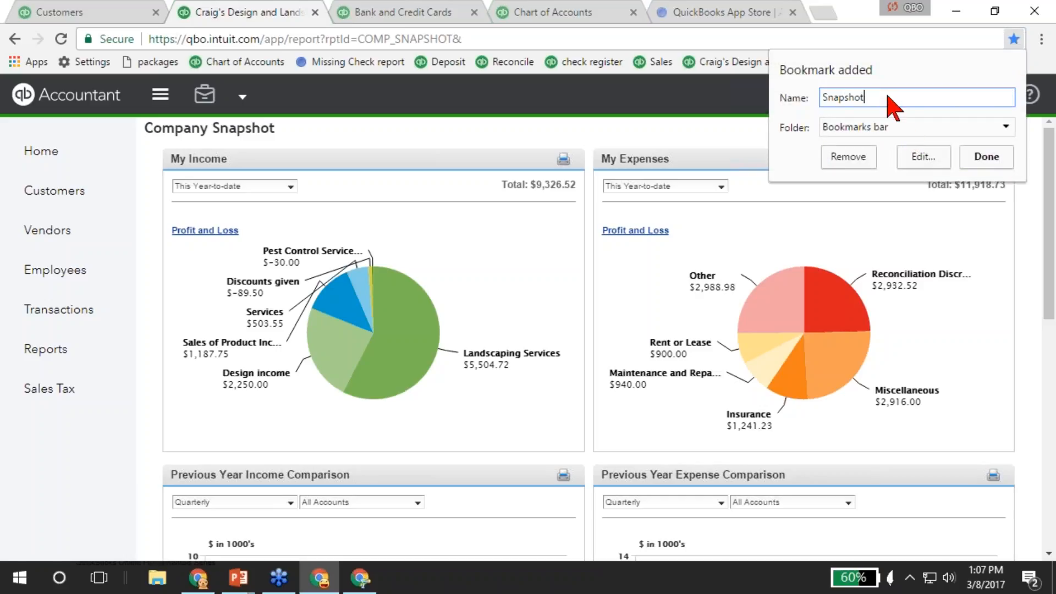
{"action": "key", "text": "Return"}
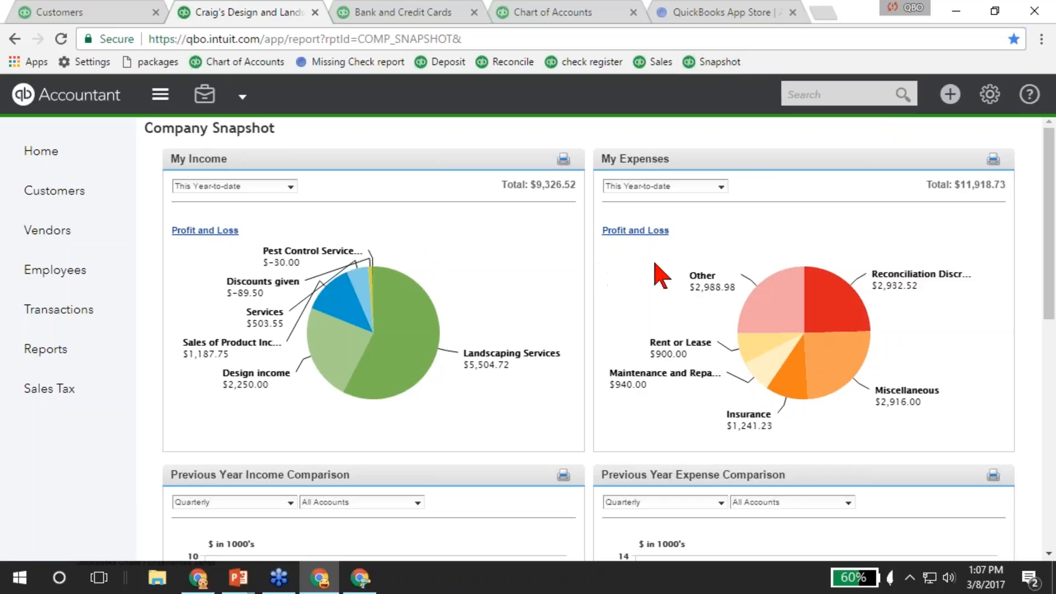
Look over the snapshot, then go back to the Reports overview.
{"action": "scroll", "coordinate": [638, 272], "scroll_direction": "down", "scroll_amount": 3}
{"action": "scroll", "coordinate": [644, 278], "scroll_direction": "down", "scroll_amount": 1}
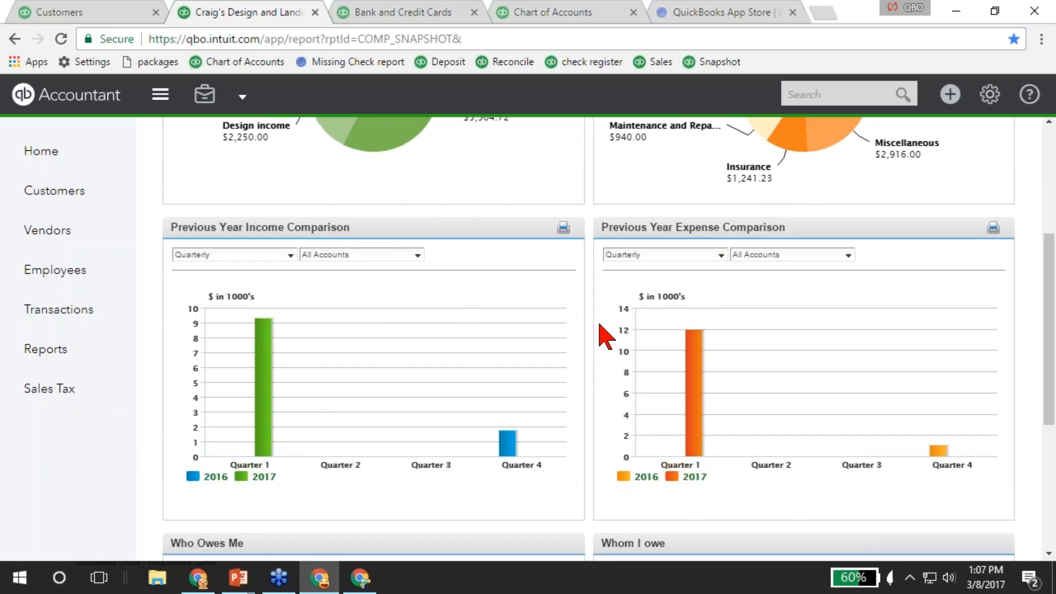
{"action": "scroll", "coordinate": [415, 357], "scroll_direction": "down", "scroll_amount": 5}
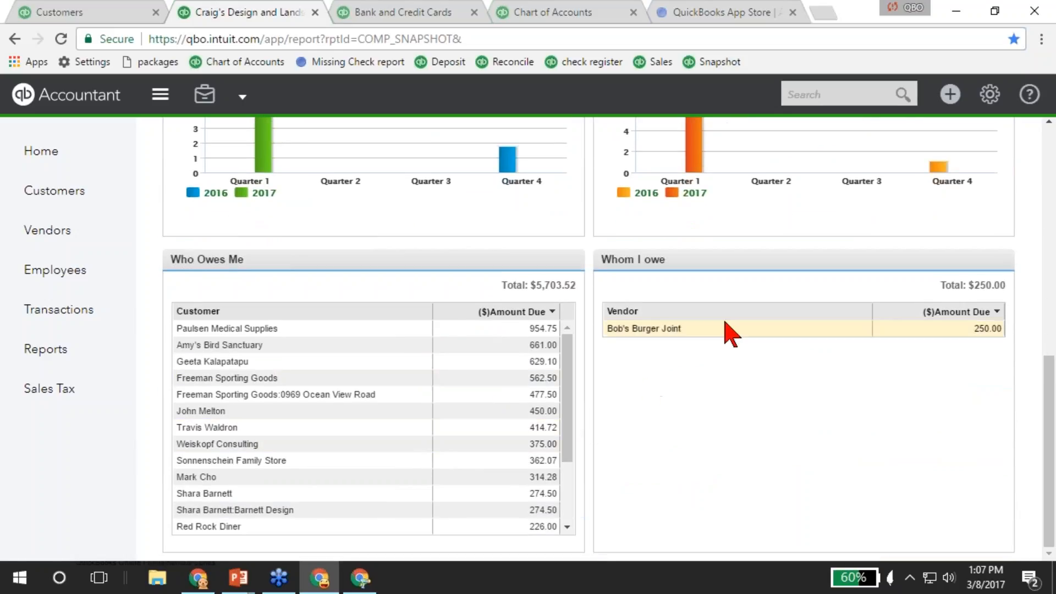
{"action": "scroll", "coordinate": [592, 215], "scroll_direction": "up", "scroll_amount": 7}
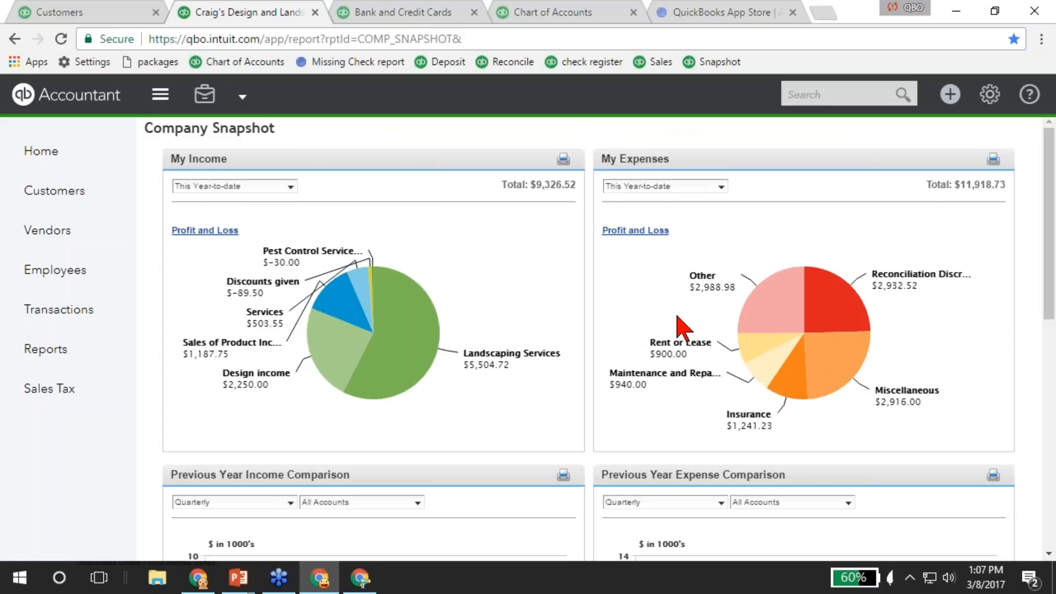
{"action": "key", "text": "alt+Left"}
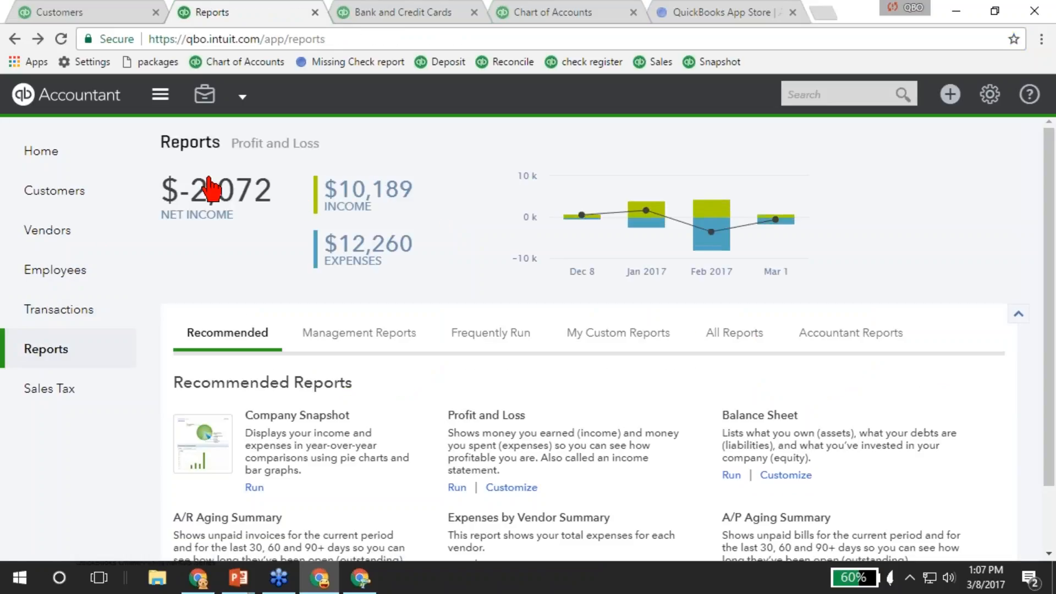
Open the Monthly group's settings from the My Custom Reports list.
{"action": "left_click", "coordinate": [630, 339]}
{"action": "scroll", "coordinate": [631, 342], "scroll_direction": "down", "scroll_amount": 1}
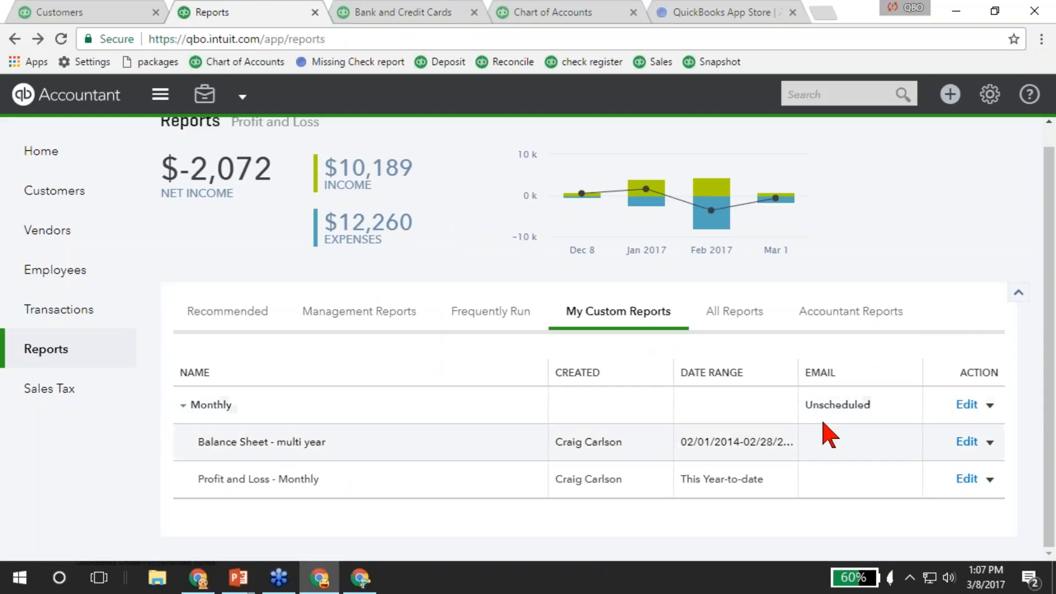
{"action": "left_click", "coordinate": [967, 405]}
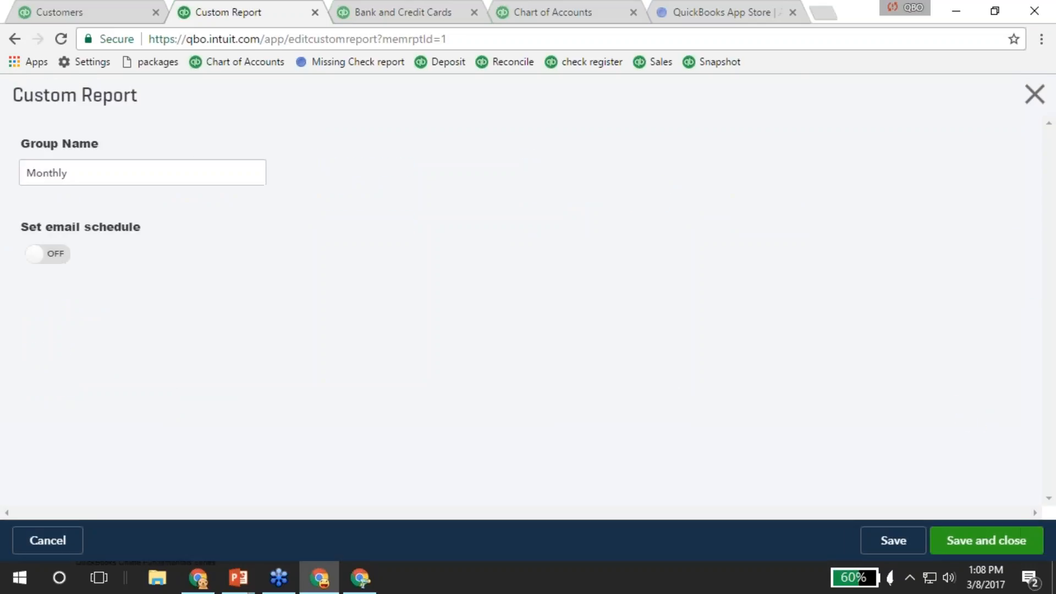
Turn on the Monthly group's email schedule, repeating monthly on the 10th.
{"action": "left_click", "coordinate": [47, 255]}
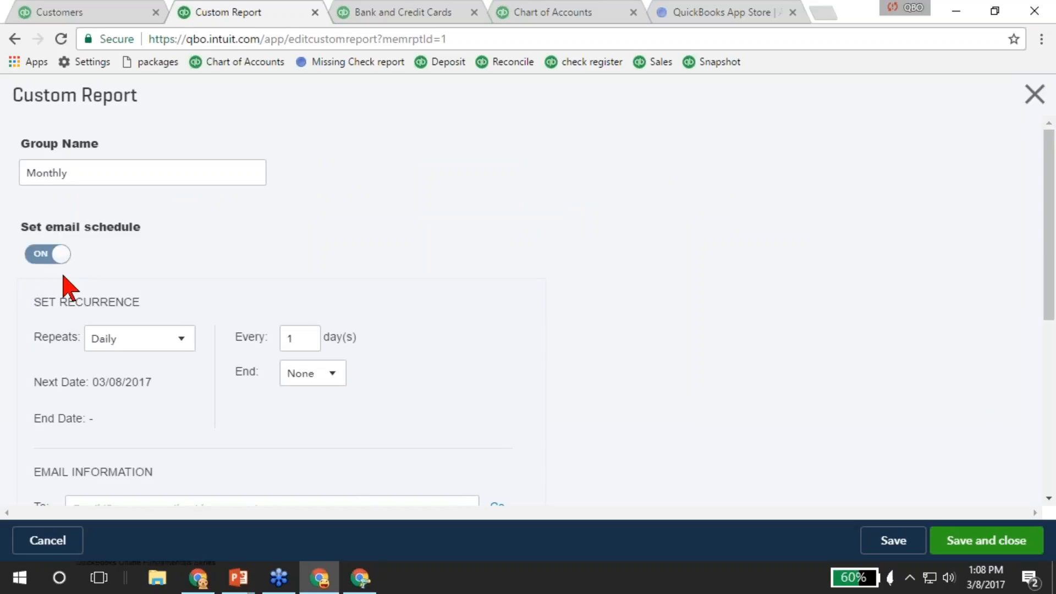
{"action": "left_click", "coordinate": [177, 339]}
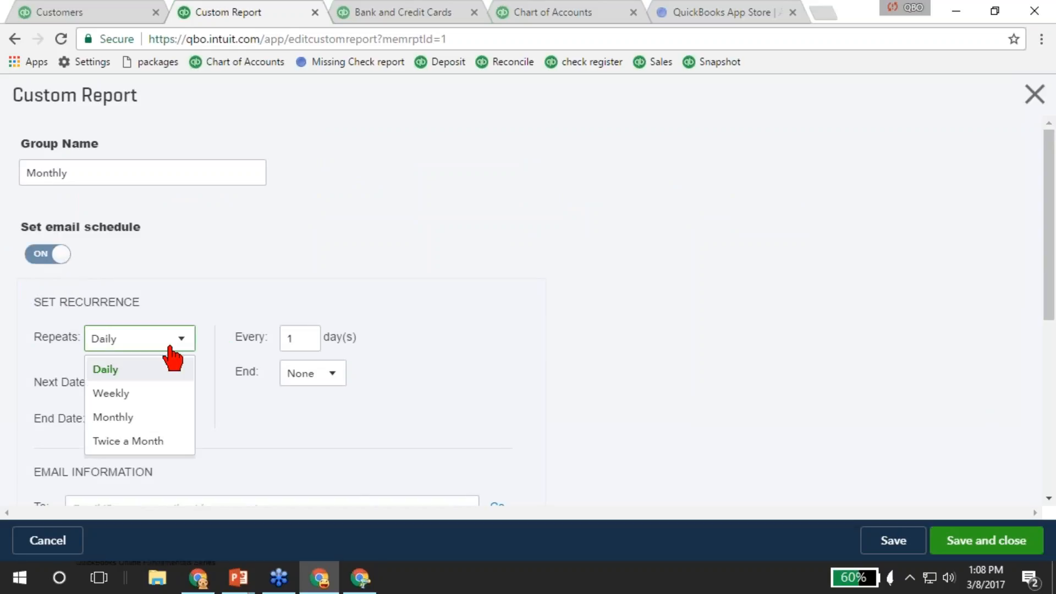
{"action": "left_click", "coordinate": [131, 424]}
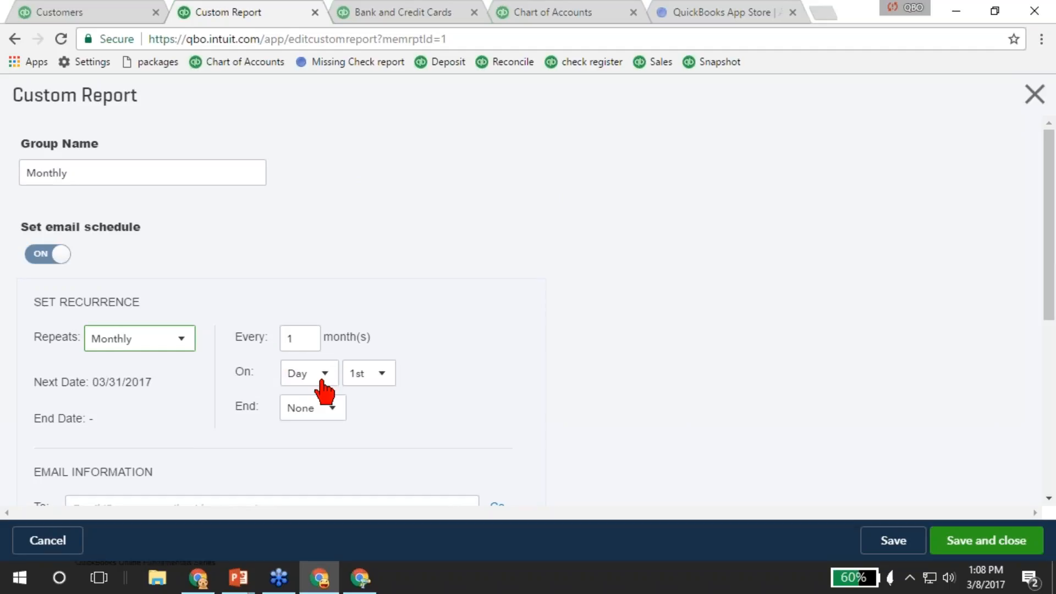
{"action": "left_click", "coordinate": [380, 379]}
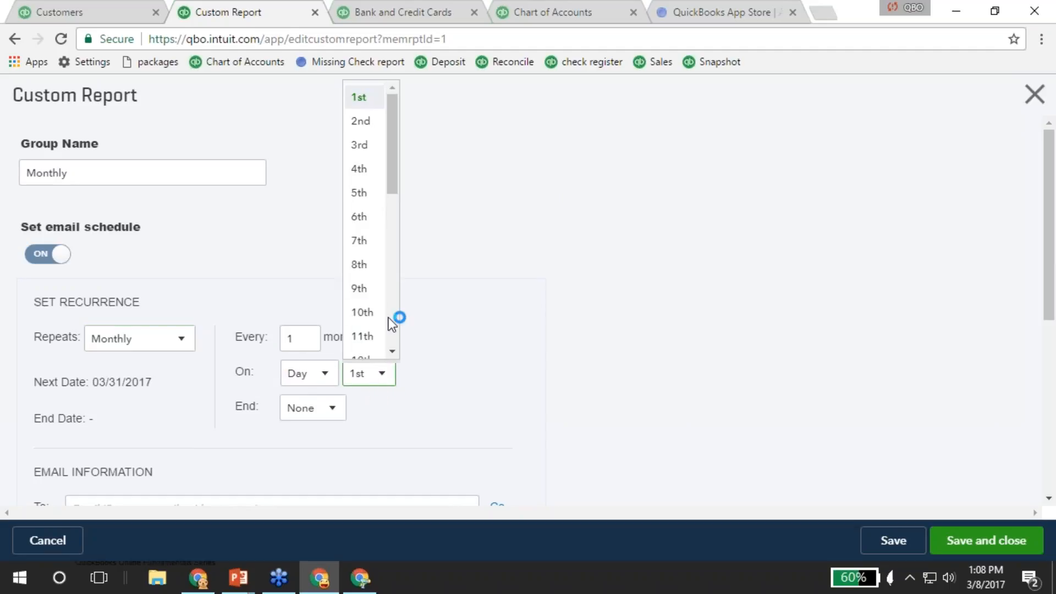
{"action": "left_click", "coordinate": [359, 309]}
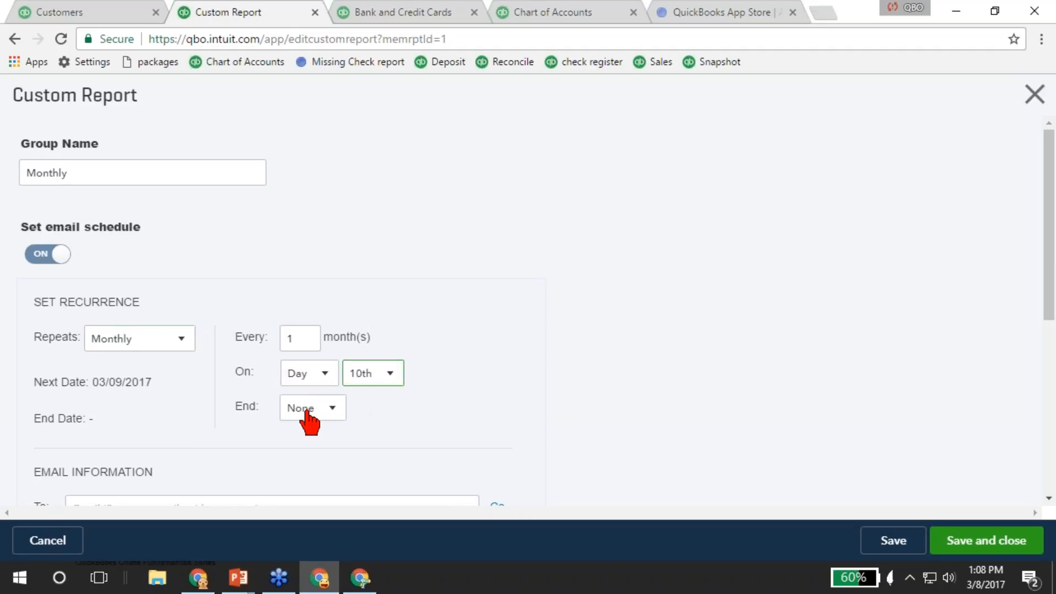
{"action": "scroll", "coordinate": [306, 421], "scroll_direction": "down", "scroll_amount": 1}
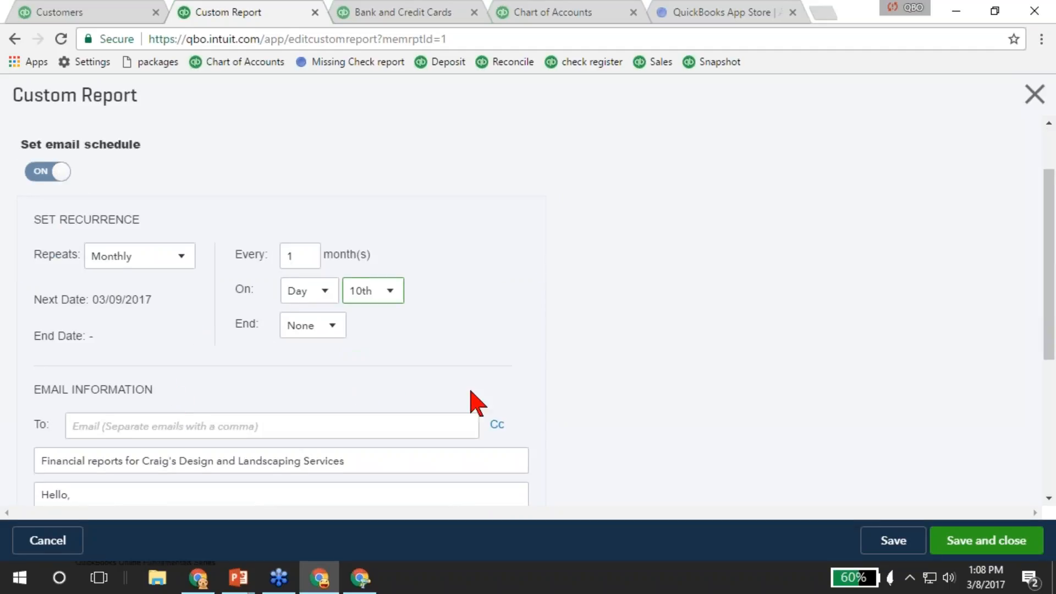
{"action": "scroll", "coordinate": [544, 363], "scroll_direction": "up", "scroll_amount": 1}
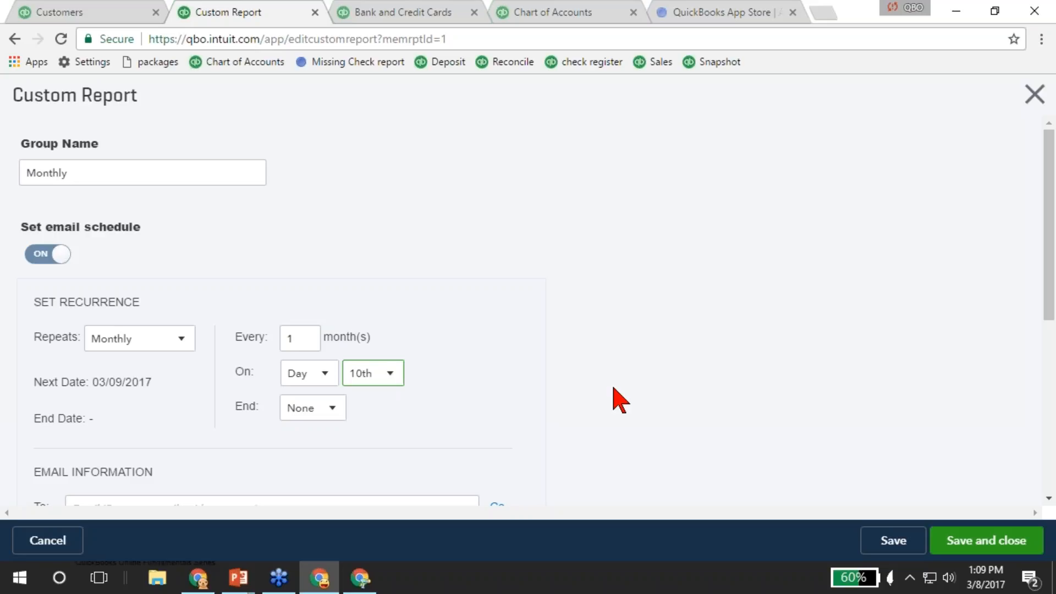
Keep the repeat frequency at Monthly and enter the recipient's e-mail address.
{"action": "left_click", "coordinate": [186, 342]}
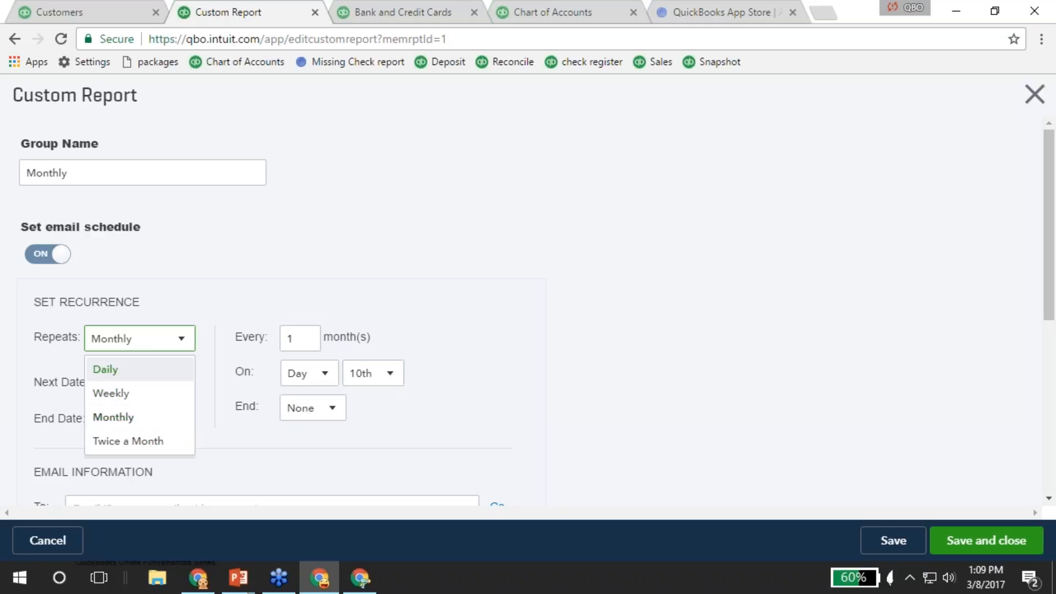
{"action": "left_click", "coordinate": [304, 344]}
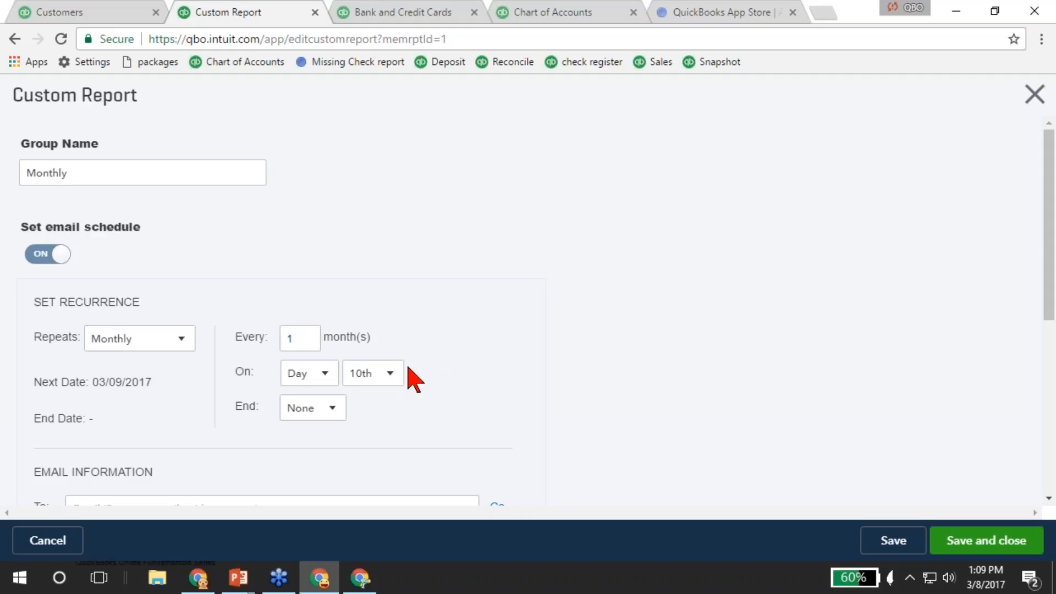
{"action": "scroll", "coordinate": [488, 410], "scroll_direction": "down", "scroll_amount": 3}
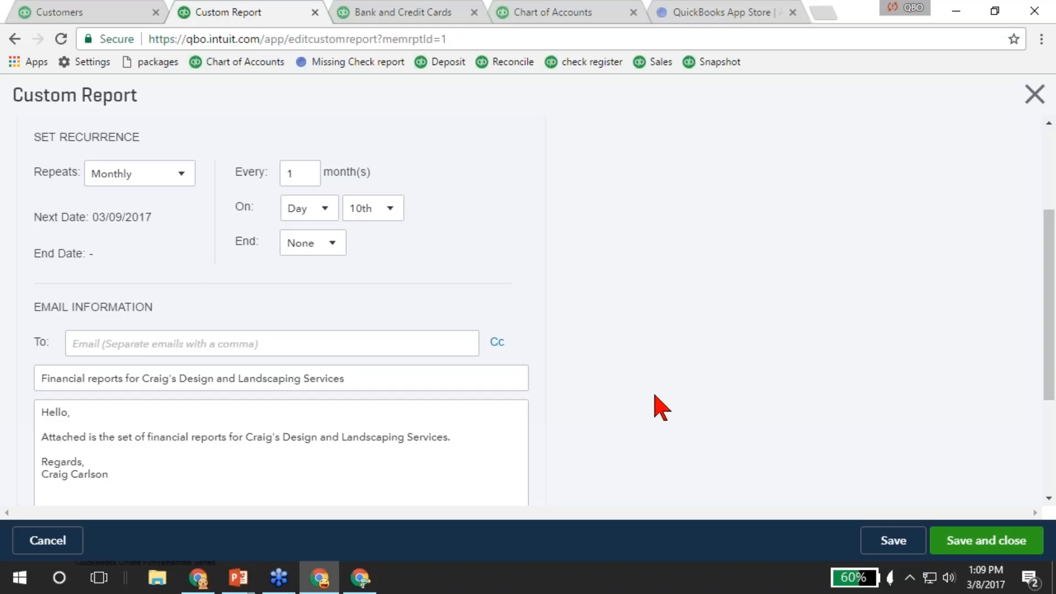
{"action": "left_click", "coordinate": [300, 348]}
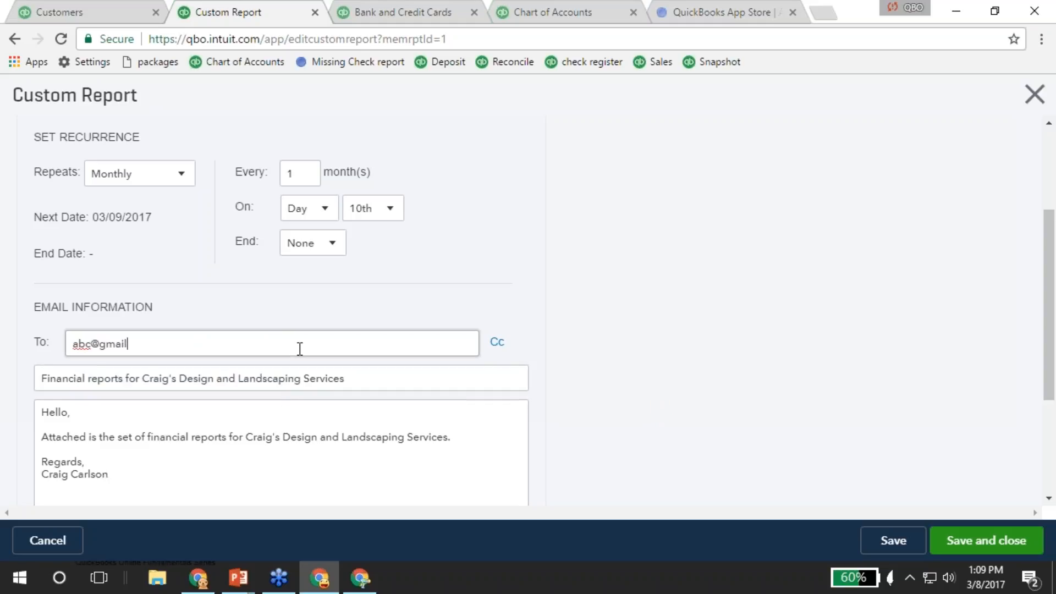
{"action": "key", "text": "Tab"}
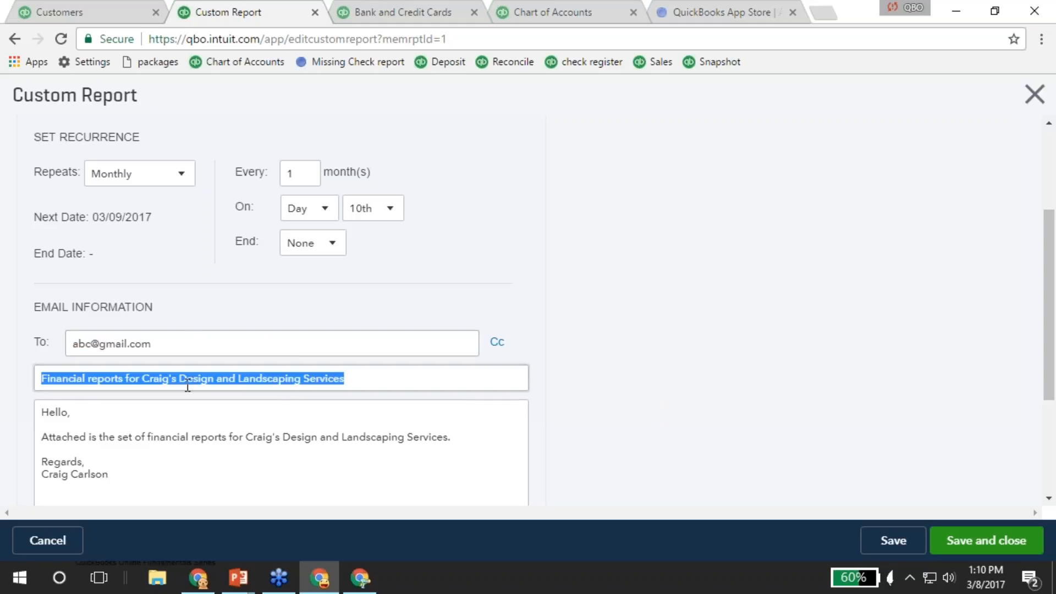
Attach the reports as an Excel file and save the Monthly group's schedule.
{"action": "scroll", "coordinate": [156, 448], "scroll_direction": "down", "scroll_amount": 3}
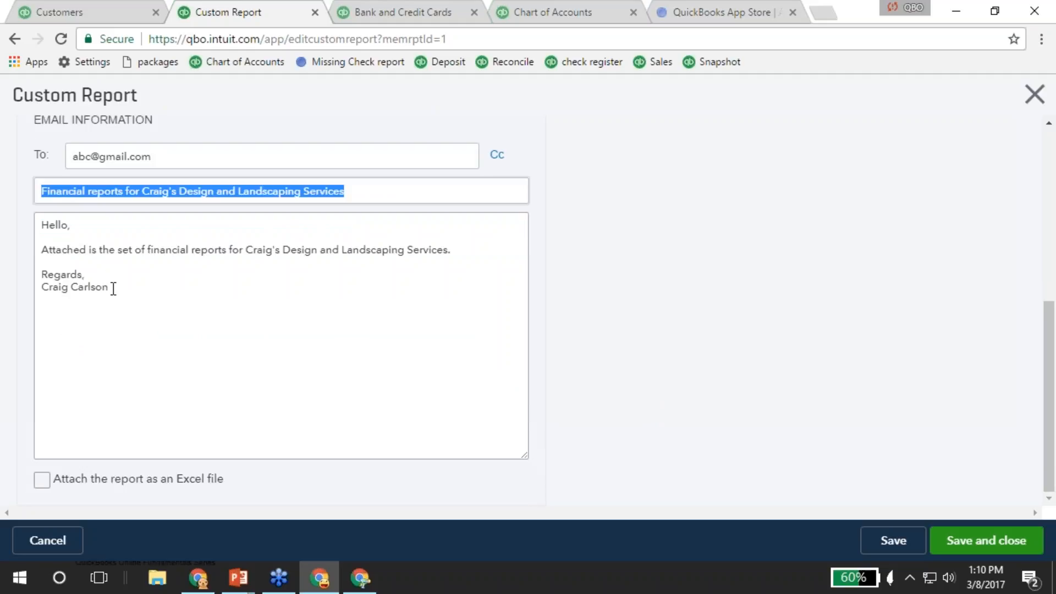
{"action": "left_click", "coordinate": [43, 479]}
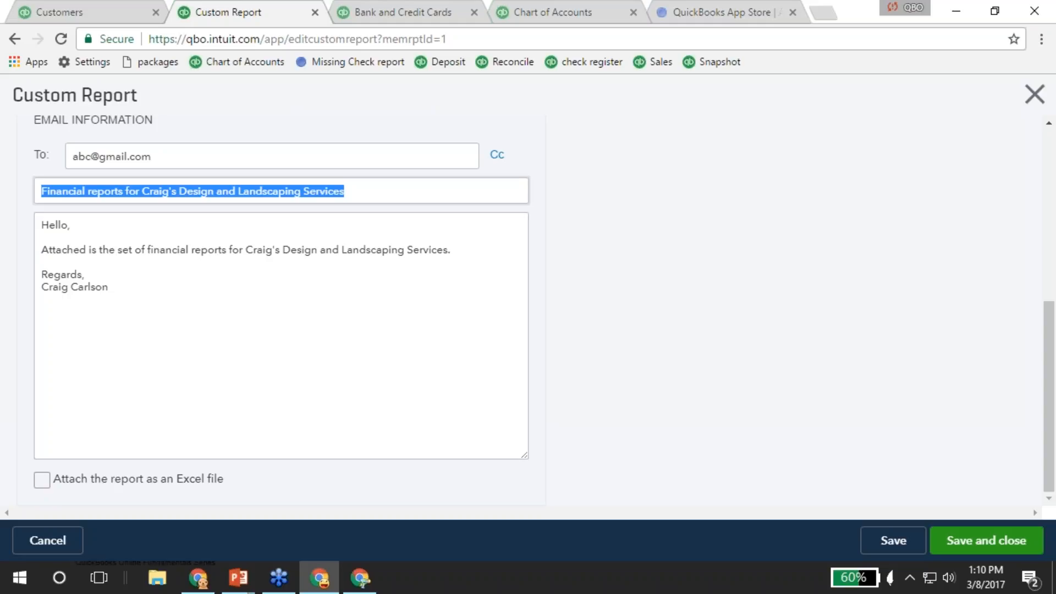
{"action": "left_click", "coordinate": [35, 482]}
{"action": "left_click", "coordinate": [38, 480]}
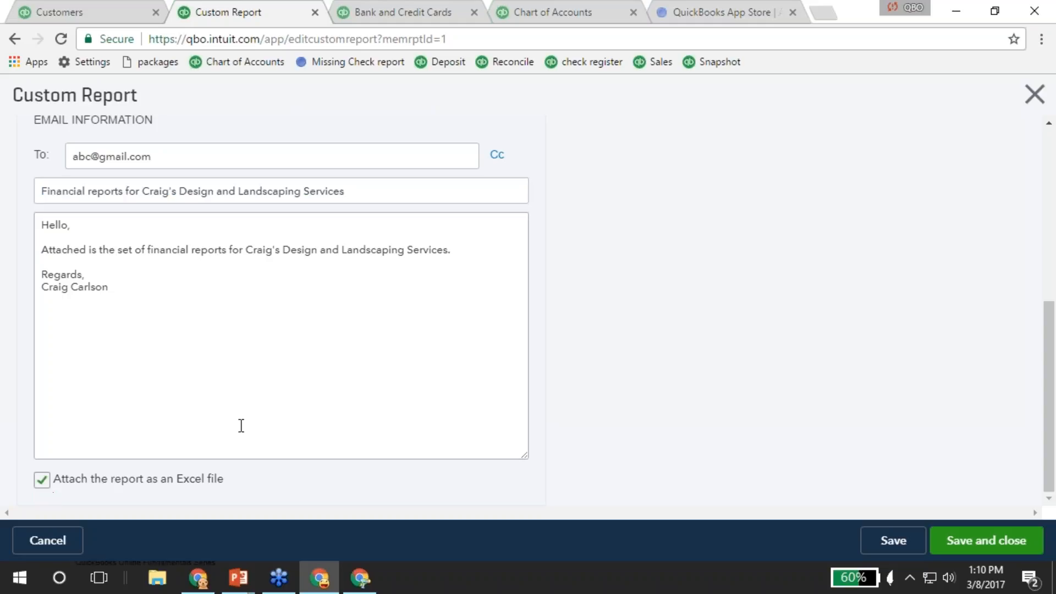
{"action": "left_click", "coordinate": [1004, 545]}
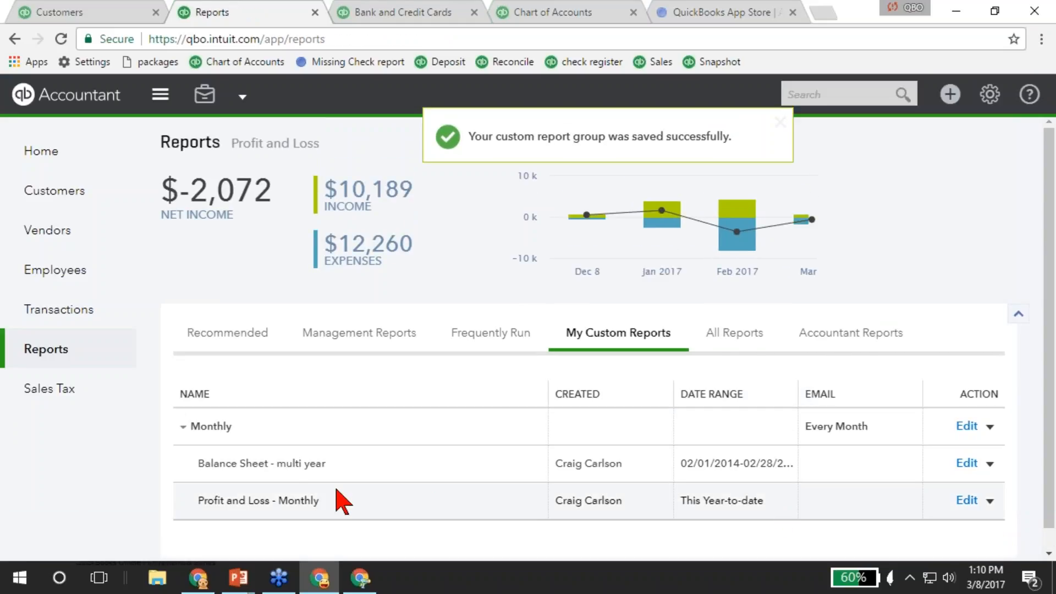
View the Profit and Loss - Monthly report, toggling Compact display off and back on.
{"action": "left_click", "coordinate": [264, 502]}
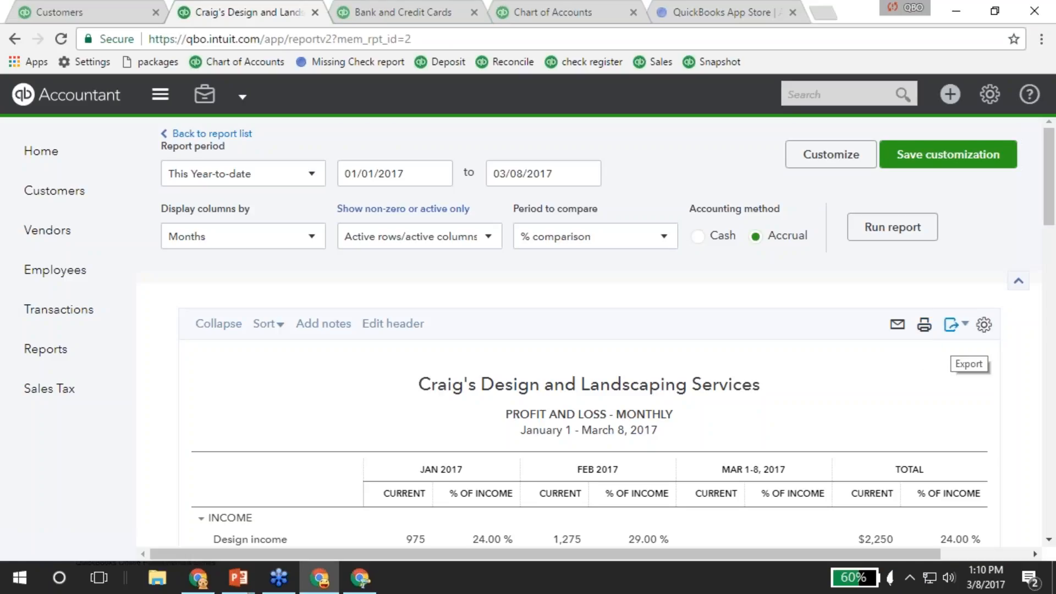
{"action": "left_click", "coordinate": [983, 328]}
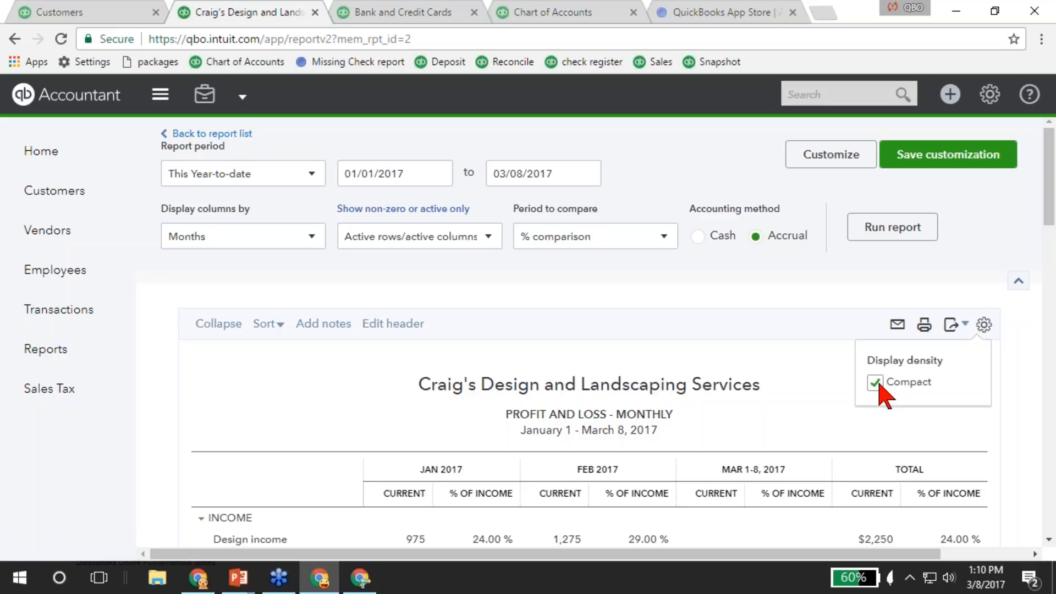
{"action": "left_click", "coordinate": [875, 383]}
{"action": "left_click", "coordinate": [983, 325]}
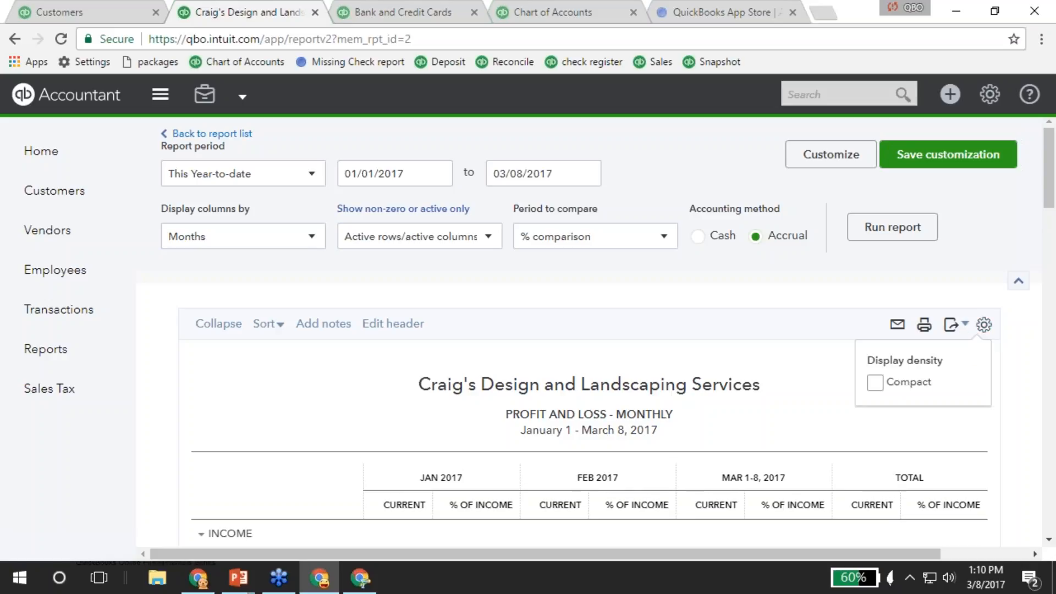
{"action": "left_click", "coordinate": [875, 382]}
{"action": "scroll", "coordinate": [802, 377], "scroll_direction": "down", "scroll_amount": 3}
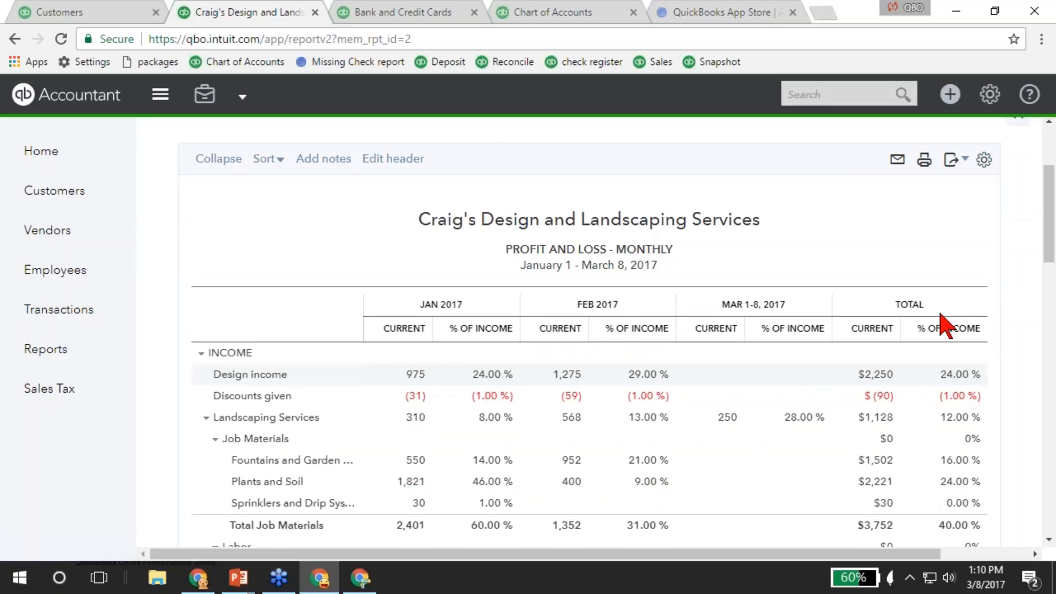
{"action": "scroll", "coordinate": [930, 269], "scroll_direction": "up", "scroll_amount": 3}
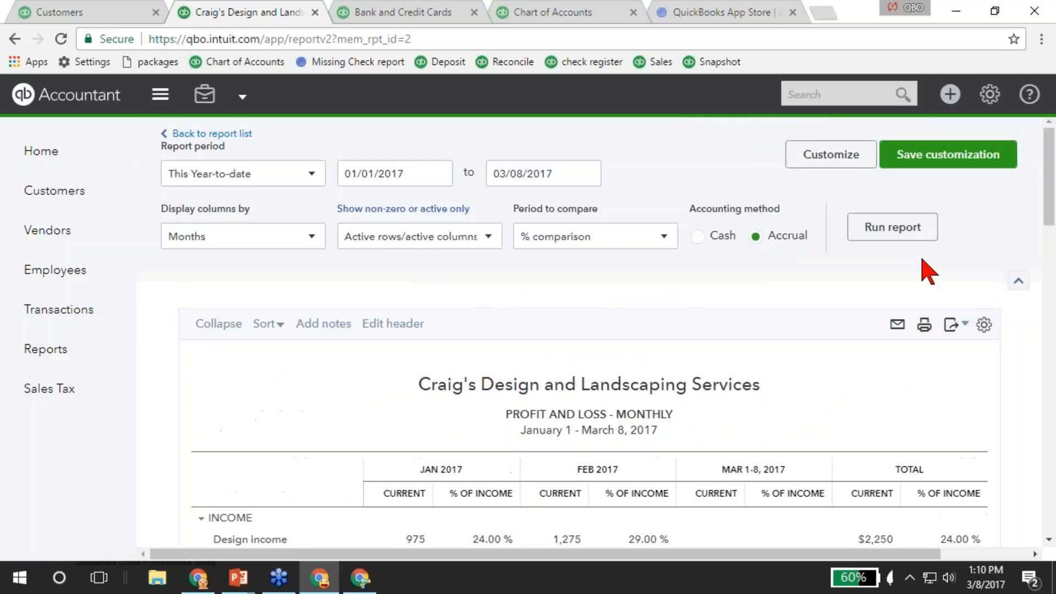
Check the report's Export options, then bring the Desktop Apps for QBO and QBOA slide forward.
{"action": "left_click", "coordinate": [966, 332]}
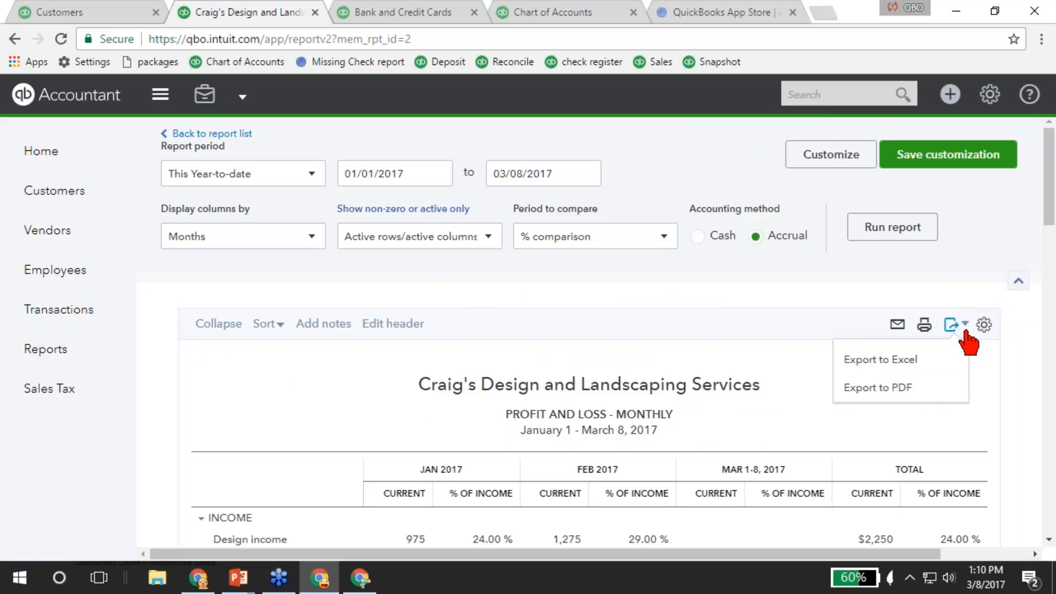
{"action": "left_click", "coordinate": [858, 395]}
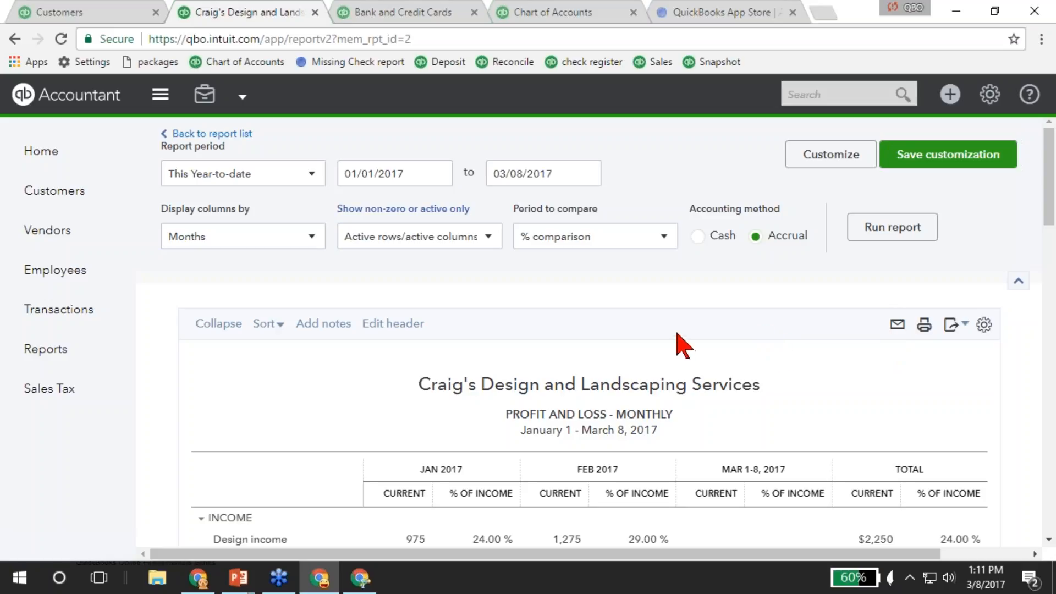
{"action": "scroll", "coordinate": [679, 344], "scroll_direction": "down", "scroll_amount": 2}
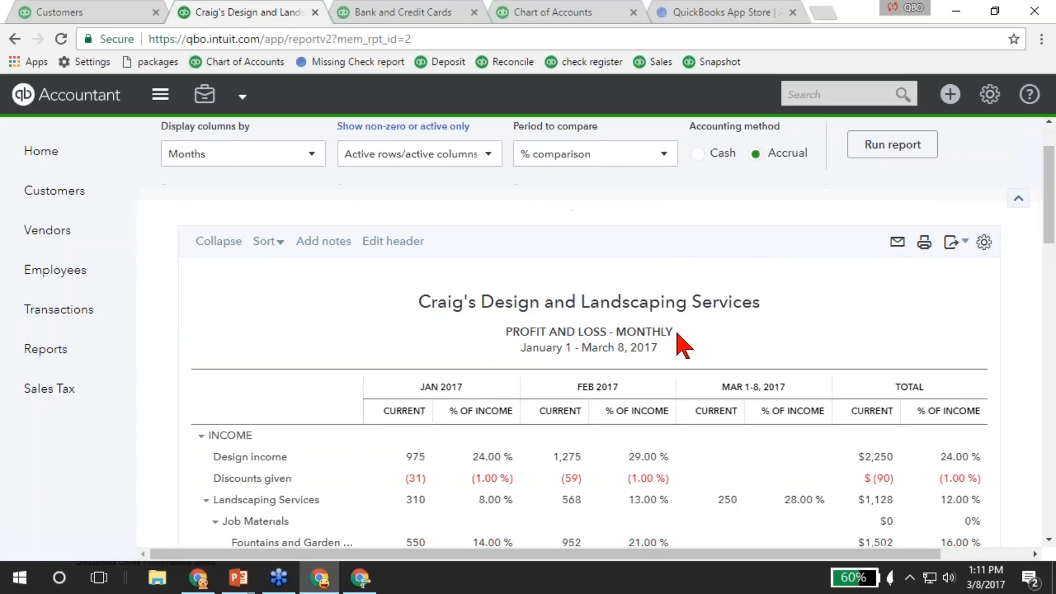
{"action": "scroll", "coordinate": [679, 344], "scroll_direction": "up", "scroll_amount": 2}
{"action": "mouse_move", "coordinate": [238, 577]}
{"action": "left_click", "coordinate": [305, 502]}
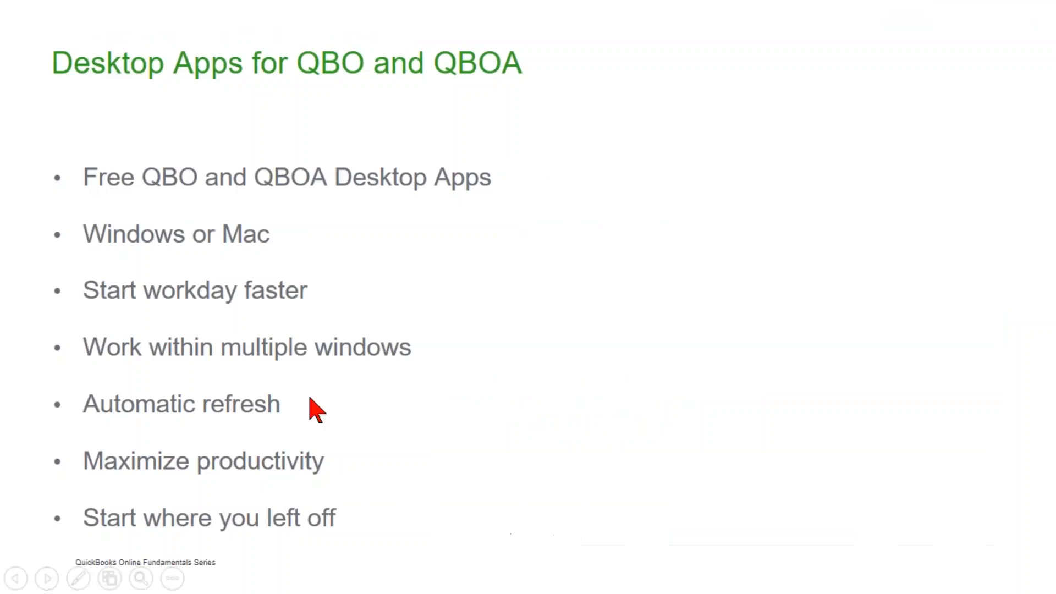
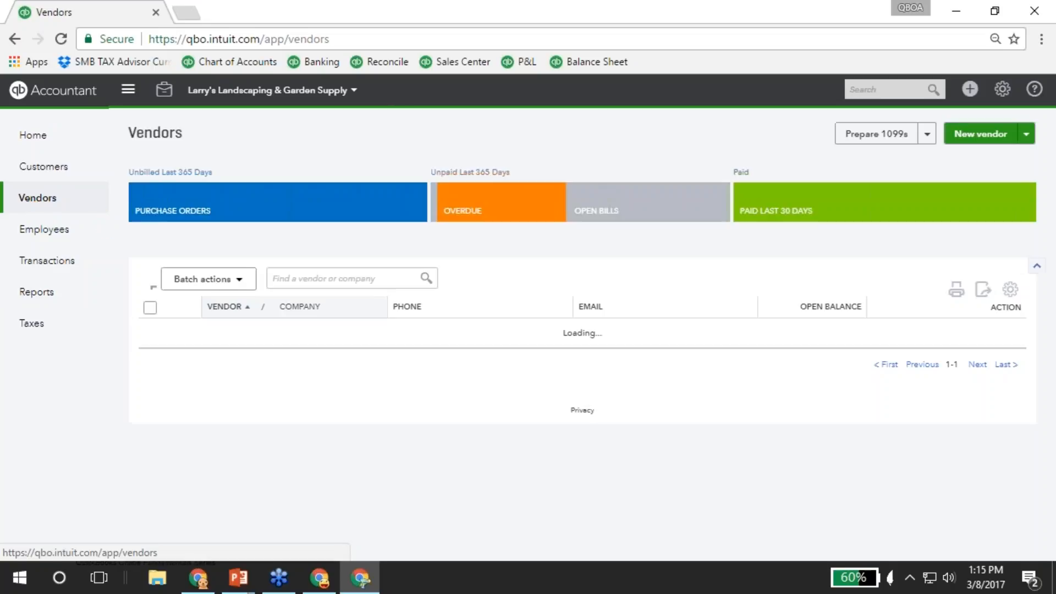
Open Atlanta Bread & Bar's $18.18 Travel Meals expense dated 01/18/2017 from its vendor page.
{"action": "scroll", "coordinate": [231, 403], "scroll_direction": "down", "scroll_amount": 6}
{"action": "left_click", "coordinate": [247, 245]}
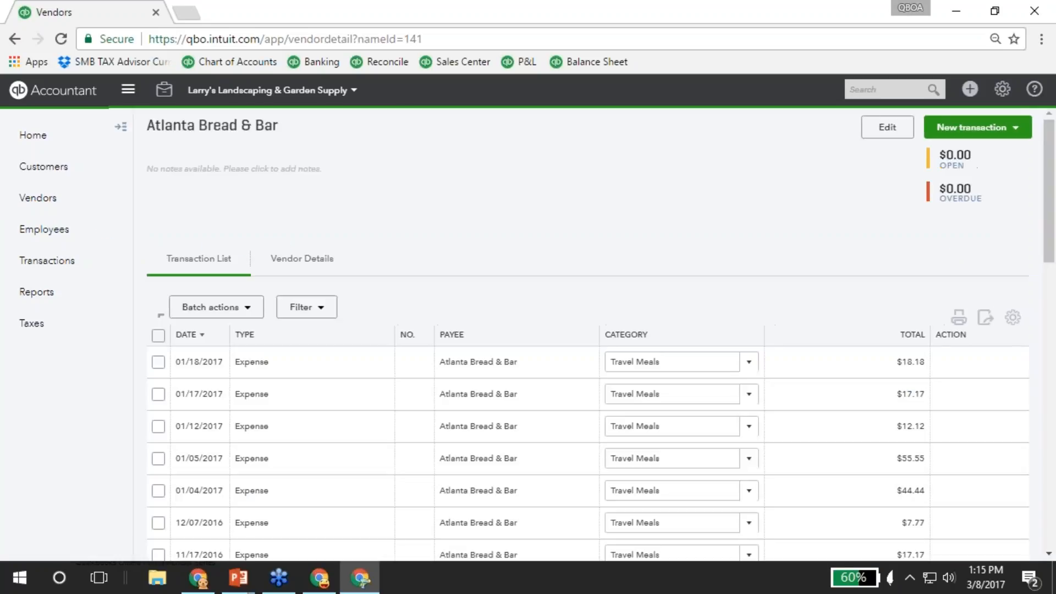
{"action": "scroll", "coordinate": [337, 360], "scroll_direction": "down", "scroll_amount": 3}
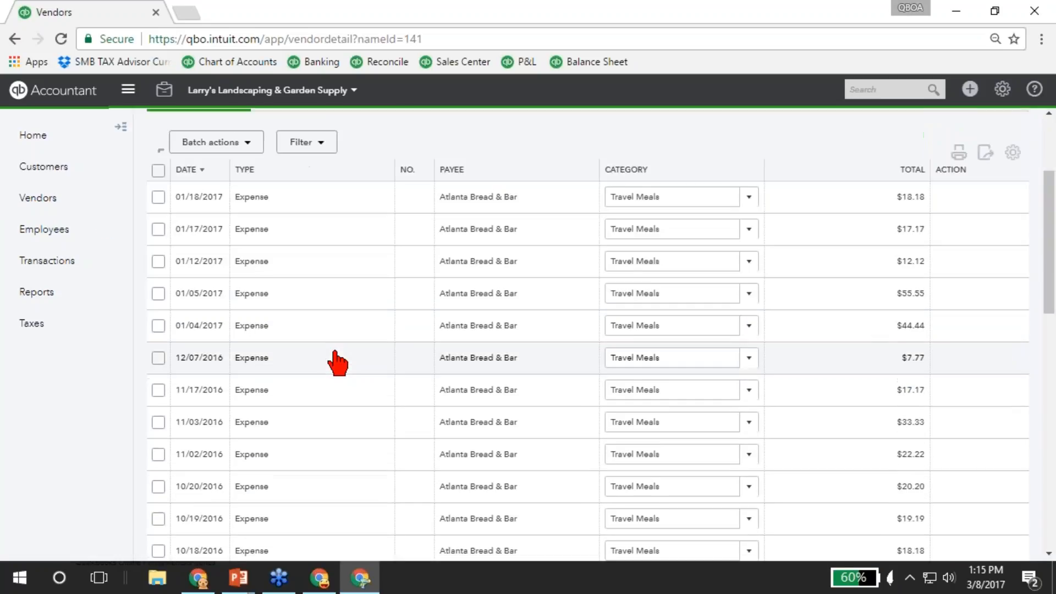
{"action": "left_click", "coordinate": [255, 208]}
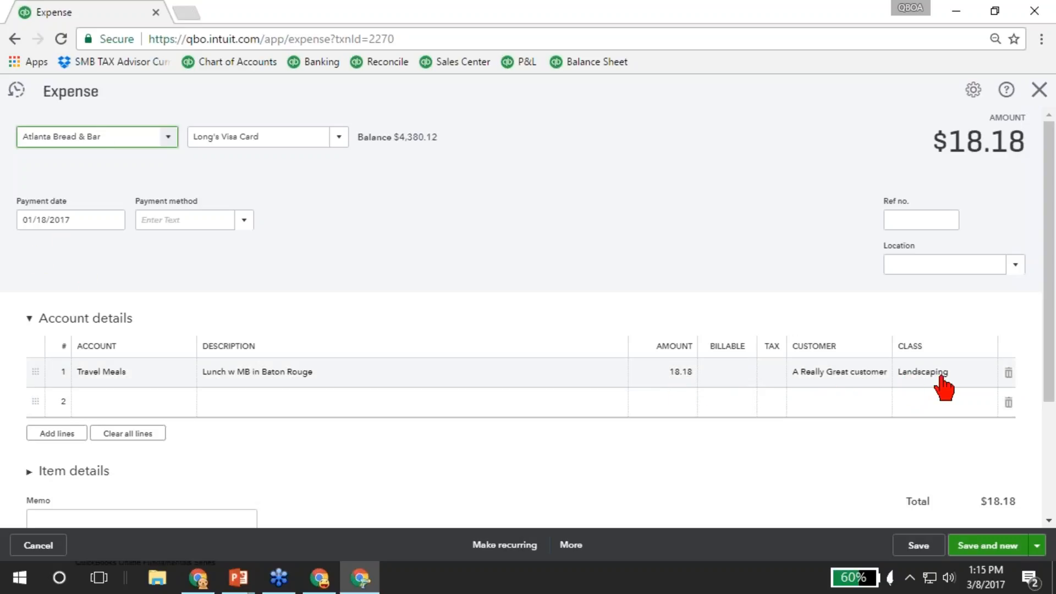
View the expense's attached receipt, close it, then close the expense form.
{"action": "scroll", "coordinate": [267, 423], "scroll_direction": "down", "scroll_amount": 3}
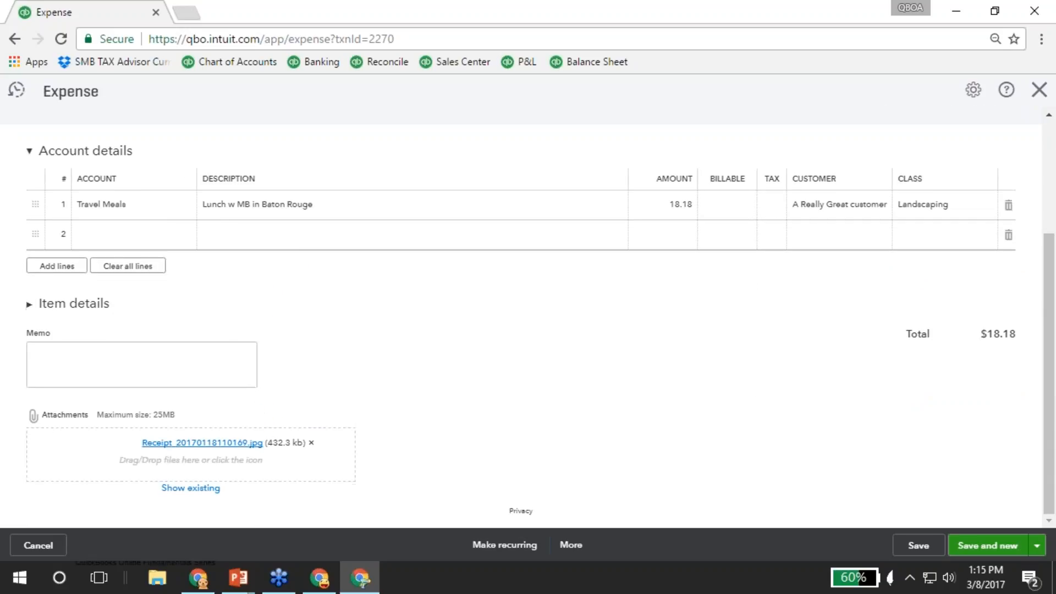
{"action": "left_click", "coordinate": [180, 443]}
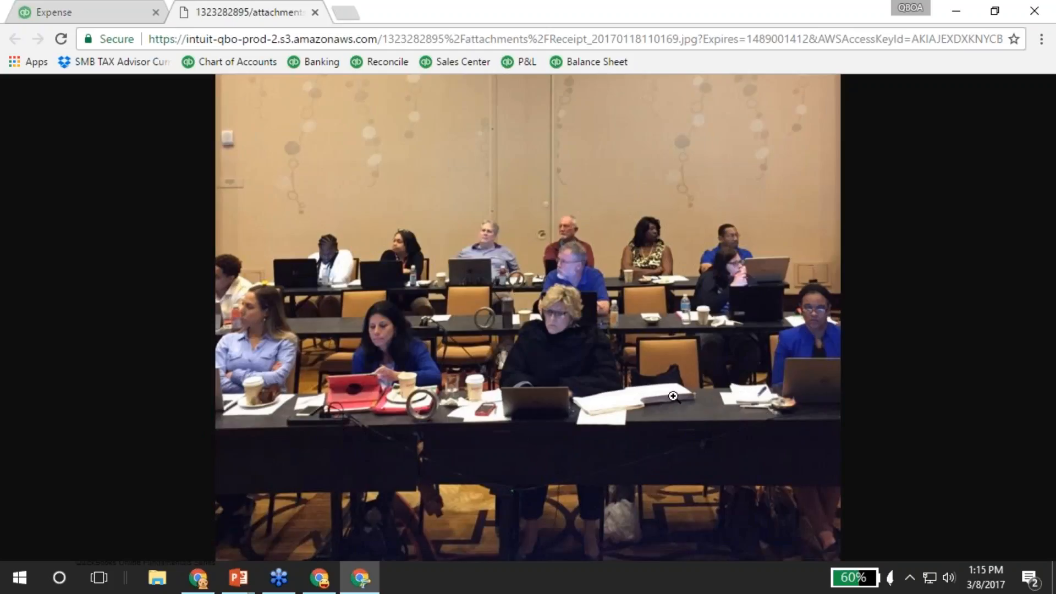
{"action": "left_click", "coordinate": [315, 13]}
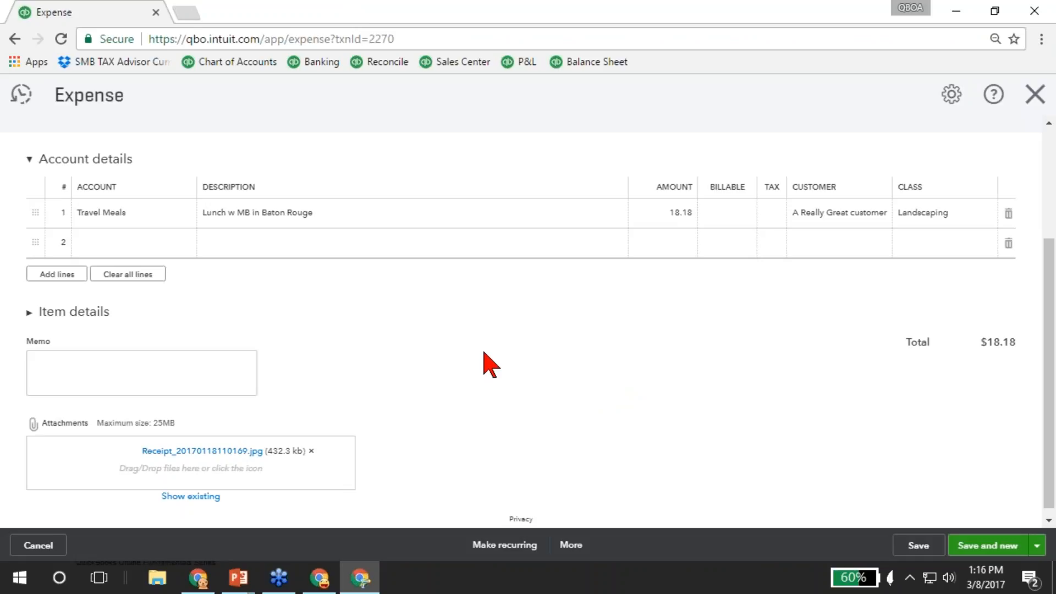
{"action": "left_click", "coordinate": [1035, 94]}
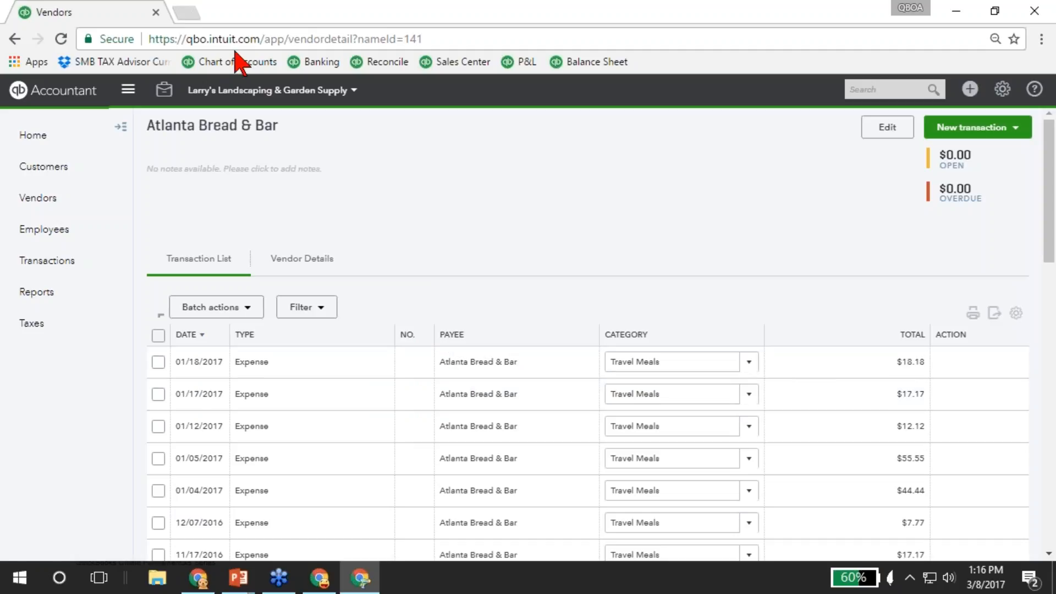
{"action": "left_click", "coordinate": [186, 12]}
Load youtube.com in a new tab of the other browser window.
{"action": "type", "text": "yout"}
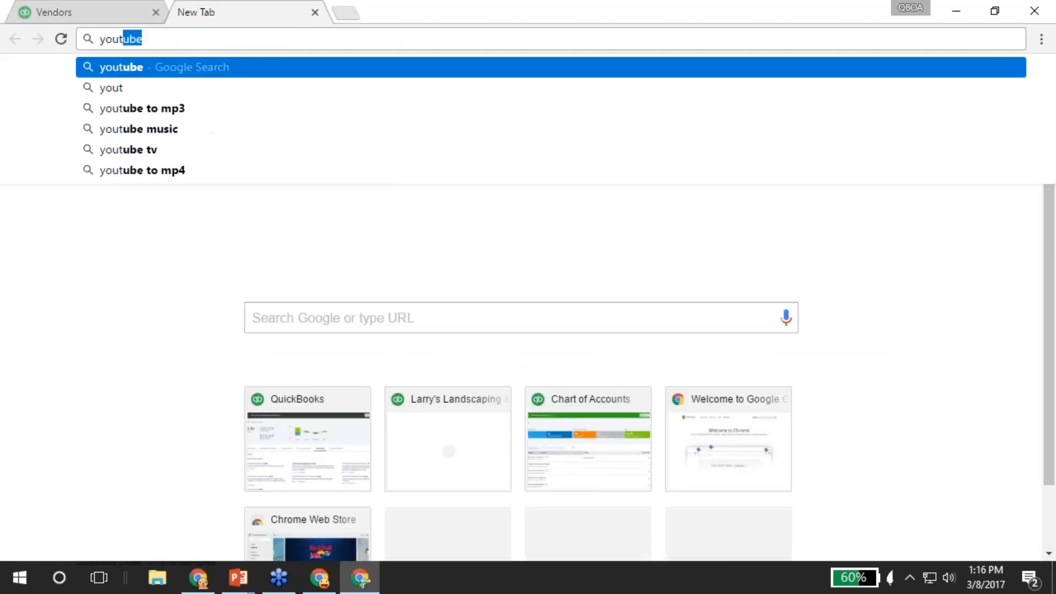
{"action": "type", "text": "bu"}
{"action": "key", "text": "BackSpace"}
{"action": "key", "text": "BackSpace"}
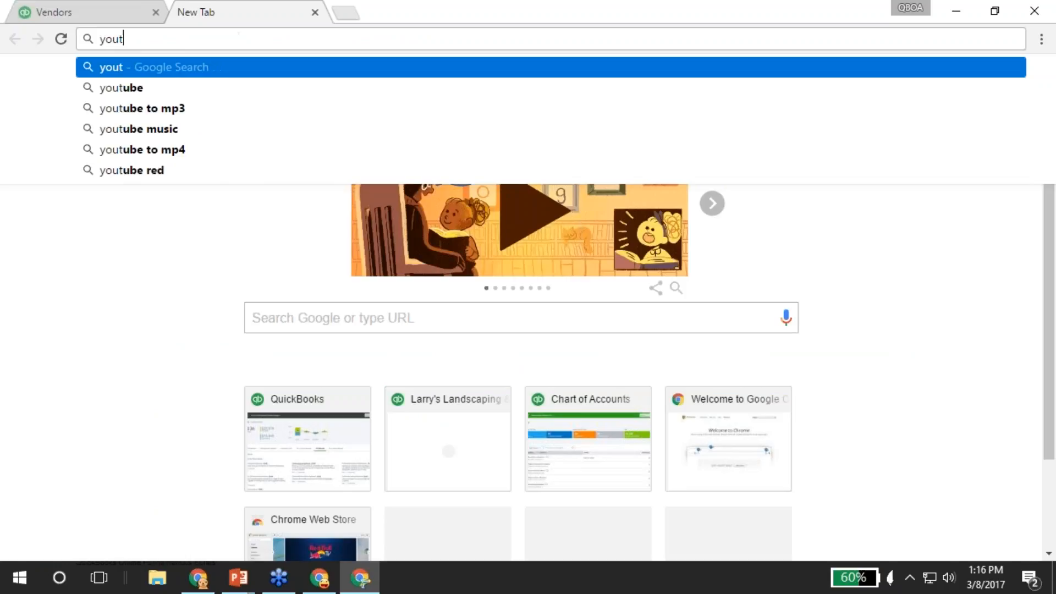
{"action": "type", "text": "ub"}
{"action": "key", "text": "BackSpace"}
{"action": "key", "text": "BackSpace"}
{"action": "key", "text": "BackSpace"}
{"action": "key", "text": "BackSpace"}
{"action": "key", "text": "BackSpace"}
{"action": "key", "text": "BackSpace"}
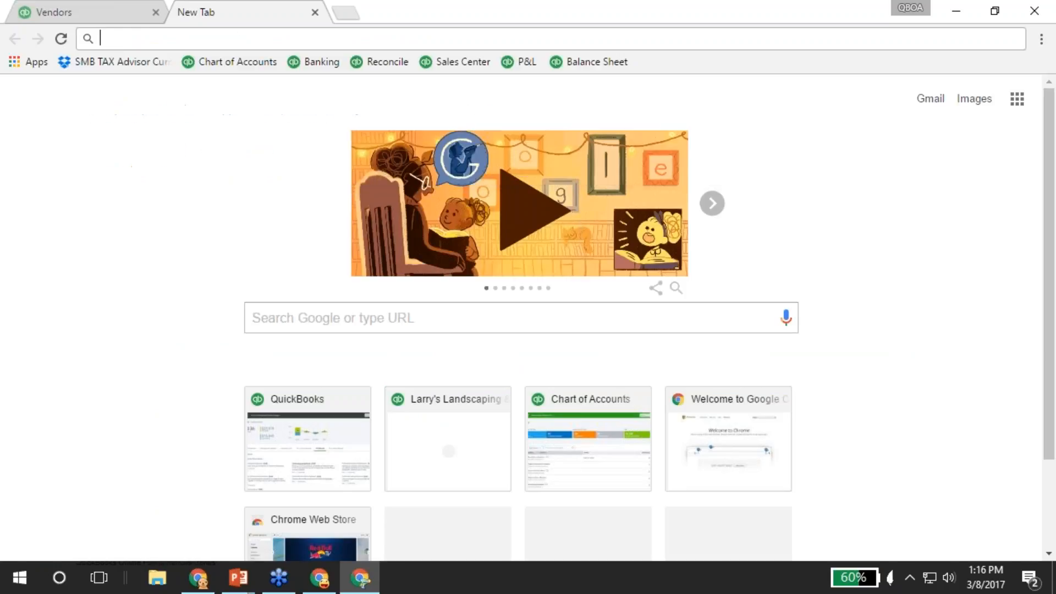
{"action": "left_click", "coordinate": [198, 577]}
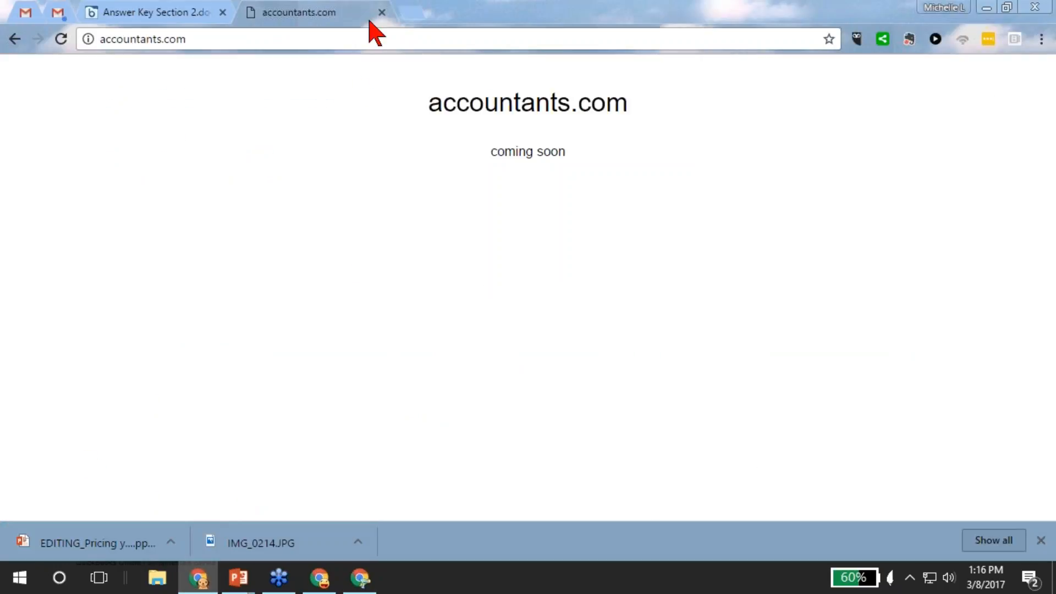
{"action": "left_click", "coordinate": [419, 8]}
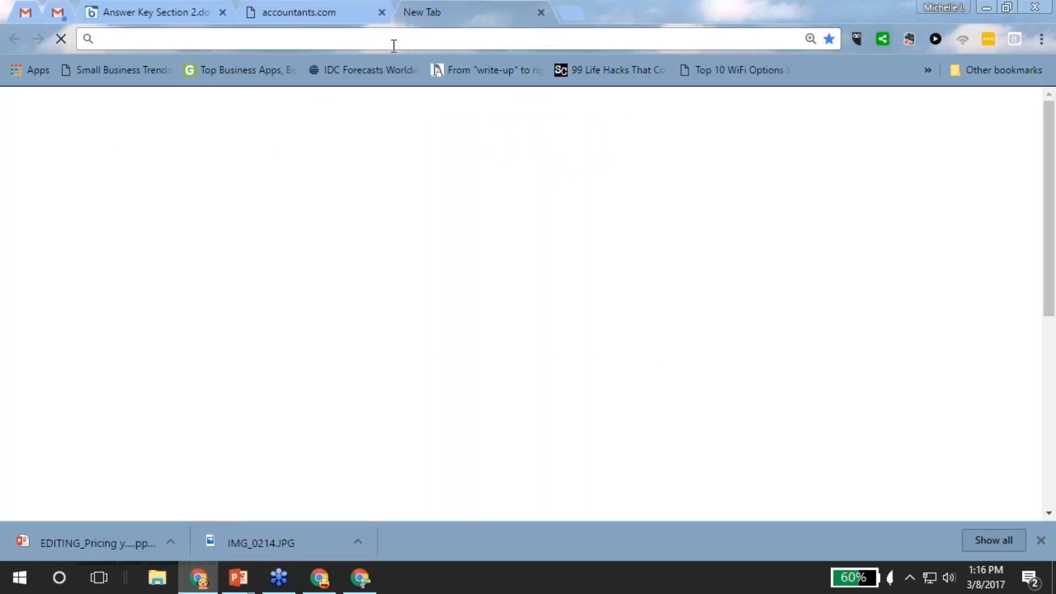
{"action": "type", "text": "youtube.com"}
{"action": "key", "text": "Return"}
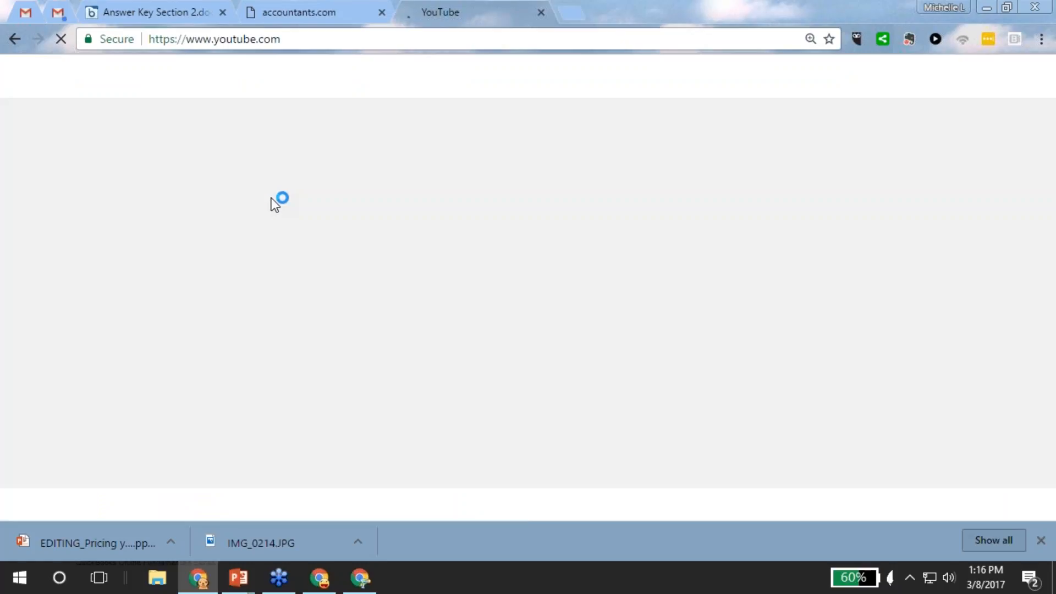
Go to My channel's Videos page through the guide menu and browse the uploads.
{"action": "left_click", "coordinate": [36, 80]}
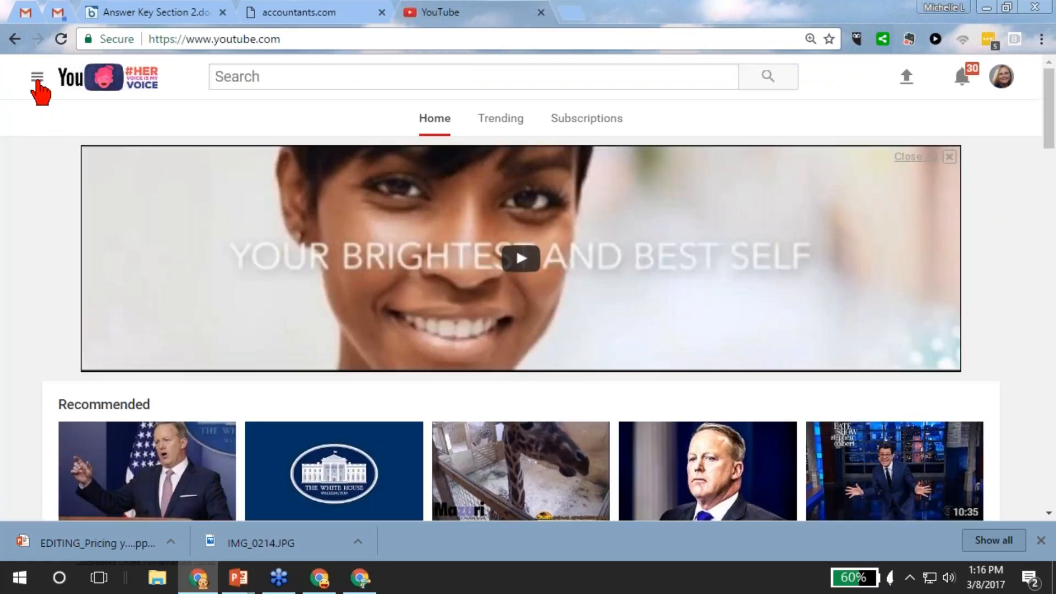
{"action": "left_click", "coordinate": [37, 80]}
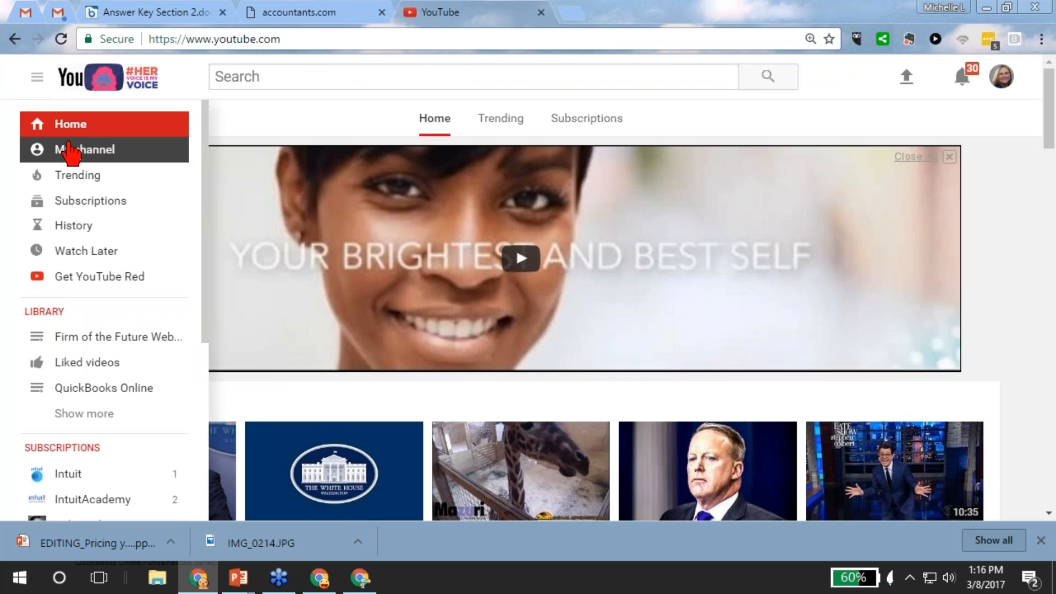
{"action": "left_click", "coordinate": [71, 153]}
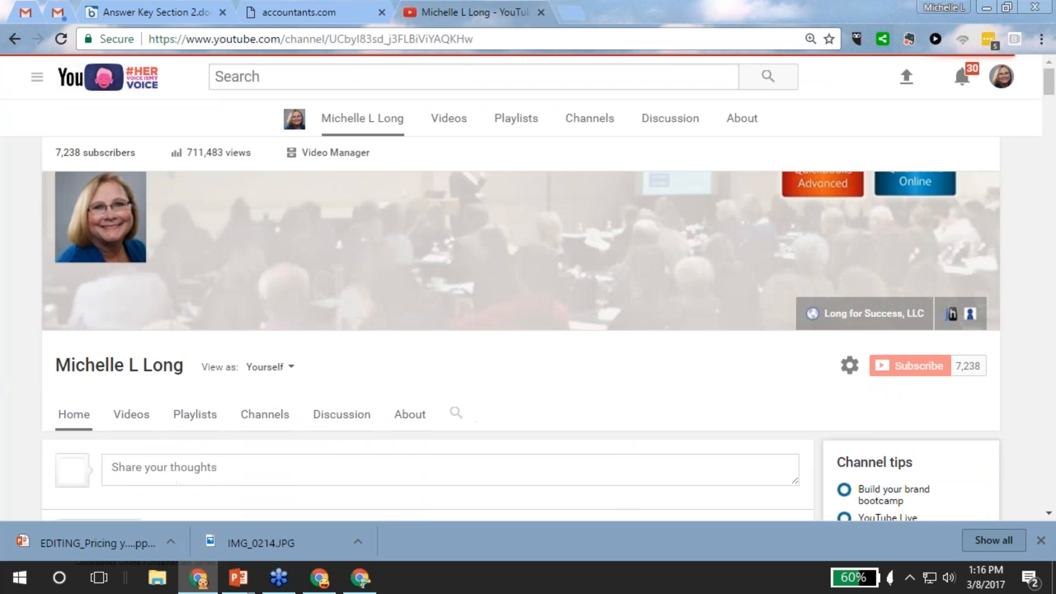
{"action": "left_click", "coordinate": [134, 384]}
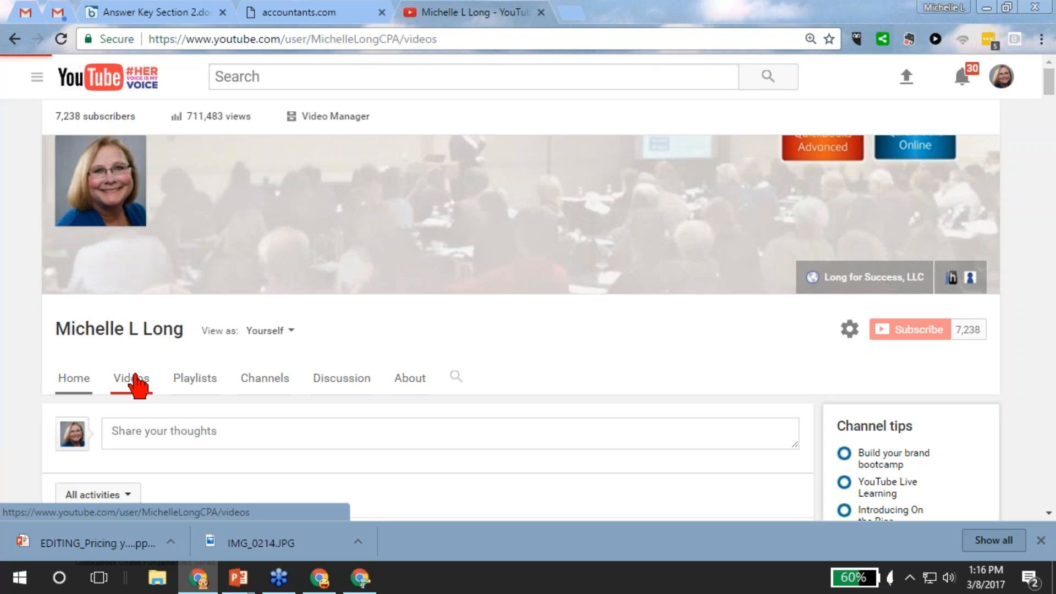
{"action": "scroll", "coordinate": [529, 337], "scroll_direction": "down", "scroll_amount": 10}
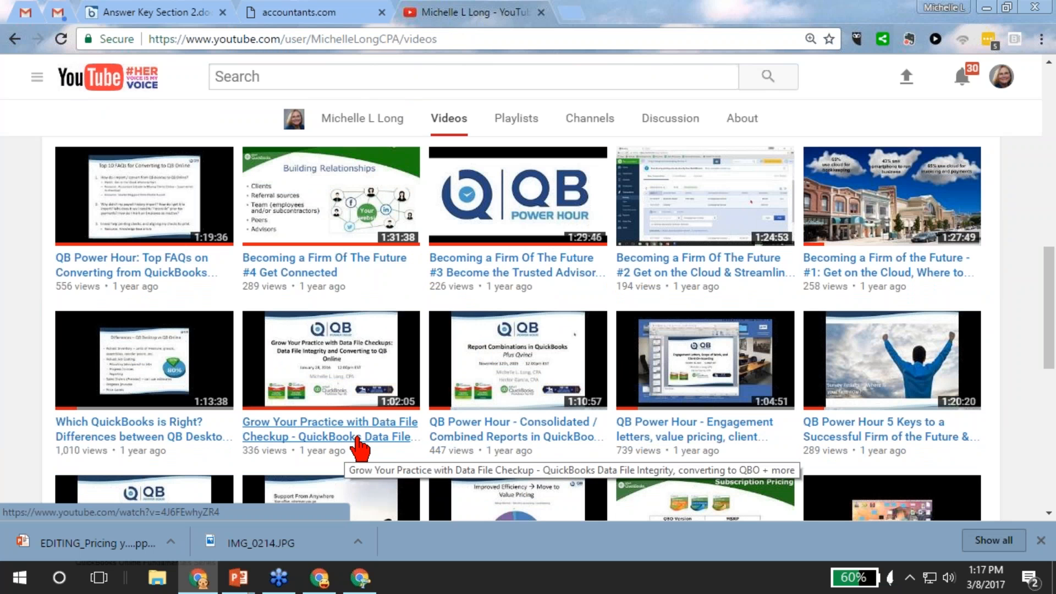
{"action": "scroll", "coordinate": [359, 445], "scroll_direction": "down", "scroll_amount": 4}
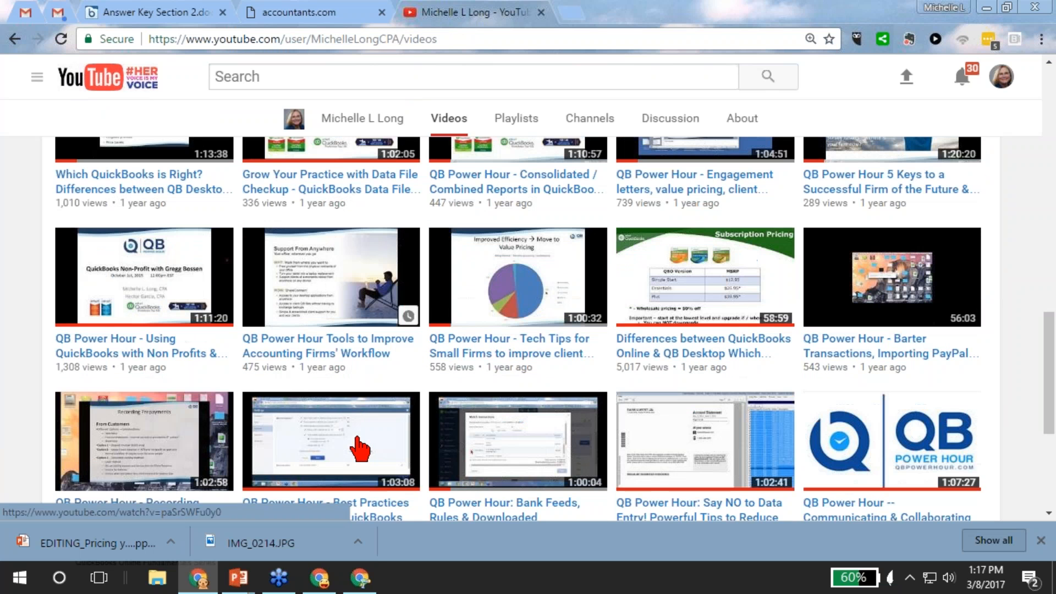
{"action": "scroll", "coordinate": [349, 385], "scroll_direction": "up", "scroll_amount": 2}
{"action": "scroll", "coordinate": [349, 385], "scroll_direction": "up", "scroll_amount": 3}
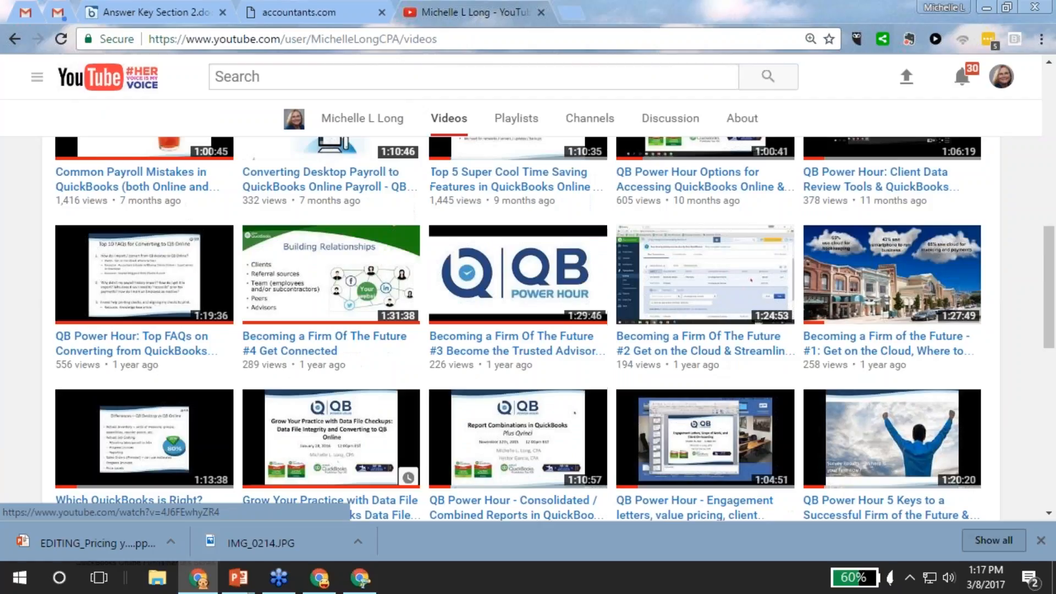
{"action": "scroll", "coordinate": [734, 292], "scroll_direction": "up", "scroll_amount": 1}
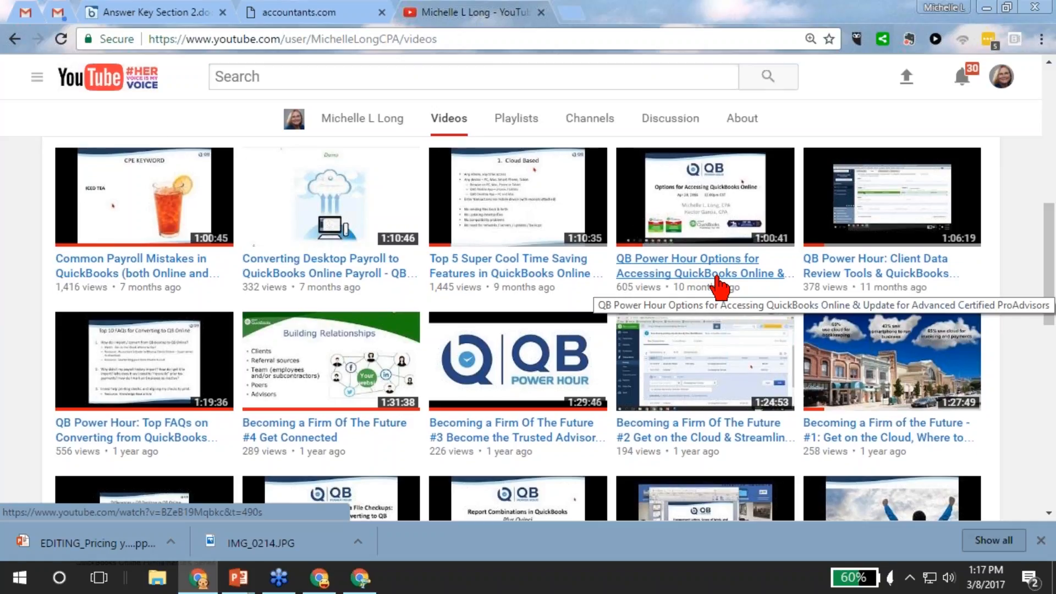
{"action": "scroll", "coordinate": [696, 300], "scroll_direction": "up", "scroll_amount": 5}
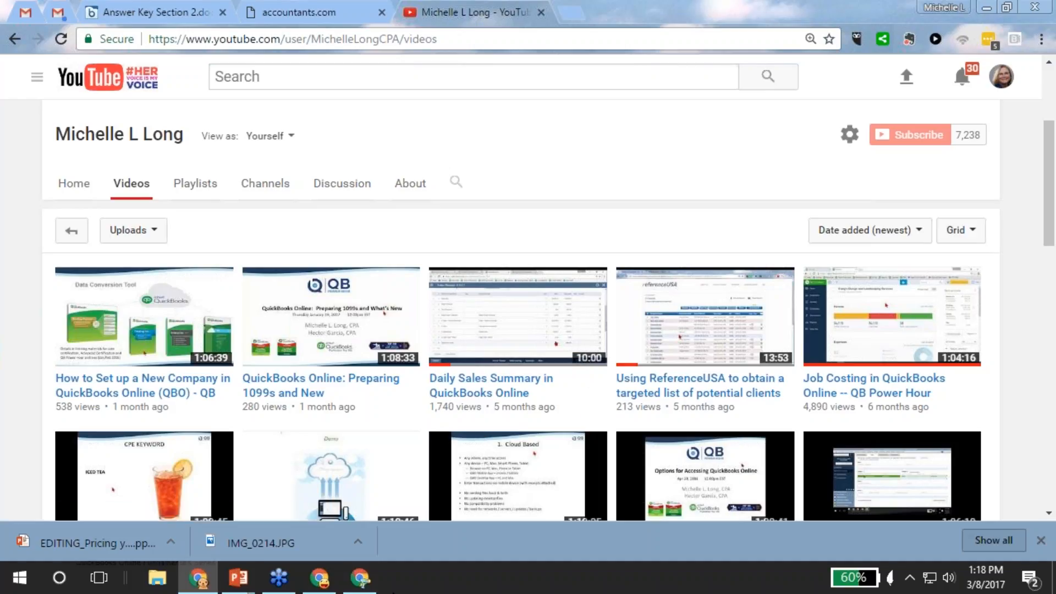
{"action": "left_click", "coordinate": [319, 577]}
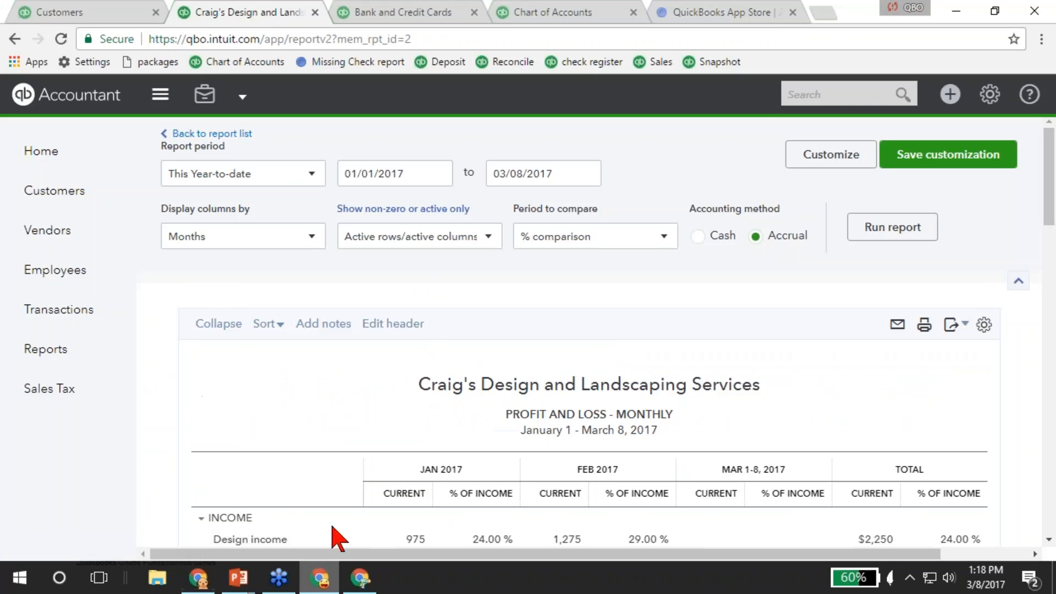
Show the PowerPoint slide, then return to QuickBooks and open the + Create menu.
{"action": "mouse_move", "coordinate": [238, 578]}
{"action": "left_click", "coordinate": [302, 520]}
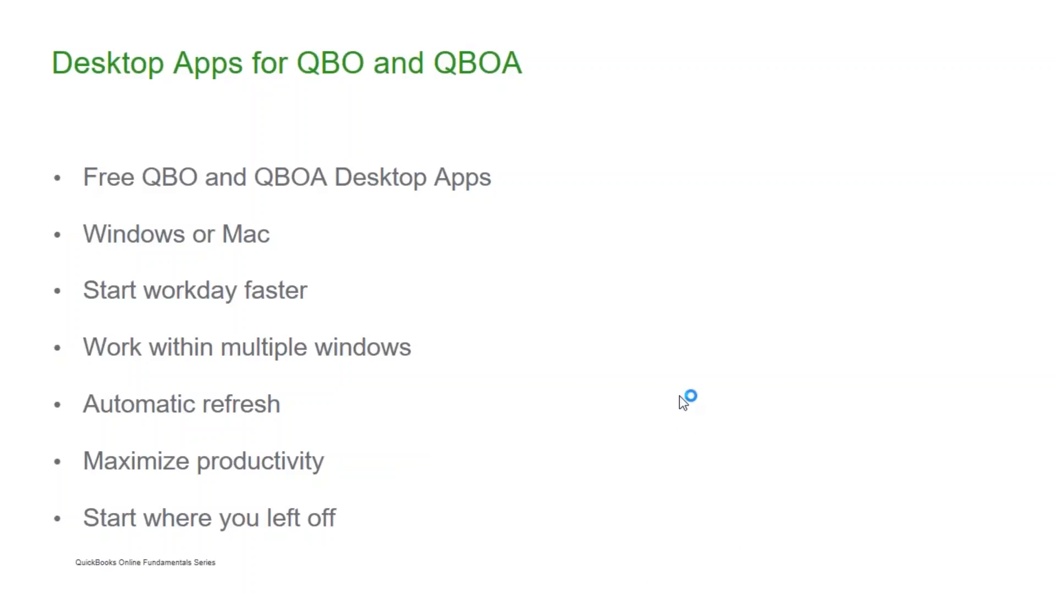
{"action": "key", "text": "alt+Tab"}
{"action": "key", "text": "alt+Tab"}
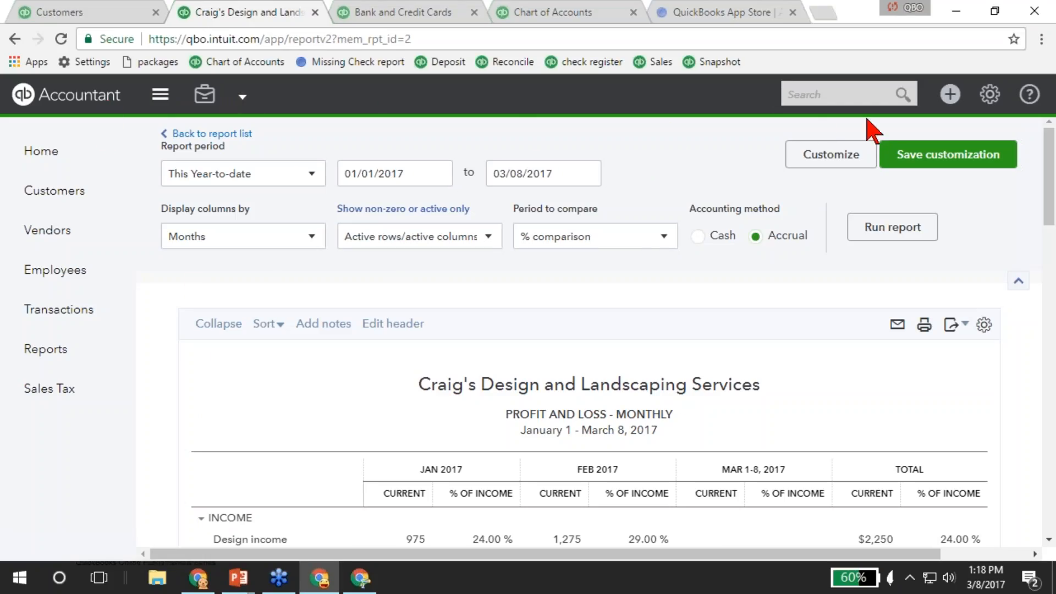
{"action": "left_click", "coordinate": [950, 94]}
Start a new expense and review its other save choices without picking one.
{"action": "left_click", "coordinate": [547, 208]}
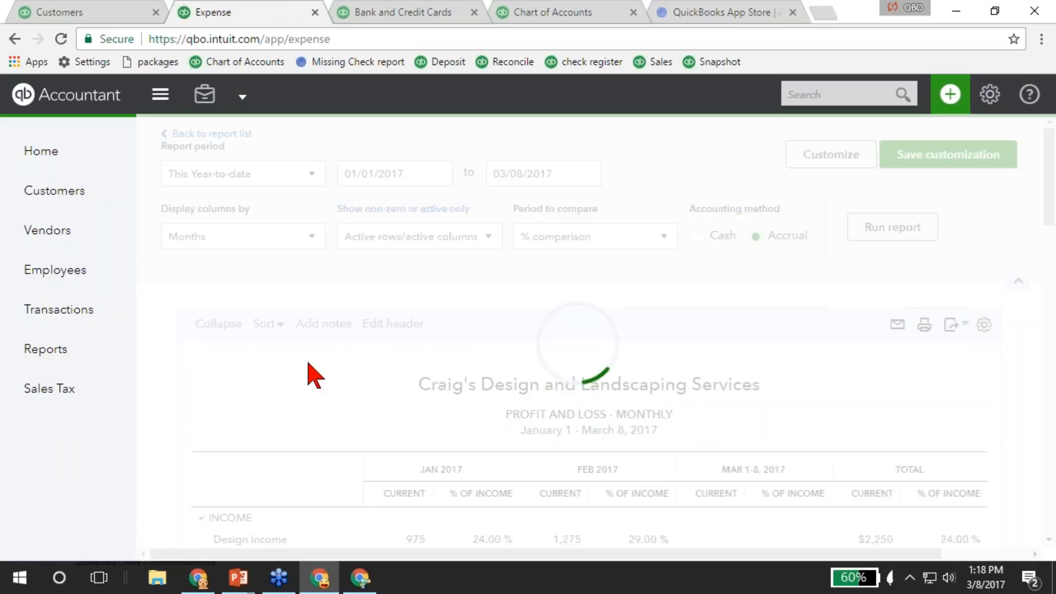
{"action": "scroll", "coordinate": [46, 403], "scroll_direction": "down", "scroll_amount": 5}
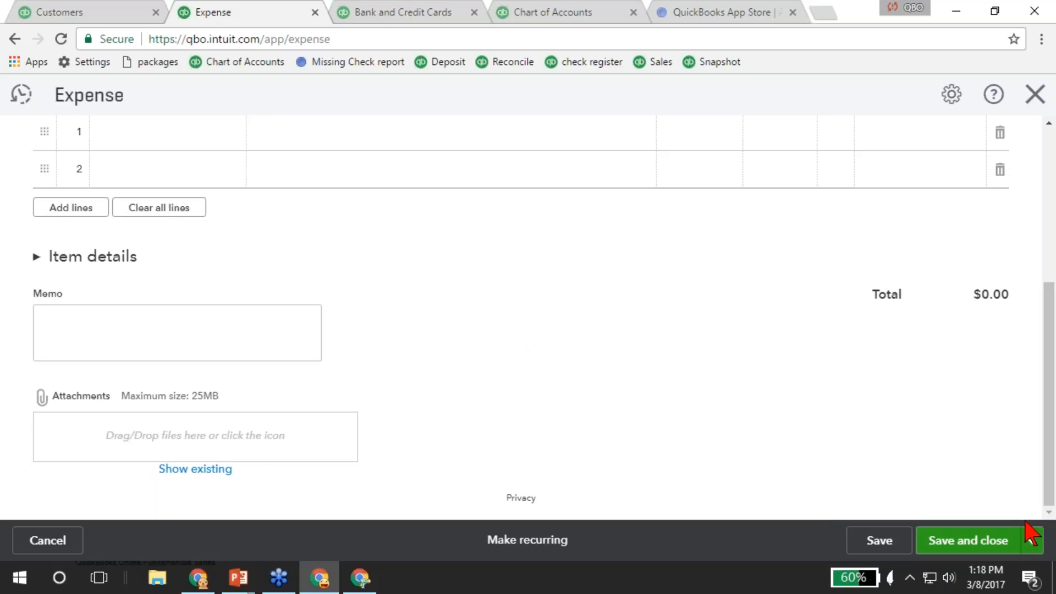
{"action": "left_click", "coordinate": [1030, 541]}
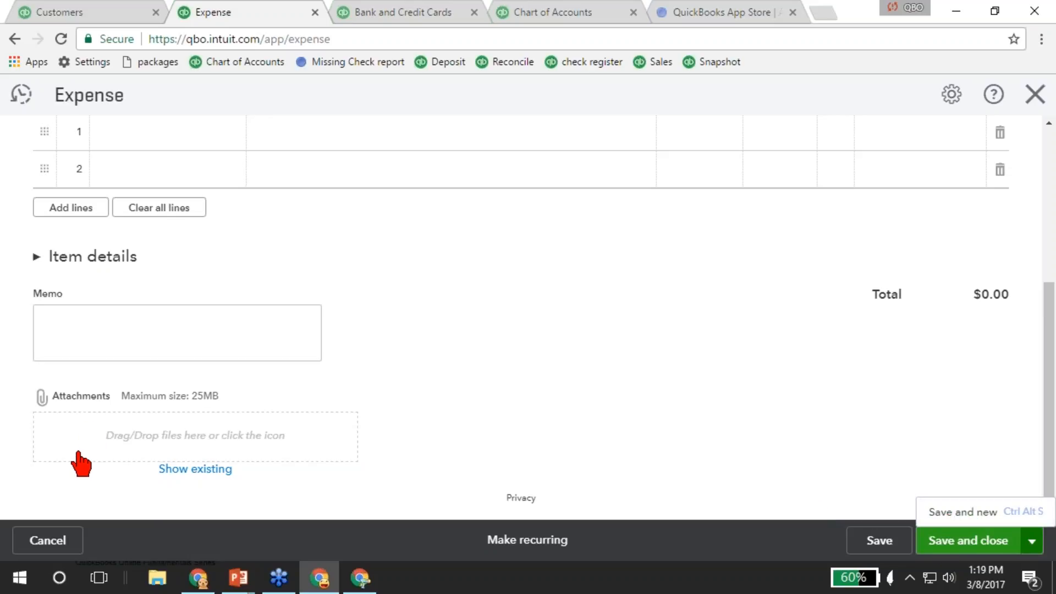
{"action": "left_click", "coordinate": [314, 434]}
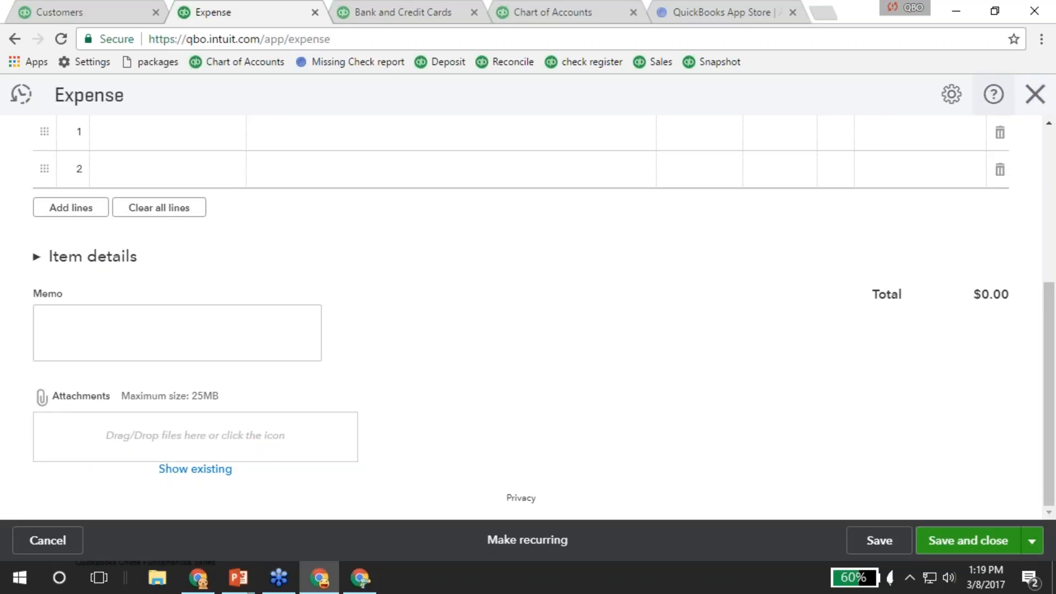
{"action": "scroll", "coordinate": [377, 365], "scroll_direction": "up", "scroll_amount": 5}
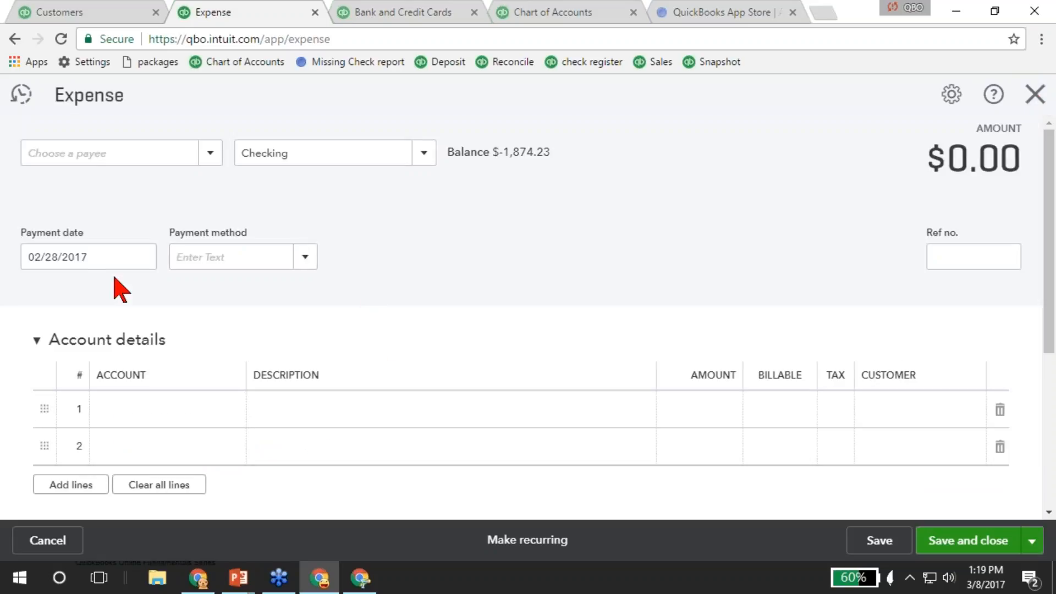
Use the m, t, y, r, minus and plus shortcuts to set the payment date to 12/30/2017.
{"action": "left_click", "coordinate": [83, 257]}
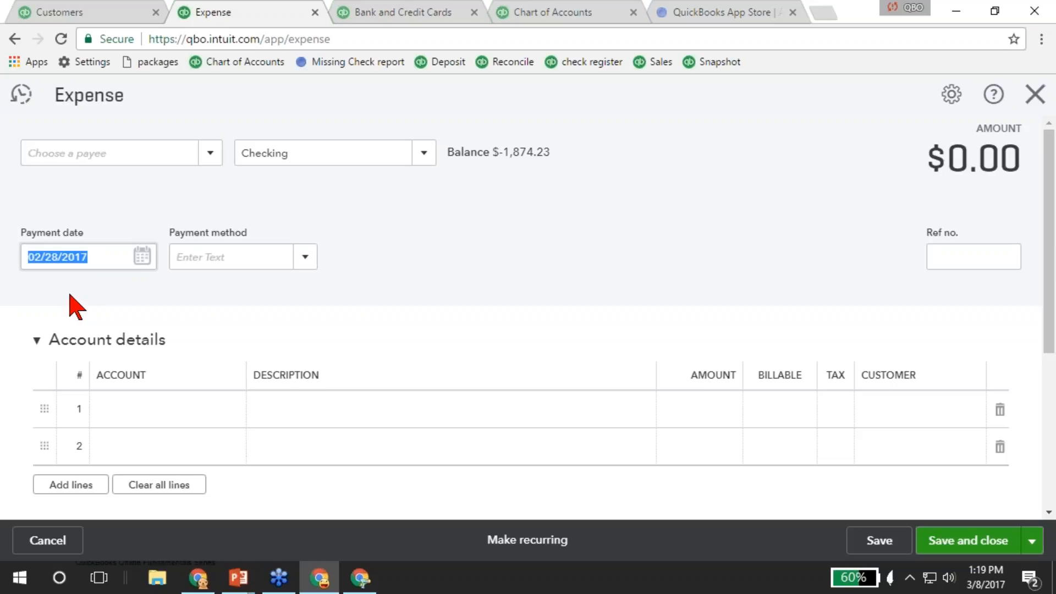
{"action": "type", "text": "mtm"}
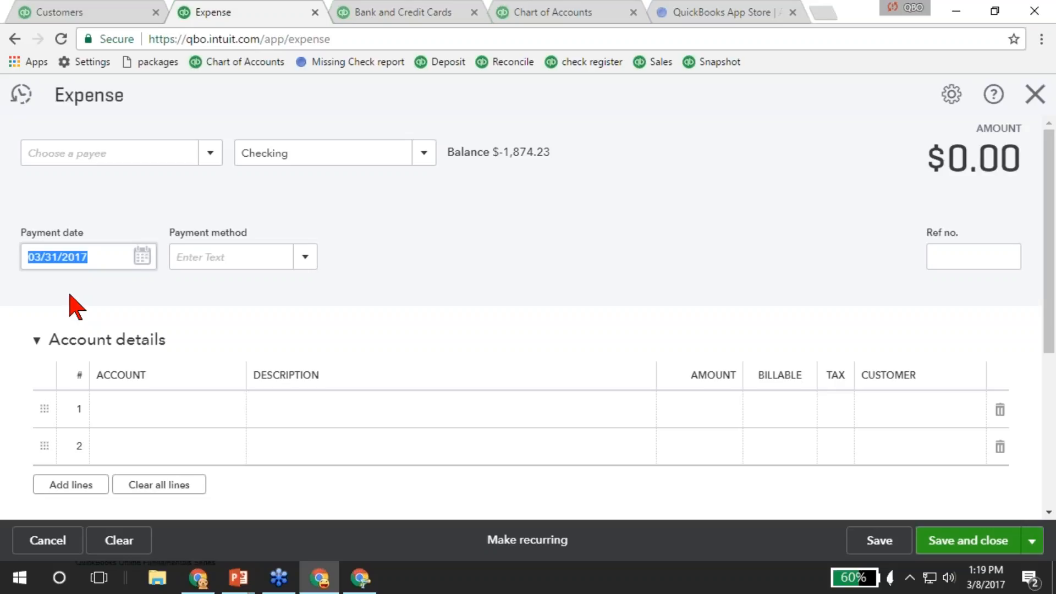
{"action": "type", "text": "yr"}
{"action": "key", "text": "minus"}
{"action": "key", "text": "minus"}
{"action": "key", "text": "minus"}
{"action": "key", "text": "minus"}
{"action": "key", "text": "minus"}
{"action": "key", "text": "minus"}
{"action": "key", "text": "plus"}
{"action": "key", "text": "plus"}
{"action": "key", "text": "plus"}
{"action": "key", "text": "plus"}
{"action": "key", "text": "plus"}
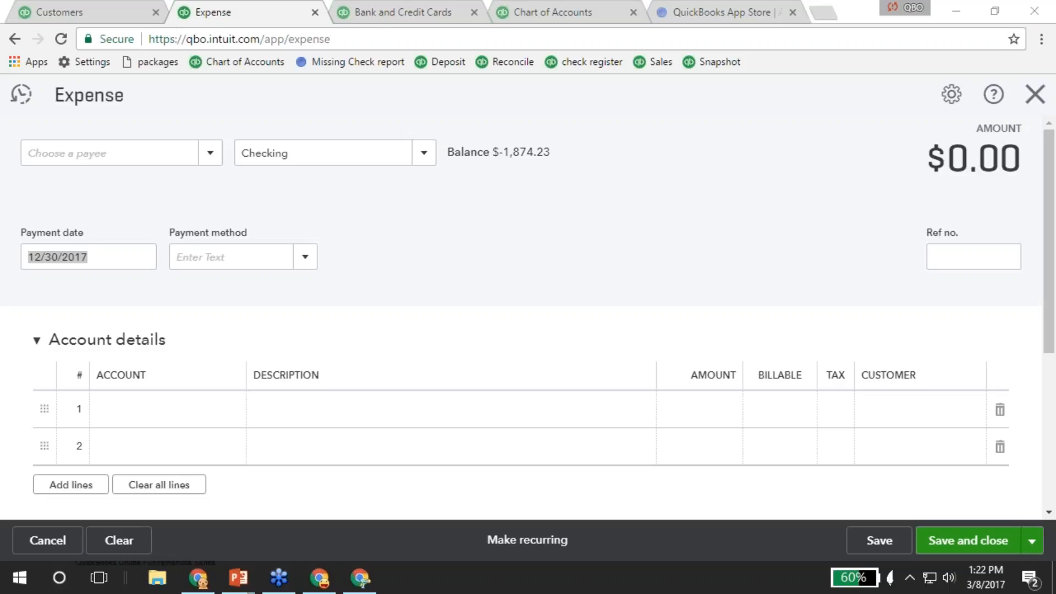
{"action": "left_click", "coordinate": [824, 12]}
Search 'long for success keyboard shortcuts' and open the Keyboard Shortcuts for QuickBooks Online article.
{"action": "type", "text": "long for success ke"}
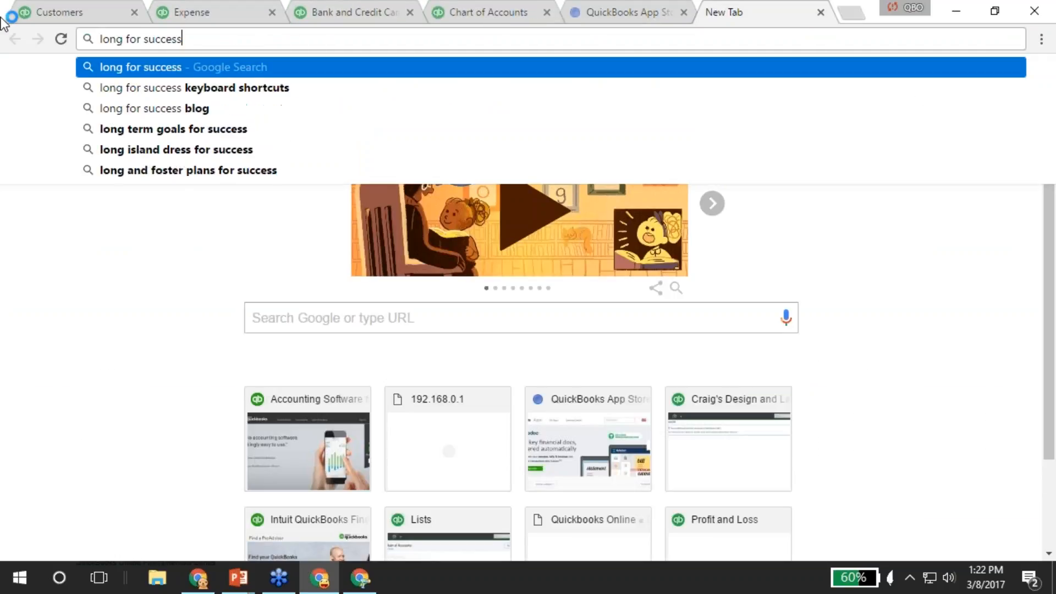
{"action": "key", "text": "Down"}
{"action": "key", "text": "Up"}
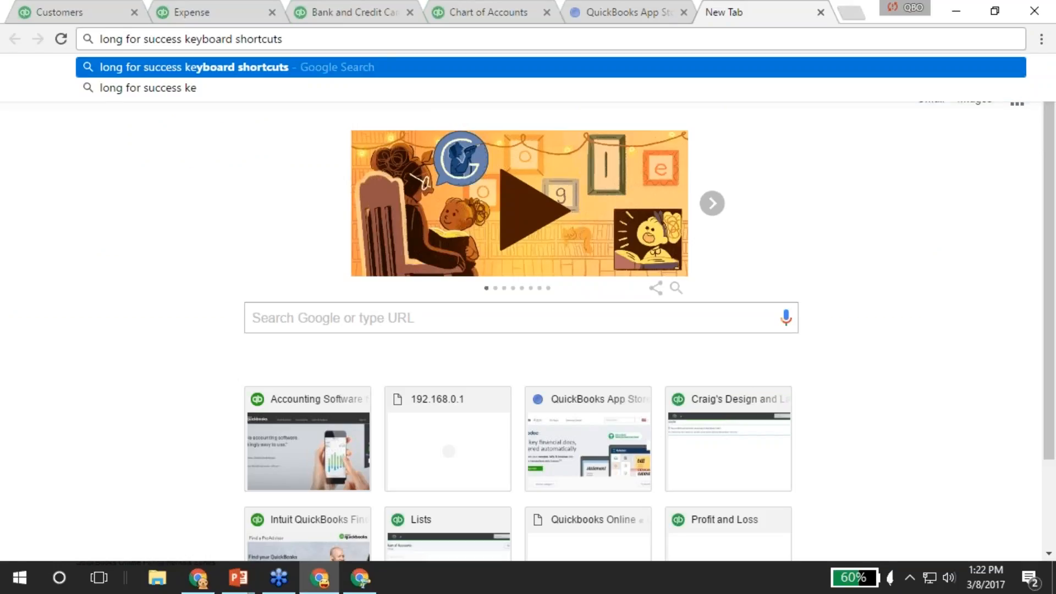
{"action": "key", "text": "Return"}
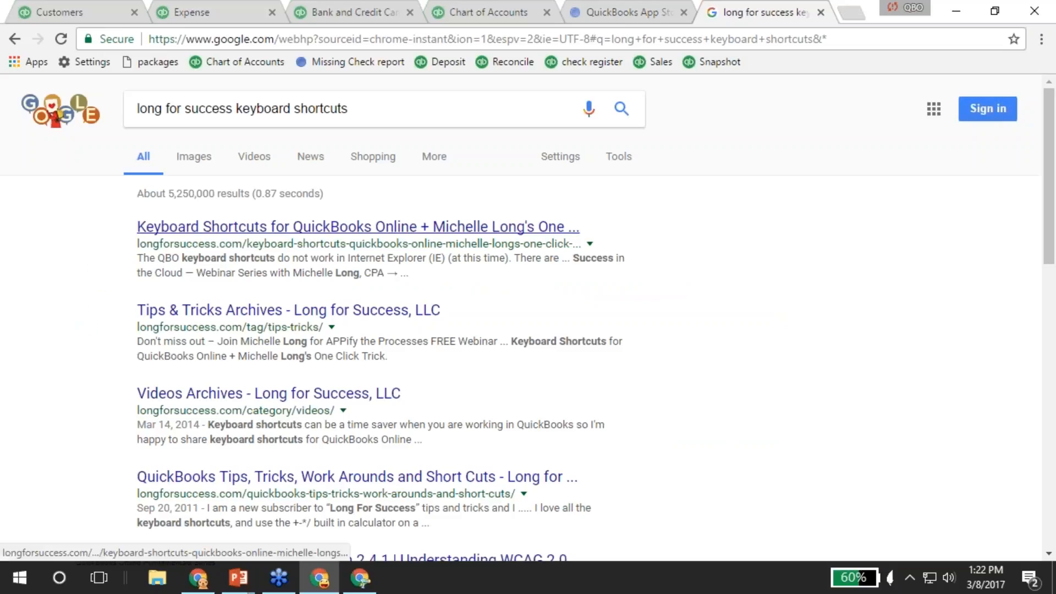
{"action": "left_click", "coordinate": [357, 227]}
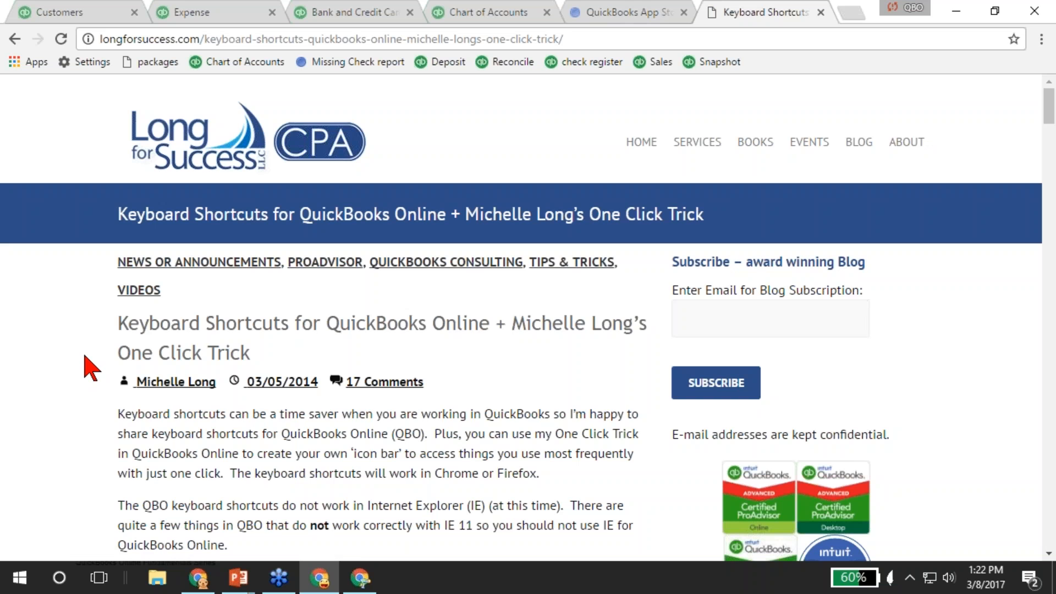
Scroll and zoom through the article's shortcut list, then copy its web address.
{"action": "scroll", "coordinate": [88, 365], "scroll_direction": "down", "scroll_amount": 9}
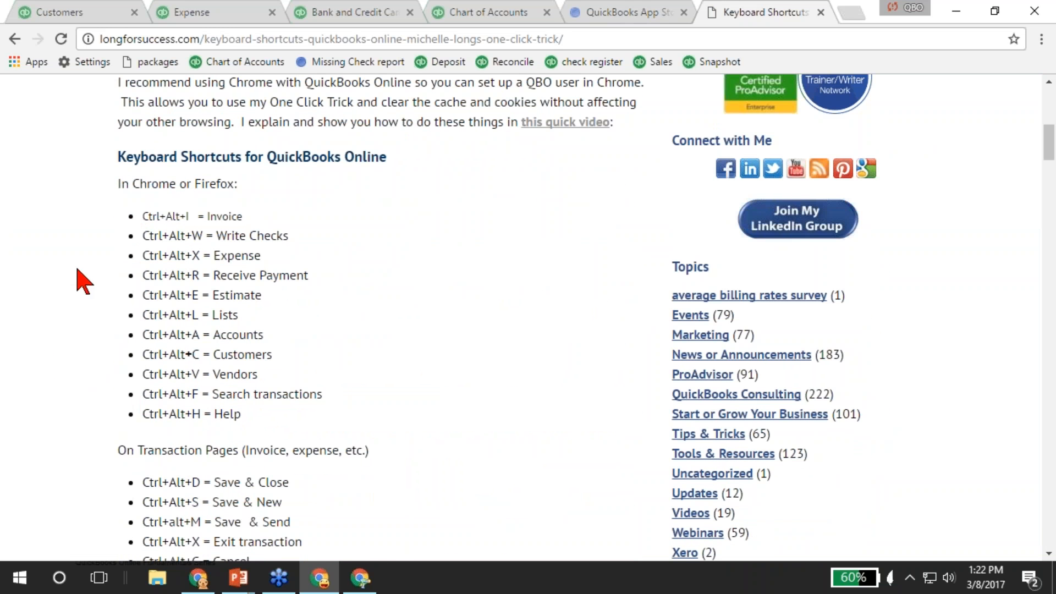
{"action": "scroll", "coordinate": [110, 198], "scroll_direction": "down", "scroll_amount": 3}
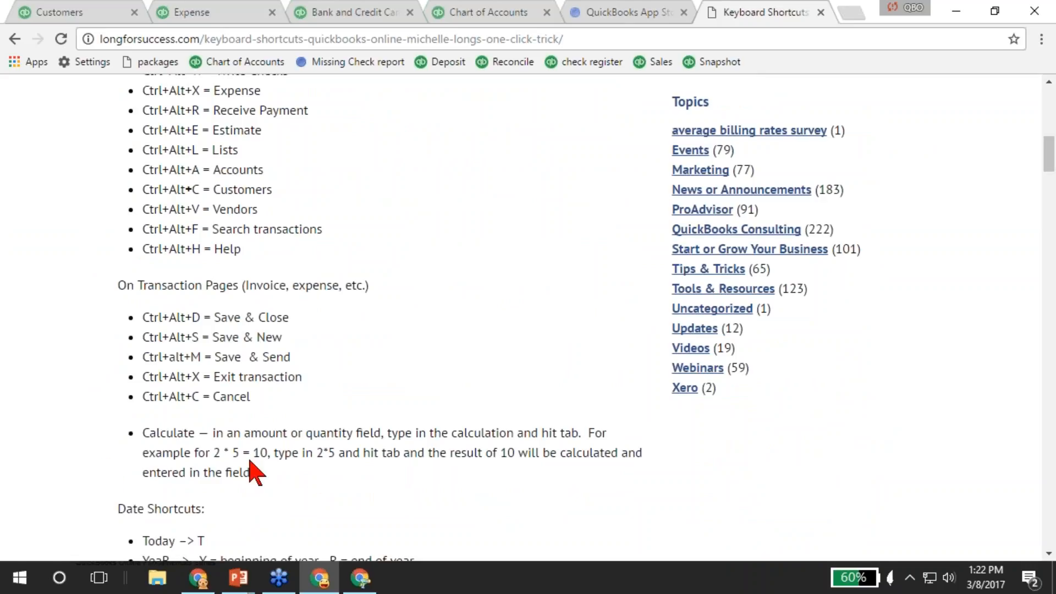
{"action": "scroll", "coordinate": [252, 472], "scroll_direction": "down", "scroll_amount": 5}
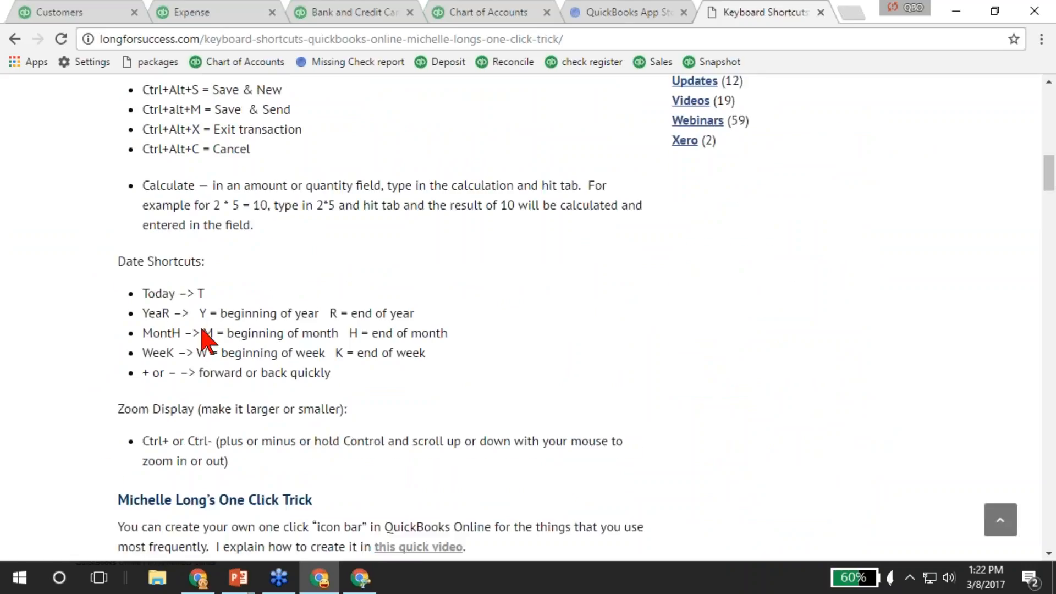
{"action": "scroll", "coordinate": [202, 330], "scroll_direction": "down", "scroll_amount": 3}
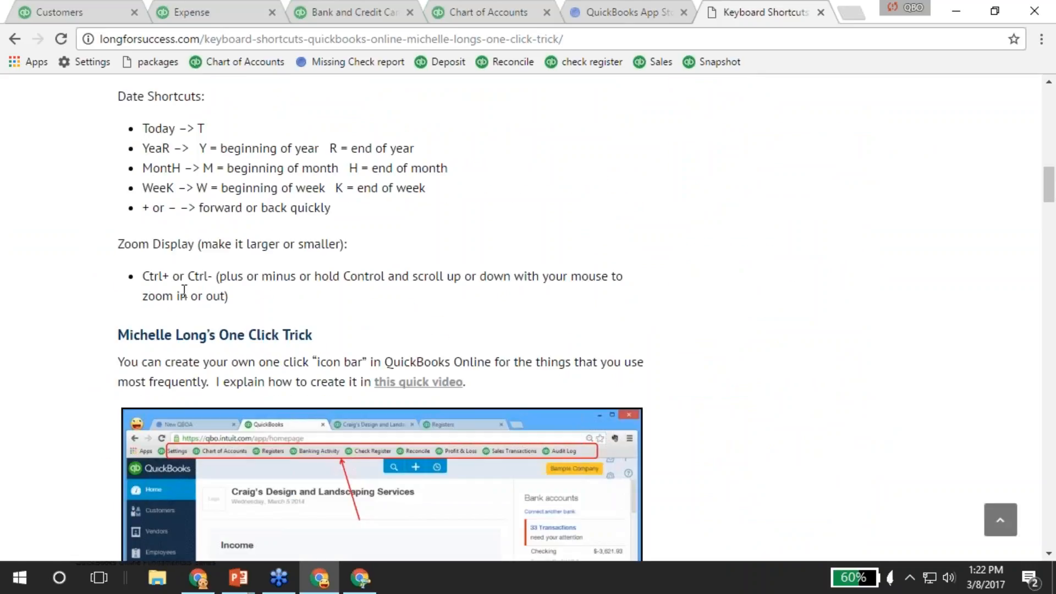
{"action": "scroll", "coordinate": [185, 290], "scroll_direction": "up", "scroll_amount": 5, "text": "ctrl"}
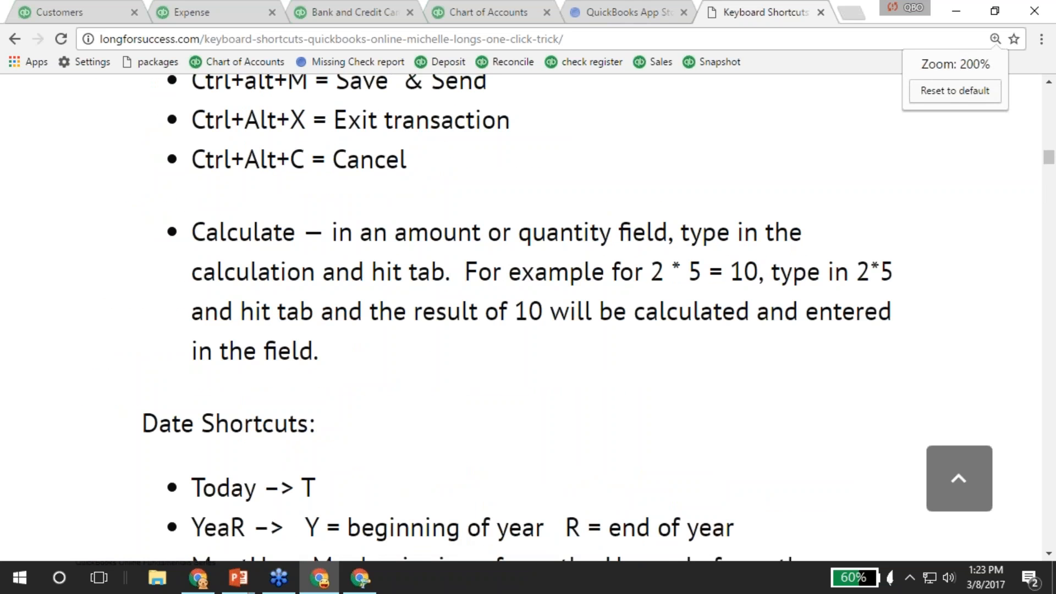
{"action": "scroll", "coordinate": [184, 291], "scroll_direction": "down", "scroll_amount": 5, "text": "ctrl"}
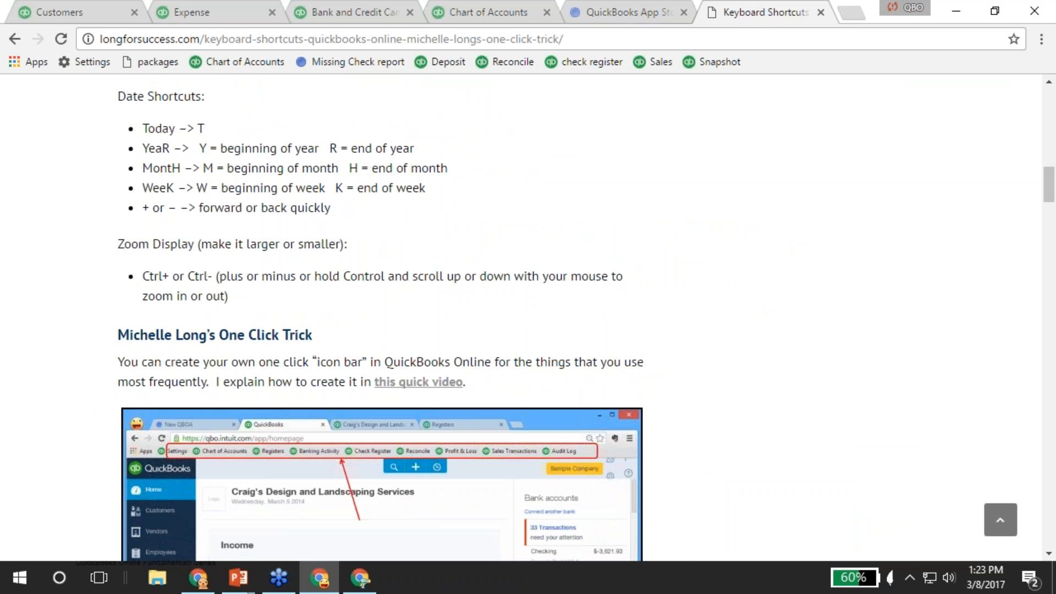
{"action": "scroll", "coordinate": [185, 290], "scroll_direction": "up", "scroll_amount": 2, "text": "ctrl"}
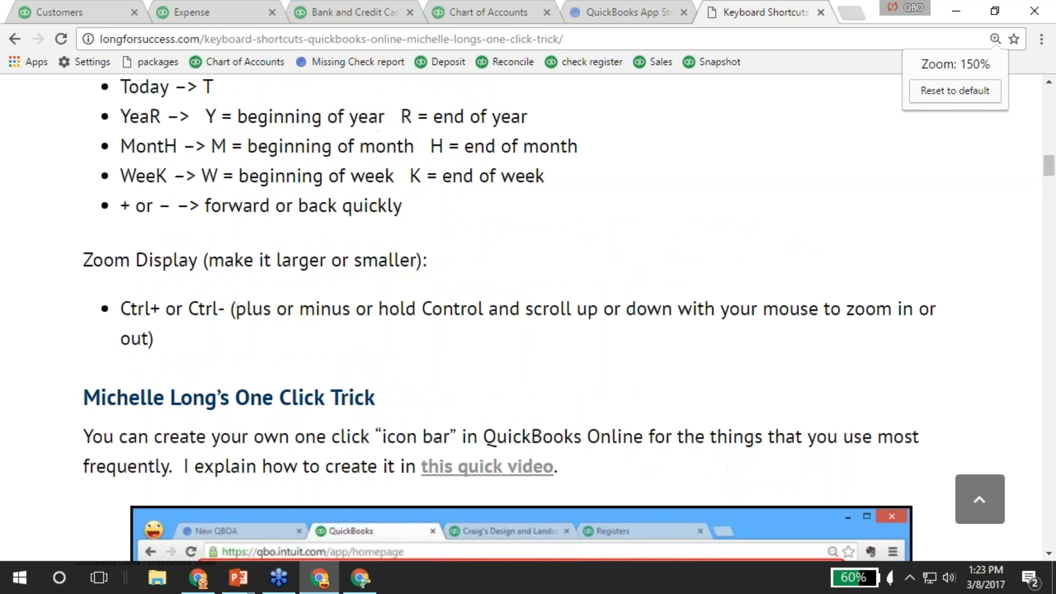
{"action": "scroll", "coordinate": [184, 290], "scroll_direction": "down", "scroll_amount": 4, "text": "ctrl"}
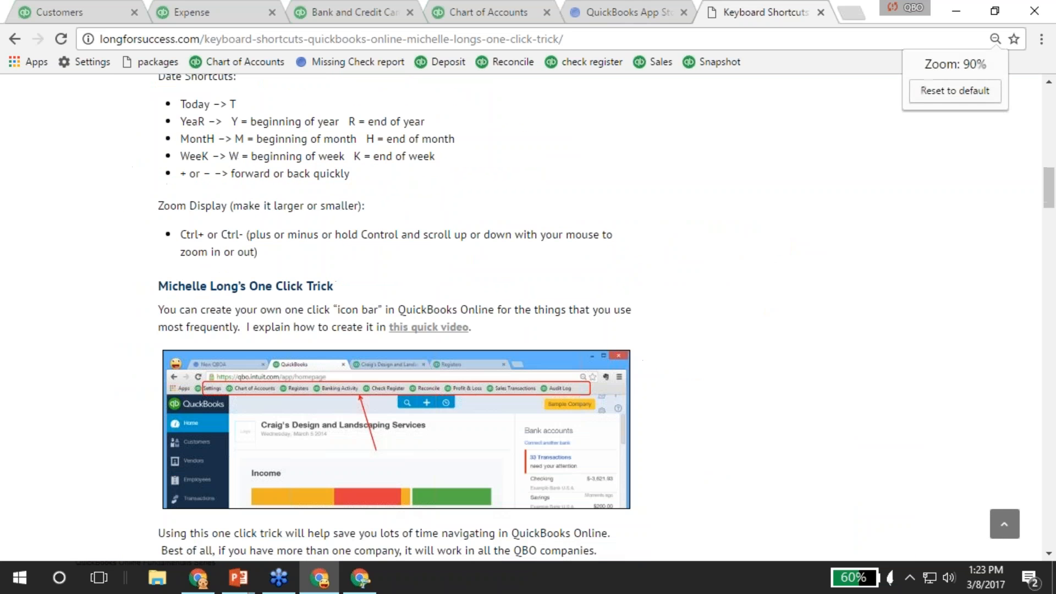
{"action": "scroll", "coordinate": [185, 290], "scroll_direction": "up", "scroll_amount": 1, "text": "ctrl"}
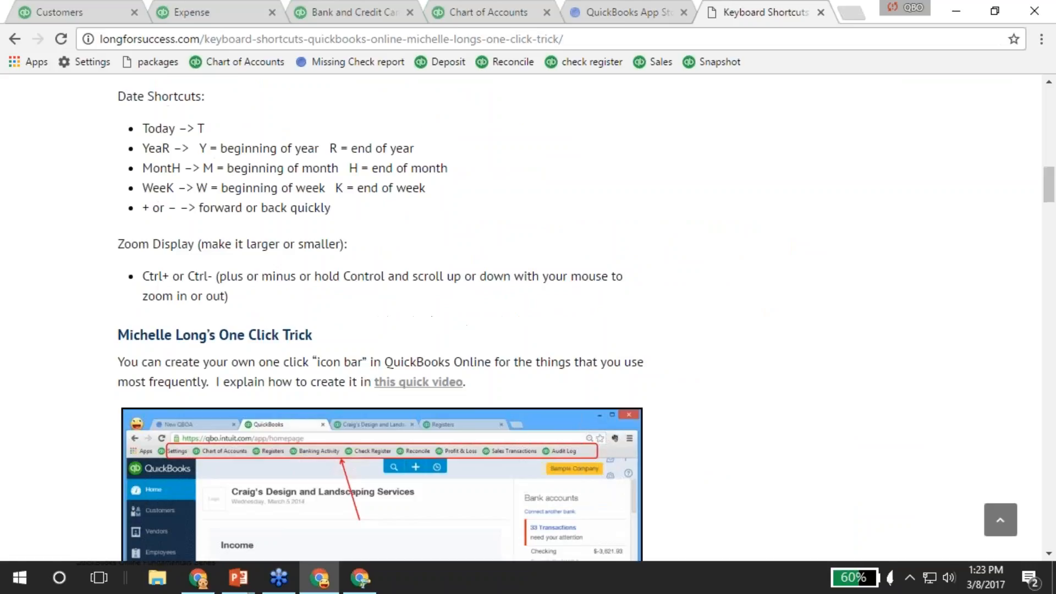
{"action": "scroll", "coordinate": [184, 290], "scroll_direction": "down", "scroll_amount": 5}
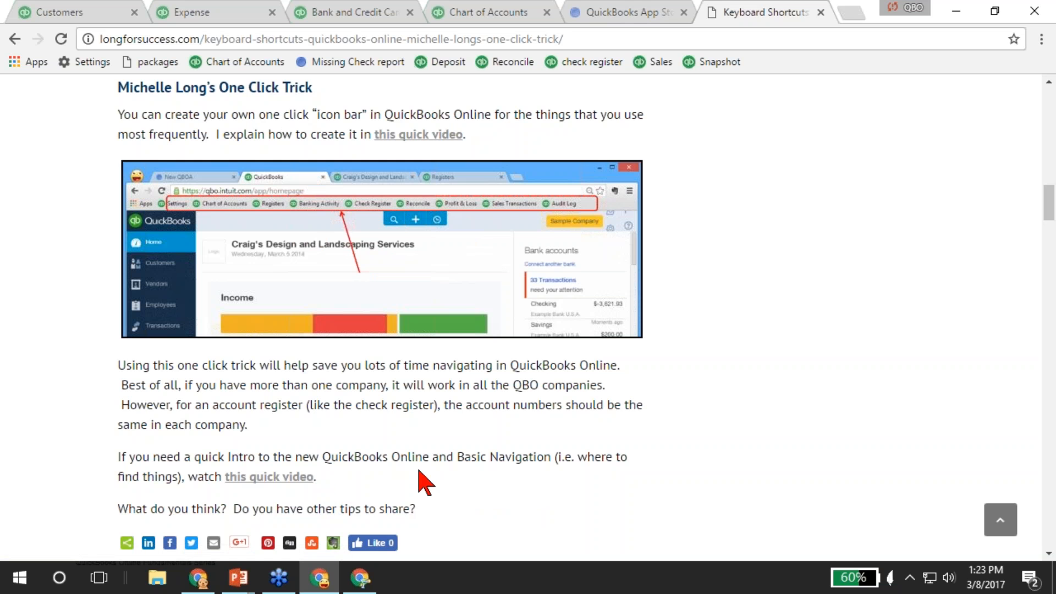
{"action": "scroll", "coordinate": [419, 479], "scroll_direction": "up", "scroll_amount": 12}
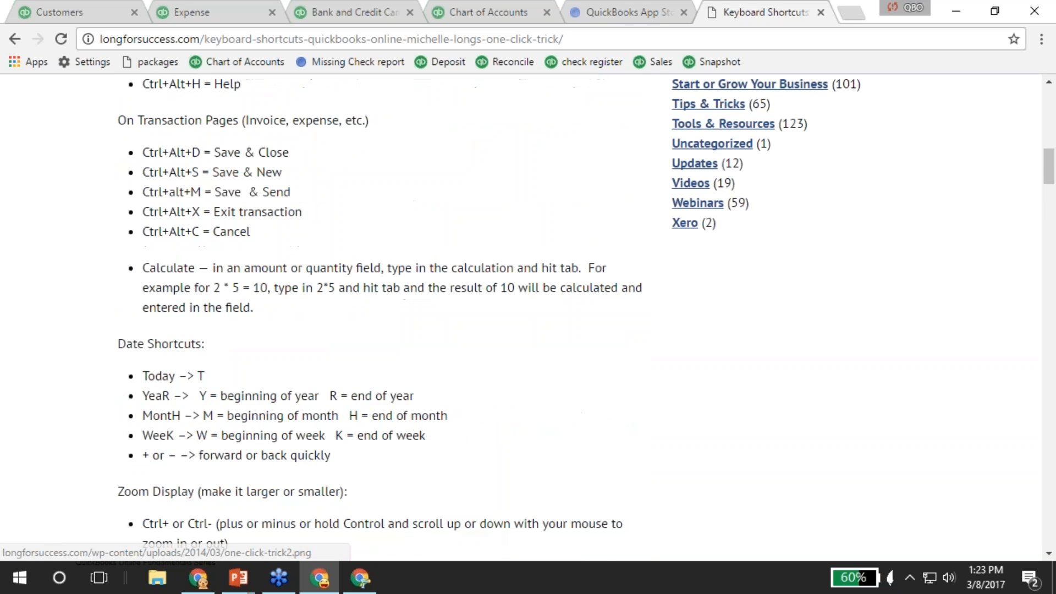
{"action": "scroll", "coordinate": [420, 466], "scroll_direction": "up", "scroll_amount": 5}
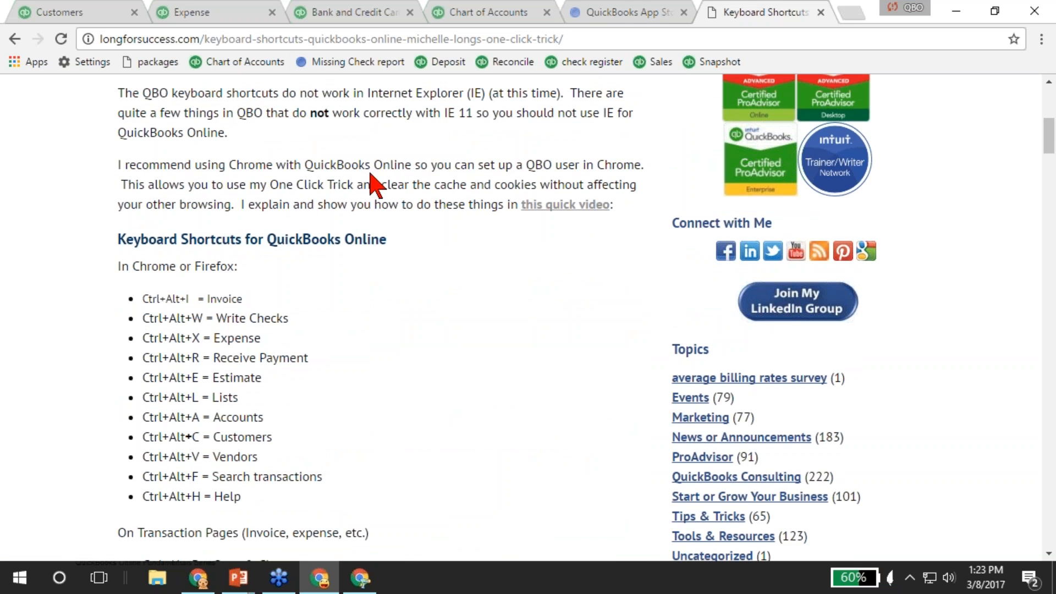
{"action": "right_click", "coordinate": [348, 39]}
{"action": "left_click", "coordinate": [401, 106]}
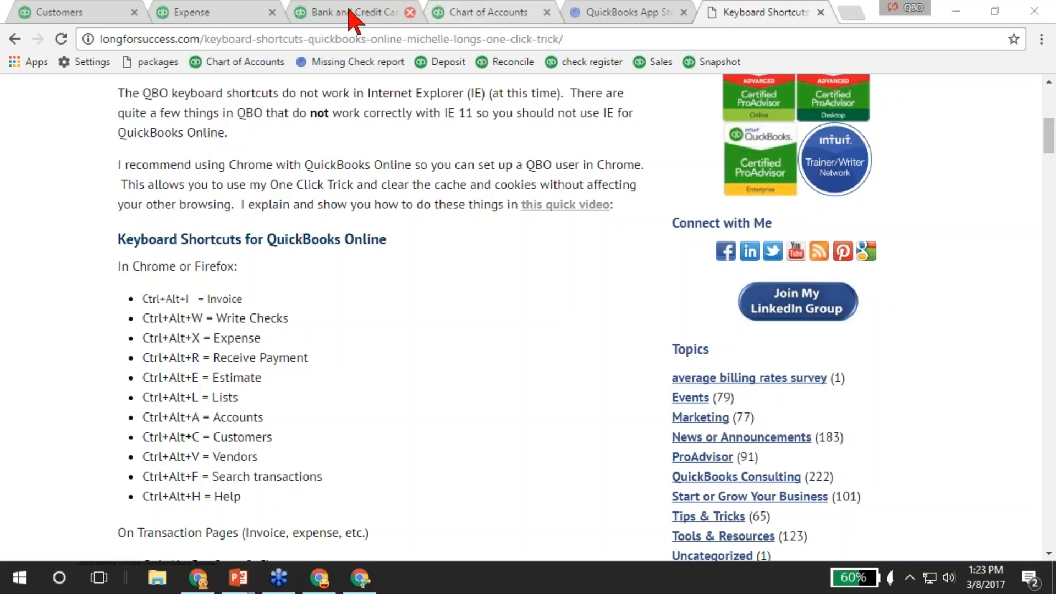
Discard the unsaved expense and start a new invoice dated 02/28/2017 with Net 30 terms.
{"action": "left_click", "coordinate": [199, 10]}
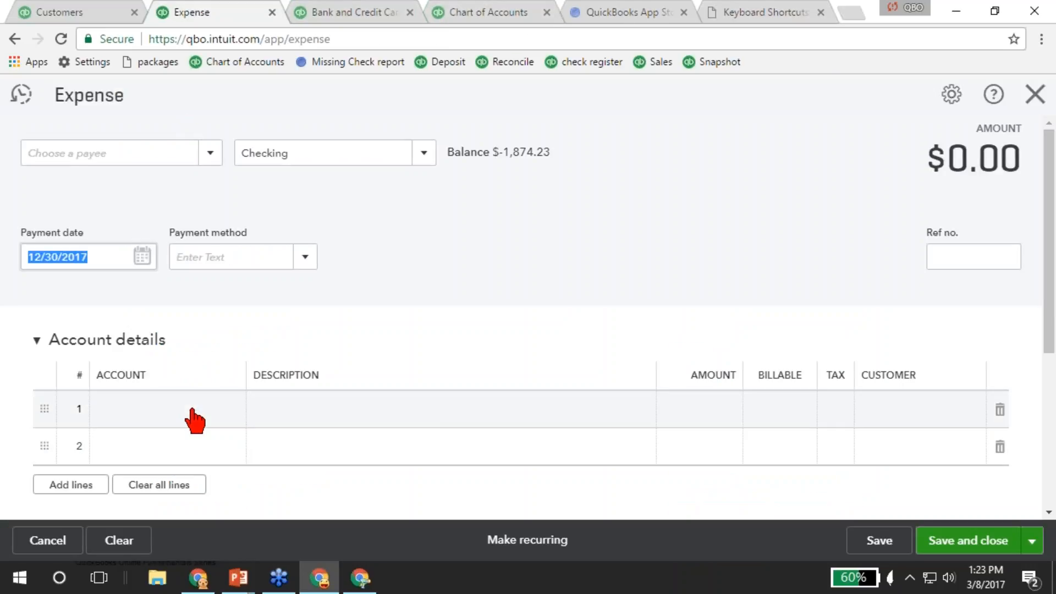
{"action": "left_click", "coordinate": [1035, 99]}
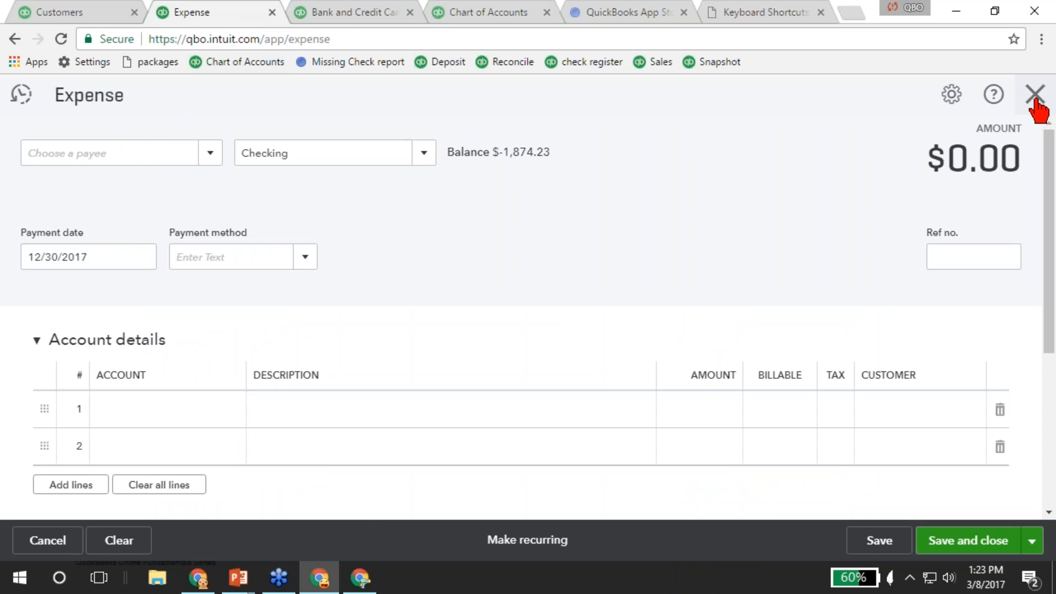
{"action": "left_click", "coordinate": [613, 341]}
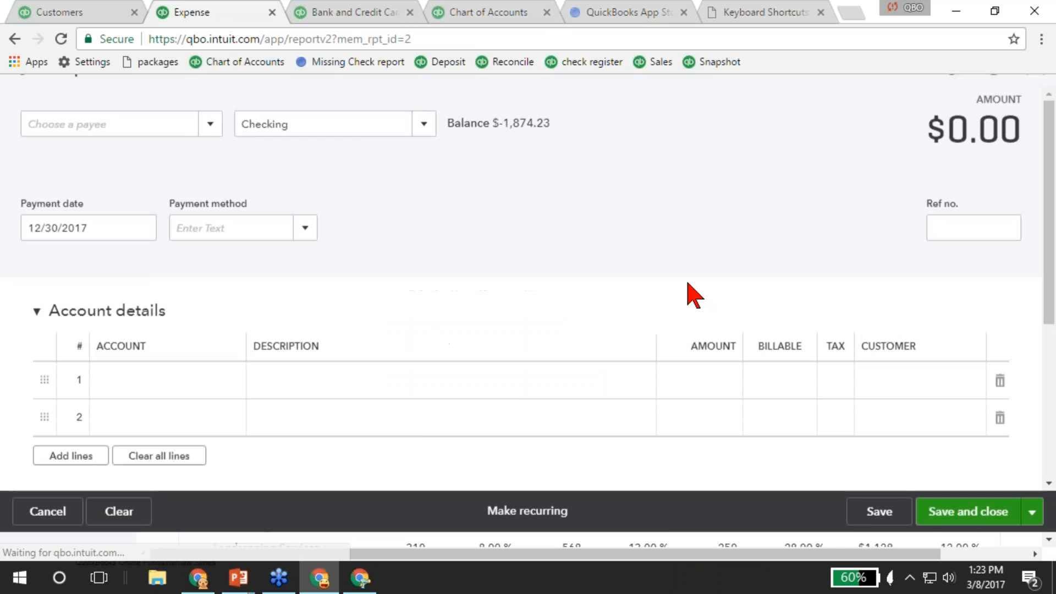
{"action": "left_click", "coordinate": [841, 95]}
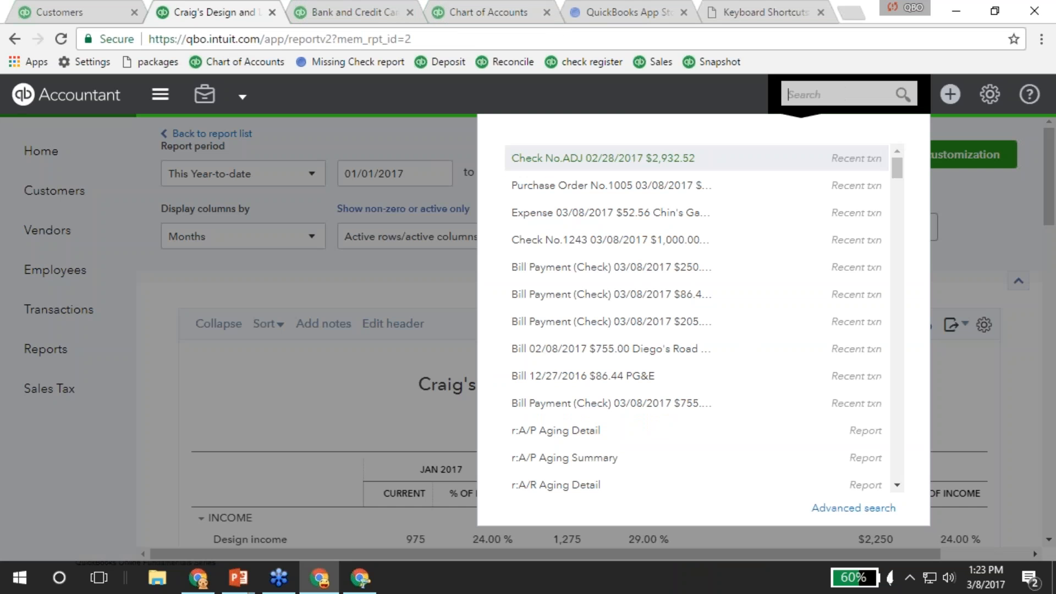
{"action": "left_click", "coordinate": [950, 94]}
{"action": "left_click", "coordinate": [418, 208]}
{"action": "scroll", "coordinate": [531, 364], "scroll_direction": "down", "scroll_amount": 1}
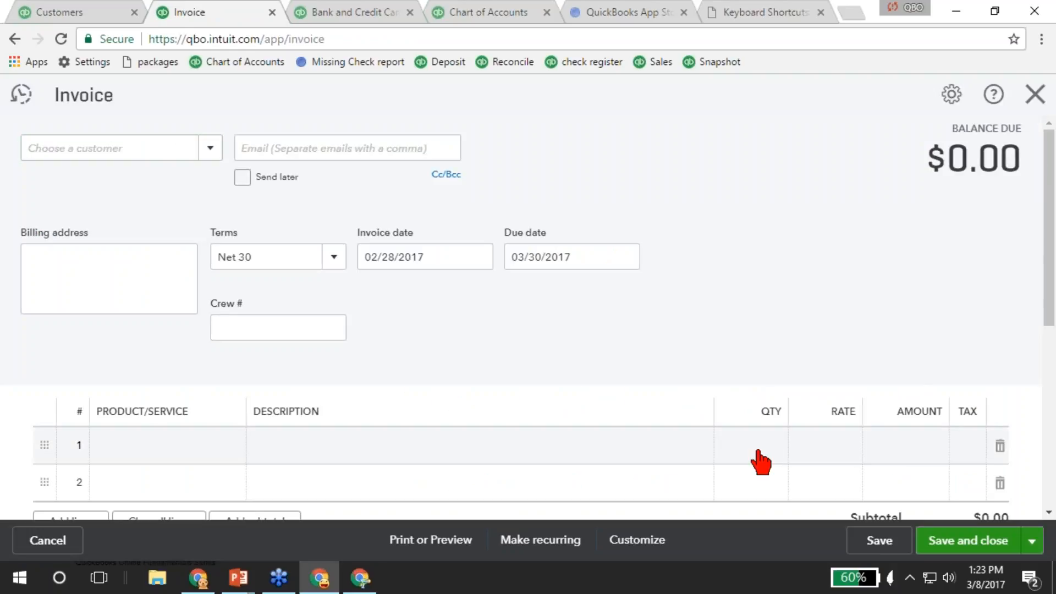
Enter 2*5 as line 1's quantity so it calculates to 10.
{"action": "left_click", "coordinate": [756, 452]}
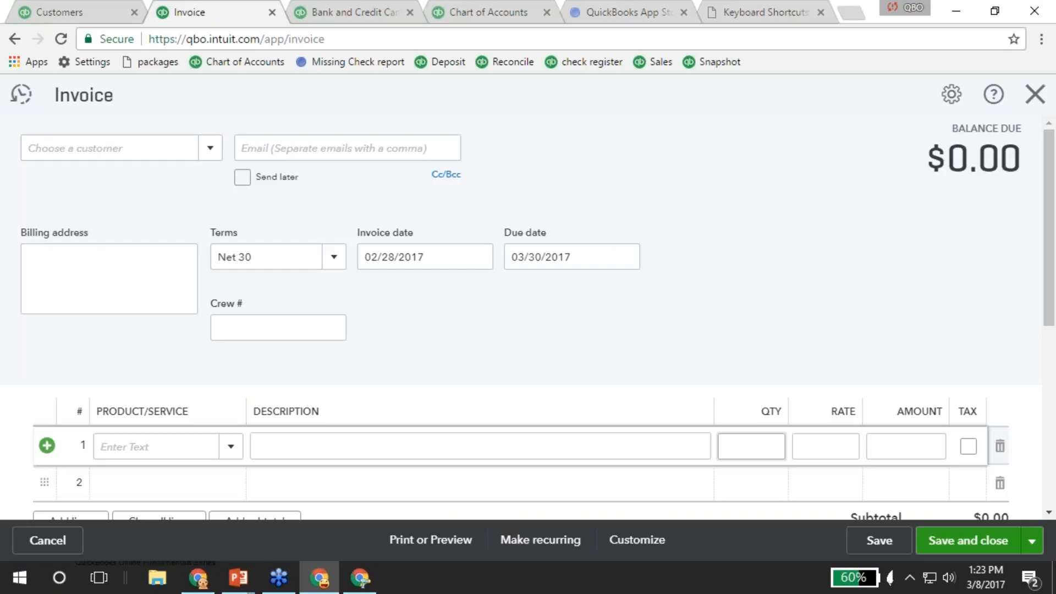
{"action": "type", "text": "2*"}
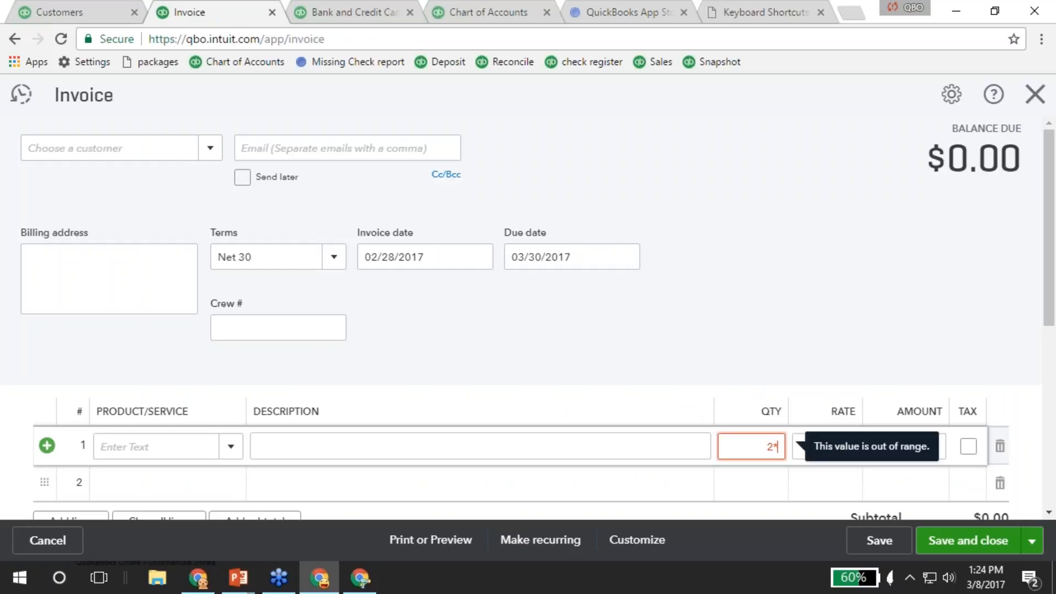
{"action": "type", "text": "5"}
{"action": "key", "text": "Tab"}
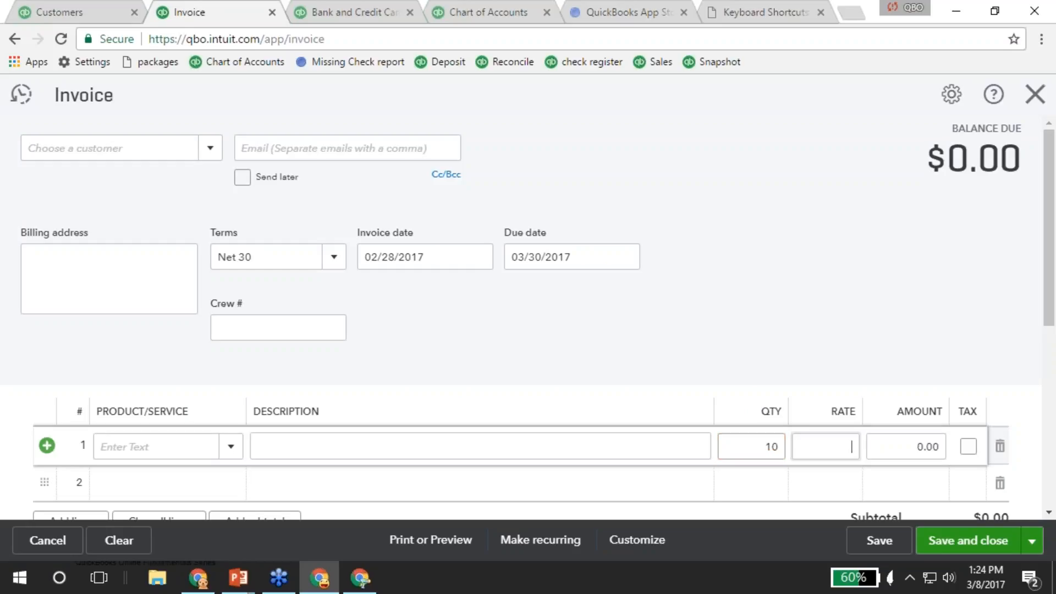
{"action": "key", "text": "shift+Tab"}
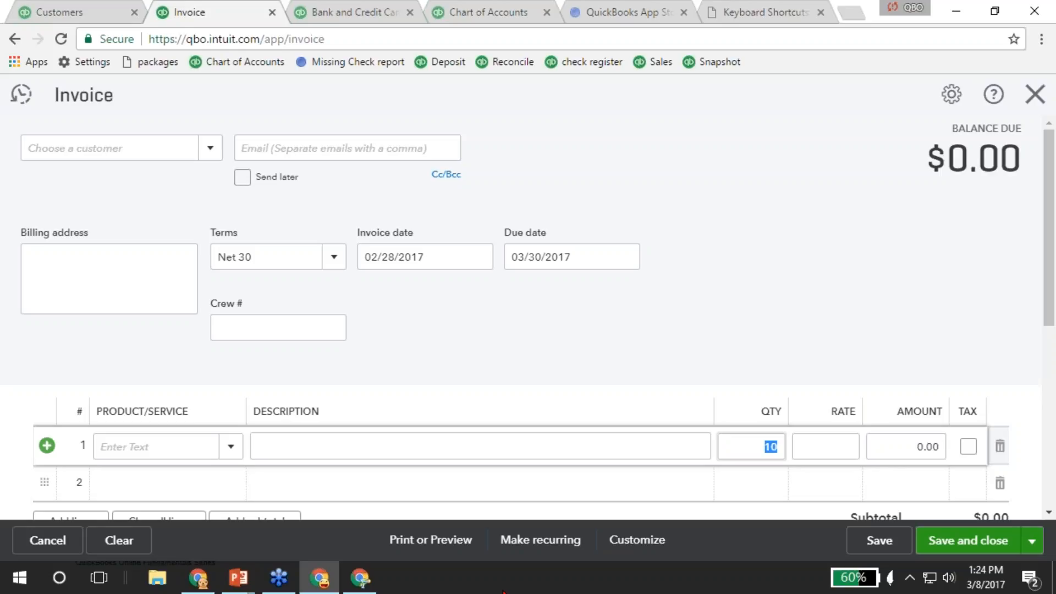
{"action": "key", "text": "BackSpace"}
{"action": "type", "text": "2*5"}
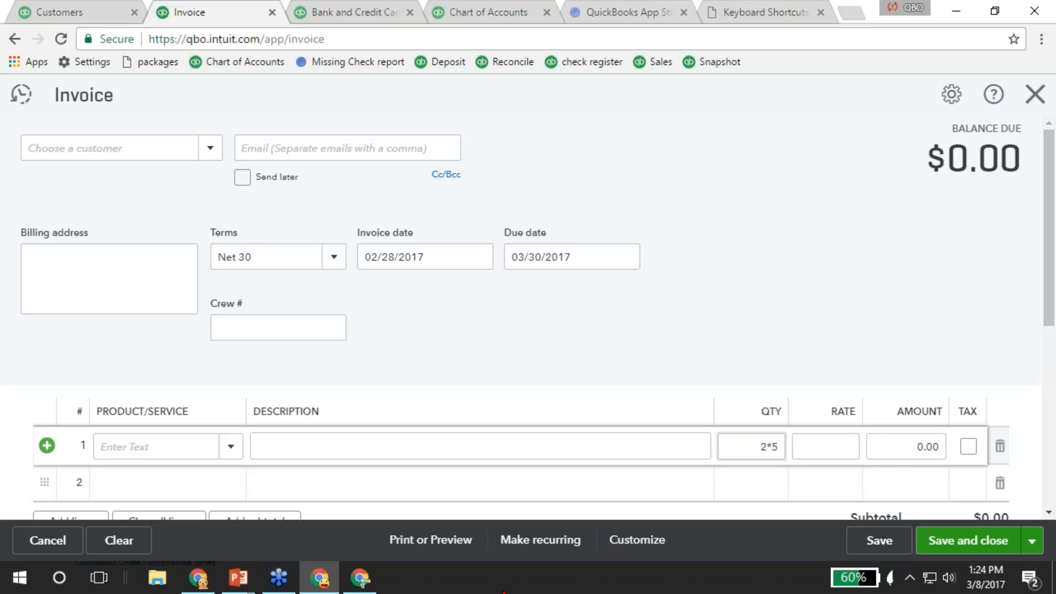
{"action": "key", "text": "Tab"}
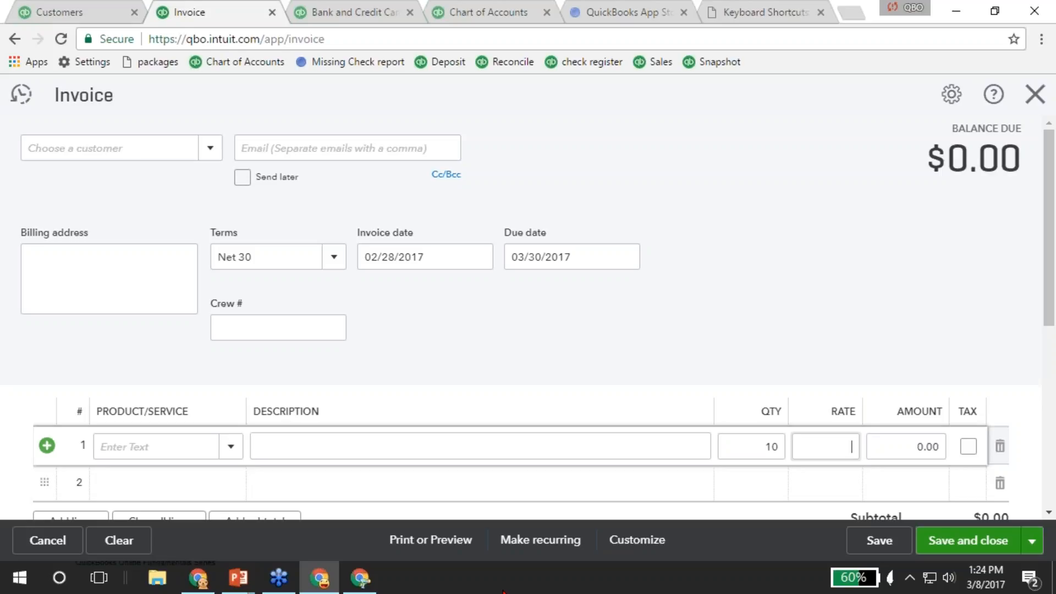
Replace the quantity with 500*.02, which also calculates to 10.
{"action": "left_click", "coordinate": [759, 443]}
{"action": "type", "text": "500"}
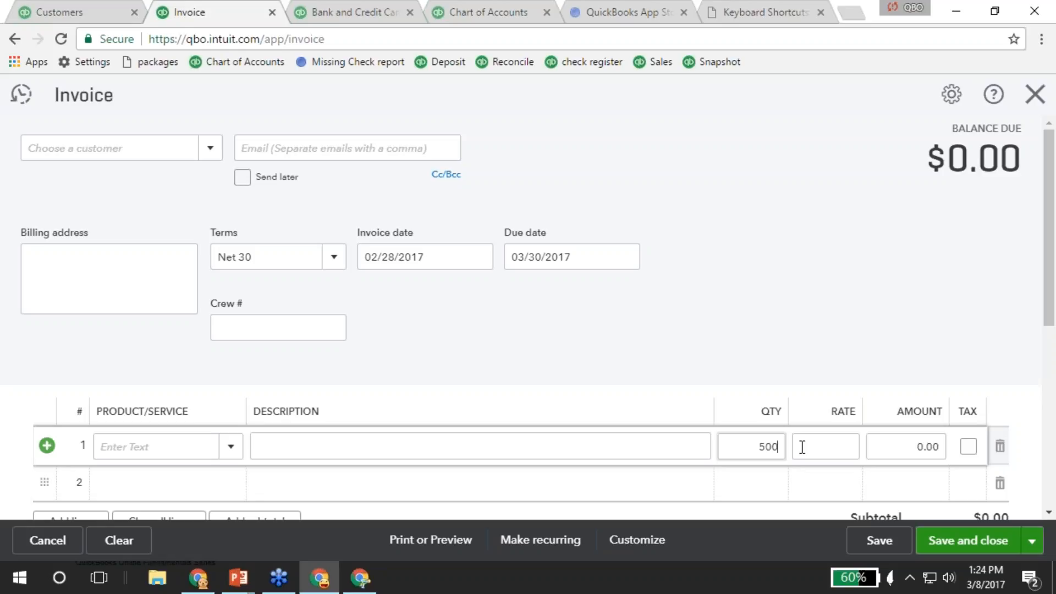
{"action": "type", "text": "*.02"}
{"action": "key", "text": "Tab"}
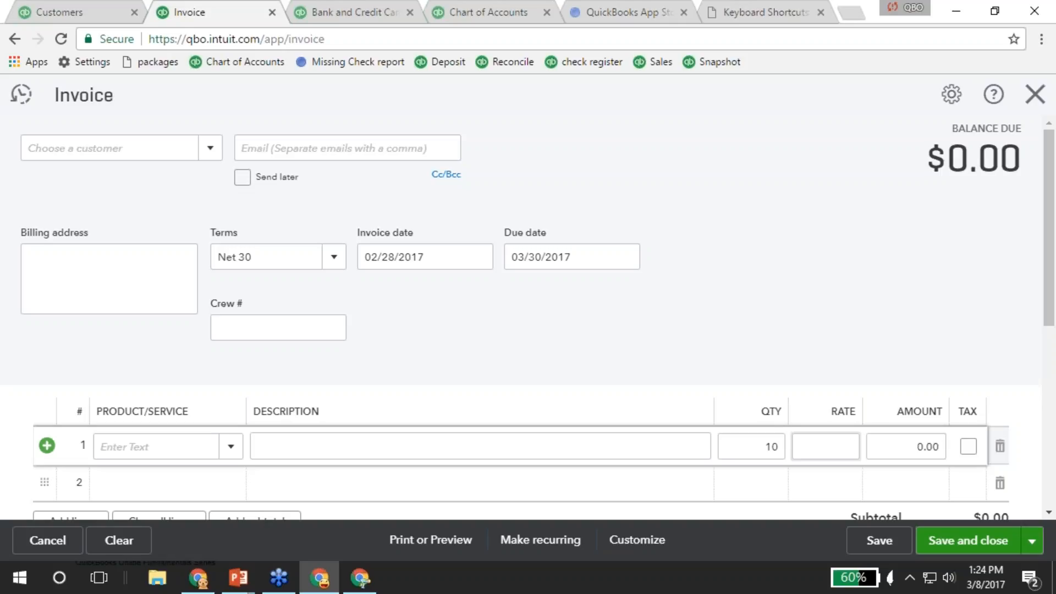
{"action": "left_click", "coordinate": [1035, 94]}
Discard the invoice, then step Back and Forward and jump to an earlier report via Back's history list.
{"action": "left_click", "coordinate": [611, 344]}
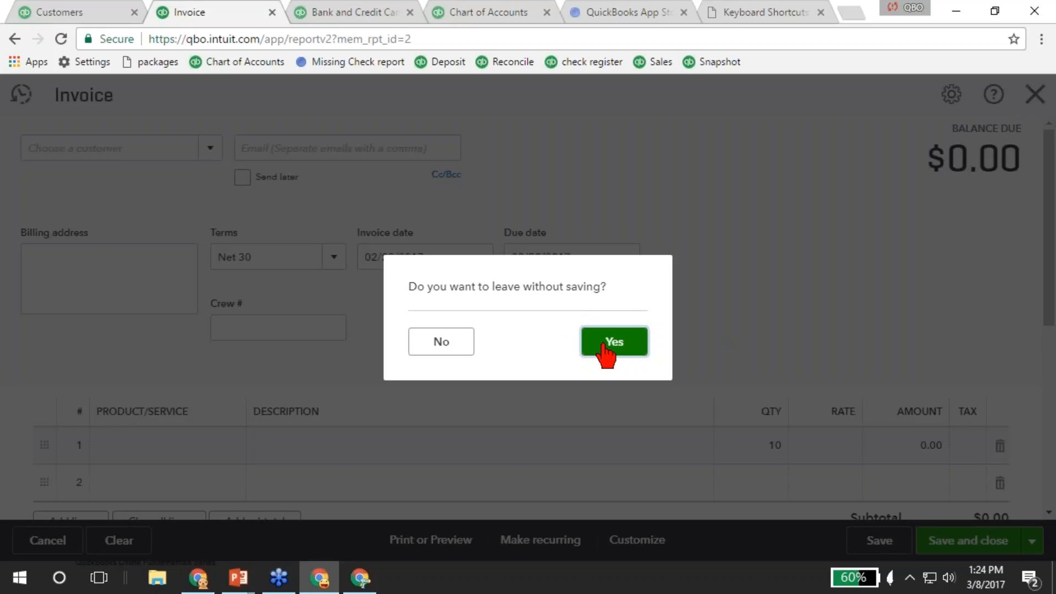
{"action": "scroll", "coordinate": [607, 350], "scroll_direction": "down", "scroll_amount": 3}
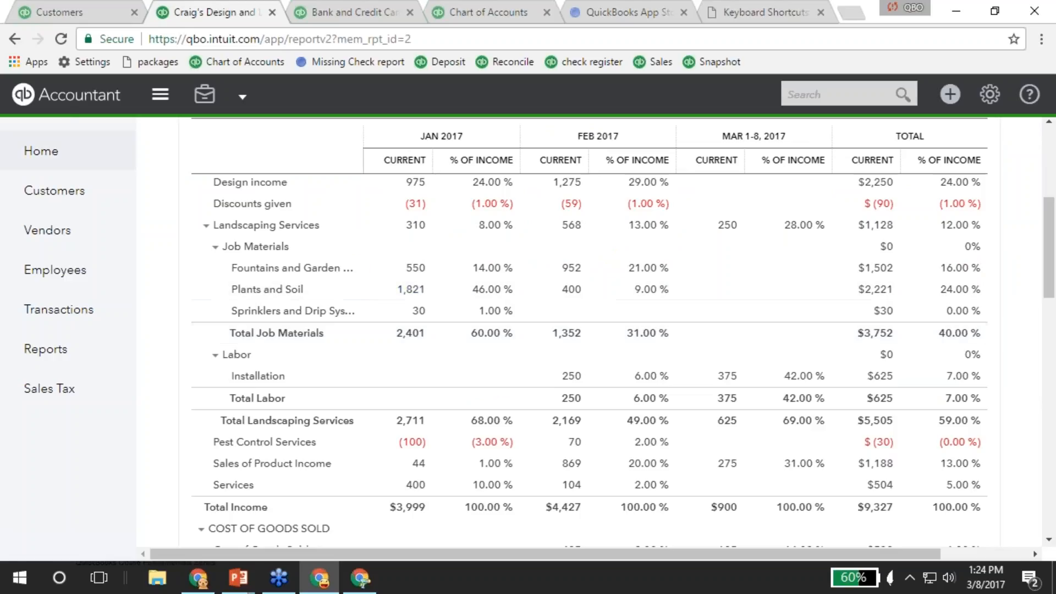
{"action": "left_click", "coordinate": [15, 39]}
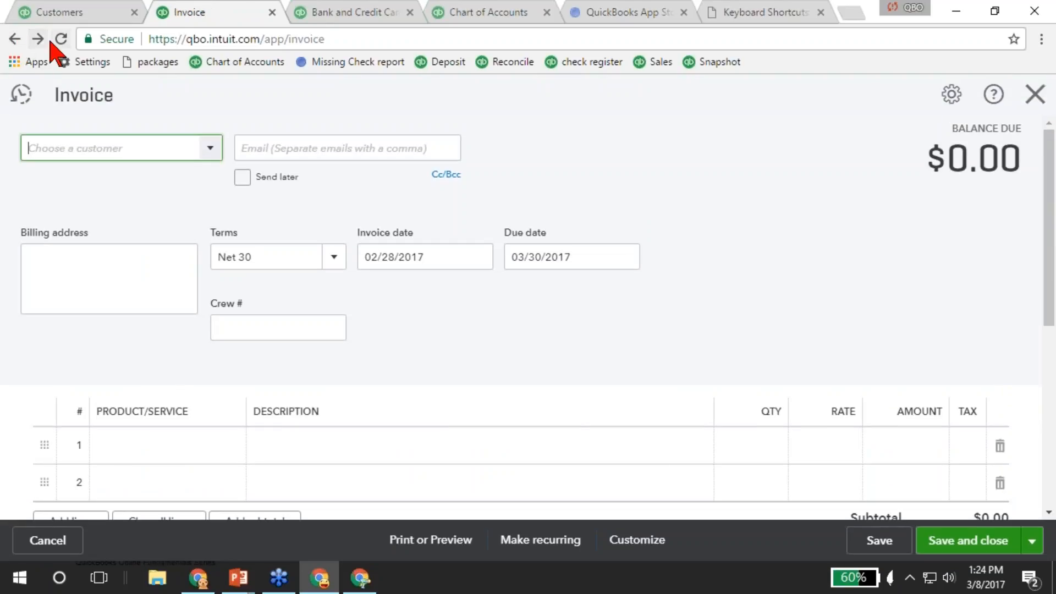
{"action": "left_click", "coordinate": [37, 38]}
{"action": "left_click", "coordinate": [15, 40]}
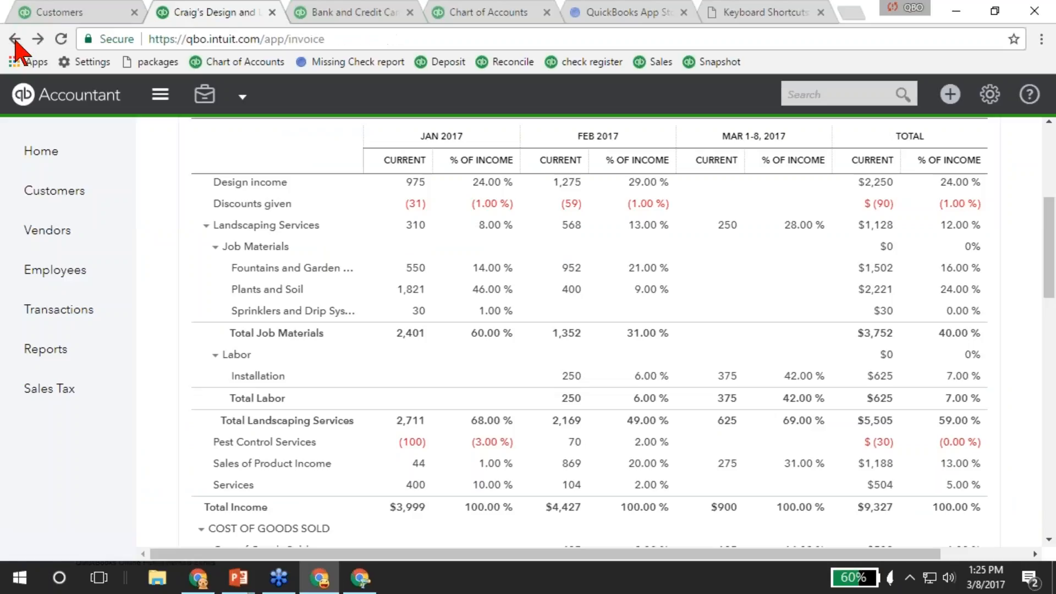
{"action": "right_click", "coordinate": [15, 39]}
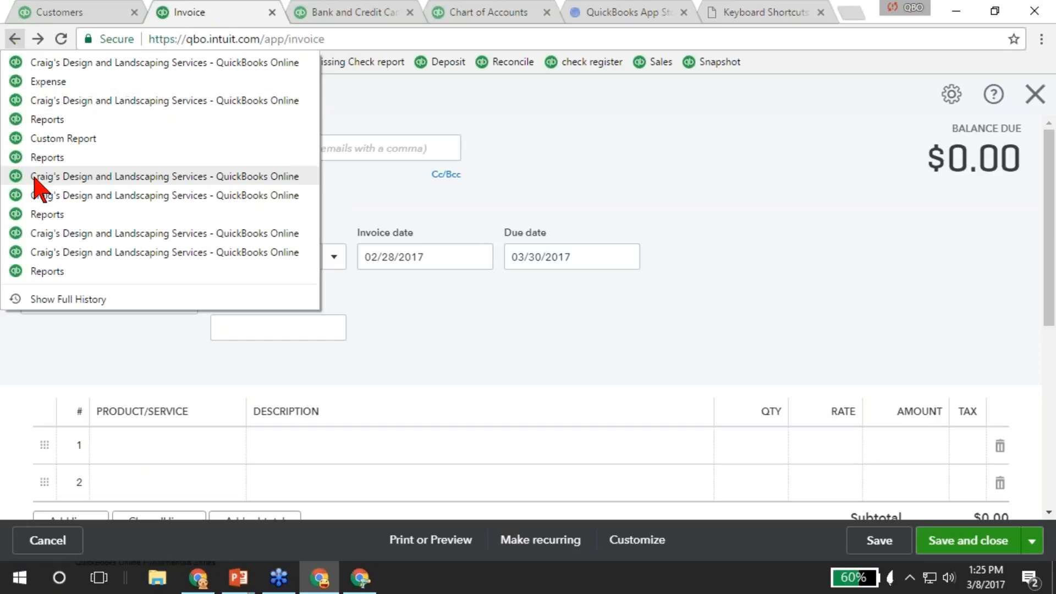
{"action": "left_click", "coordinate": [66, 252]}
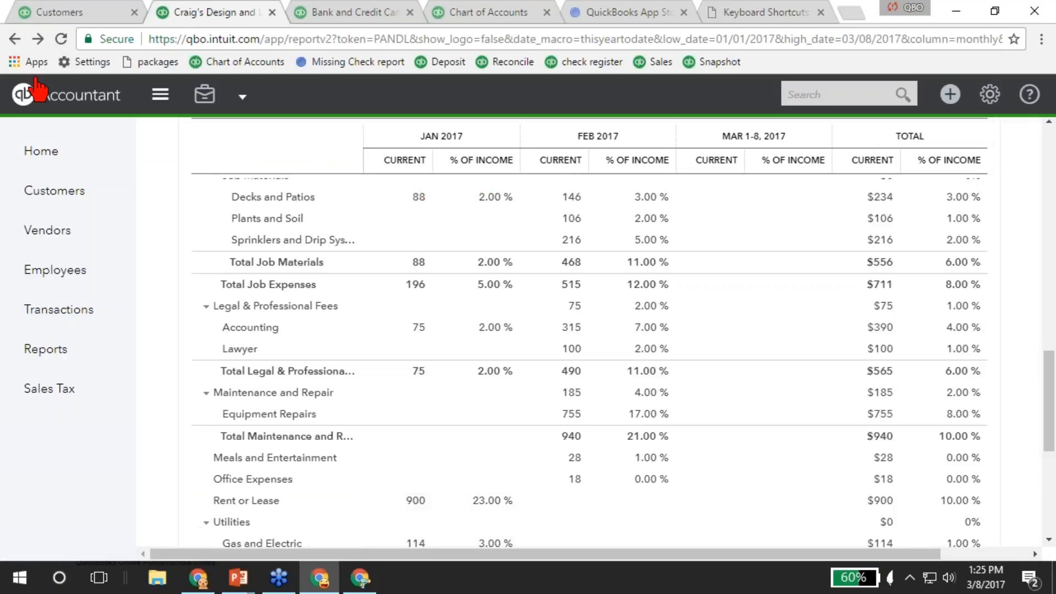
Jump forward to the Expense page from Forward's history list, then go back and forward again.
{"action": "right_click", "coordinate": [19, 39]}
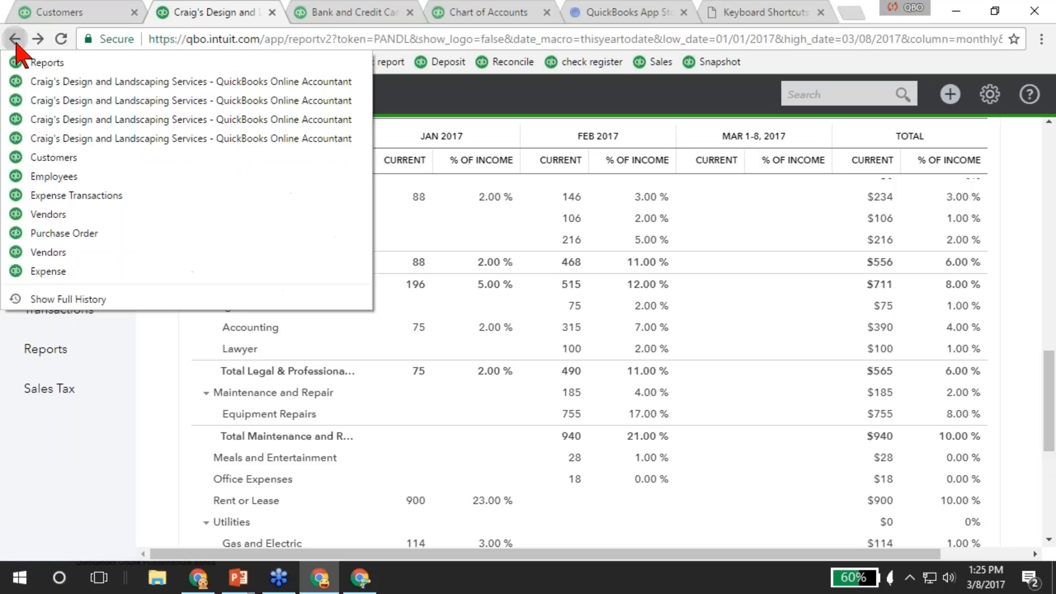
{"action": "right_click", "coordinate": [37, 39]}
{"action": "right_click", "coordinate": [37, 38]}
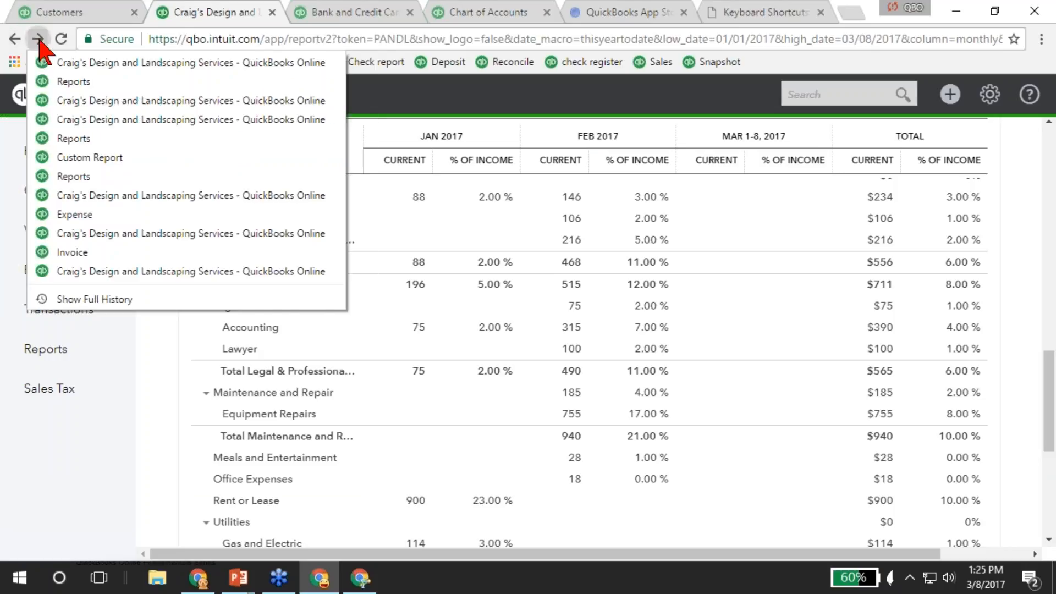
{"action": "left_click", "coordinate": [88, 215]}
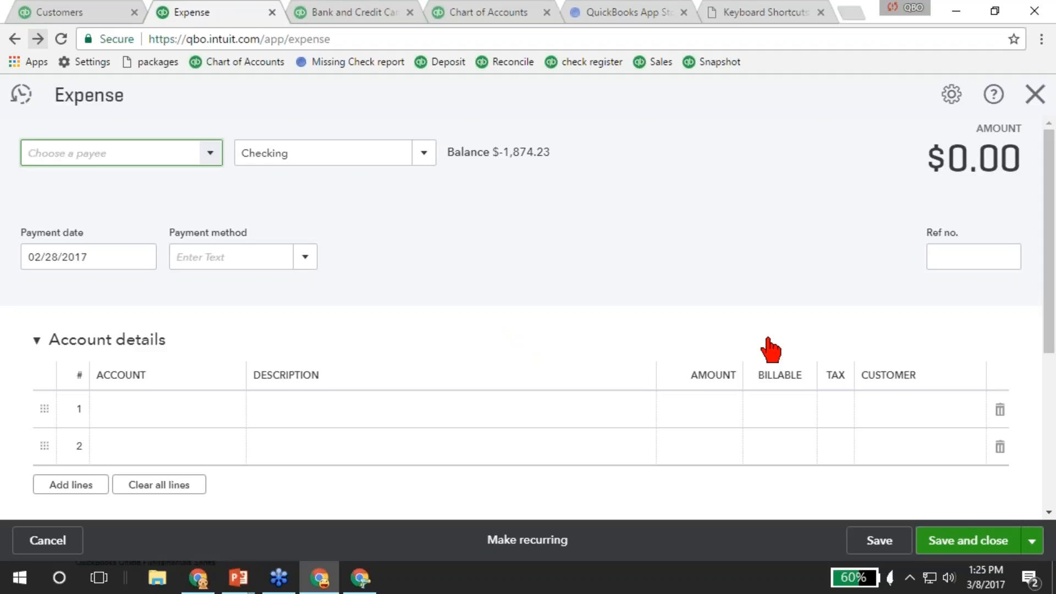
{"action": "key", "text": "ctrl+alt+x"}
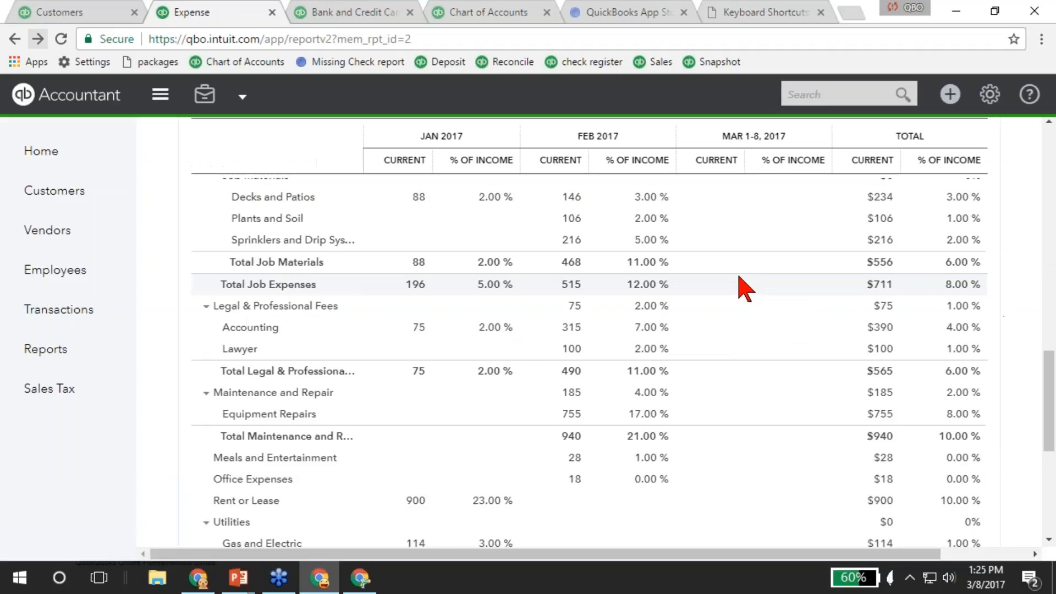
{"action": "scroll", "coordinate": [737, 276], "scroll_direction": "up", "scroll_amount": 10}
{"action": "left_click", "coordinate": [38, 39]}
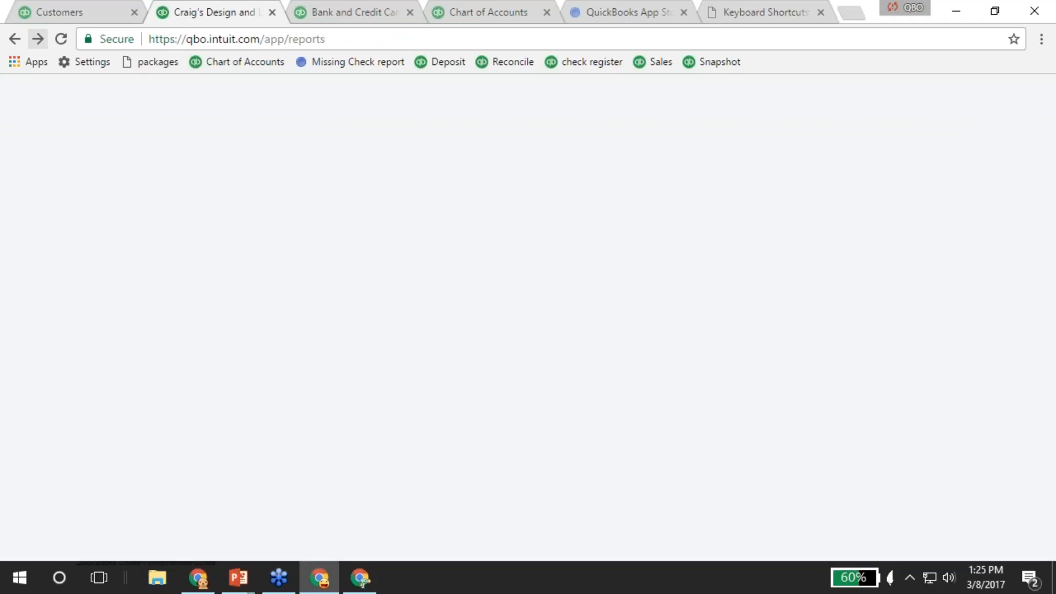
Close the report tab and bring the Desktop Apps for QBO and QBOA slide to the front.
{"action": "left_click", "coordinate": [272, 12]}
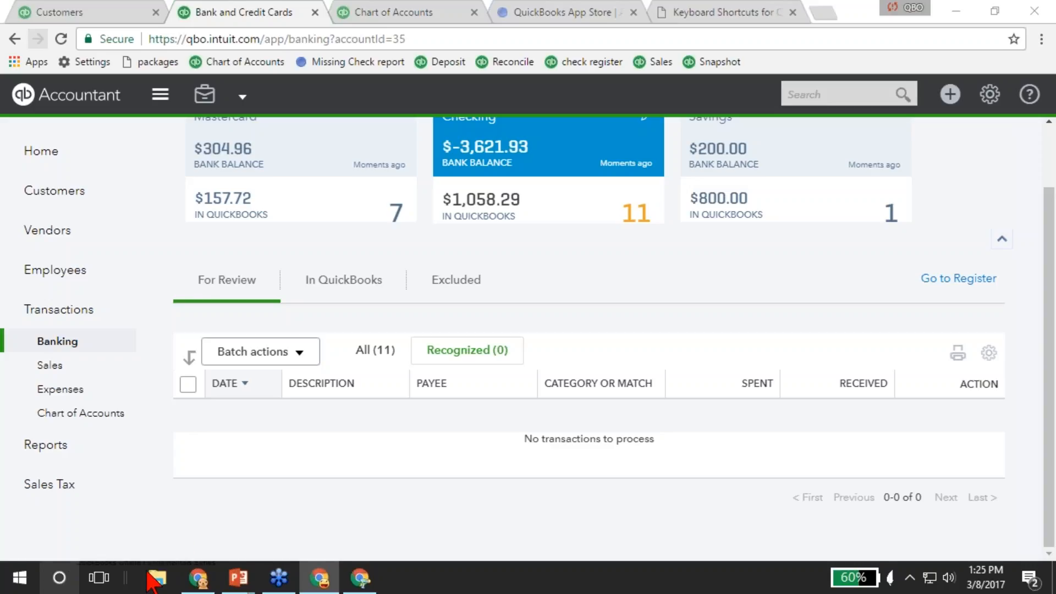
{"action": "mouse_move", "coordinate": [238, 577]}
{"action": "left_click", "coordinate": [312, 501]}
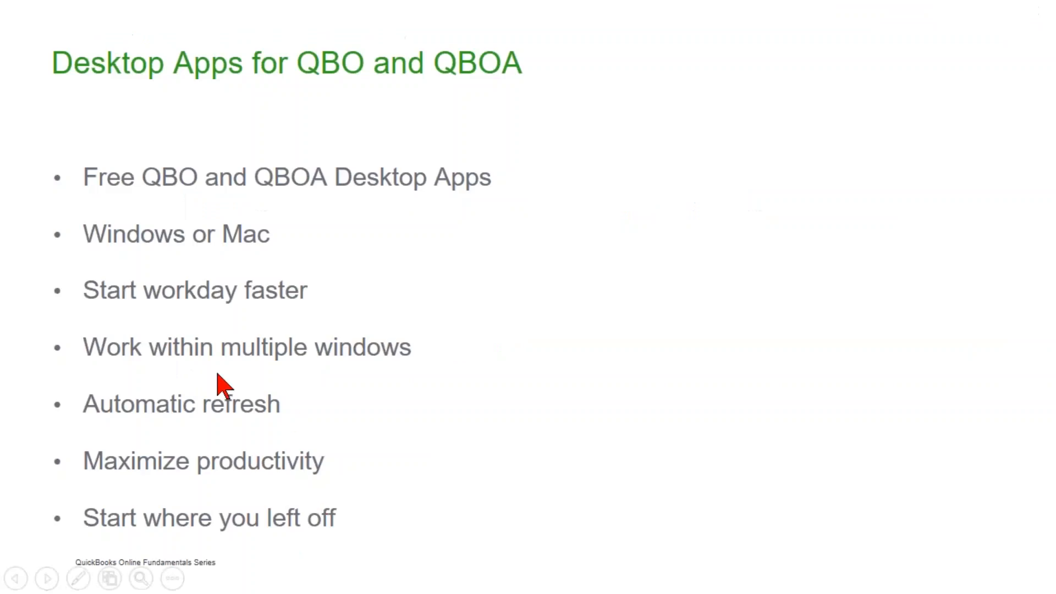
Present the 'QBO Apps: Introduction' slide, briefly preview 'Mobile Ready', then advance to 'Mobile Ready'.
{"action": "left_click", "coordinate": [218, 375]}
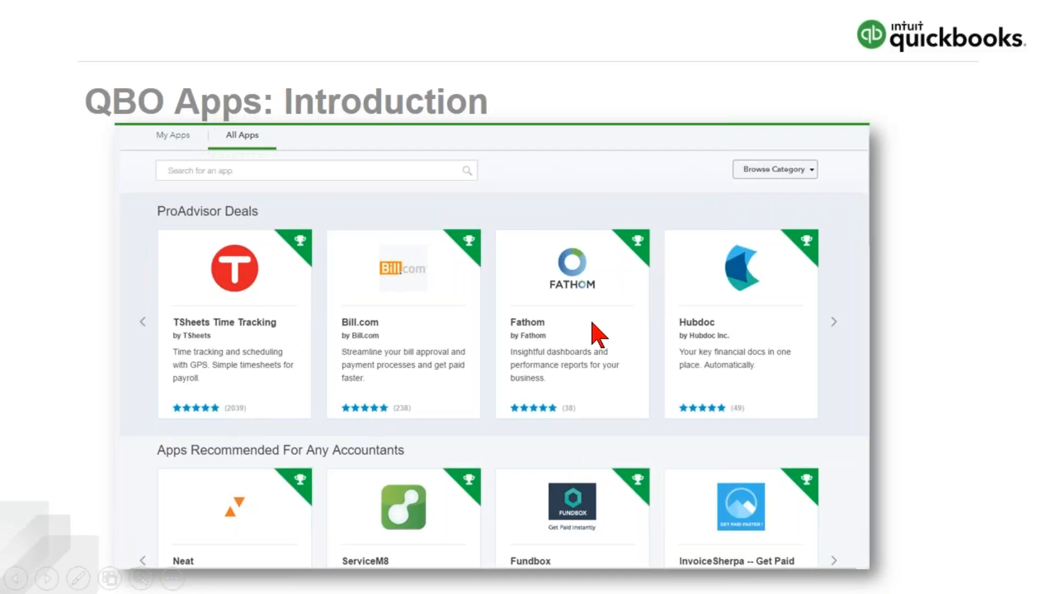
{"action": "key", "text": "Right"}
{"action": "key", "text": "Left"}
{"action": "left_click", "coordinate": [333, 325]}
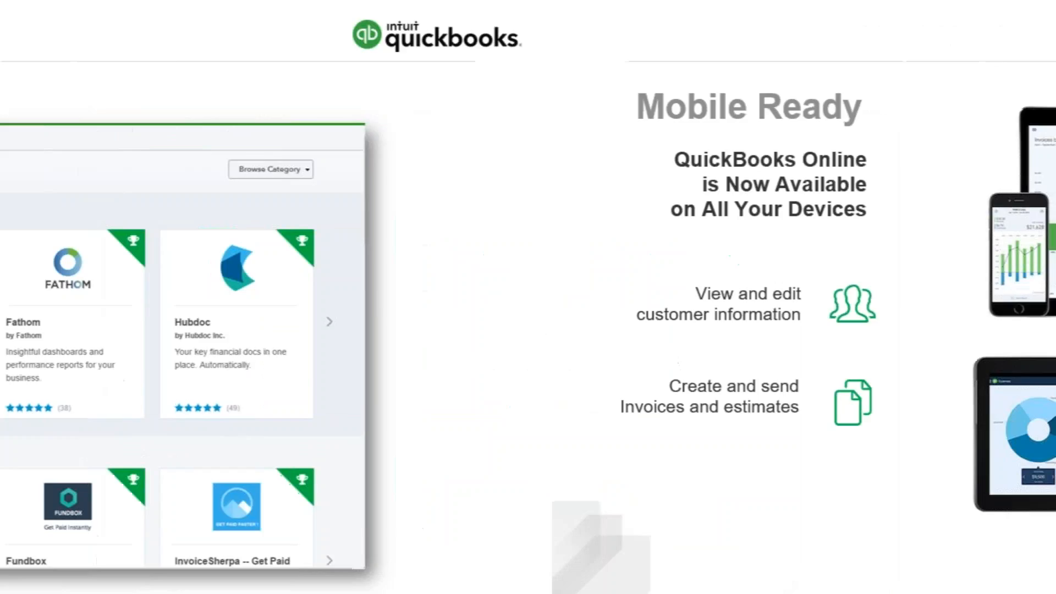